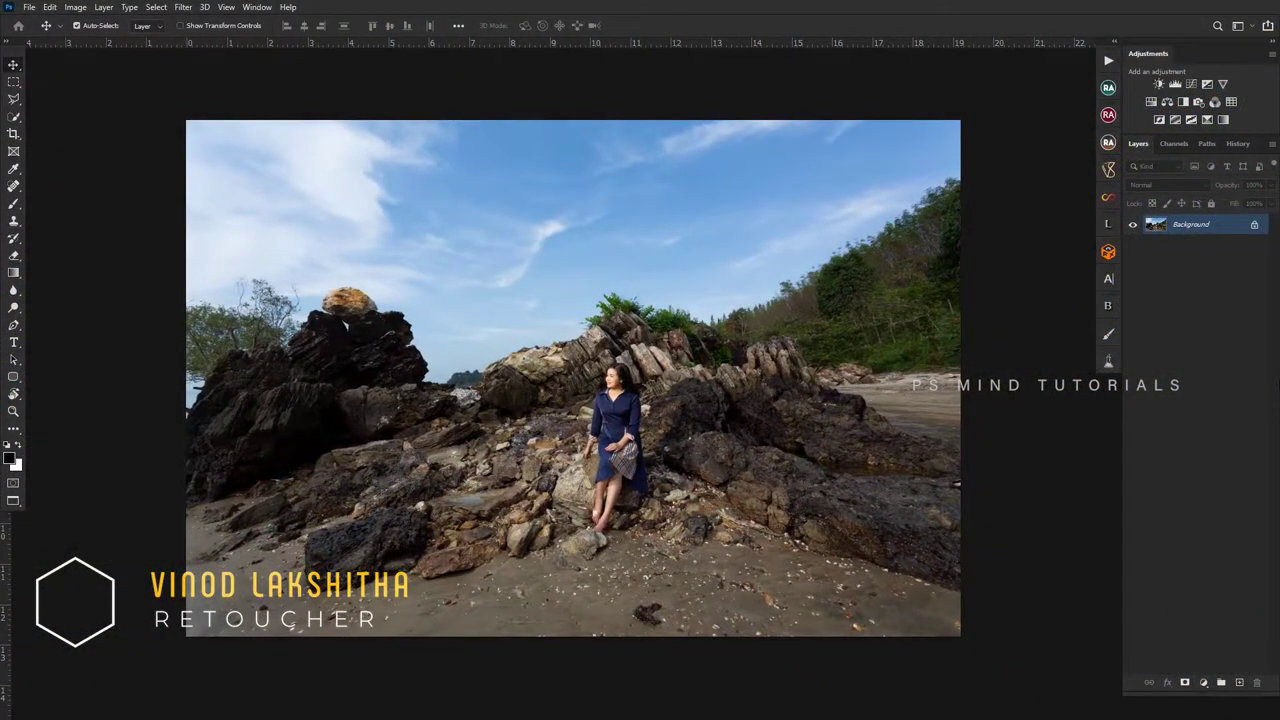
- Duplicate the Background layer to Layer 1 and zoom in on the rocks
key(z)
drag(723, 510, 705, 510)
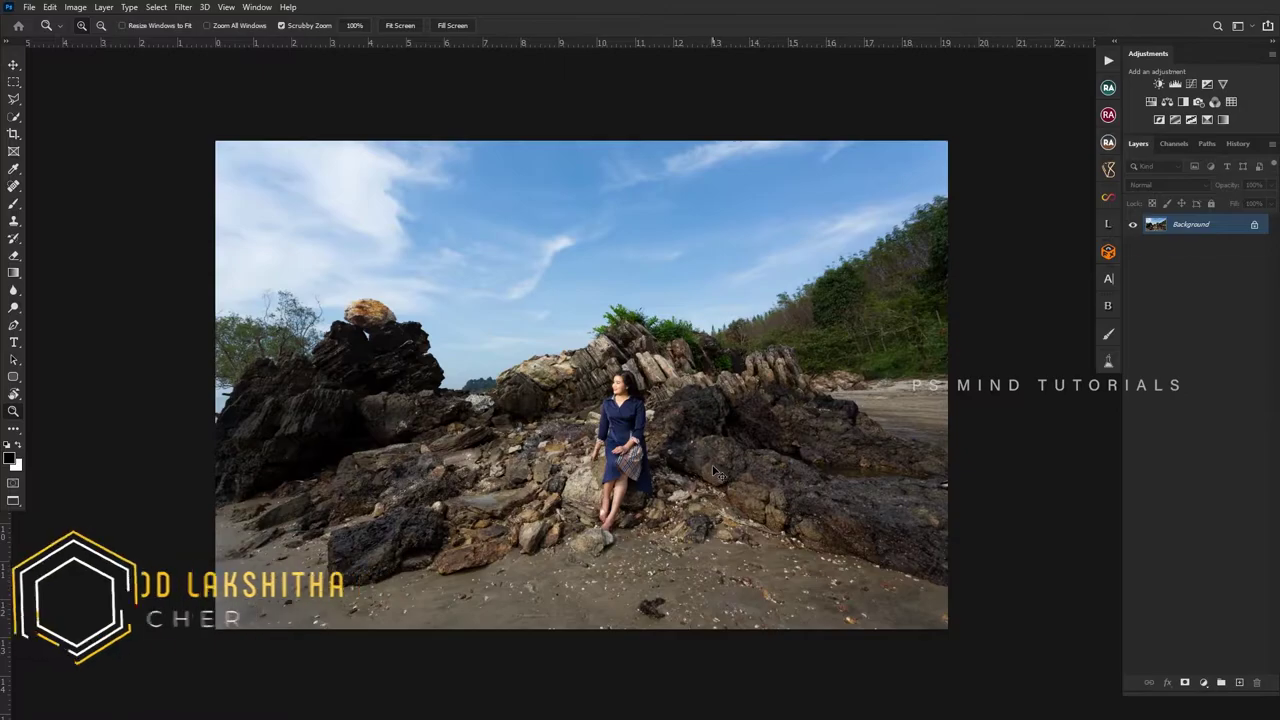
key(ctrl+j)
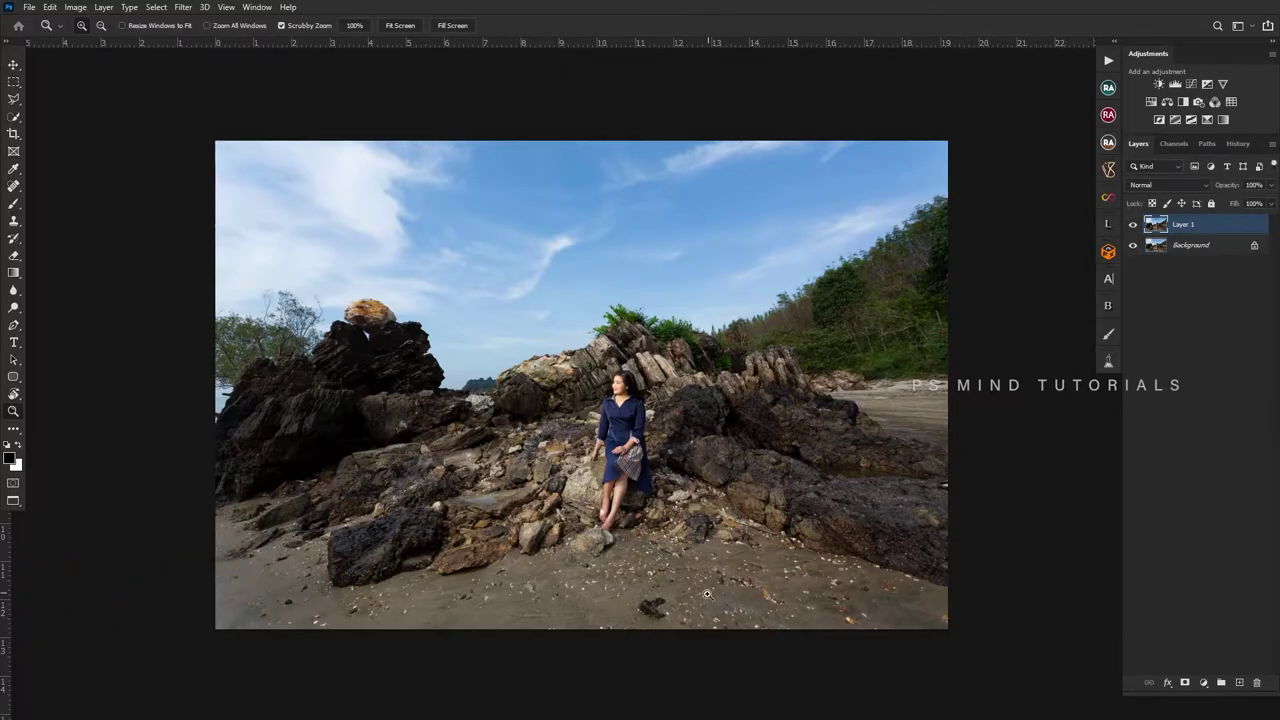
drag(707, 594, 735, 594)
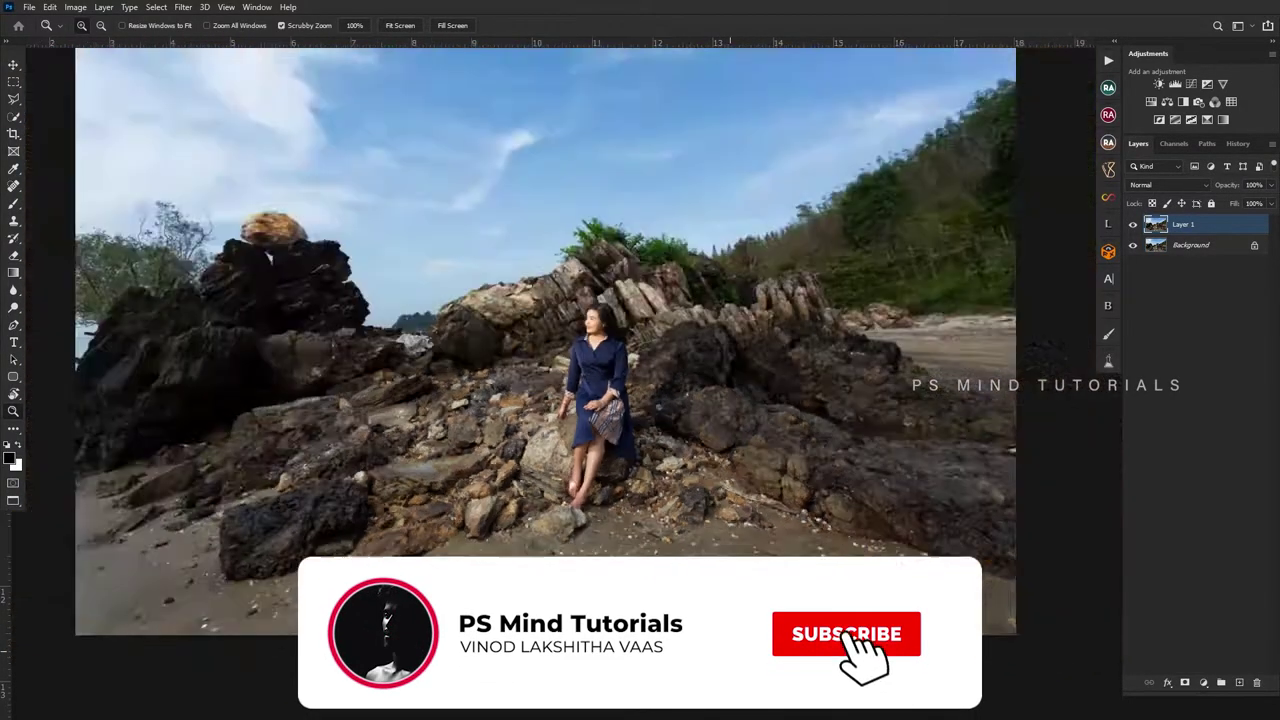
drag(767, 525, 740, 525)
drag(920, 480, 962, 480)
- Spot-heal small blemishes on the rocks to the lower left of the woman
key(j)
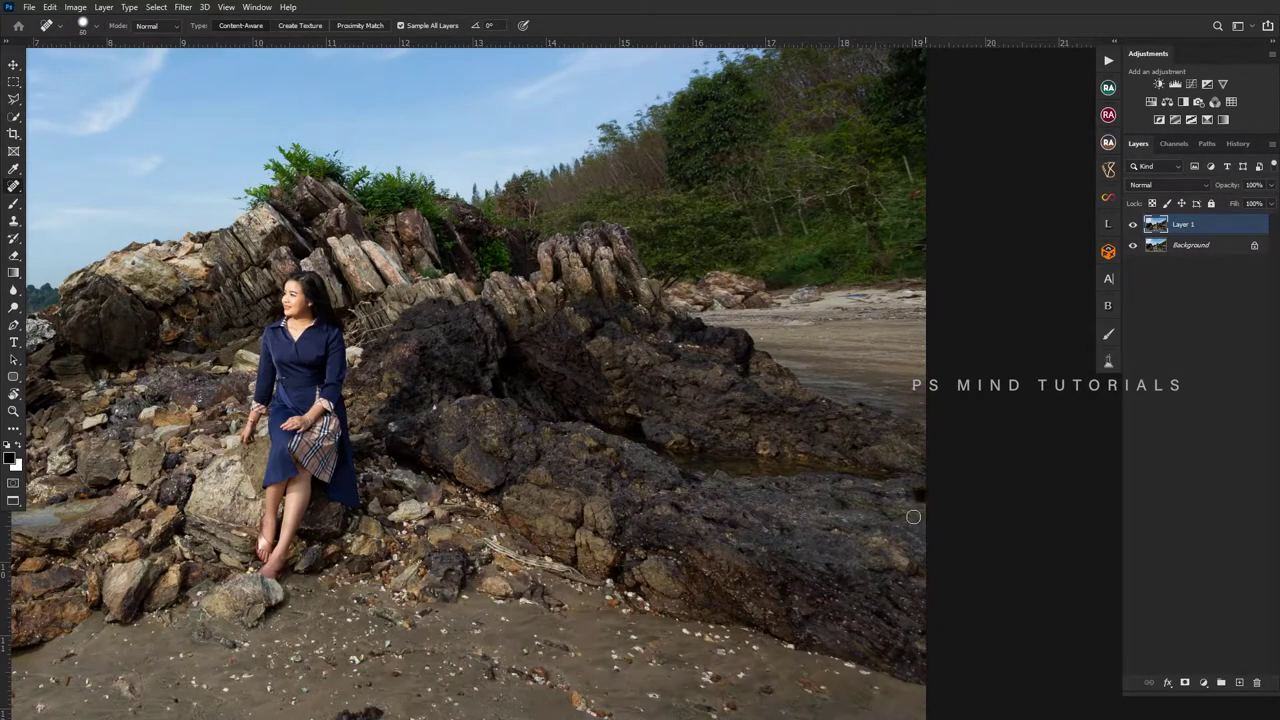
drag(913, 517, 920, 470)
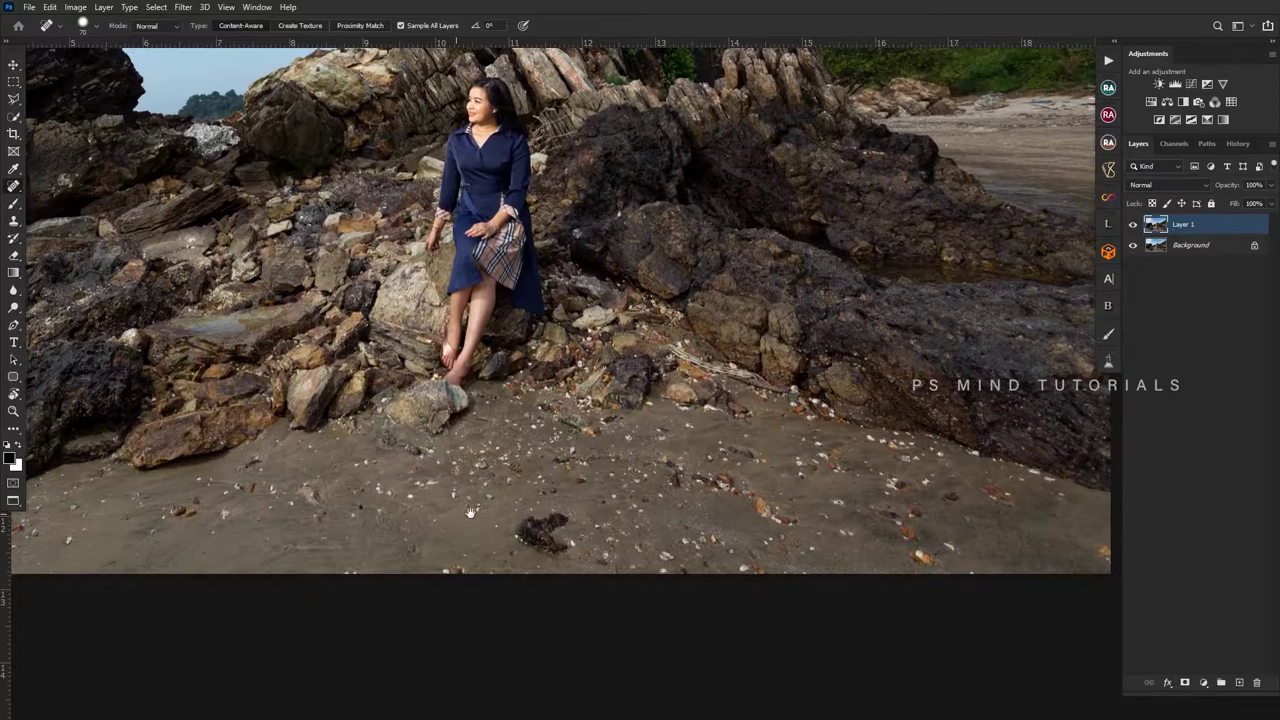
drag(201, 481, 613, 541)
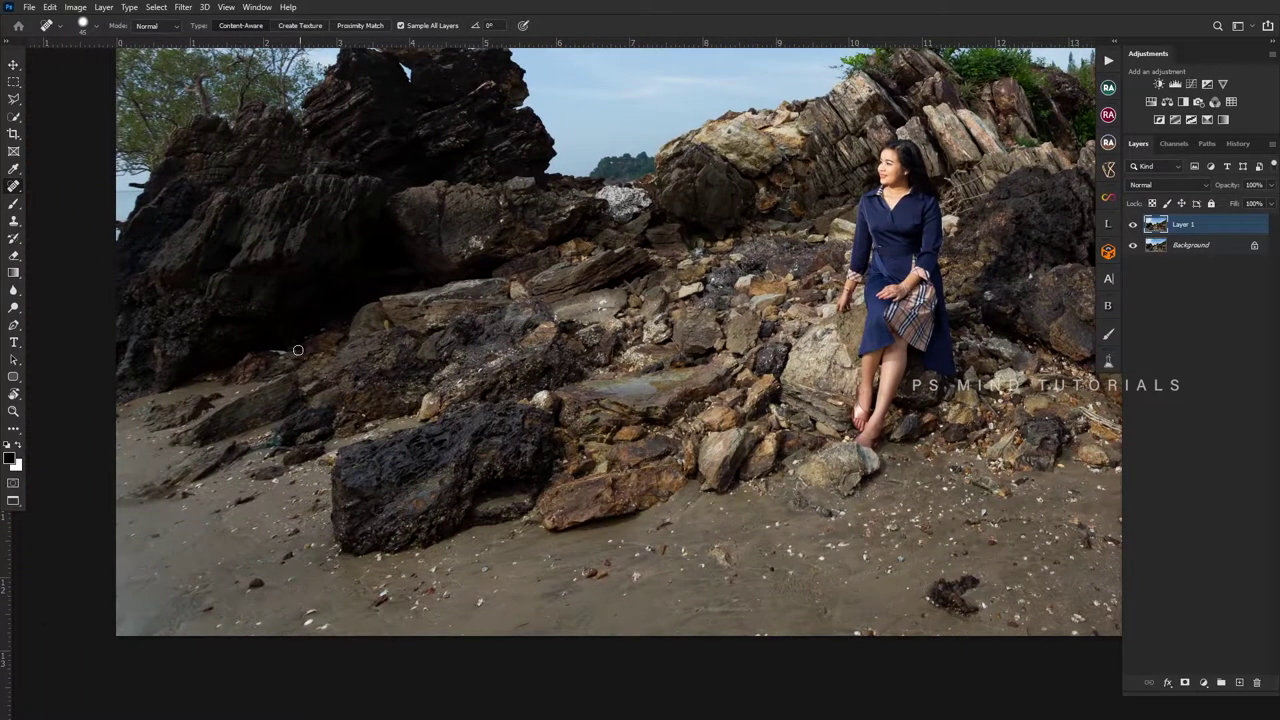
key(ctrl+0)
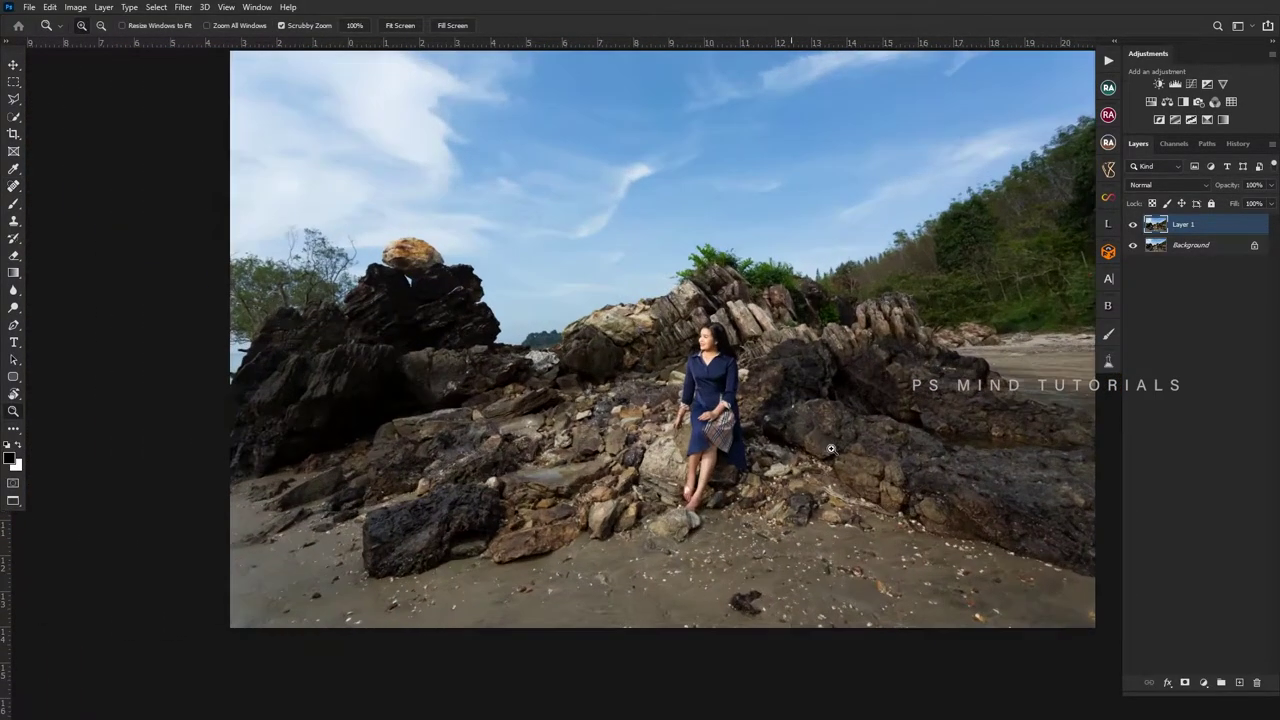
drag(690, 407, 716, 407)
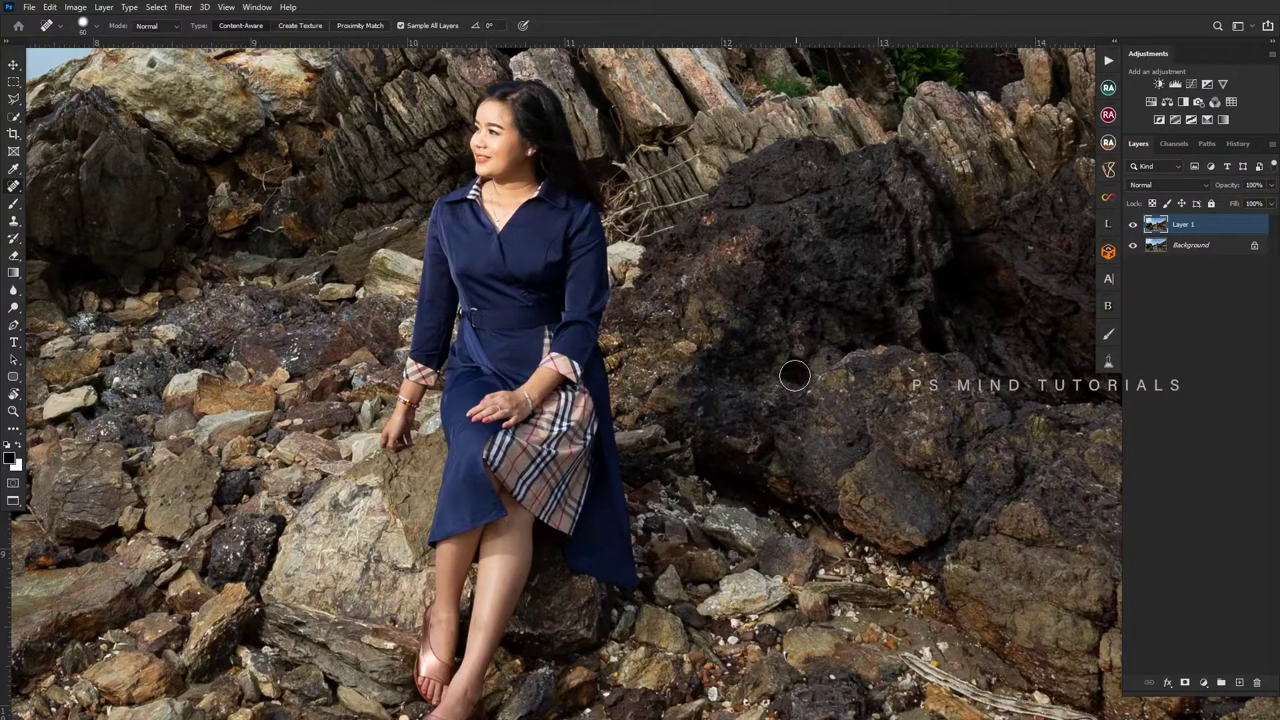
key(z)
key(ctrl+0)
- Keep healing spots on the rocks left of the woman, zooming in and out to check
click(435, 442)
key(j)
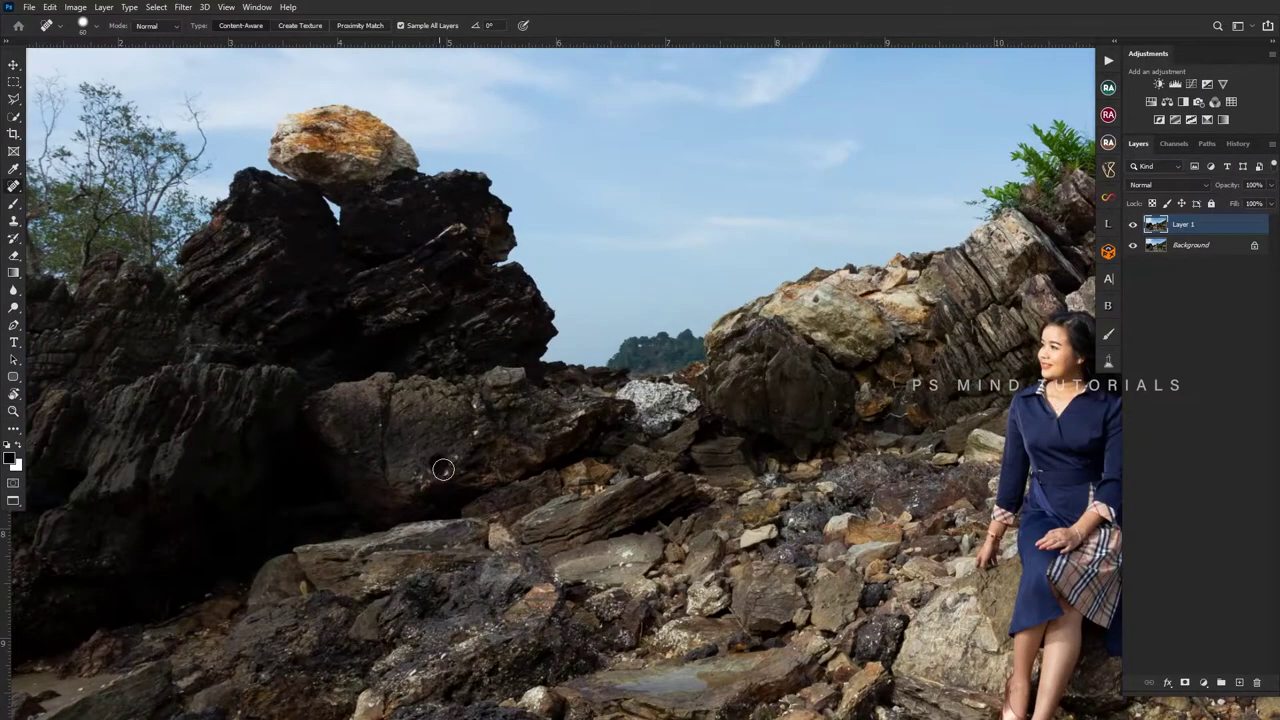
key(z)
key(ctrl+0)
click(585, 555)
key(j)
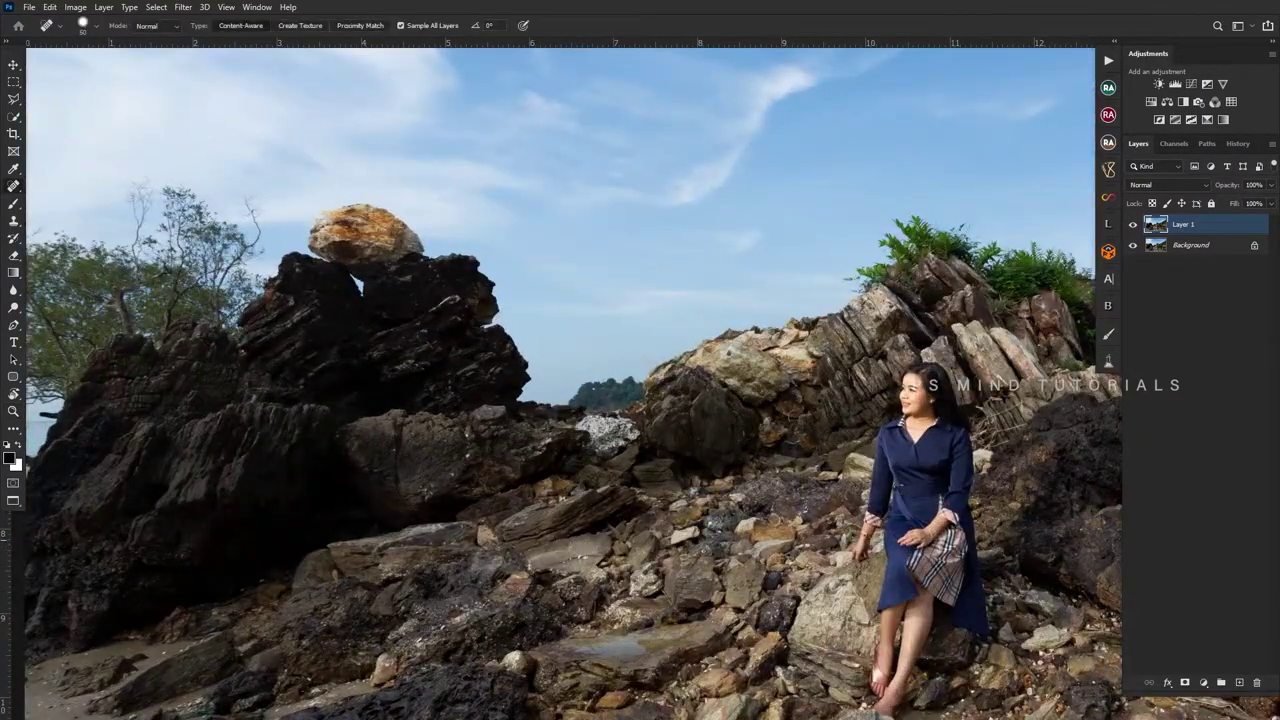
key(z)
mouse_move(560, 560)
mouse_down()
mouse_move(621, 563)
mouse_move(611, 543)
mouse_up()
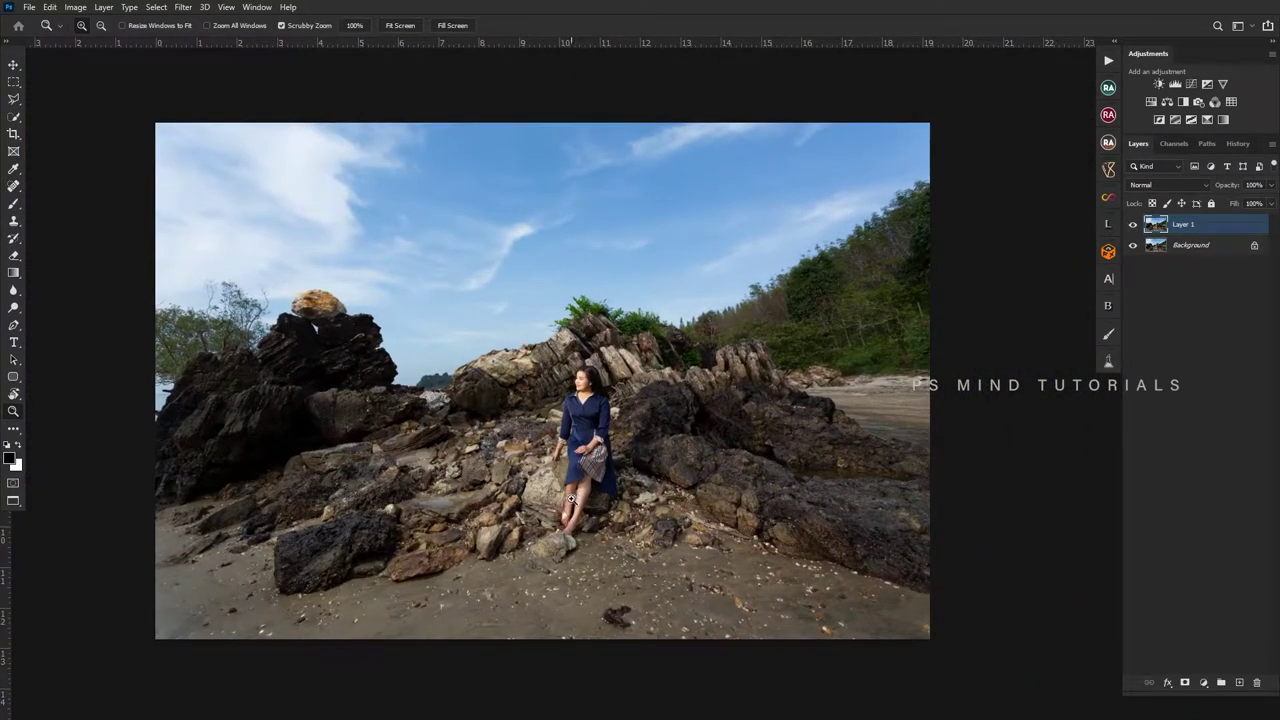
drag(580, 521, 596, 525)
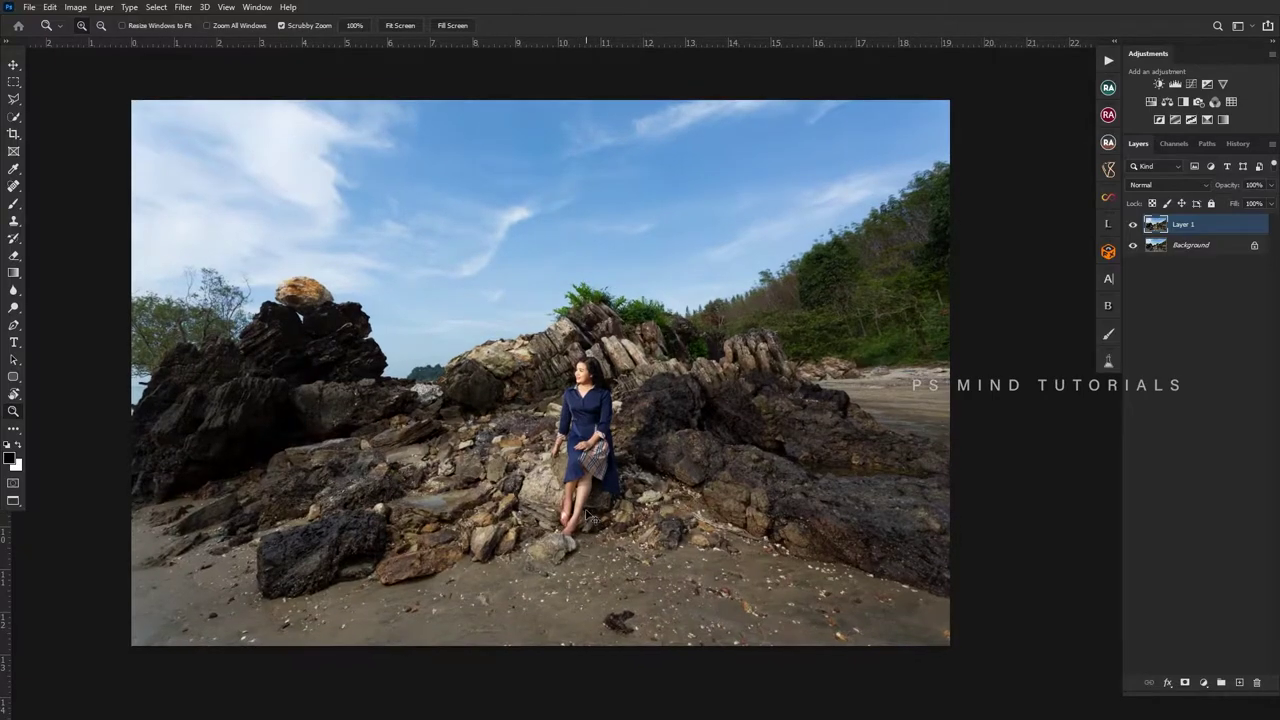
- On a new copy in Camera Raw, set Highlights -100, Whites about -75, Shadows +19, and brighten the curve
key(ctrl+j)
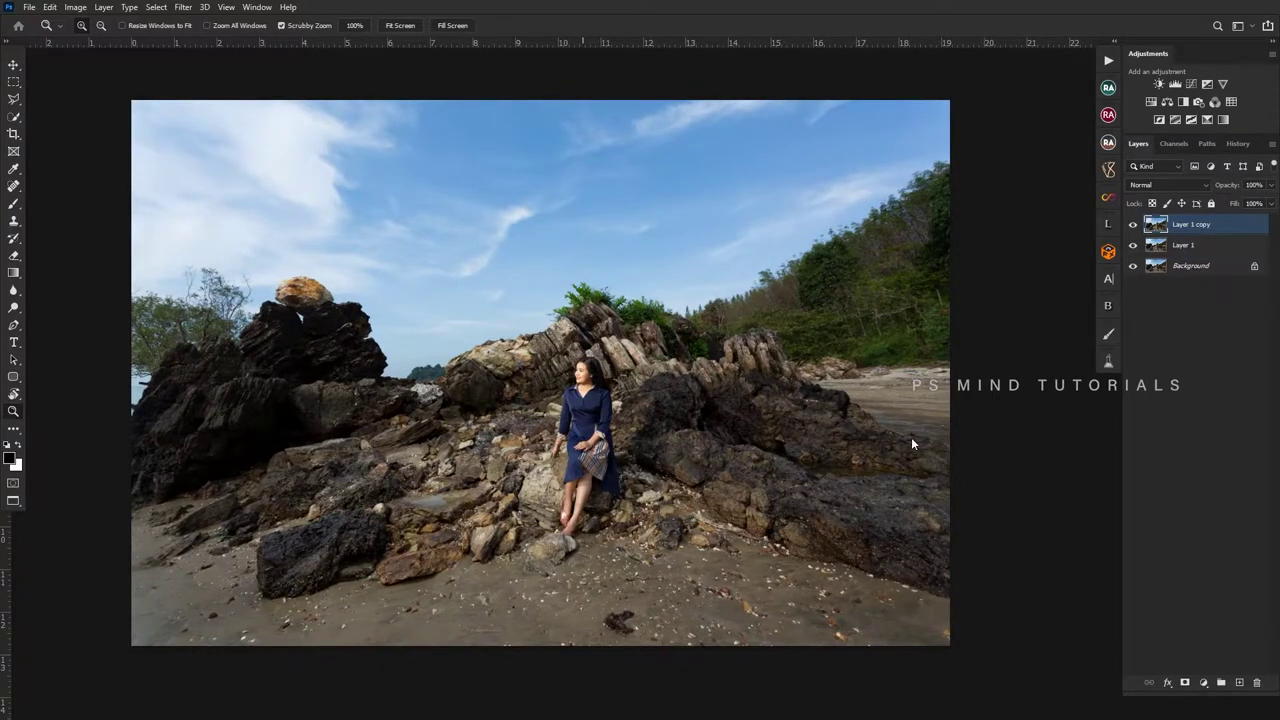
key(shift+ctrl+a)
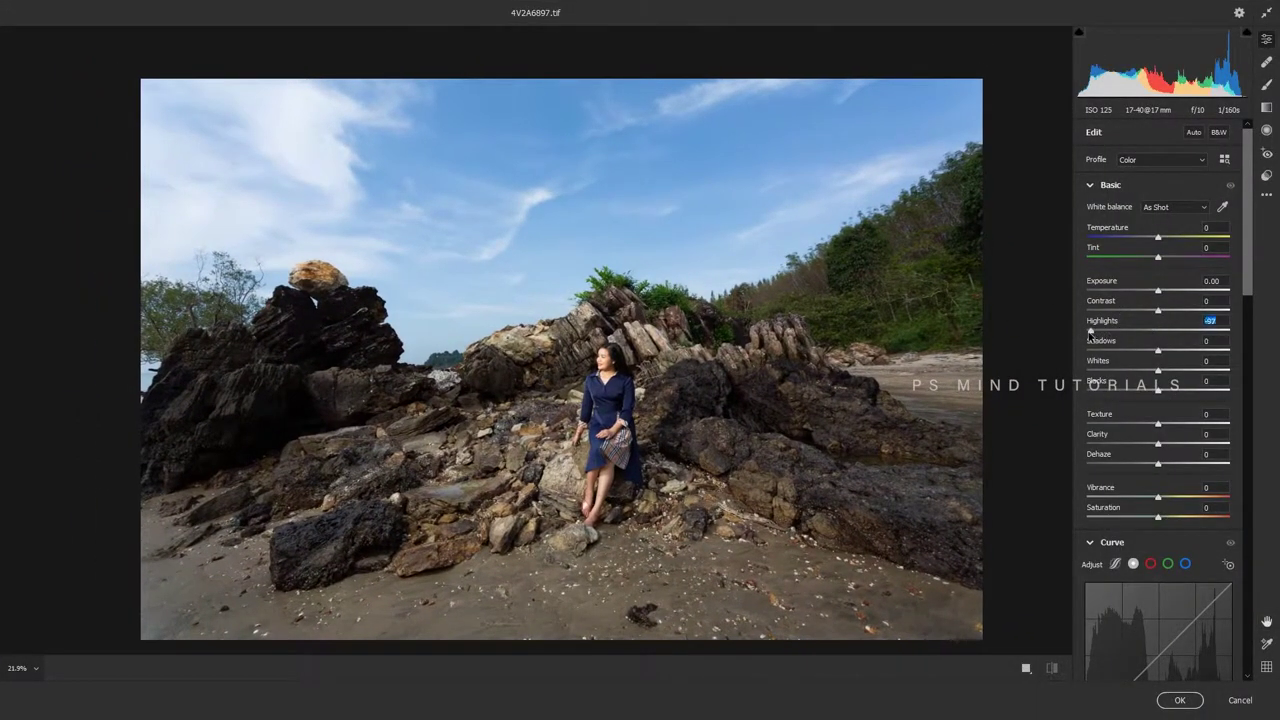
drag(1089, 336, 1075, 340)
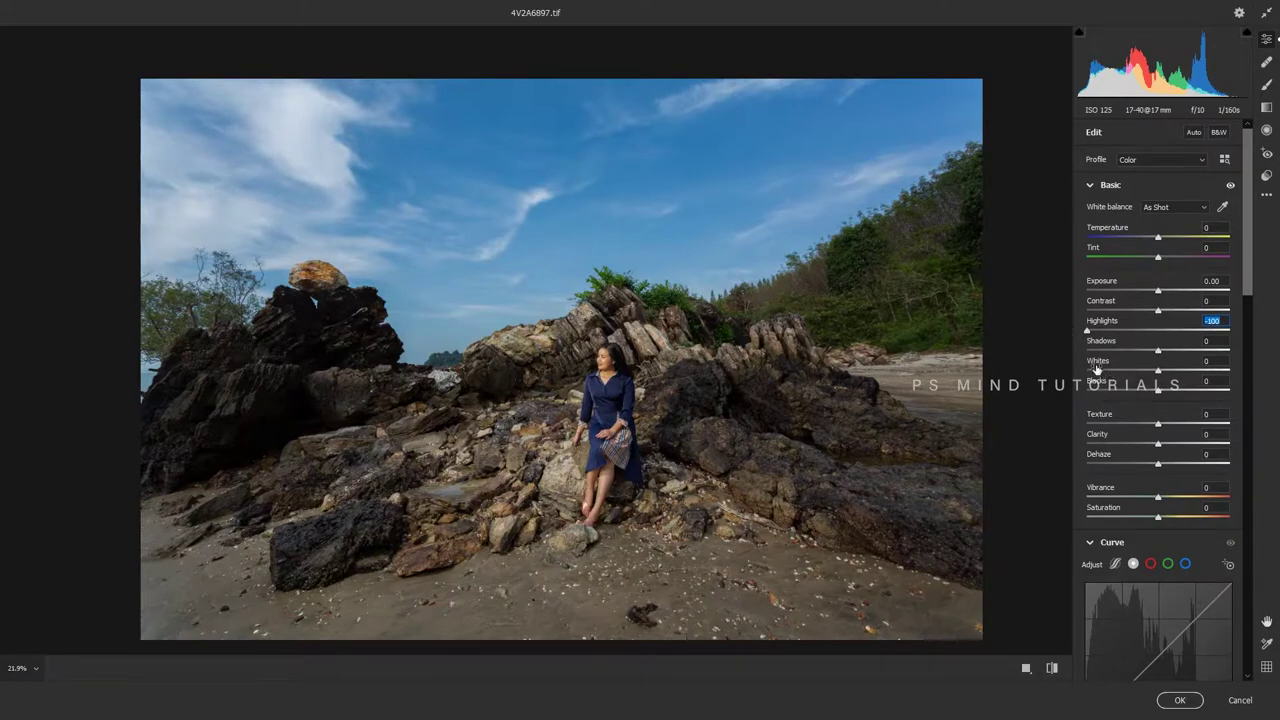
drag(1097, 369, 1085, 370)
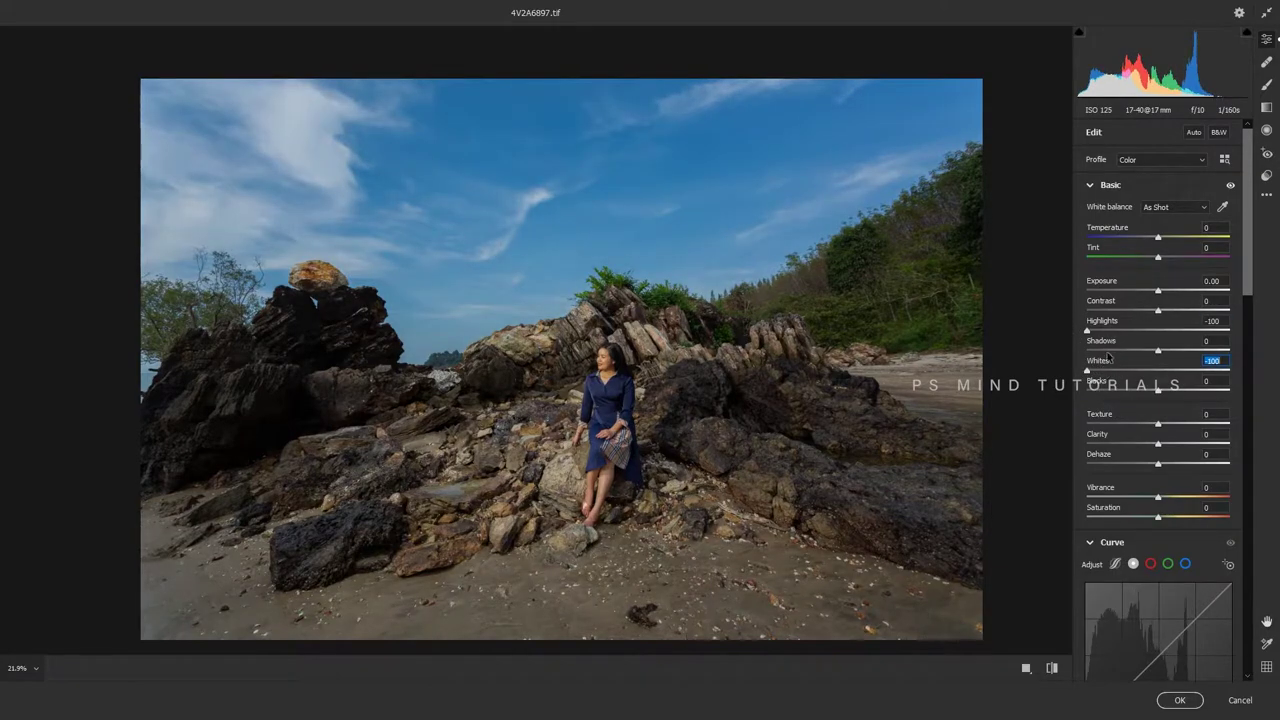
drag(1170, 354, 1148, 355)
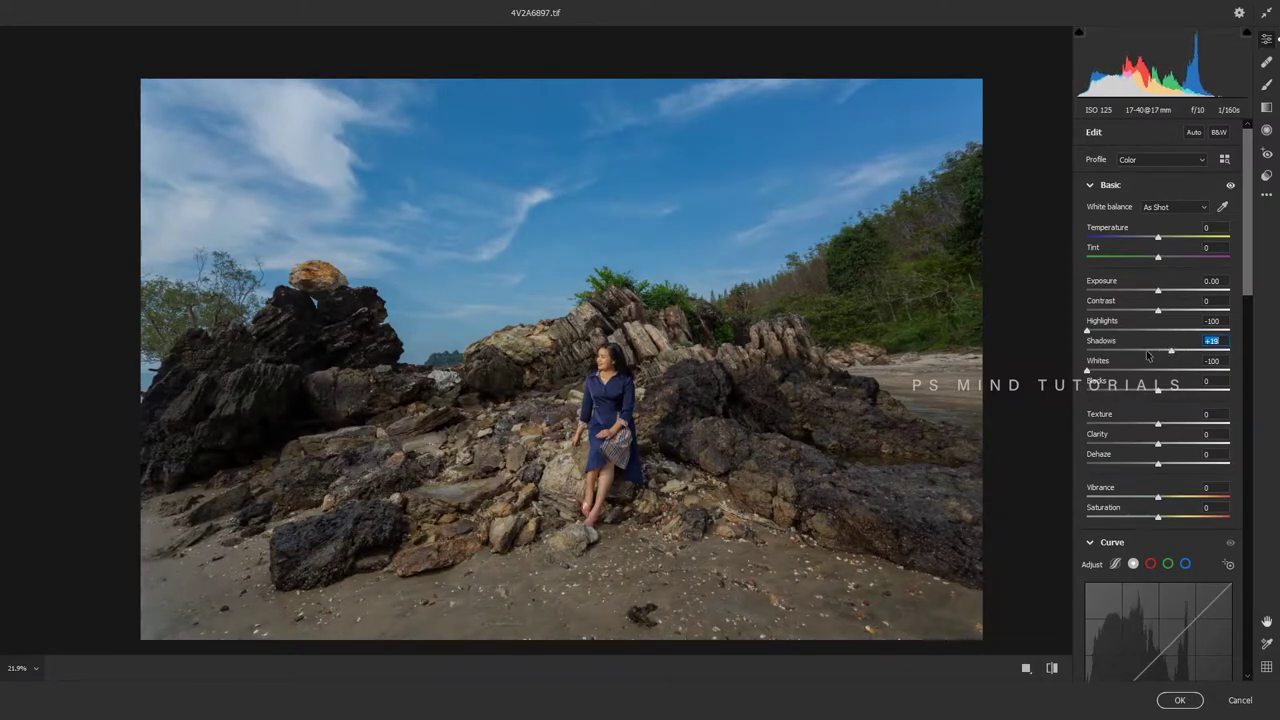
click(1105, 371)
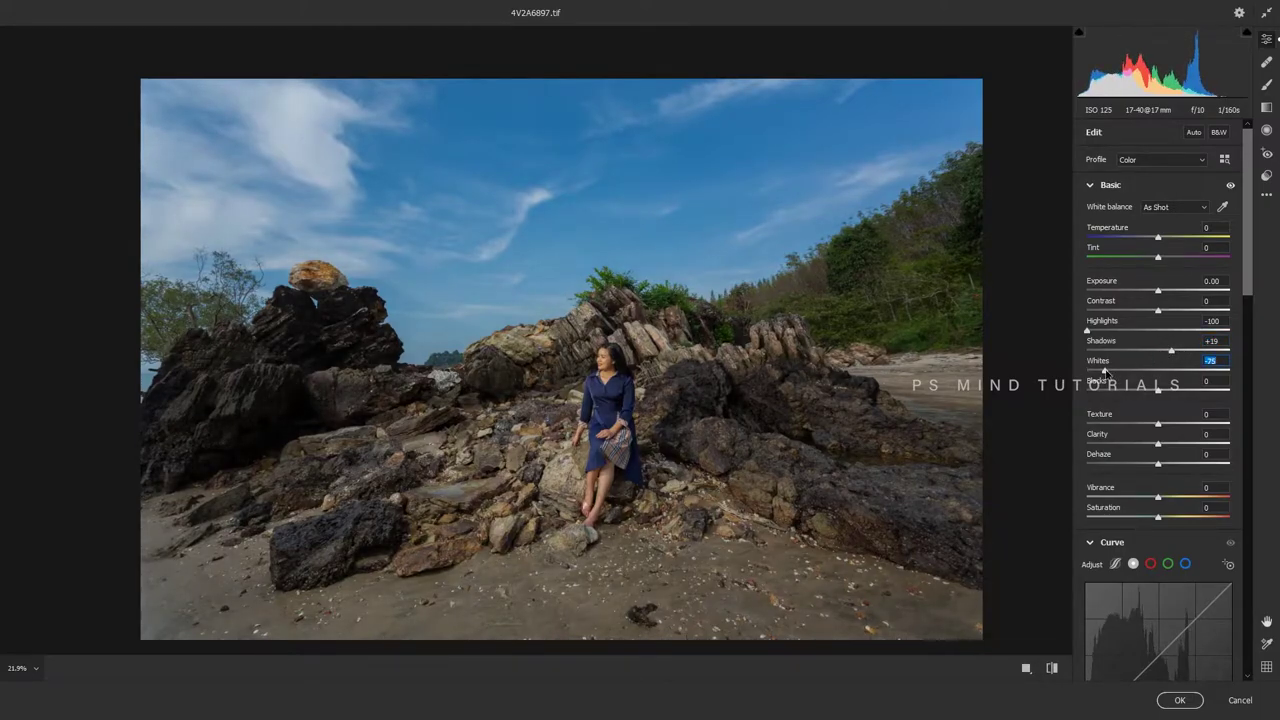
drag(1231, 586, 1224, 583)
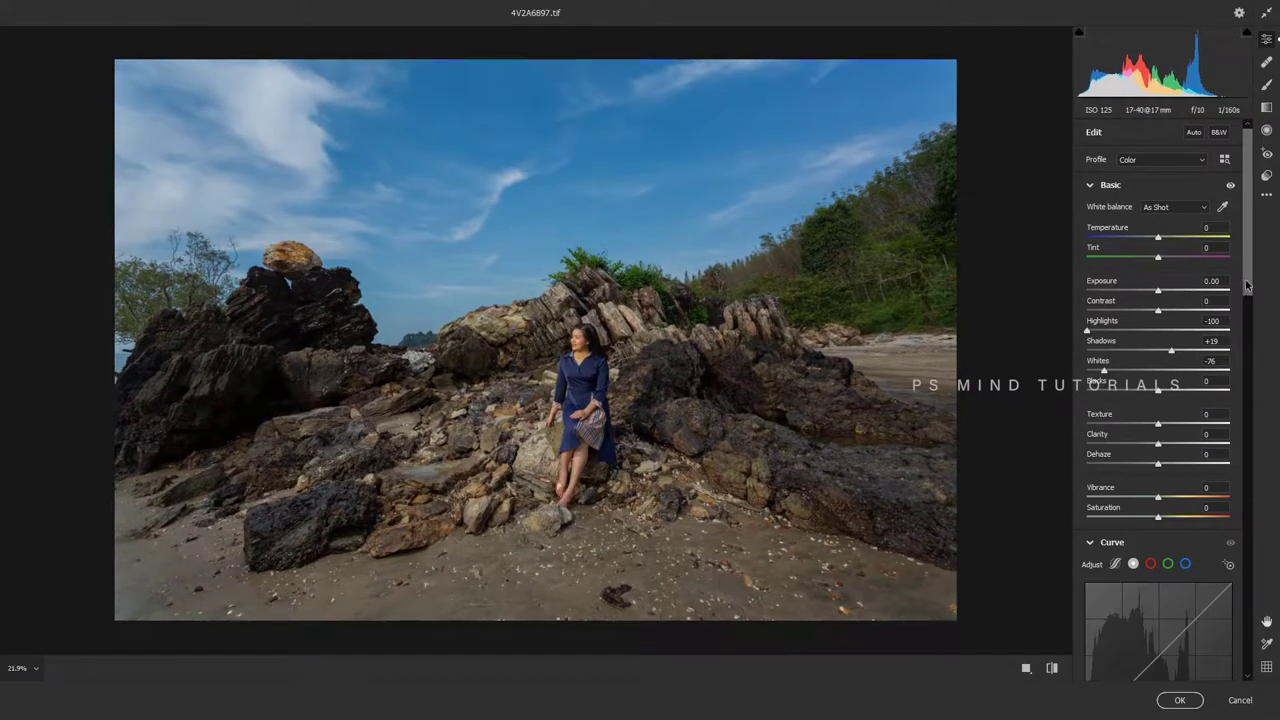
- Raise the Blue luminance slightly in the Color Mixer, keeping the blue hue at 0
scroll(1160, 400, down, 3)
scroll(1160, 400, down, 3)
scroll(1160, 420, down, 2)
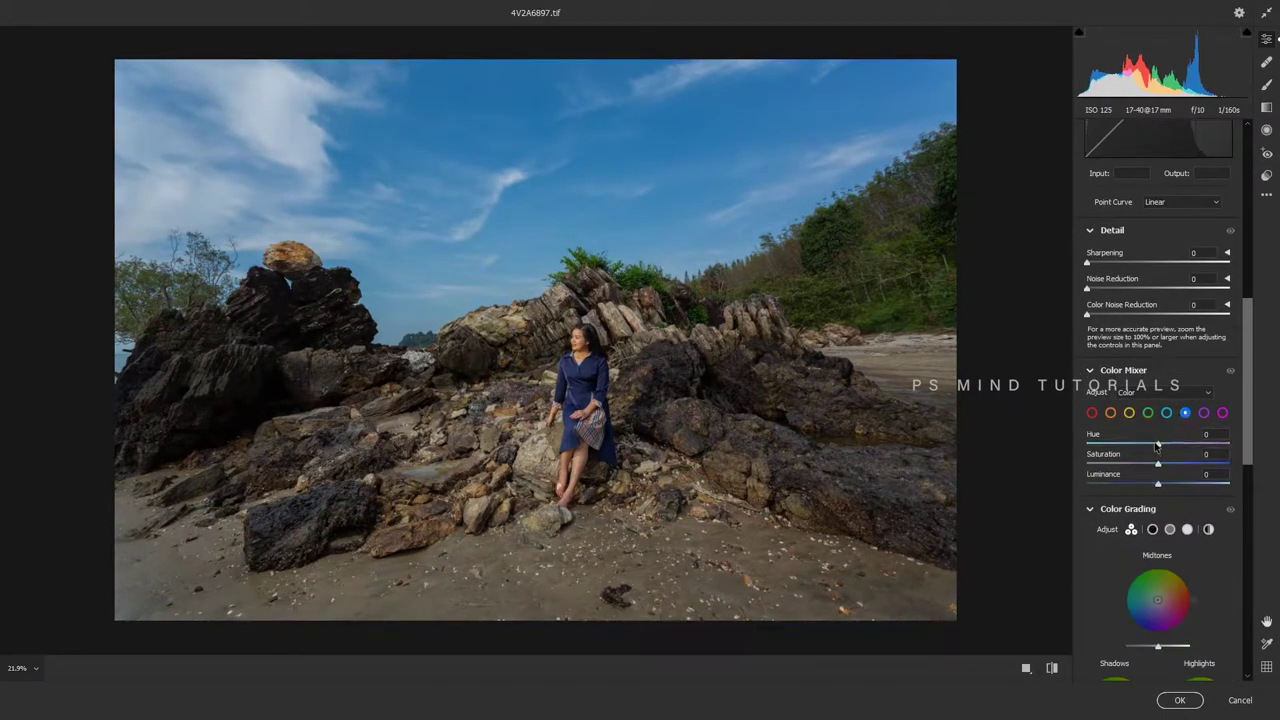
mouse_move(1157, 446)
mouse_down()
mouse_move(1182, 449)
mouse_move(1125, 447)
mouse_up()
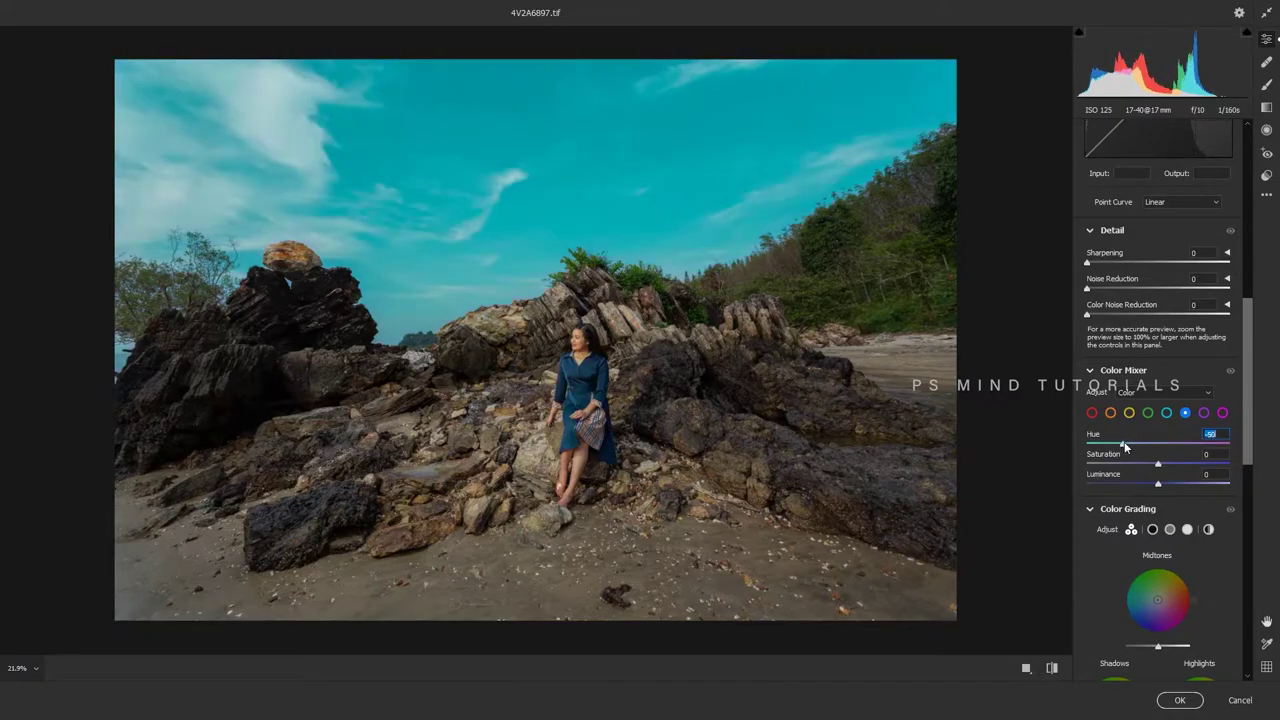
double_click(1148, 434)
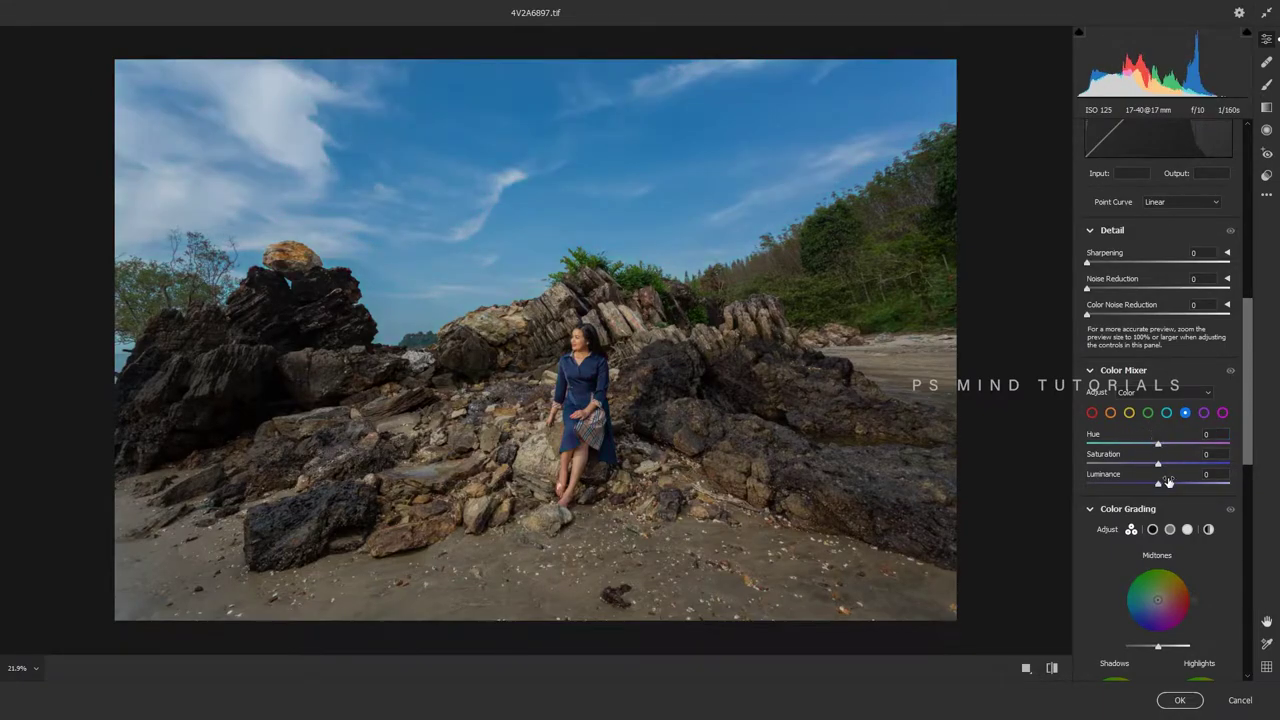
drag(1158, 484, 1171, 489)
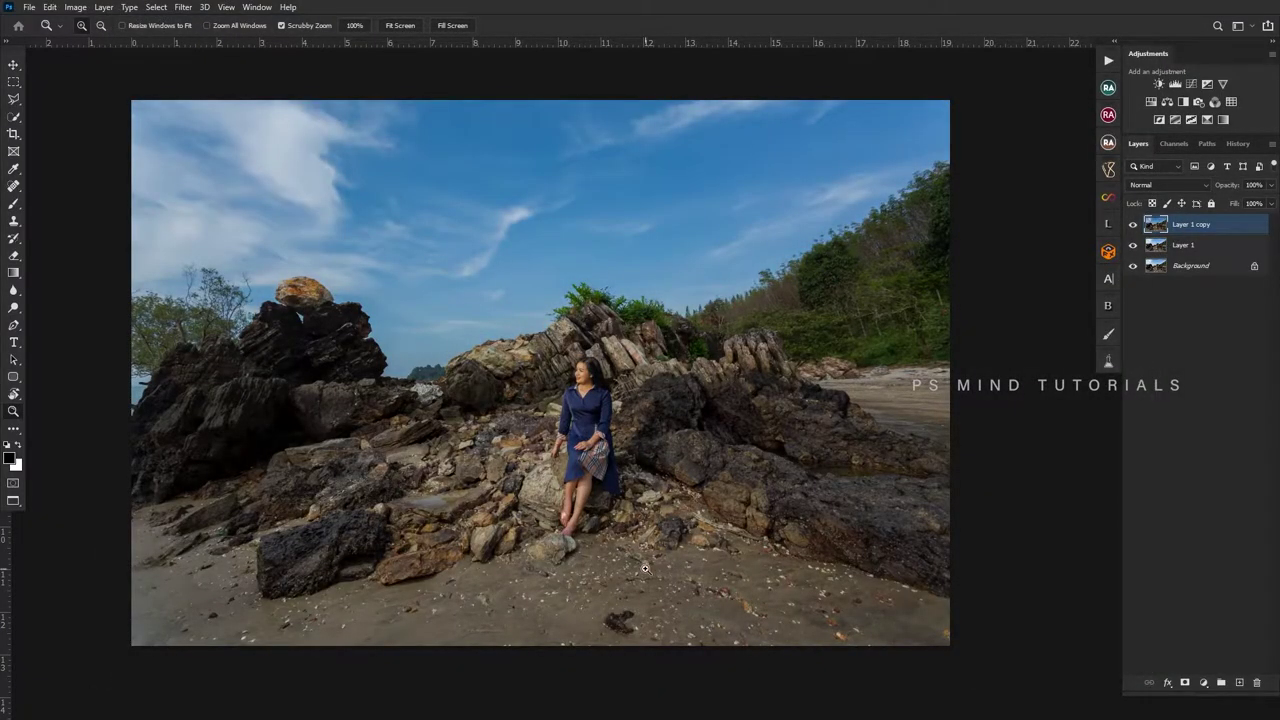
- On a new copy, draw a Camera Raw radial filter around the woman, inverted at -0.70 exposure
mouse_move(645, 568)
mouse_down()
mouse_move(628, 549)
mouse_move(643, 534)
mouse_up()
key(ctrl+j)
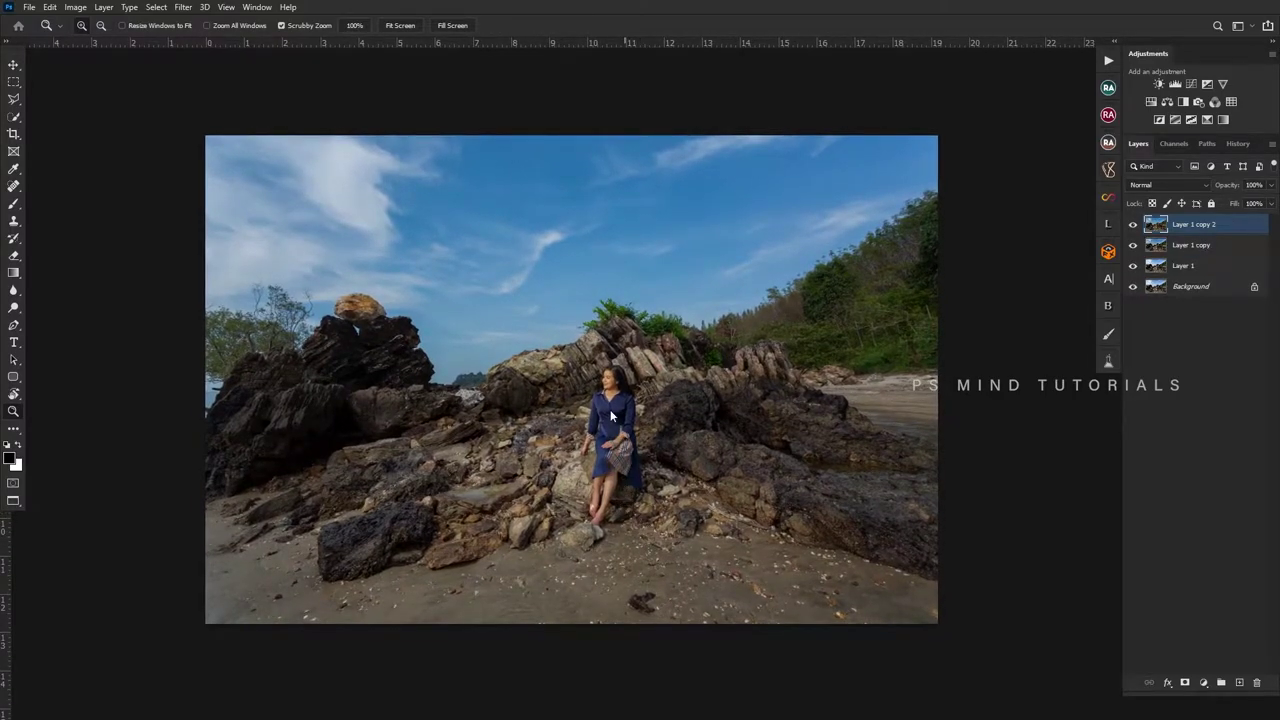
key(shift+ctrl+a)
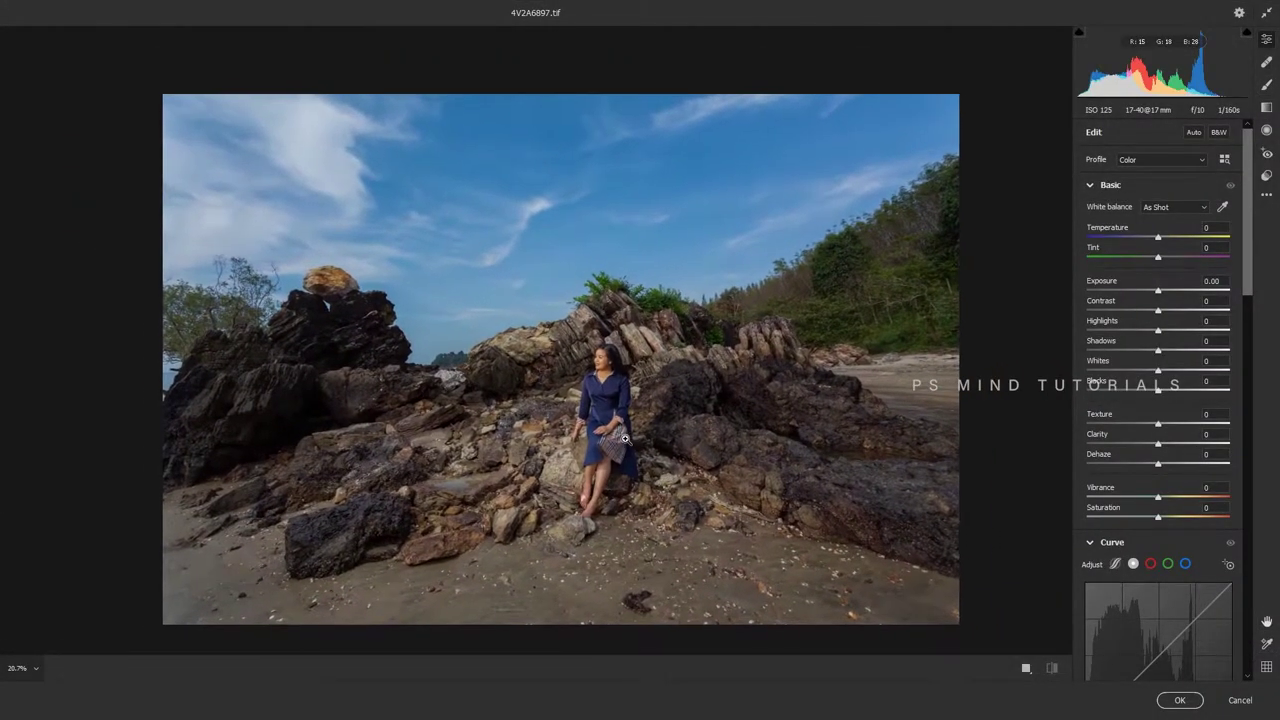
key(j)
mouse_move(469, 315)
mouse_down()
mouse_move(817, 500)
mouse_move(745, 423)
mouse_up()
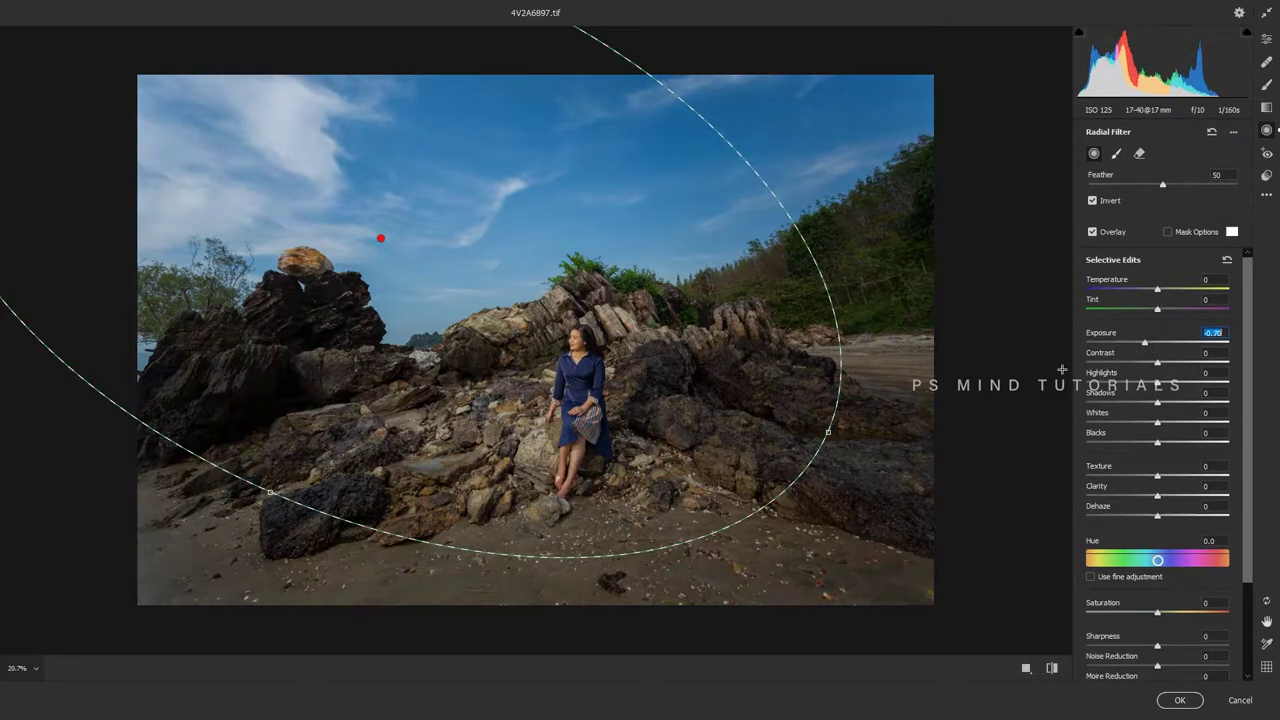
scroll(690, 490, up, 3)
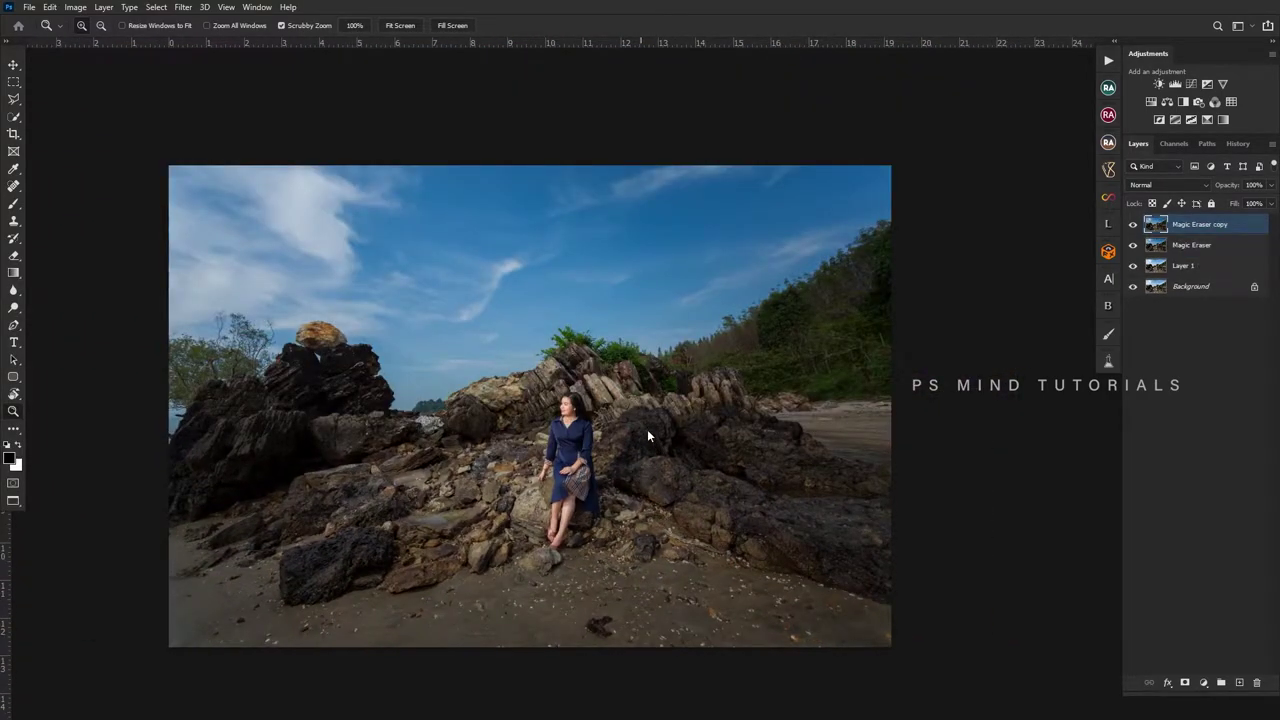
- Add a graduated filter over the sky with a magenta tint and +0.20 exposure
key(ctrl+shift+a)
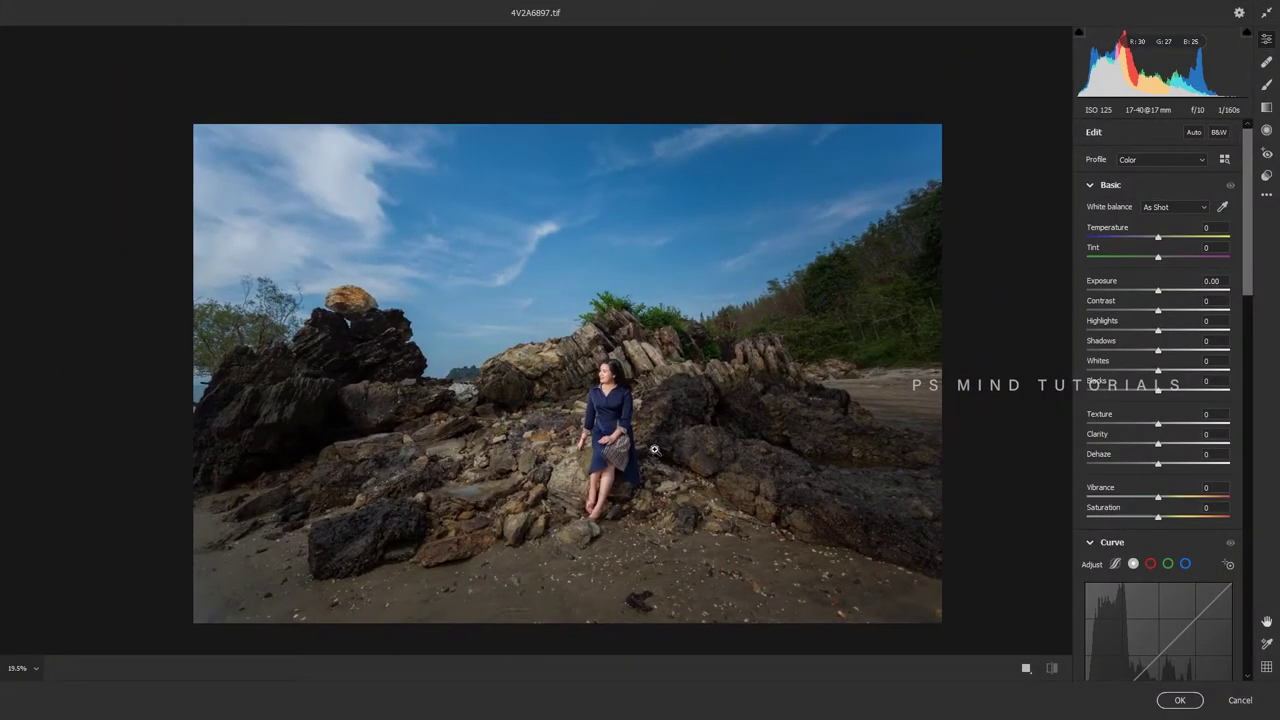
key(g)
drag(527, 183, 509, 357)
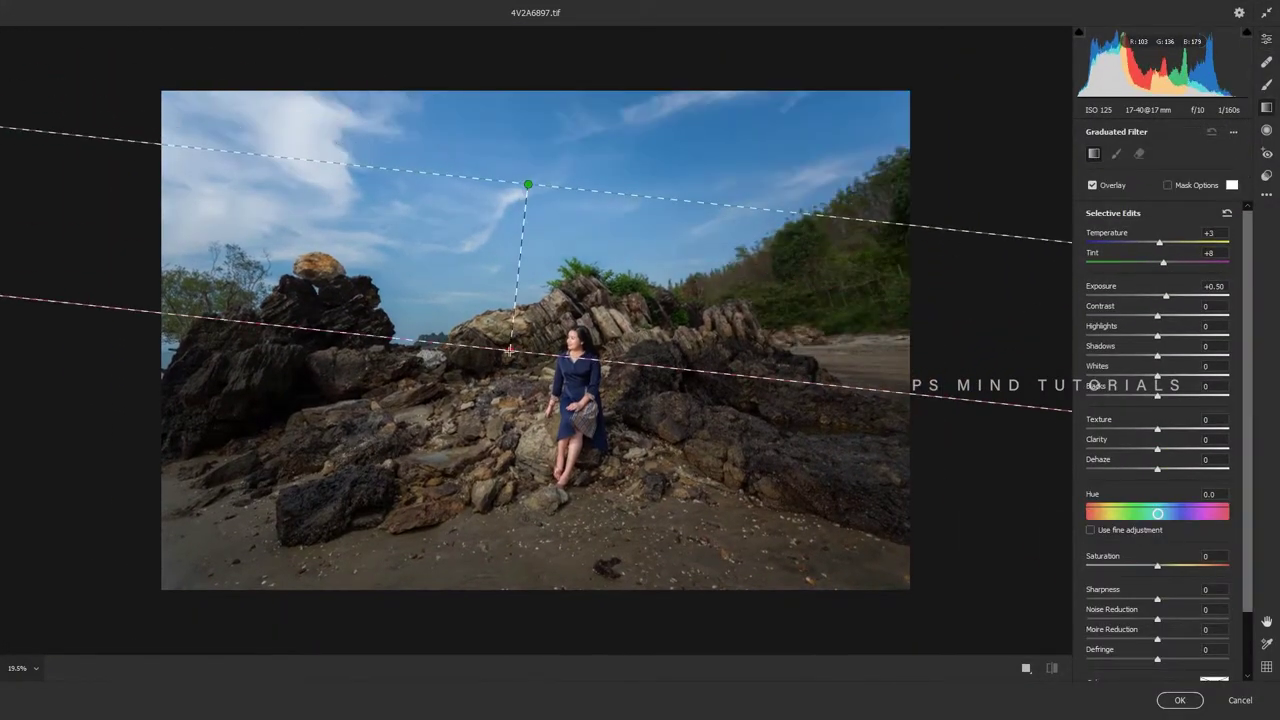
click(1226, 213)
mouse_move(1157, 262)
mouse_down()
mouse_move(1189, 265)
mouse_move(1156, 265)
mouse_up()
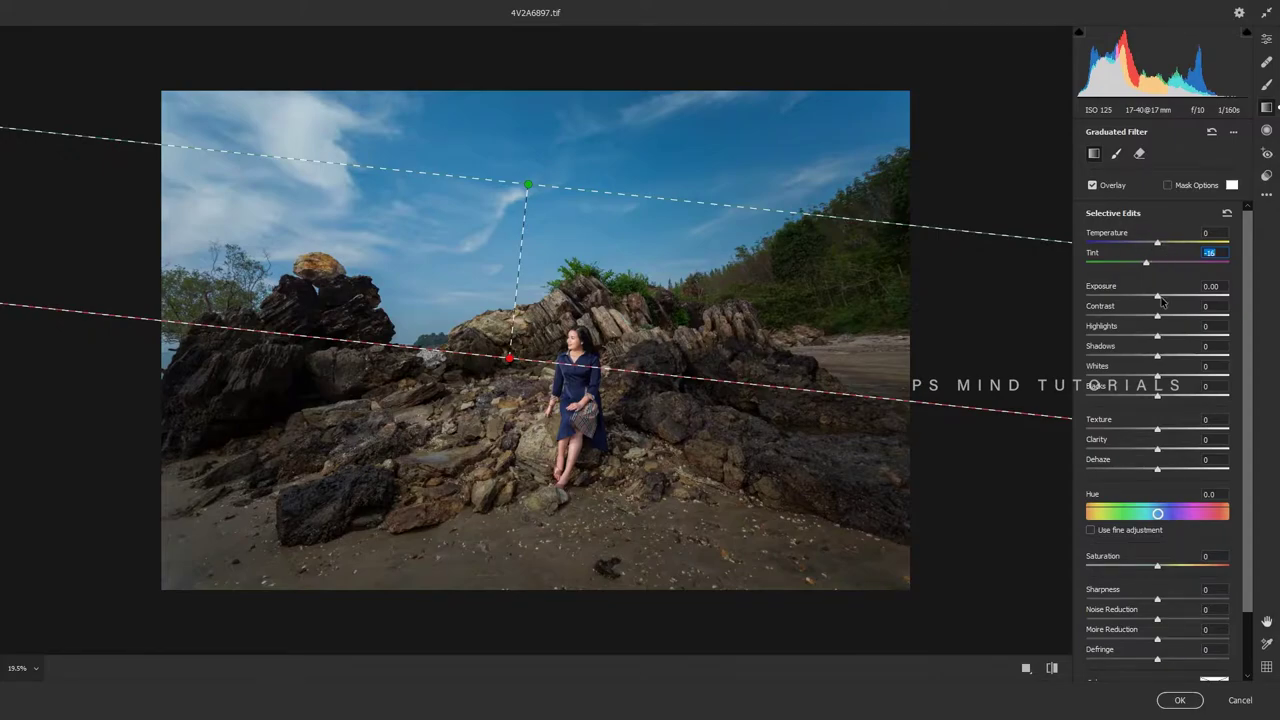
click(1161, 300)
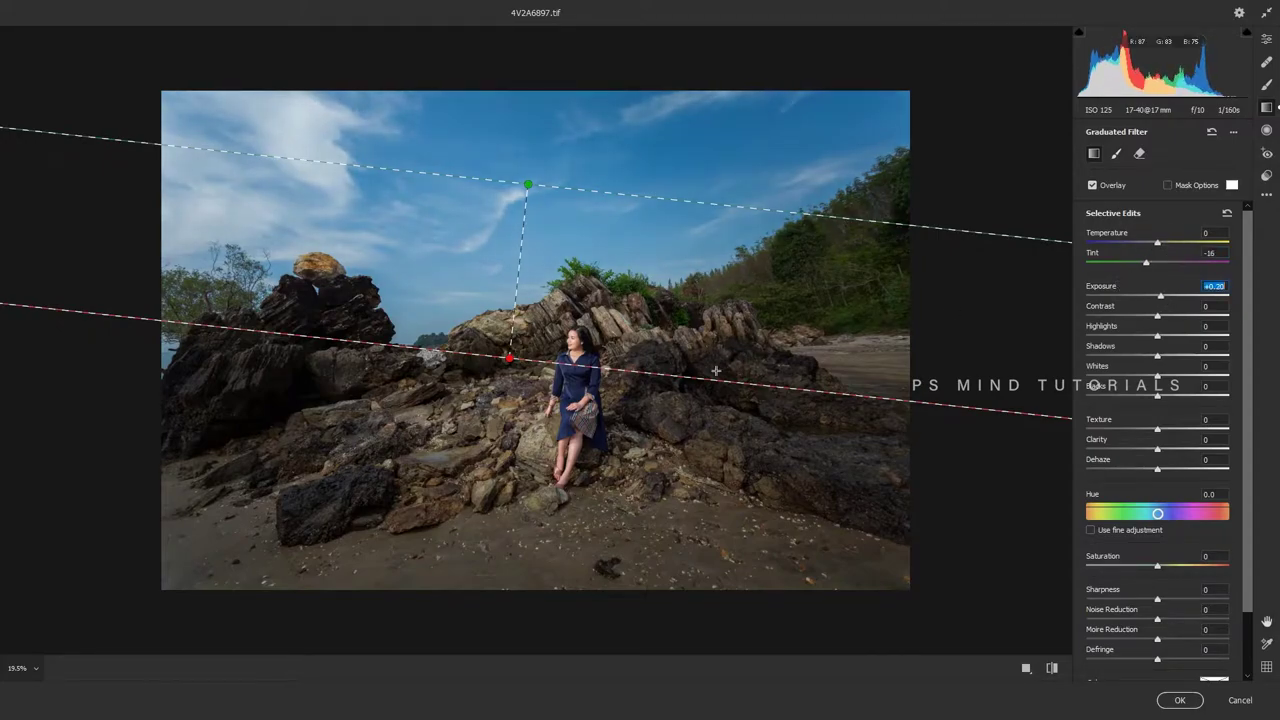
- Add a radial filter over the upper scene with Temperature +34, Tint +34, Exposure +0.15
key(j)
drag(443, 286, 905, 400)
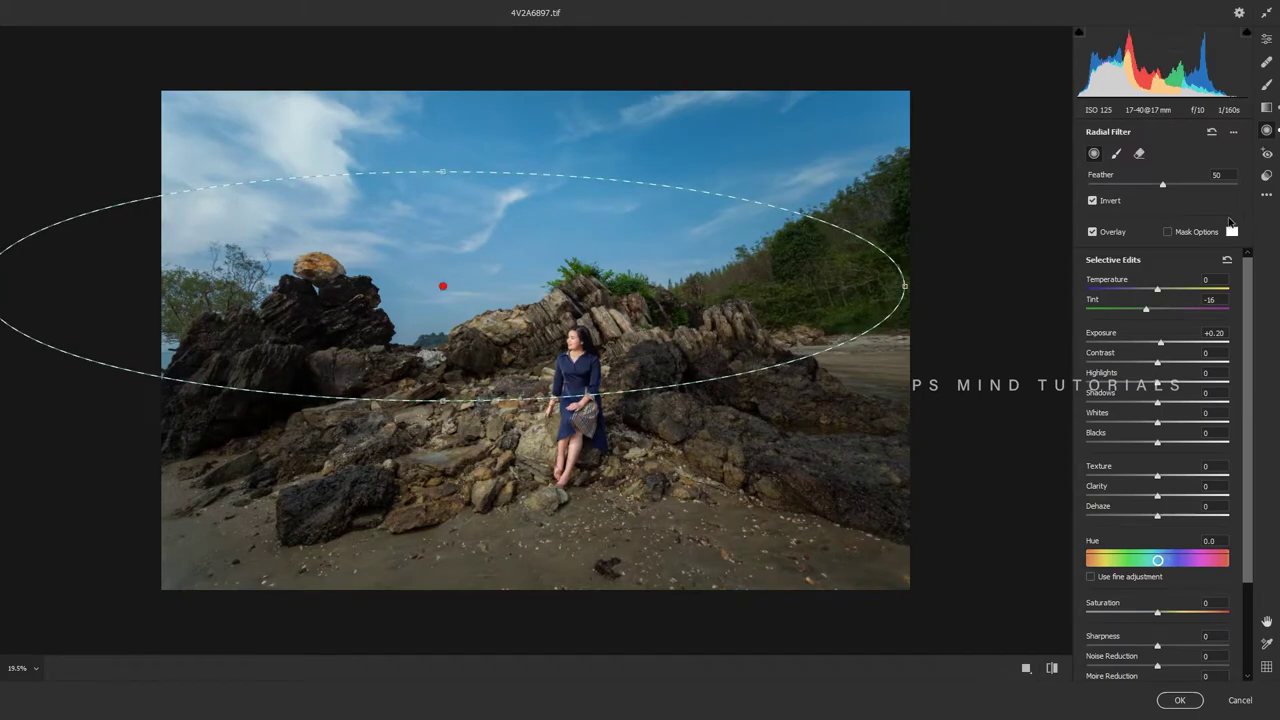
click(1227, 259)
click(1181, 289)
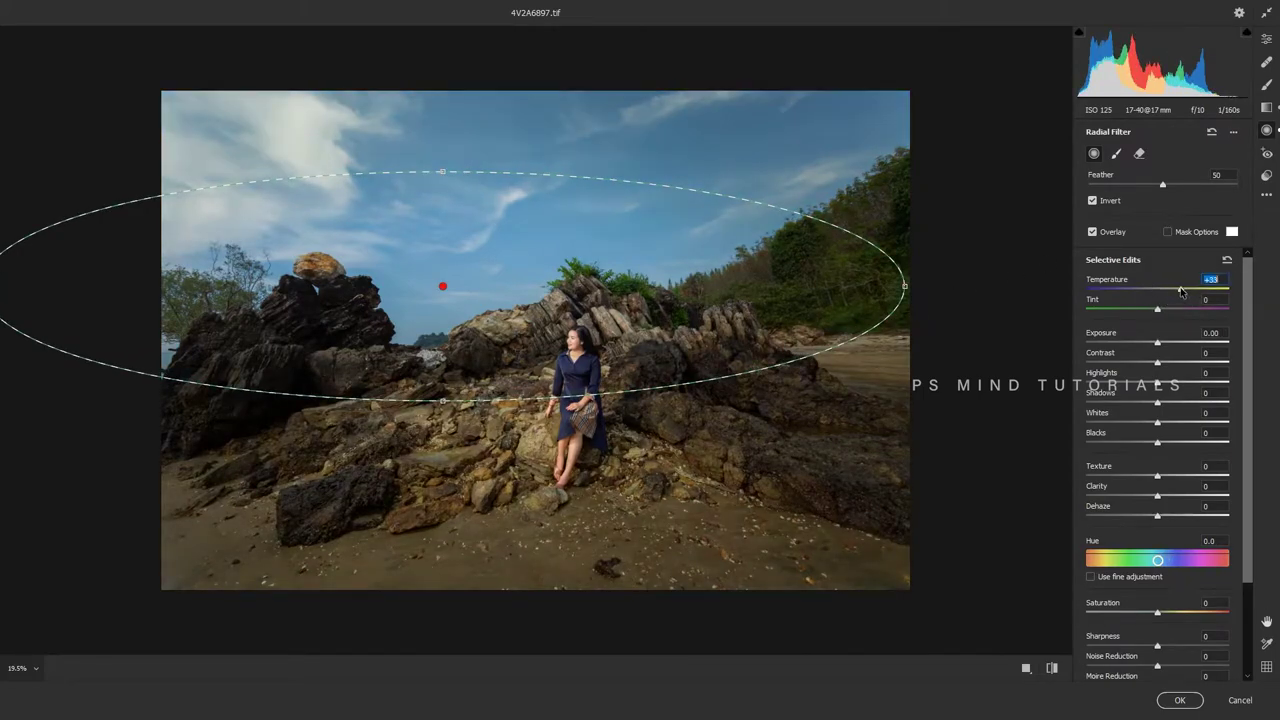
key(apostrophe)
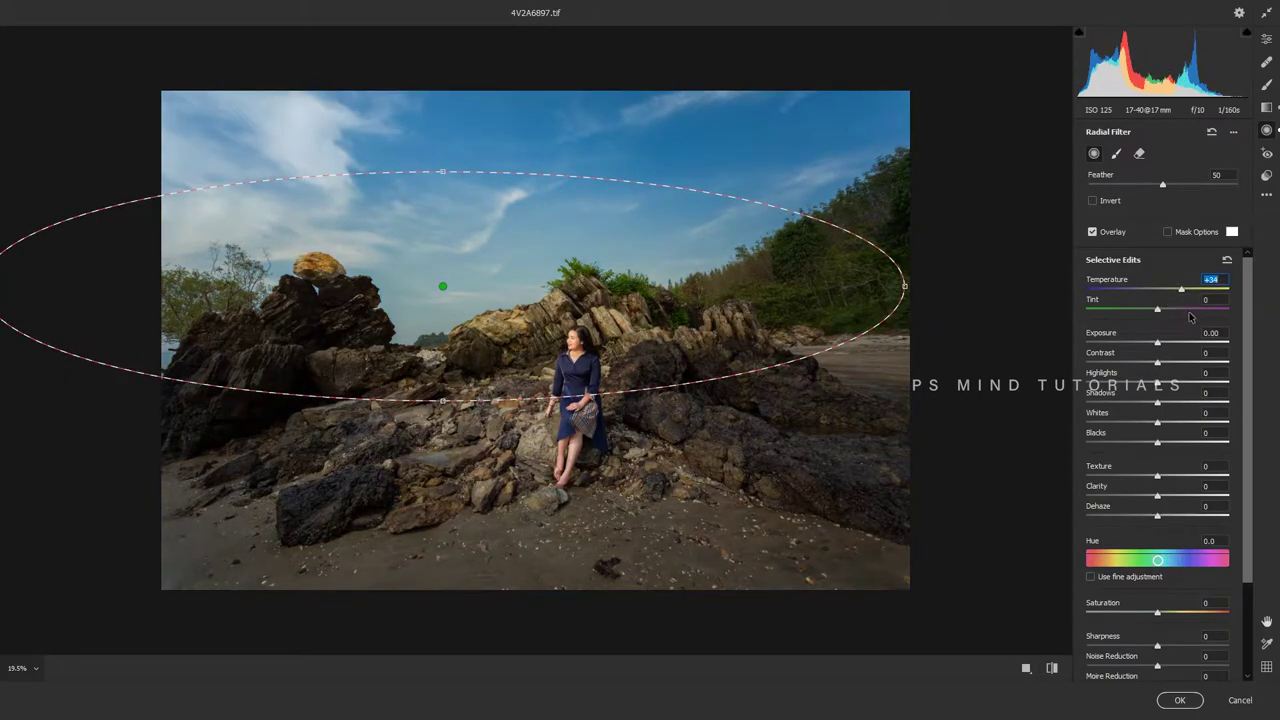
click(1196, 311)
click(1168, 342)
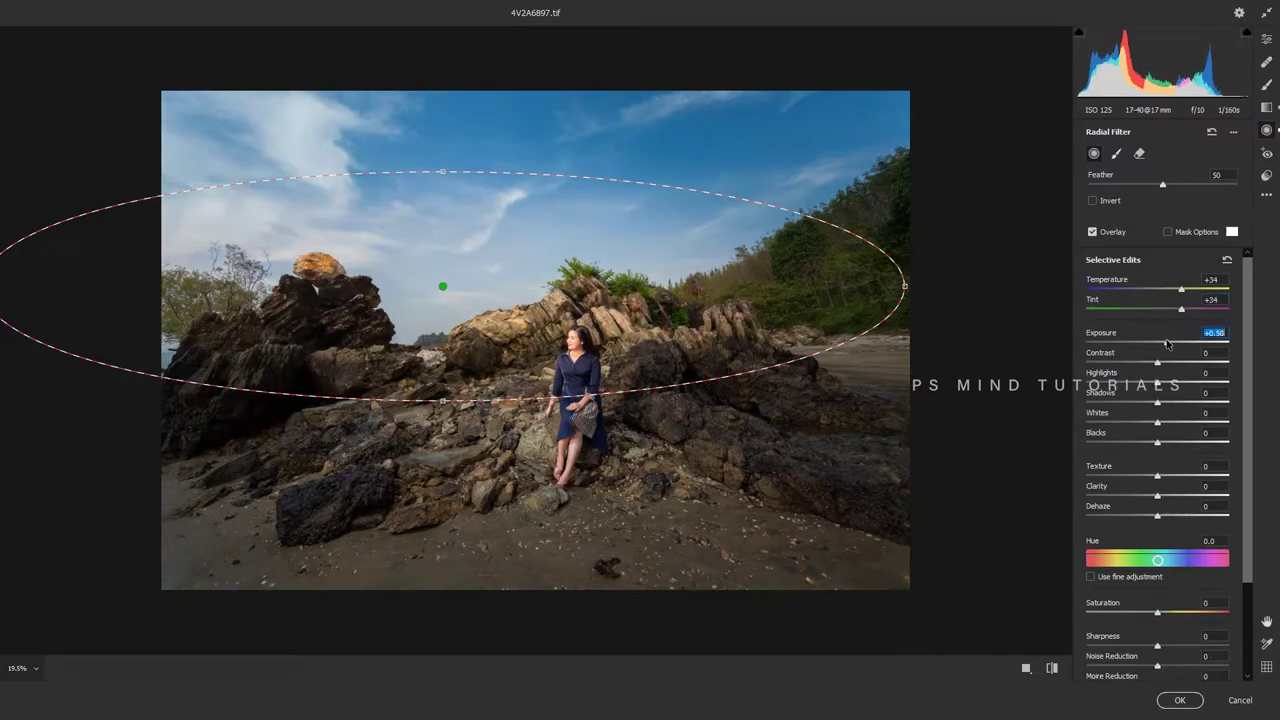
drag(1167, 342, 1160, 342)
- Rotate and enlarge the ellipse over the rocks and sky, preview it, and apply the Camera Raw edit
mouse_move(910, 288)
mouse_down()
mouse_move(896, 381)
mouse_move(648, 376)
mouse_up()
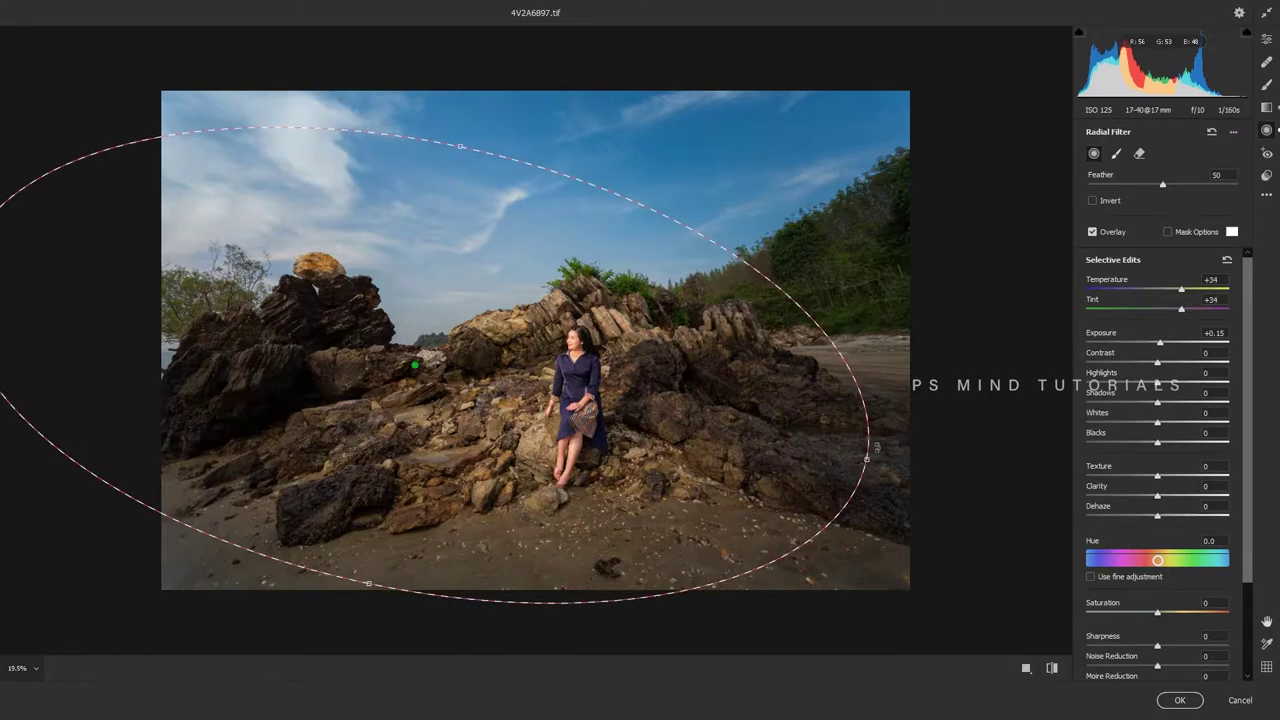
drag(816, 453, 811, 396)
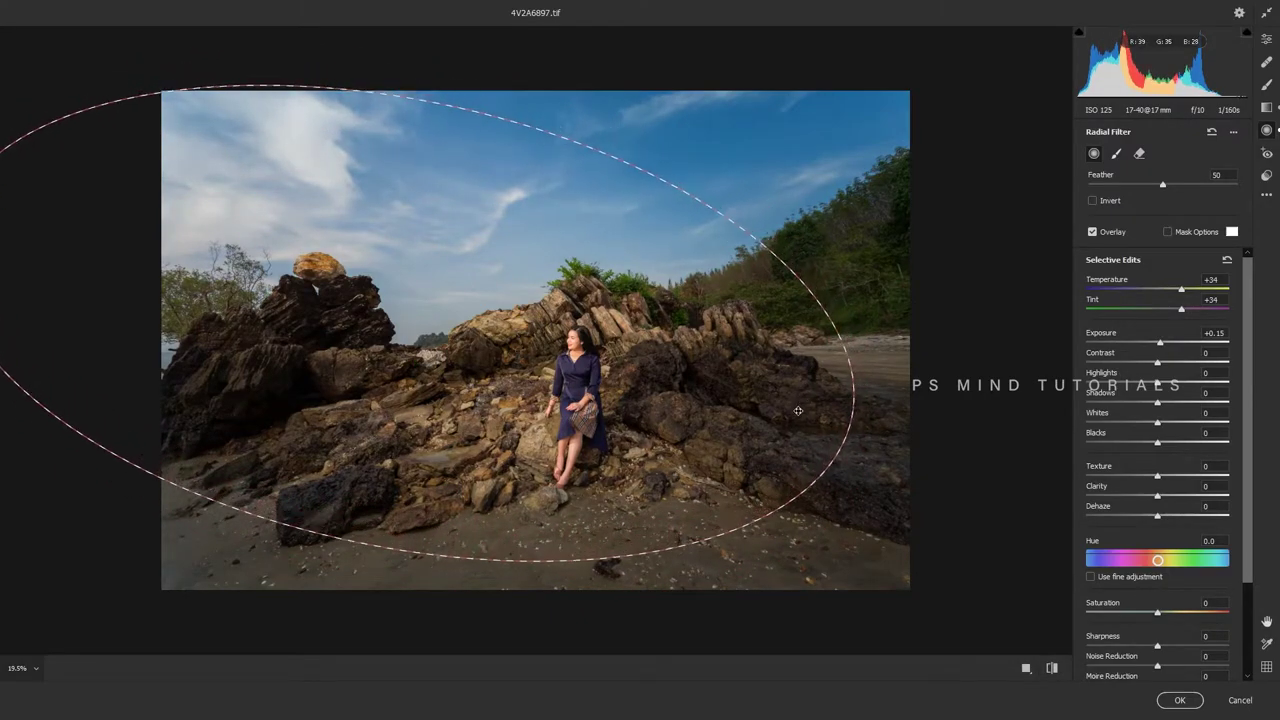
key(e)
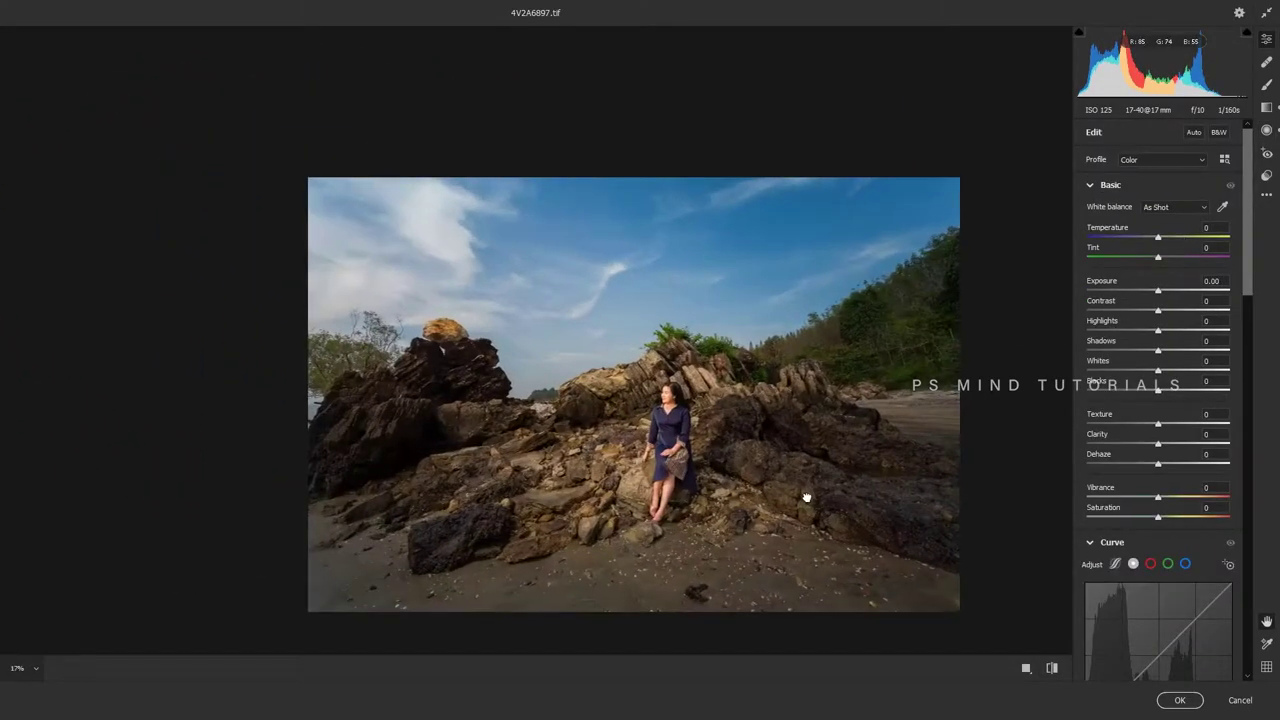
key(j)
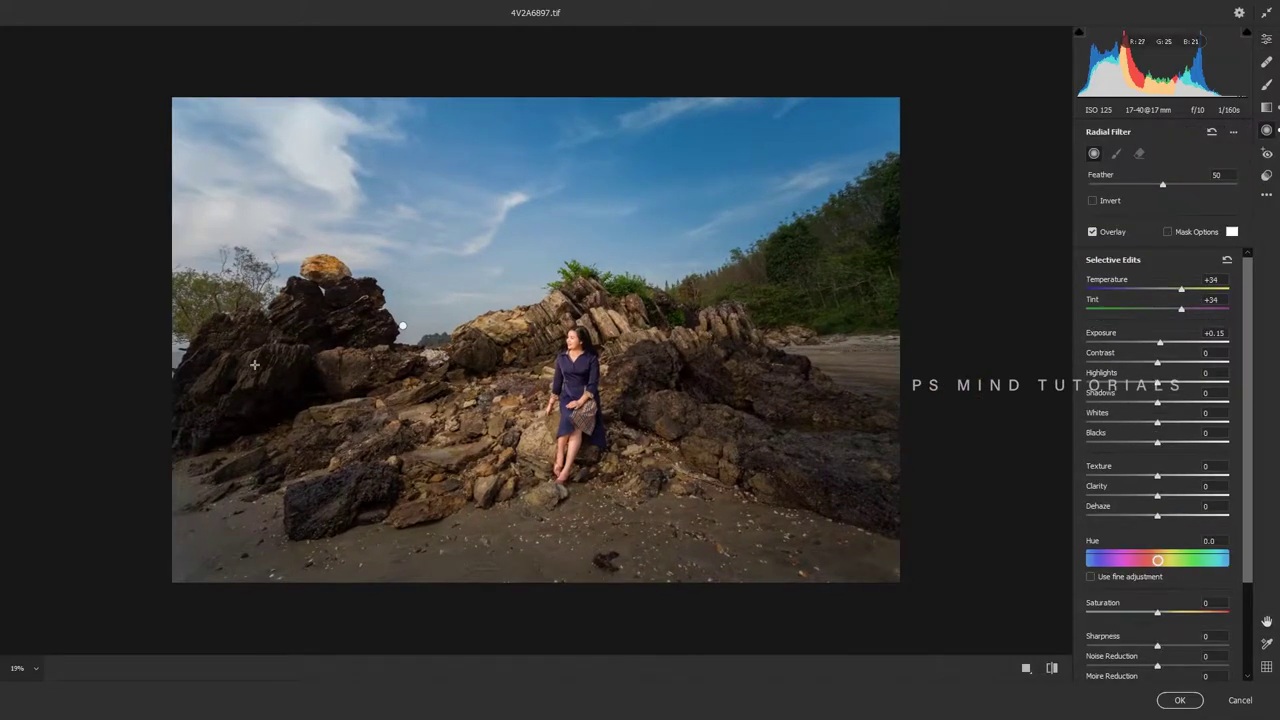
key(e)
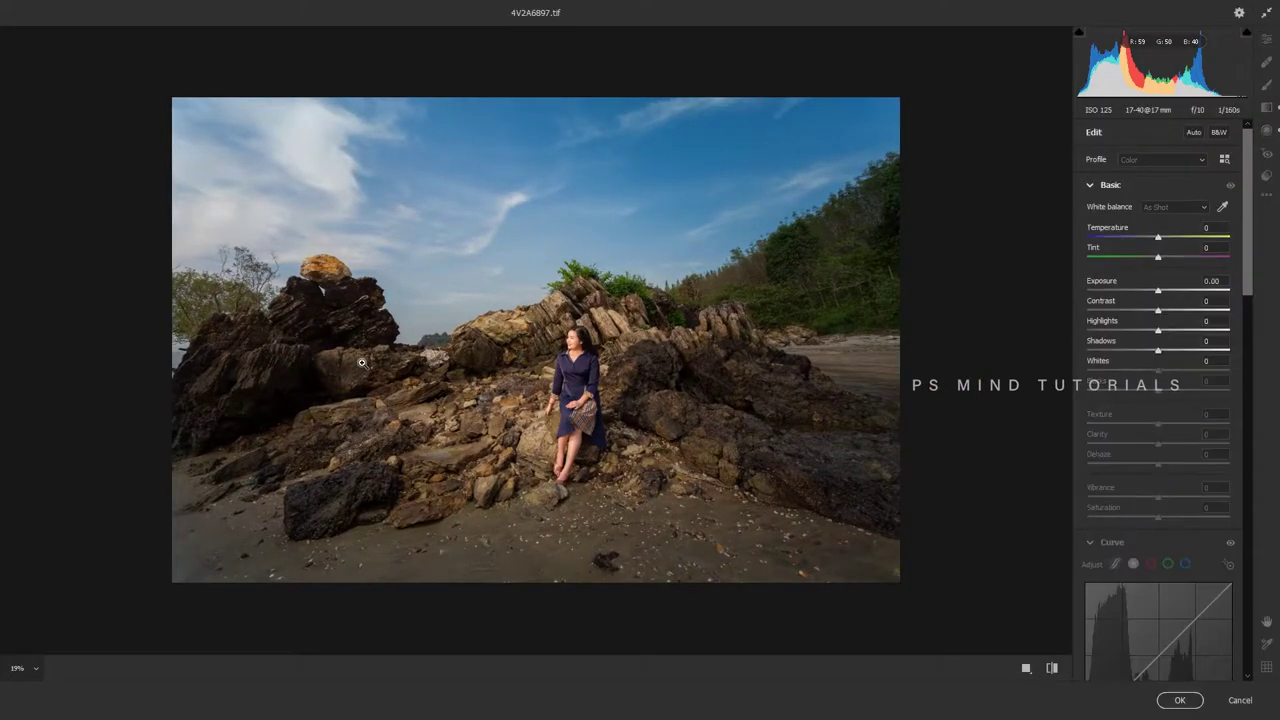
key(Return)
drag(717, 505, 763, 525)
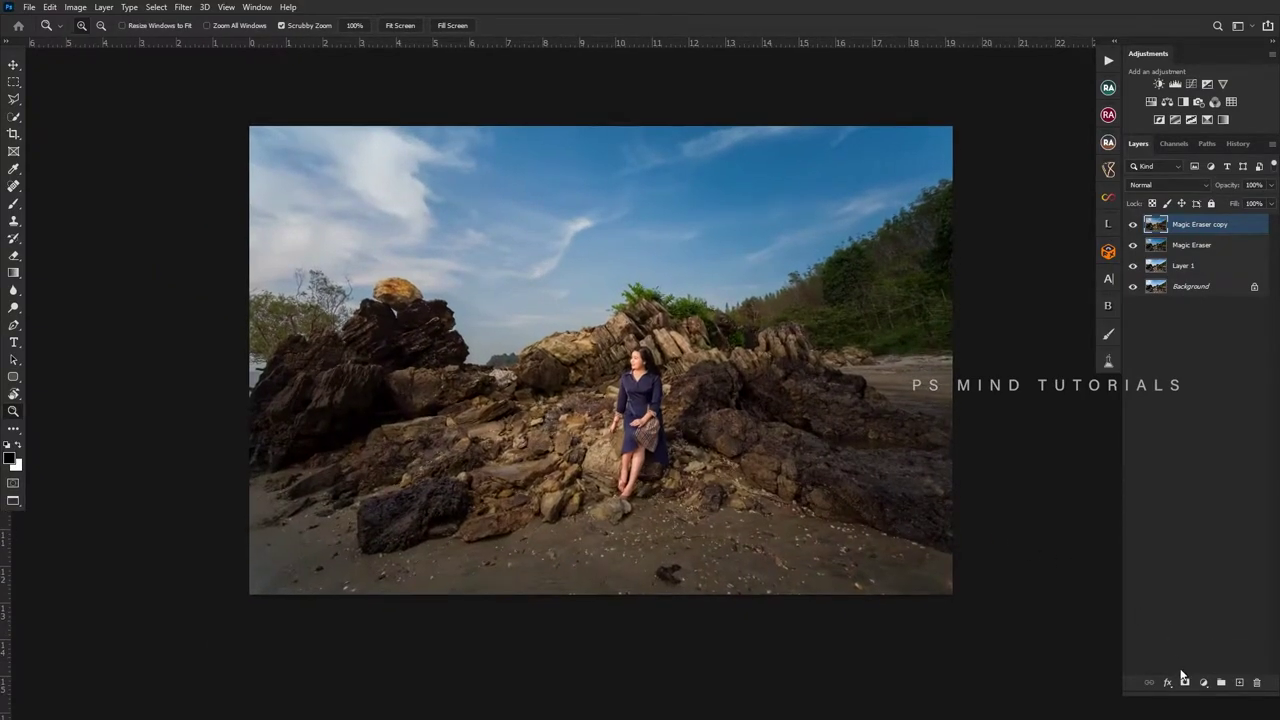
- Add a black layer mask and paint the warm light back across the top sky with a large brush
alt+click(1184, 680)
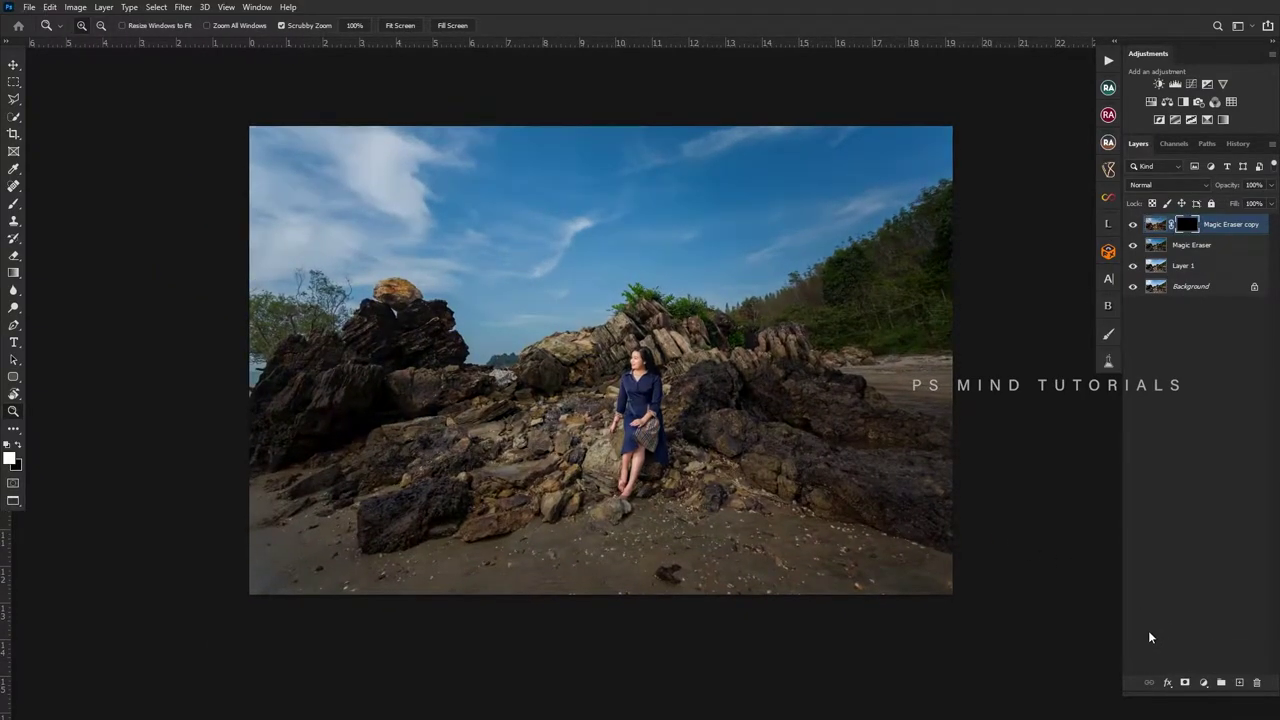
key(b)
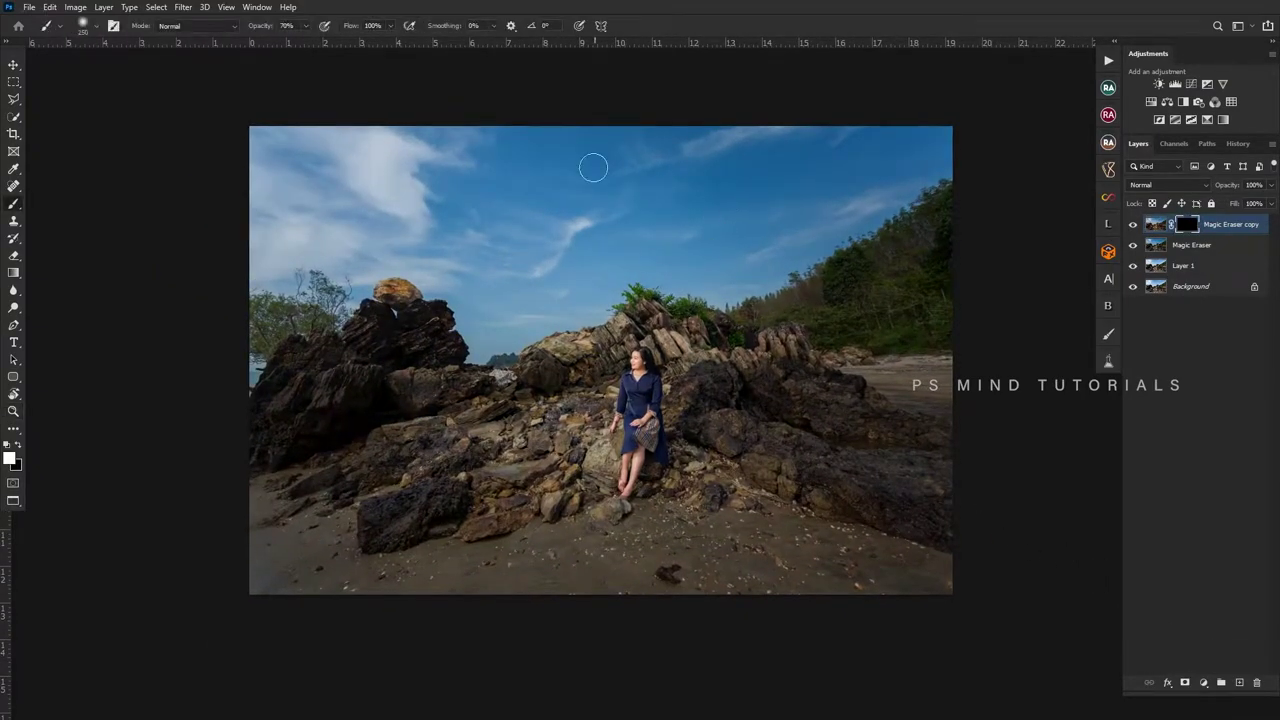
key(bracketright)
key(bracketright)
key(bracketright)
mouse_move(640, 163)
mouse_down()
mouse_move(881, 168)
mouse_move(320, 180)
mouse_up()
key(bracketright)
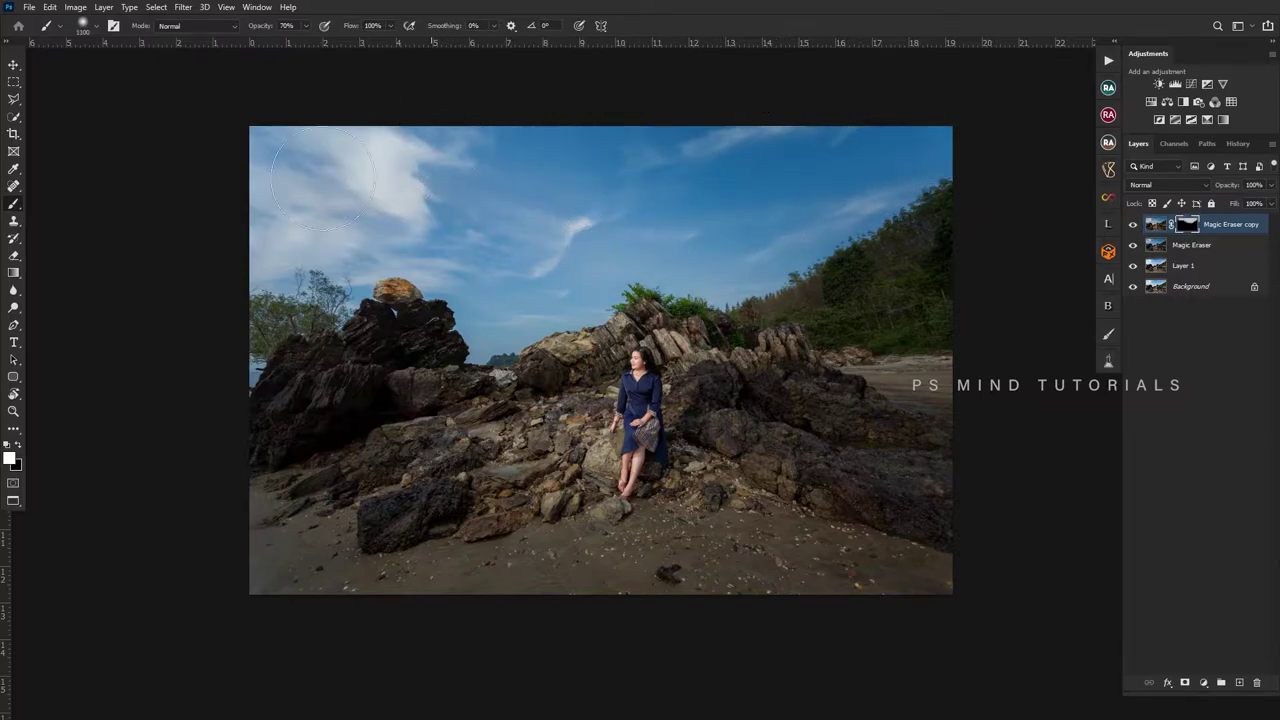
- Refine the mask around the upper-left rocks and trees, resizing the brush between 300 and 600
scroll(386, 280, up, 3)
drag(386, 280, 529, 334)
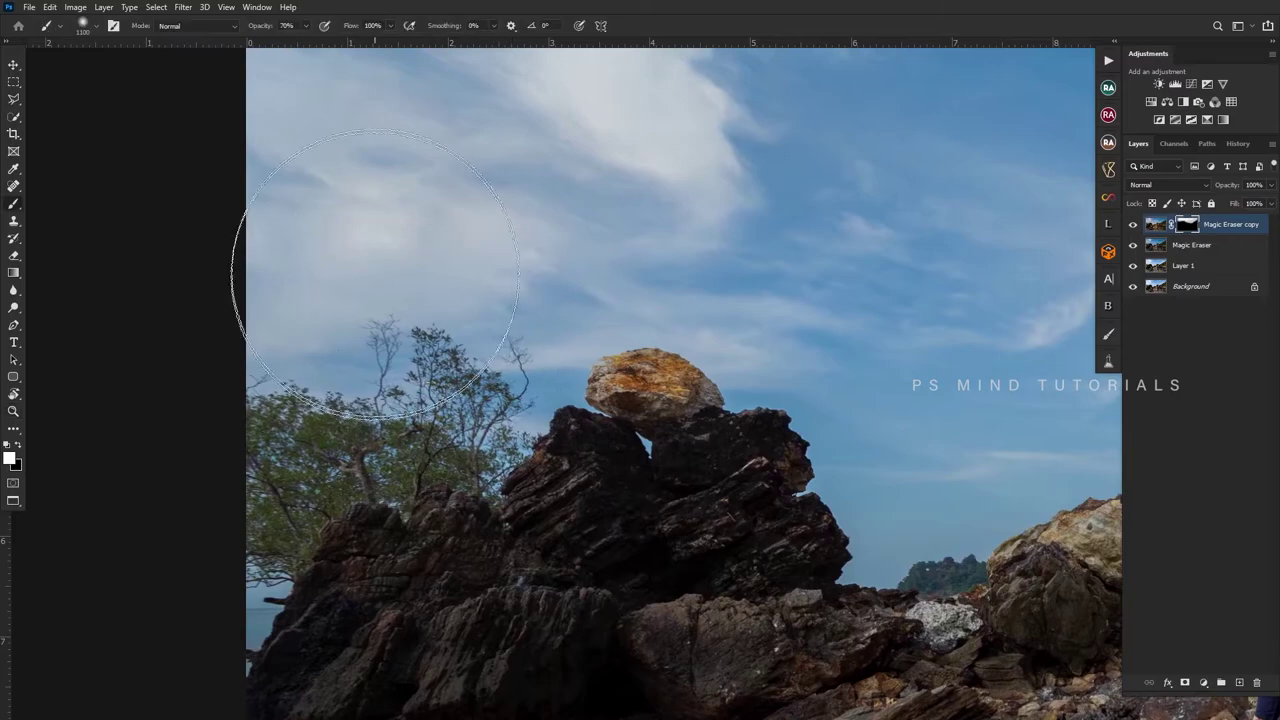
key(bracketleft)
key(bracketleft)
key(bracketleft)
key(bracketleft)
key(bracketleft)
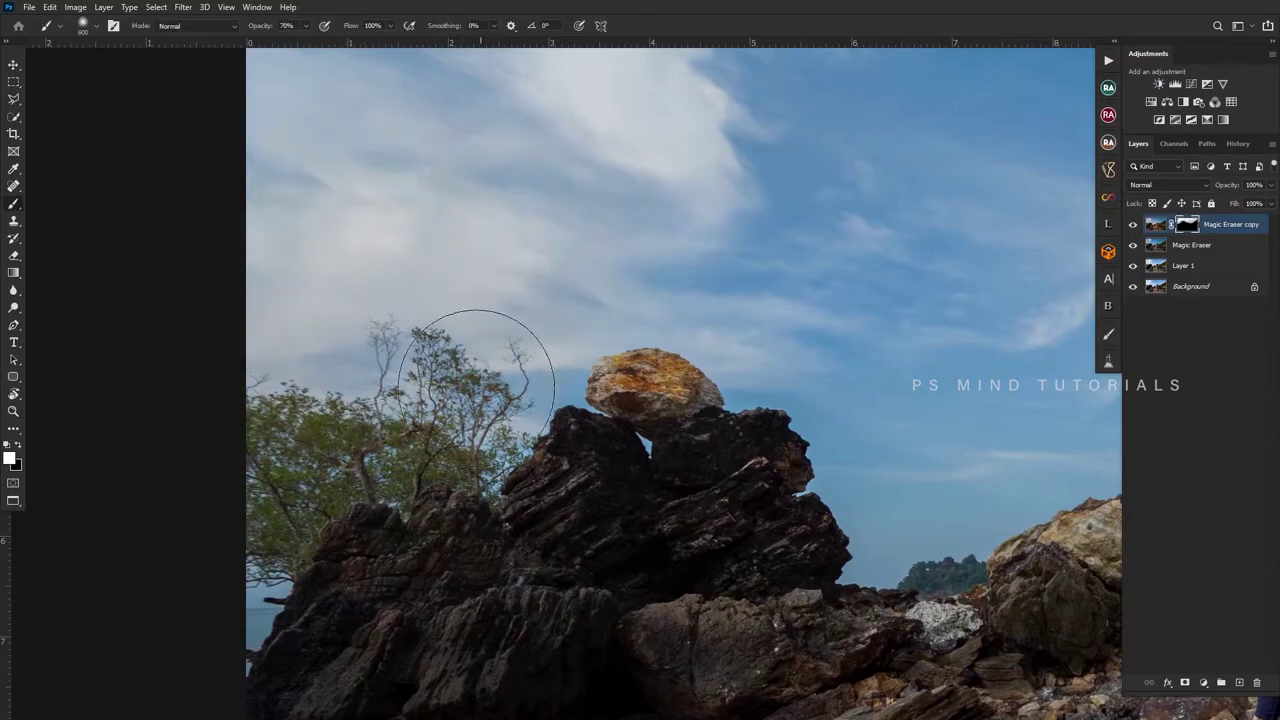
key(bracketleft)
key(bracketleft)
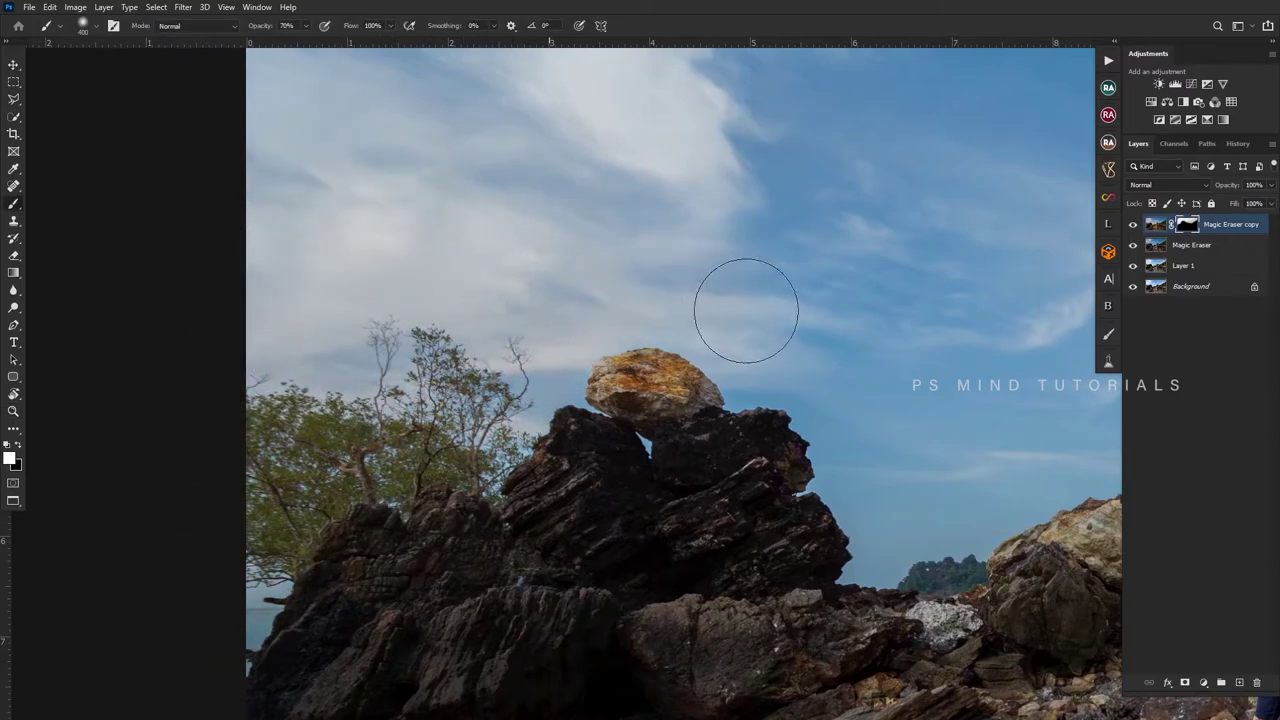
drag(872, 380, 583, 300)
key(bracketleft)
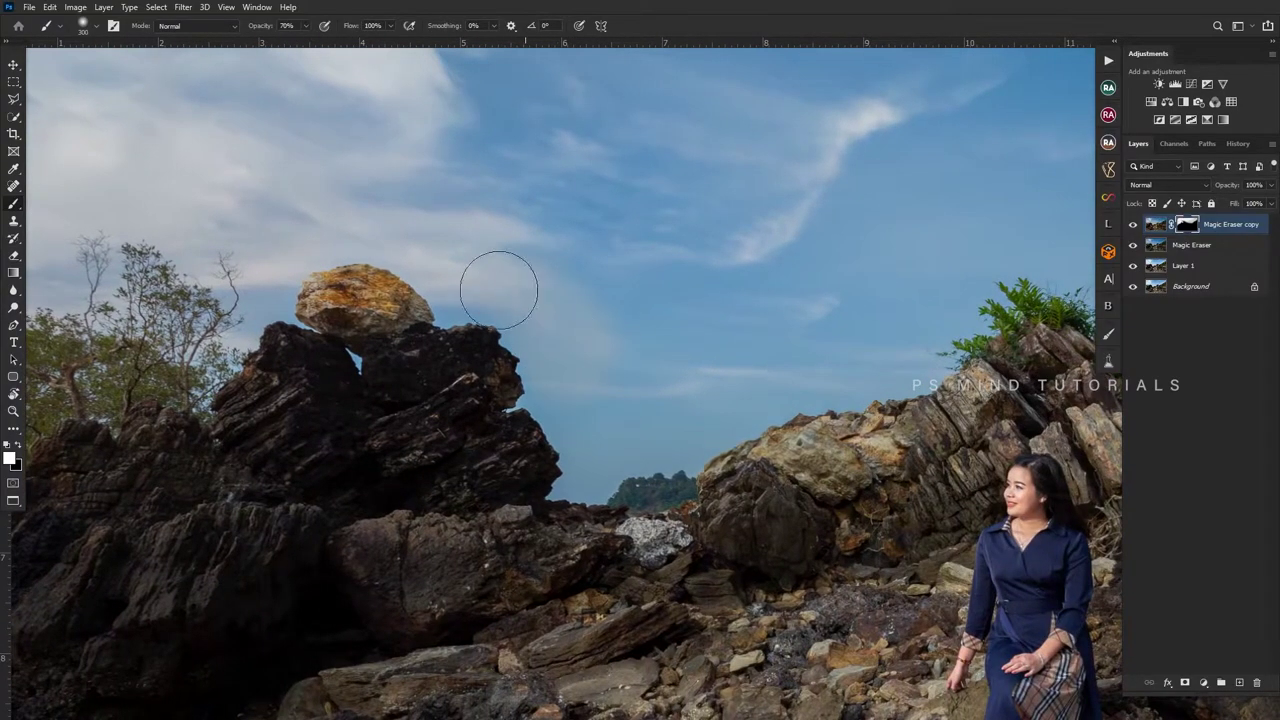
key(bracketright)
key(bracketright)
key(bracketright)
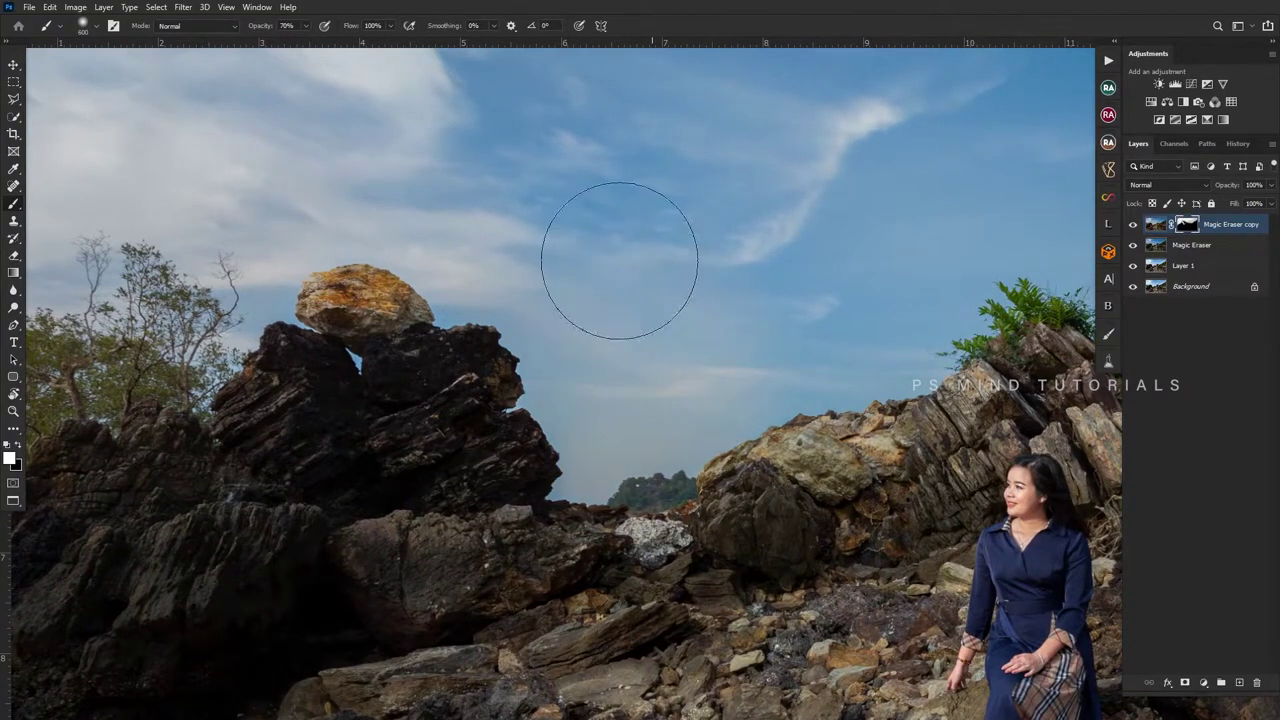
- Finish painting over the sky and zoom the photo to fill the workspace
drag(974, 234, 784, 386)
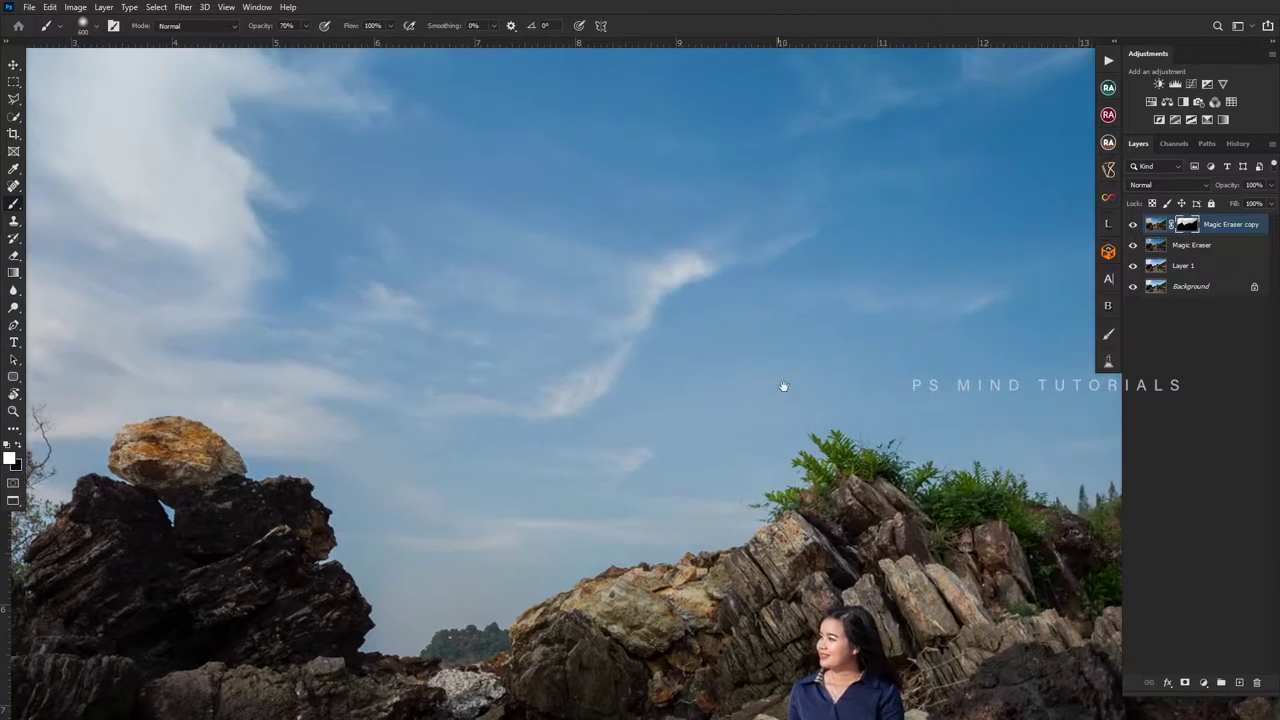
drag(857, 371, 685, 410)
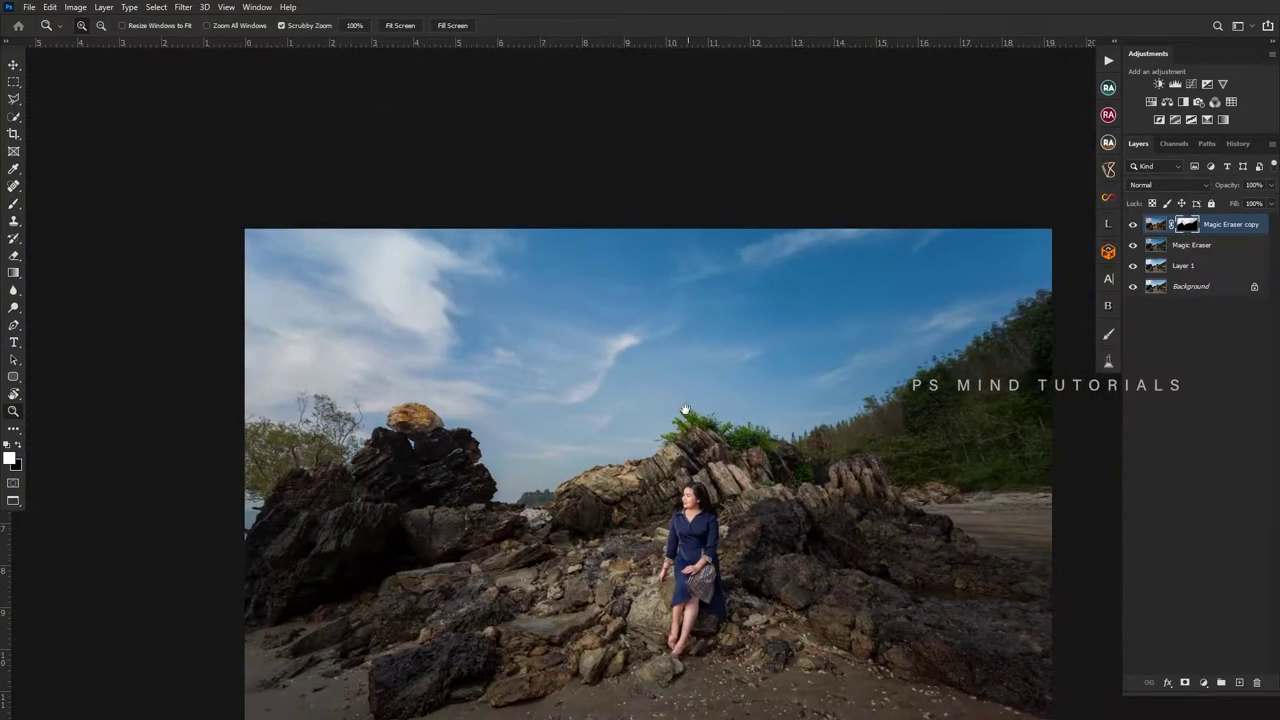
key(b)
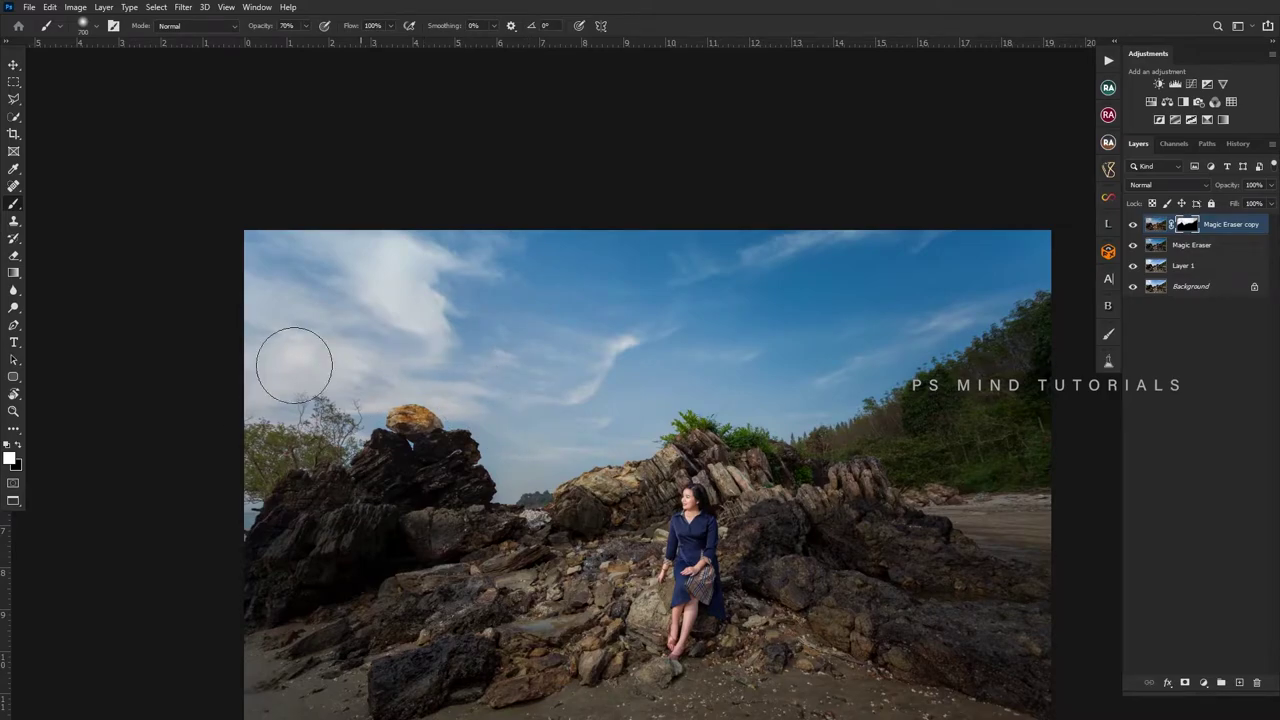
key(z)
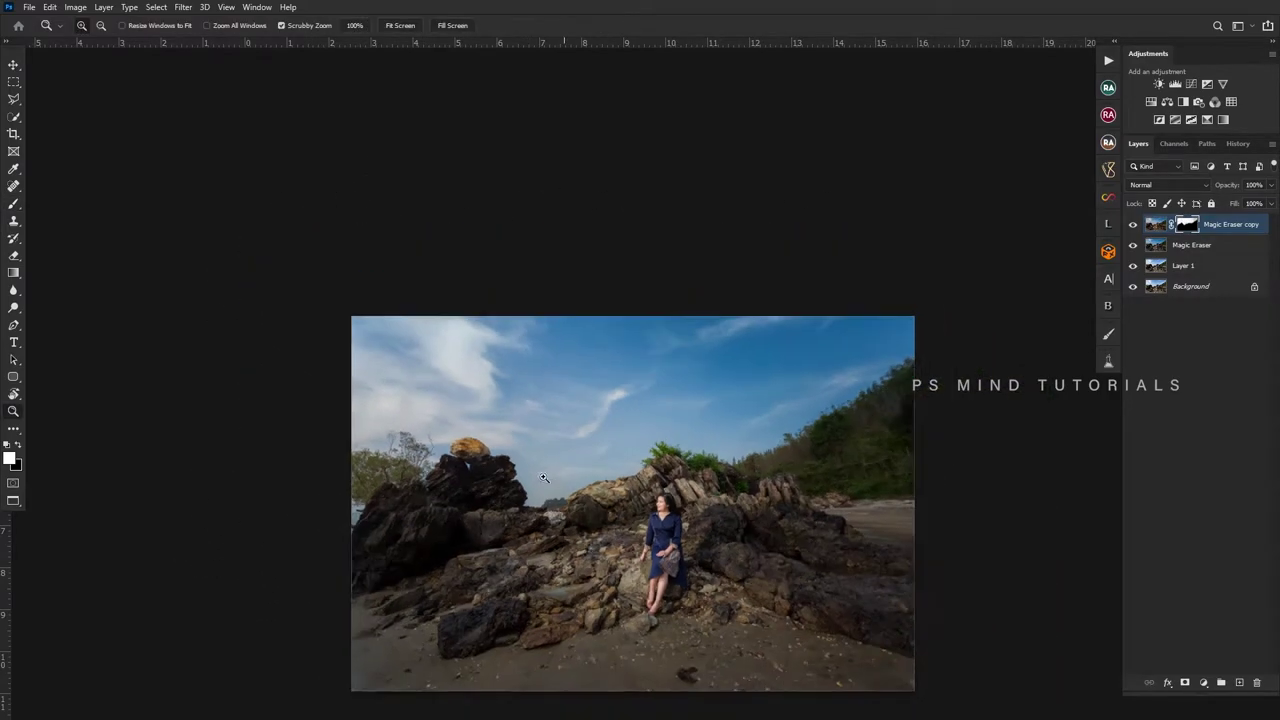
drag(620, 482, 560, 490)
mouse_move(664, 570)
mouse_down()
mouse_move(600, 520)
mouse_move(720, 520)
mouse_up()
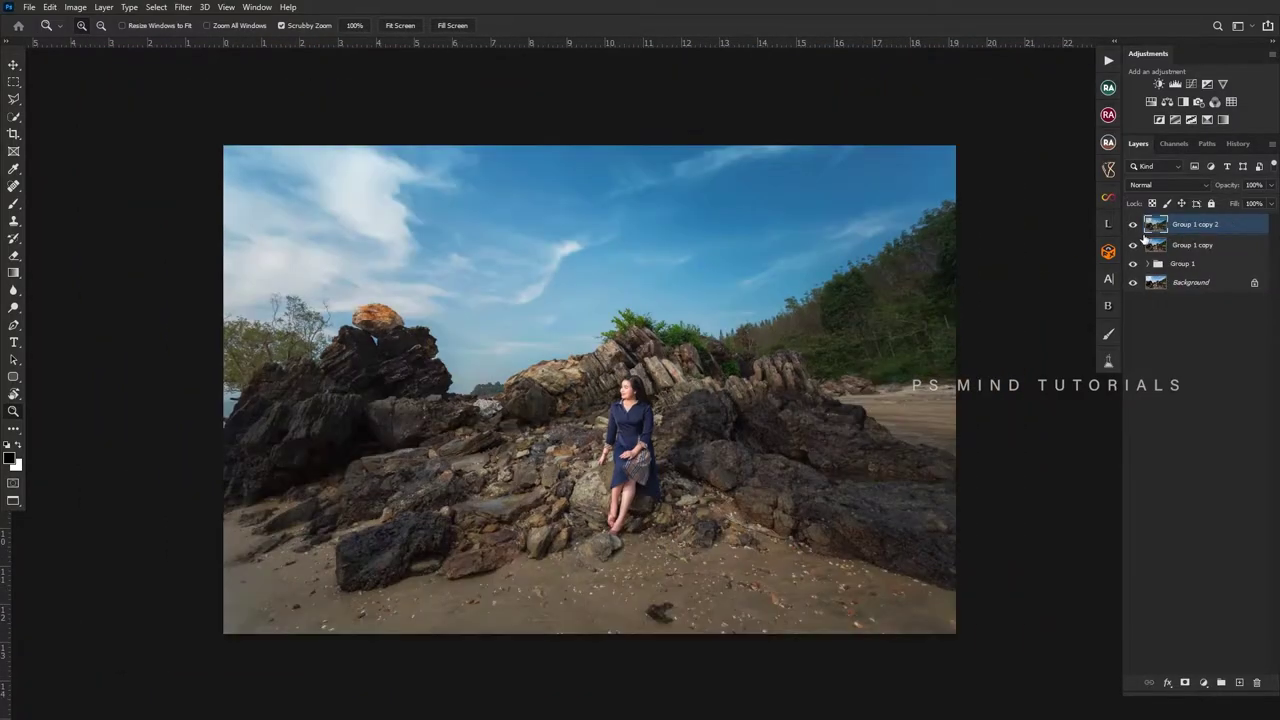
- Toggle the top group's visibility to compare its effect, then refit the photo
click(1133, 227)
click(1133, 224)
click(1133, 224)
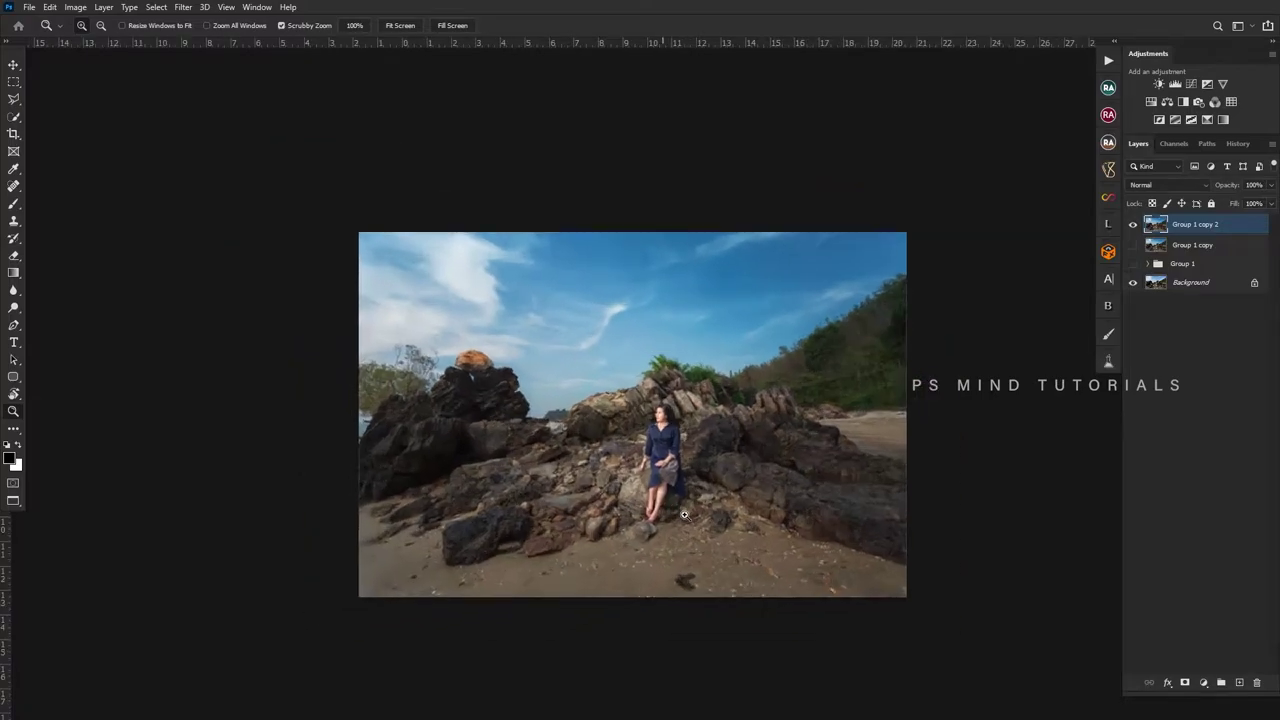
drag(600, 520, 698, 520)
scroll(698, 520, up, 3)
- Duplicate the top group and in Camera Raw set Temperature -11 and Vibrance +19
key(ctrl+j)
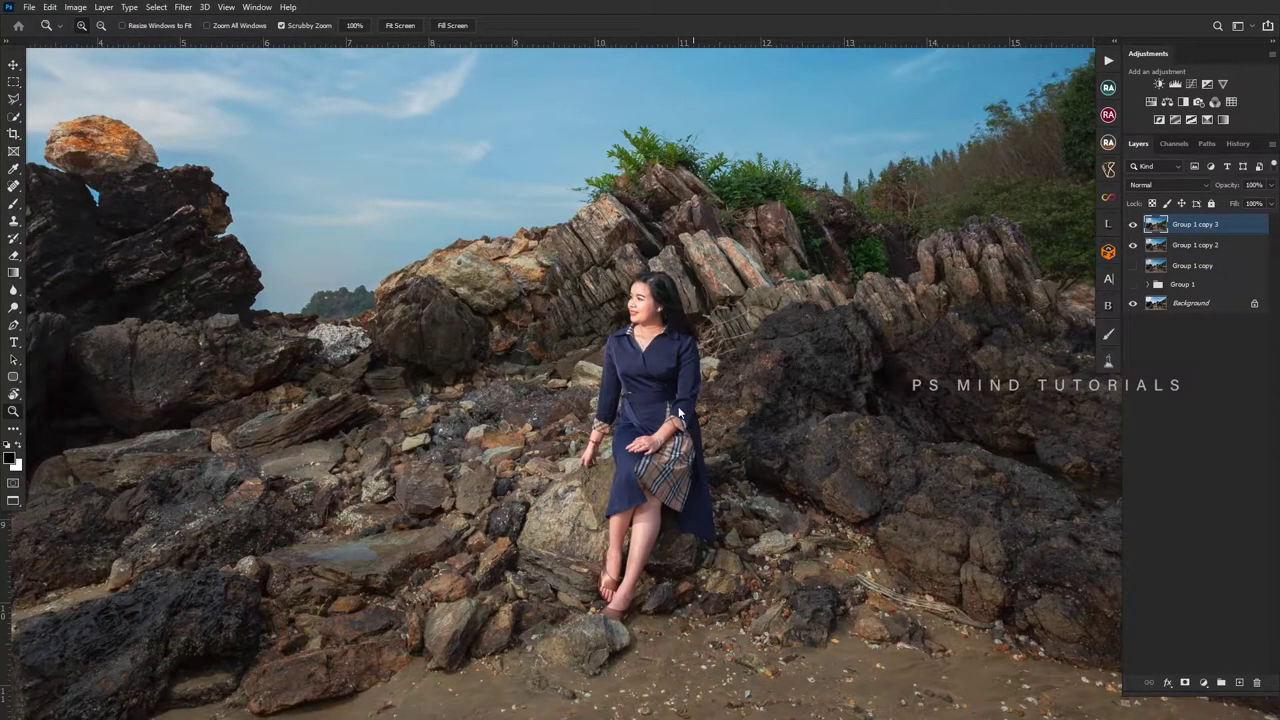
key(ctrl+shift+a)
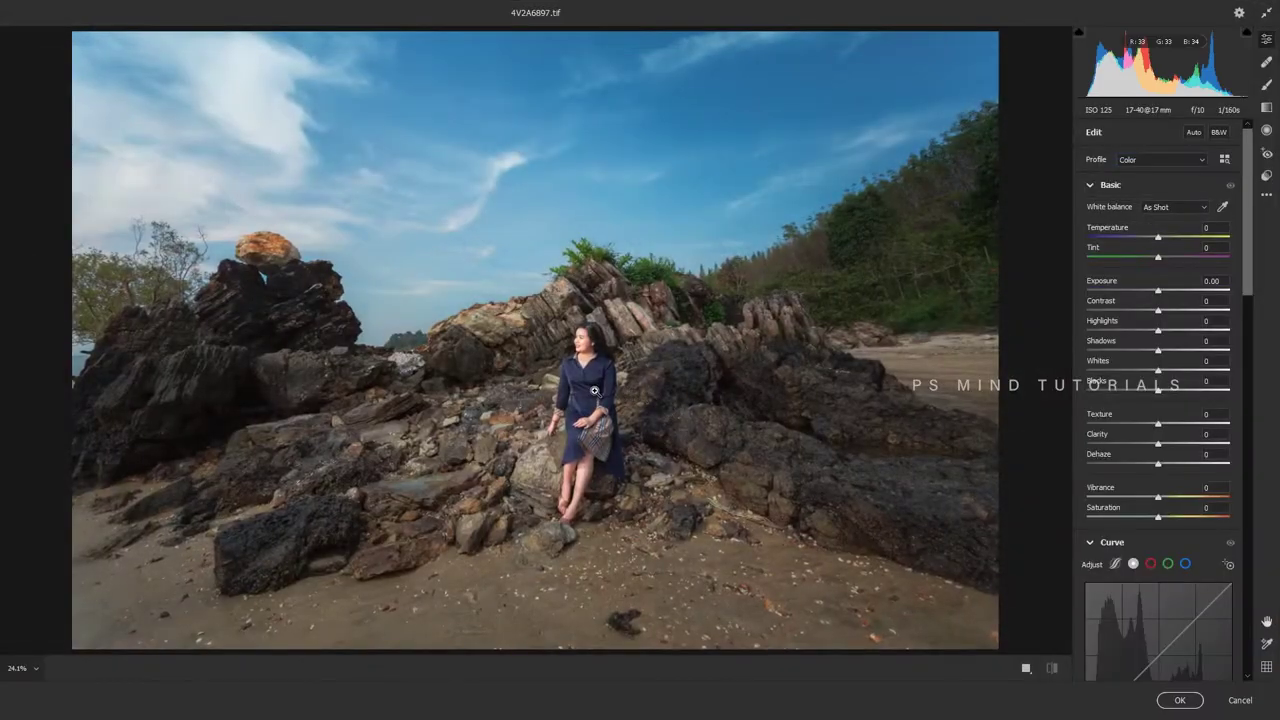
scroll(692, 415, up, 3)
drag(1162, 238, 1152, 240)
click(1173, 498)
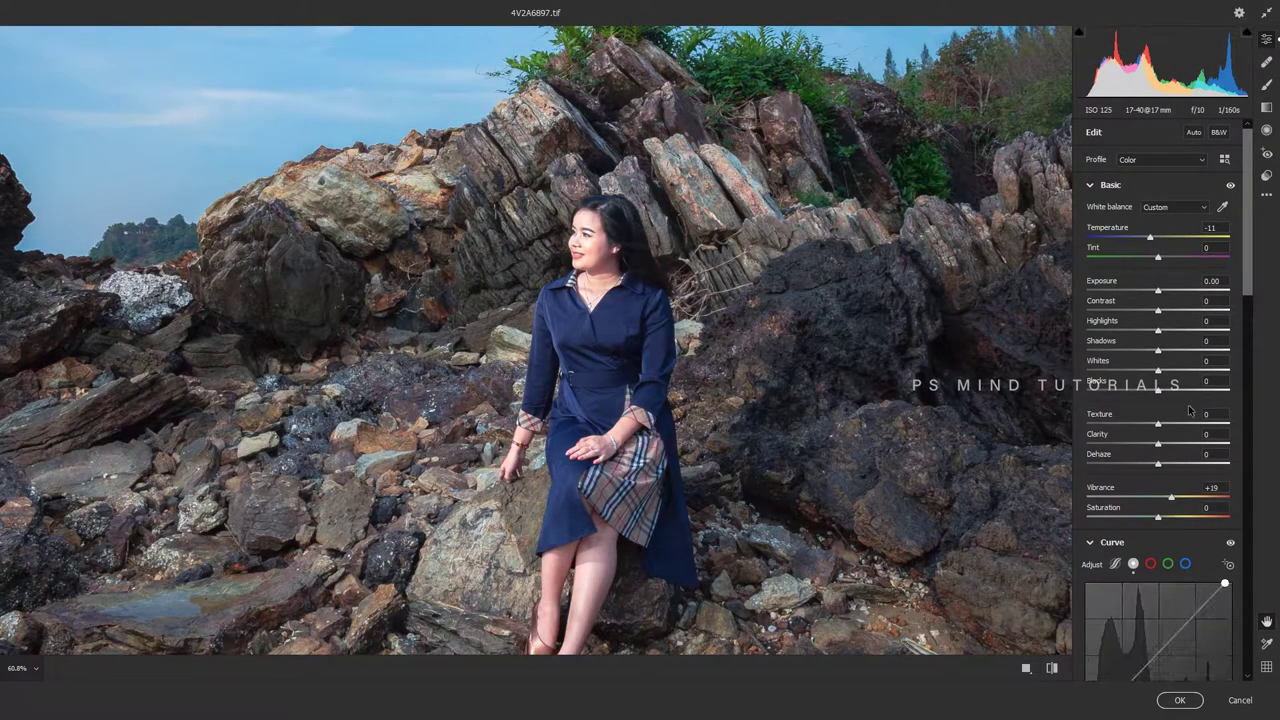
- Raise the Blue saturation to +20 in the Color Mixer and apply the edit
drag(1243, 284, 1180, 432)
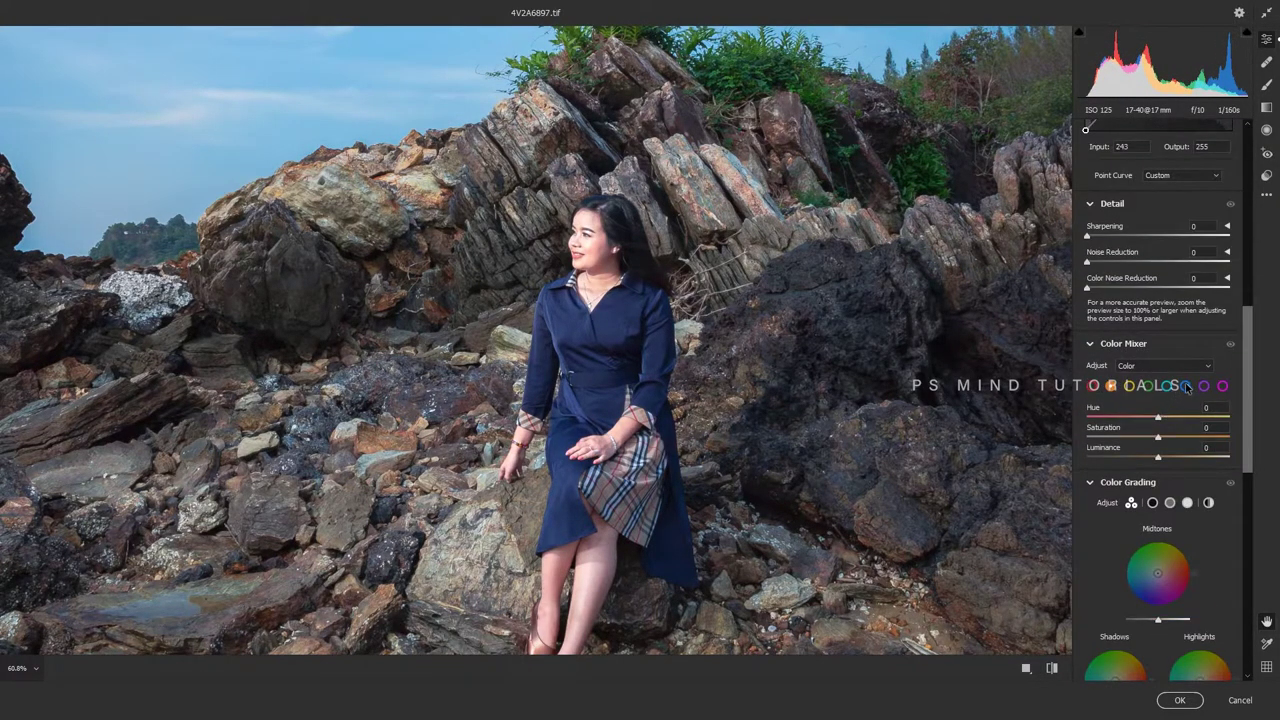
click(1186, 386)
click(1173, 438)
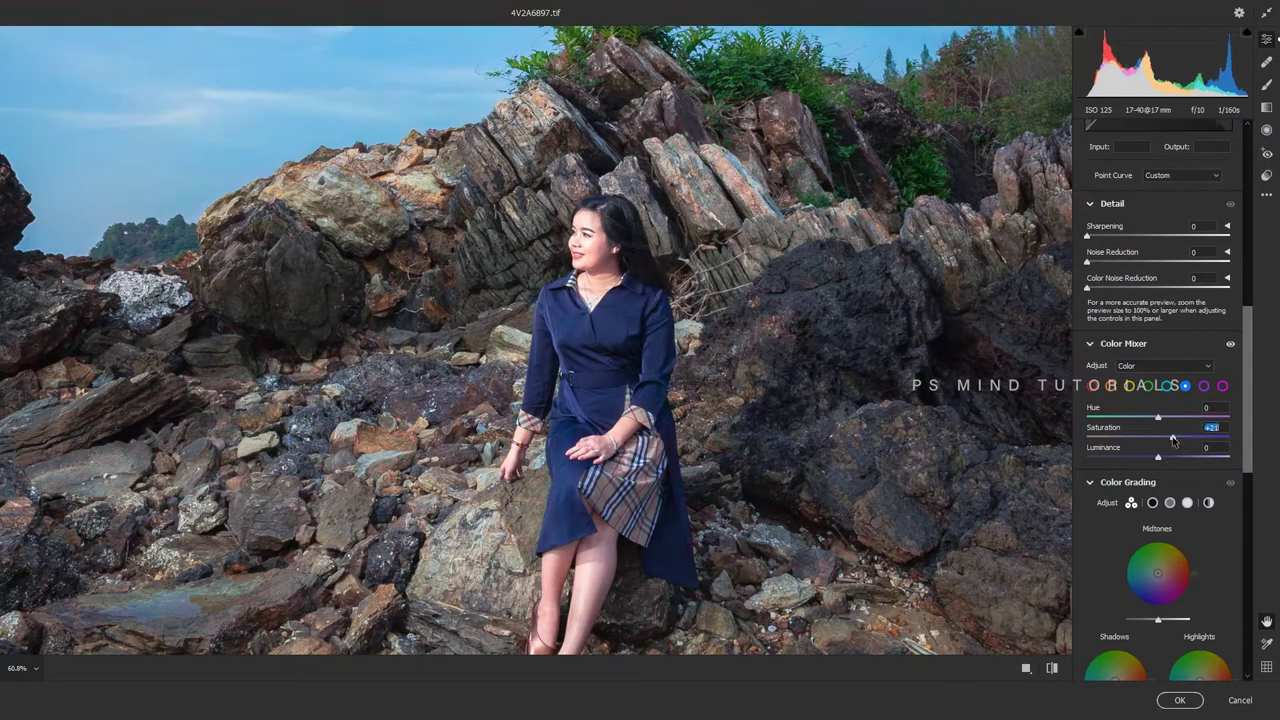
drag(1173, 438, 1172, 440)
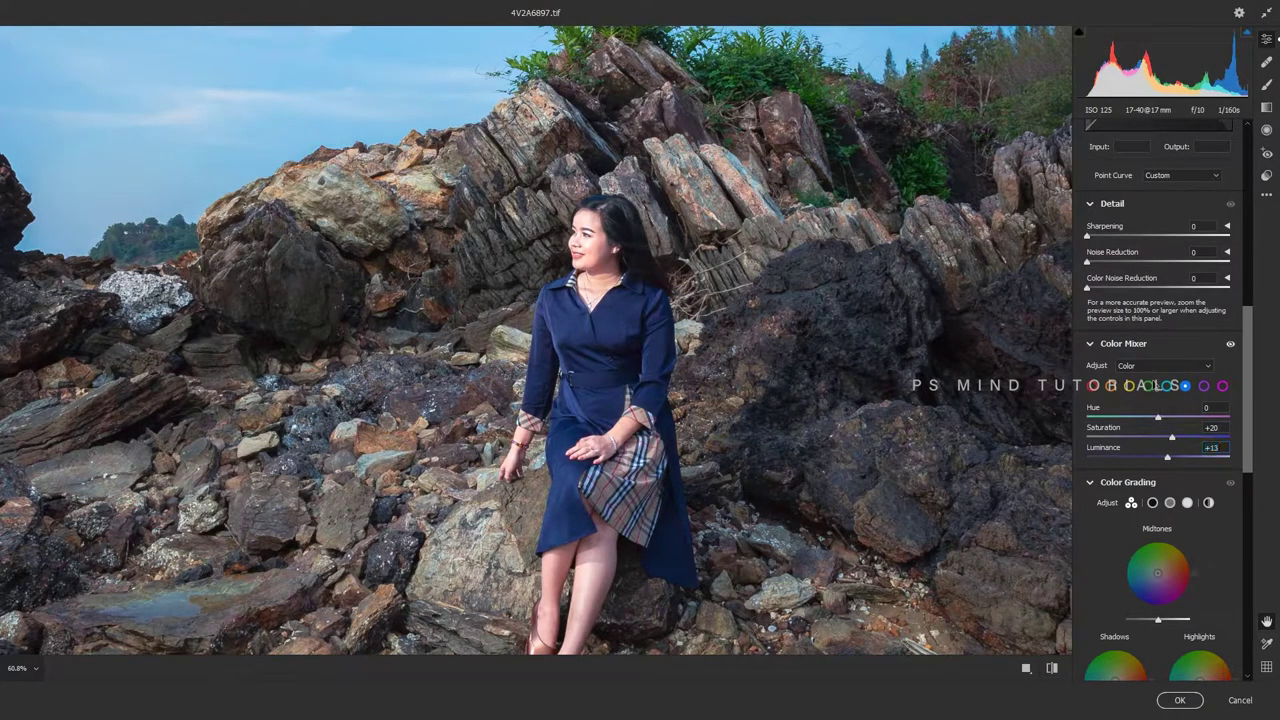
click(1179, 700)
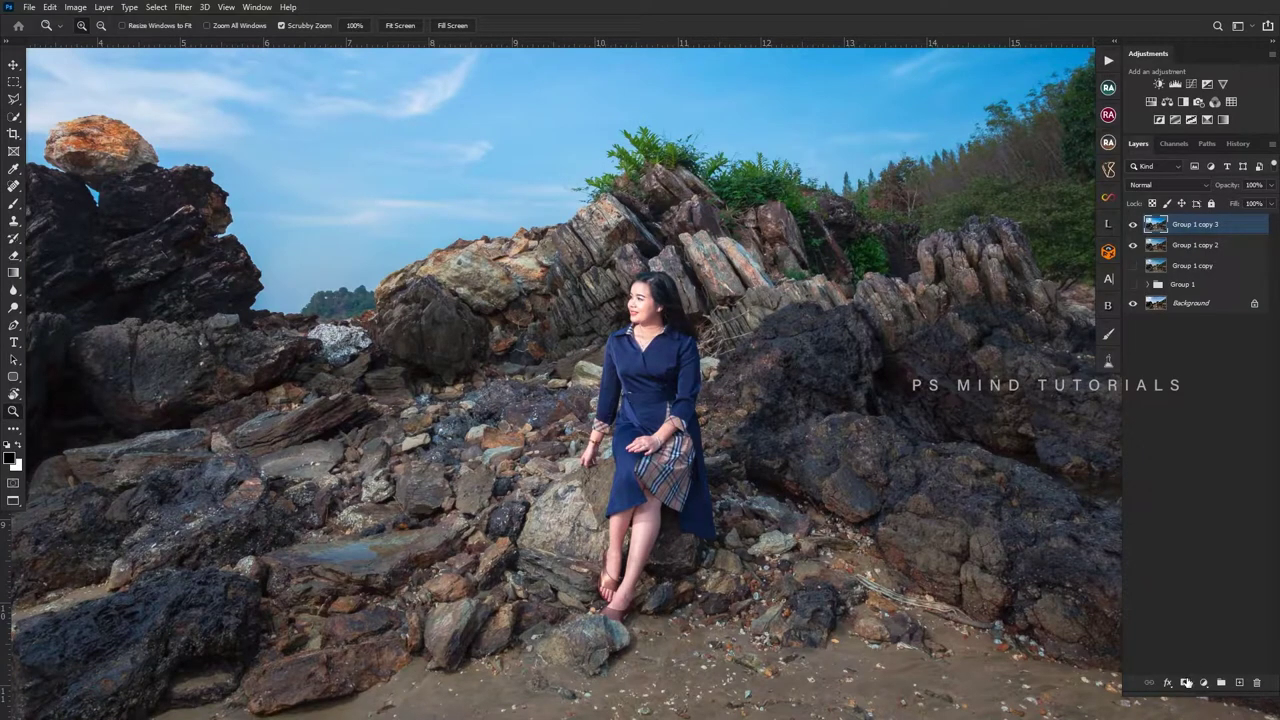
- Hide Group 1 copy 3 behind a black mask and set up a white brush sized for the collar
alt+click(1186, 683)
click(650, 405)
key(x)
key(b)
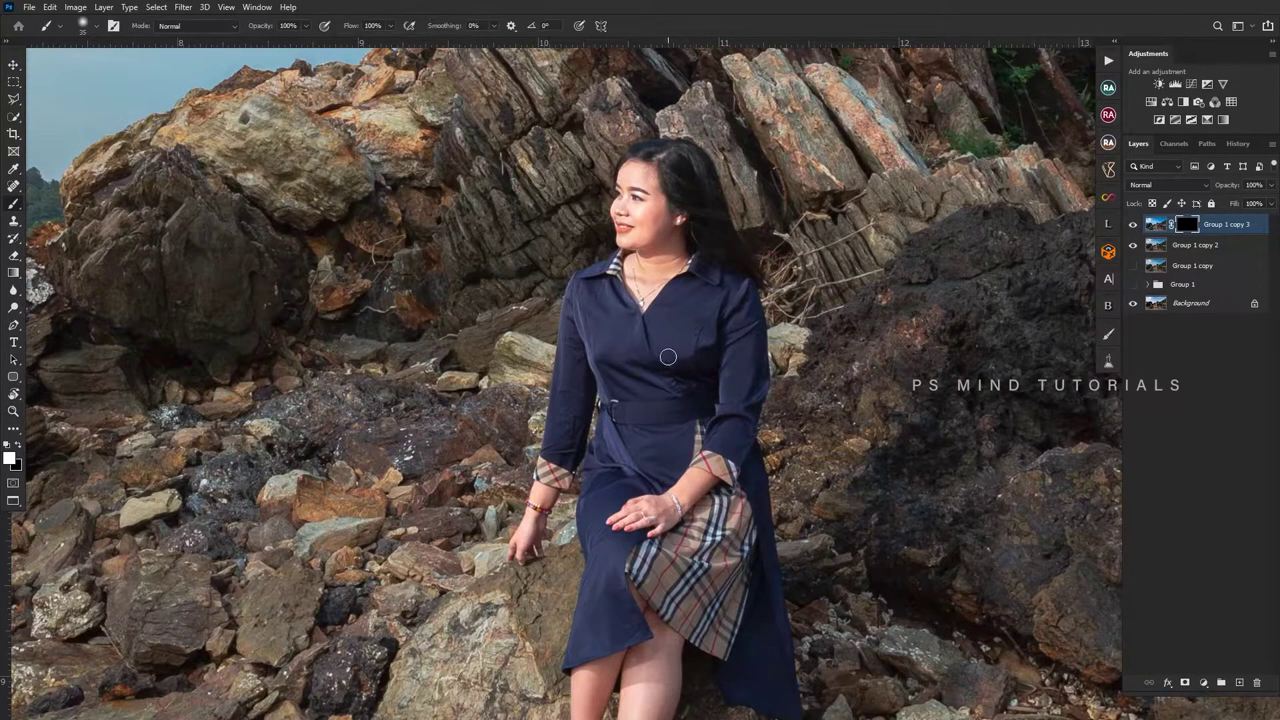
key(bracketright)
key(bracketright)
key(bracketright)
key(bracketleft)
- Paint the brighter blue onto the dress near the knee, adjusting brush size between about 30 and 70
key(x)
key(x)
key(bracketright)
key(bracketright)
key(bracketright)
key(bracketleft)
key(bracketleft)
key(bracketleft)
key(x)
key(x)
scroll(639, 486, up, 3)
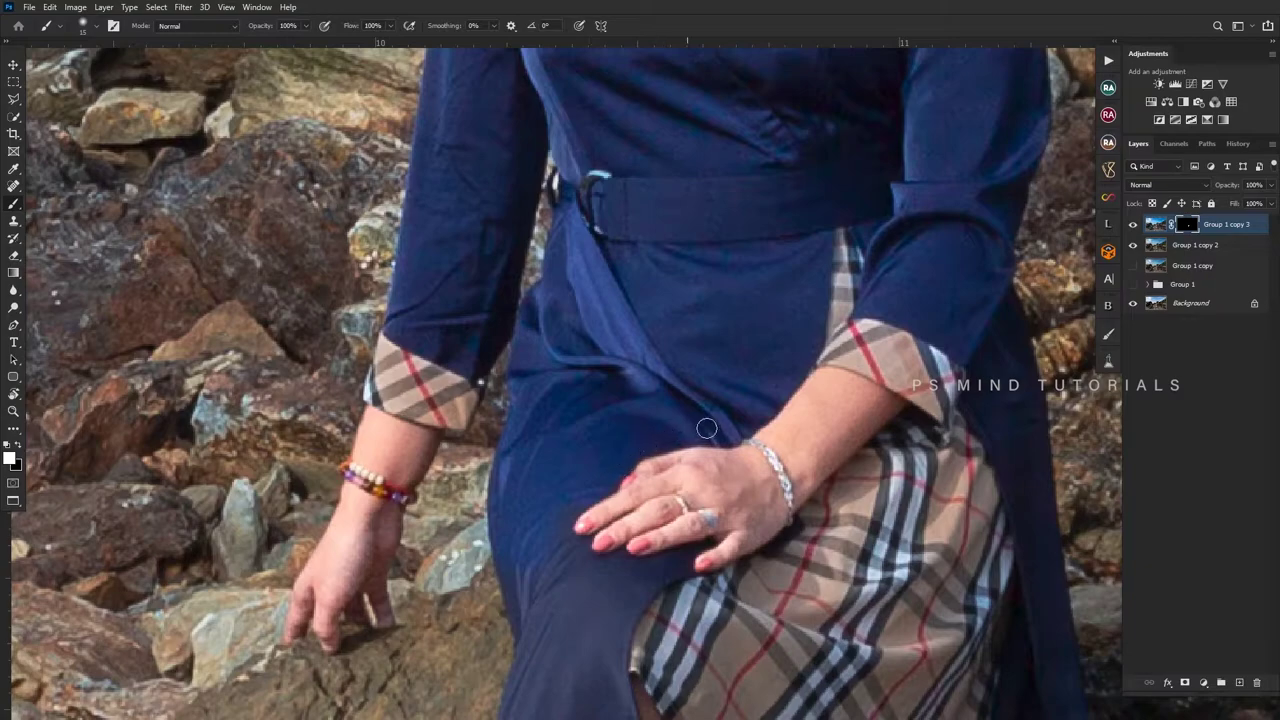
key(bracketright)
- Paint the blue onto the lower dress panel and hem, shrinking the brush to 15 at the edges
key(bracketright)
mouse_move(531, 583)
mouse_down()
mouse_move(563, 571)
mouse_move(659, 583)
mouse_up()
key(bracketright)
drag(578, 698, 598, 478)
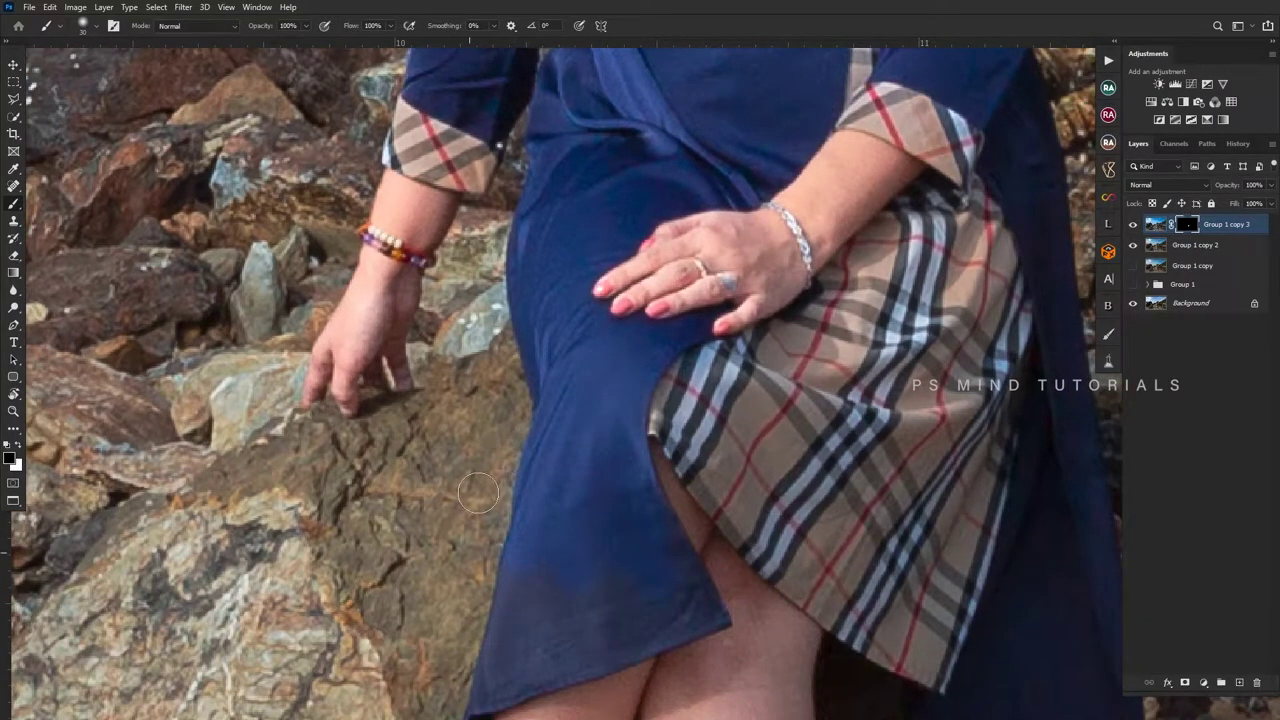
key(bracketleft)
drag(700, 606, 663, 449)
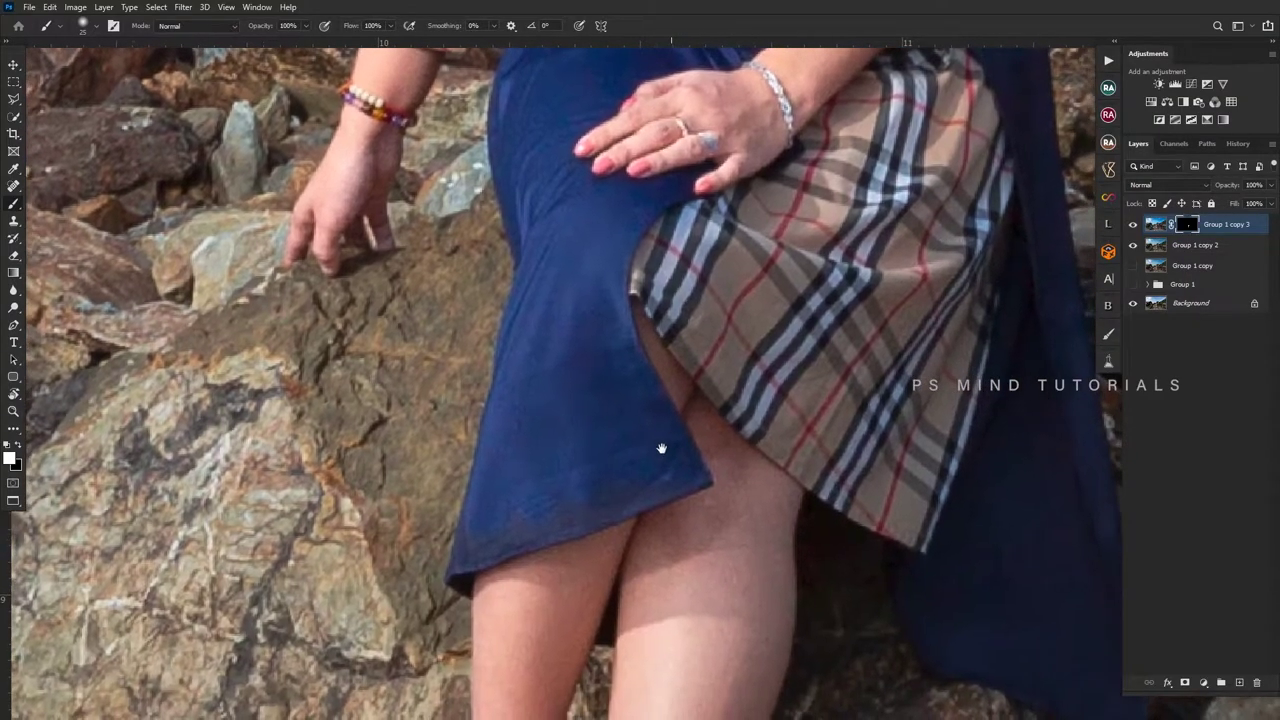
key(bracketleft)
key(bracketleft)
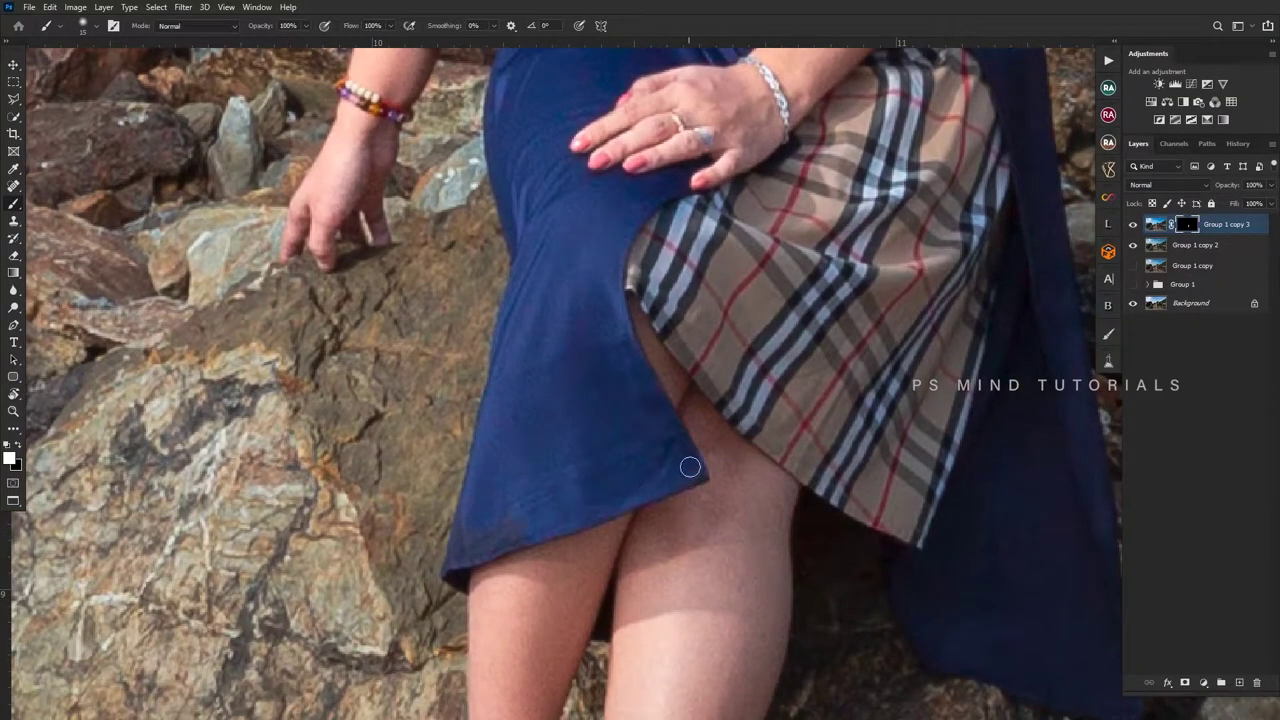
key(bracketleft)
drag(519, 533, 149, 593)
key(bracketright)
key(bracketright)
key(bracketright)
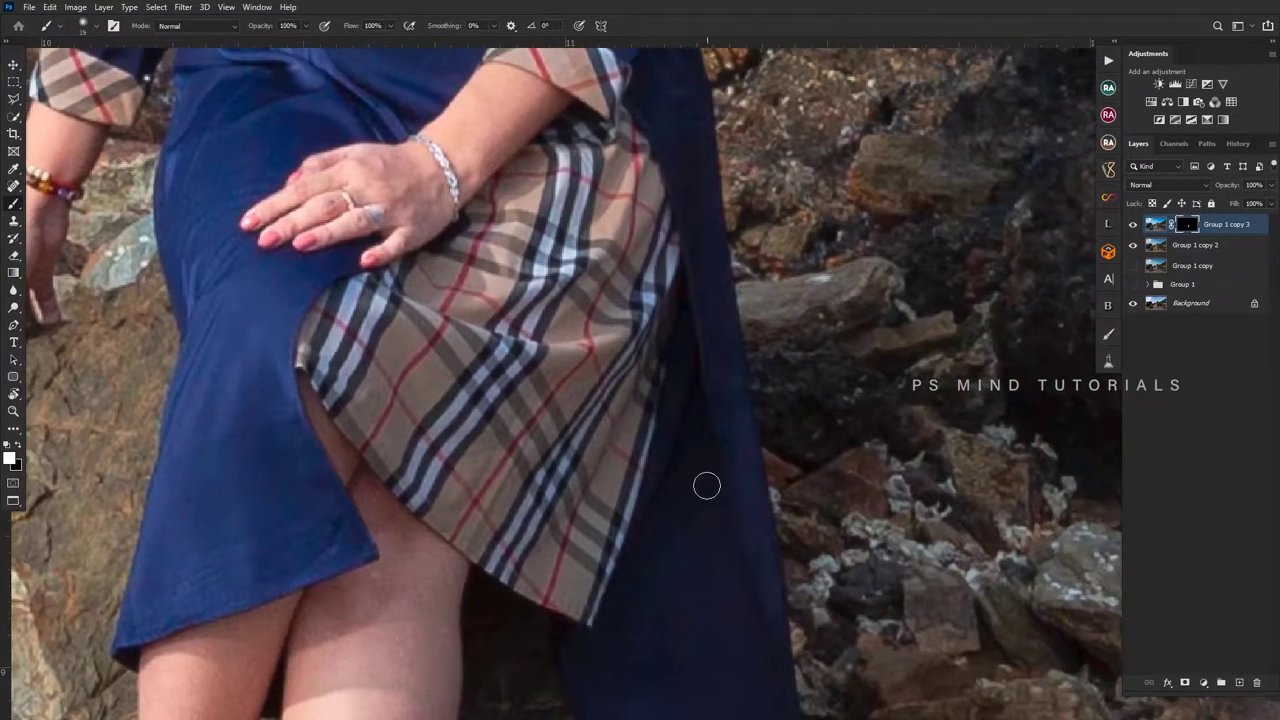
drag(634, 608, 631, 414)
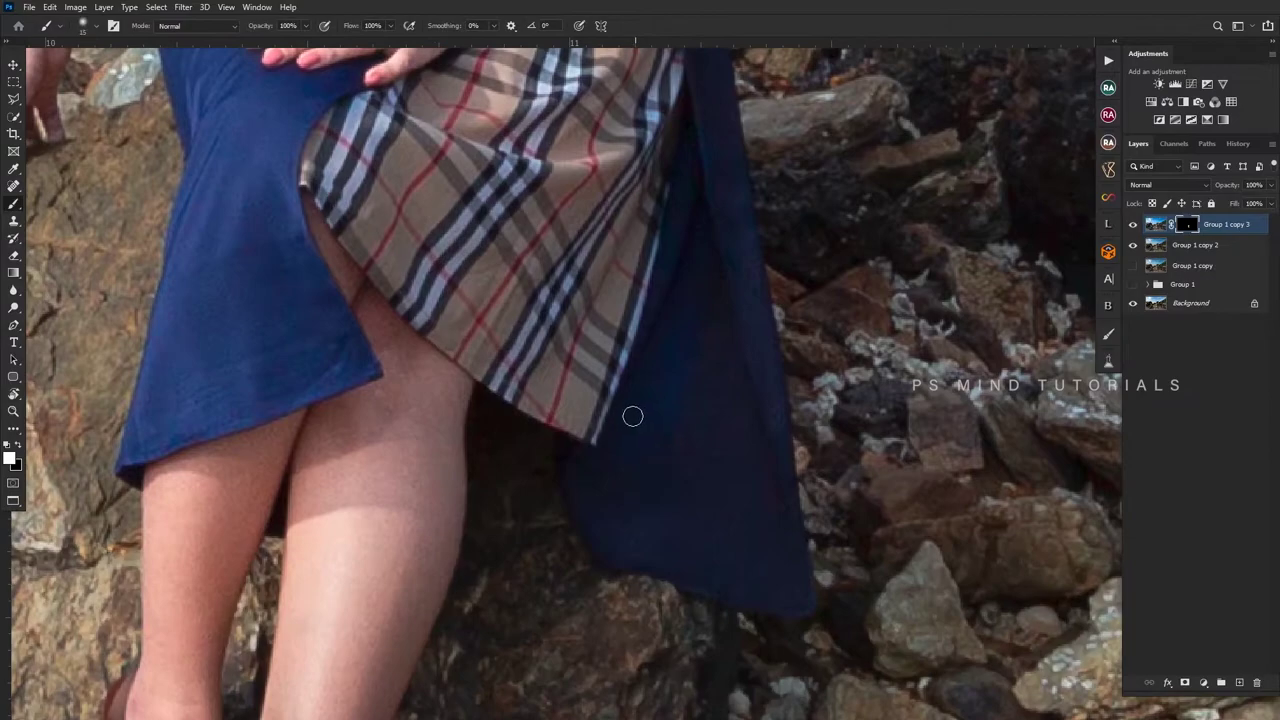
mouse_move(620, 519)
mouse_down()
mouse_move(680, 534)
mouse_move(749, 523)
mouse_move(709, 509)
mouse_move(770, 474)
mouse_up()
- Scroll around the dress with a size-15 brush to check the painted blue
scroll(770, 474, up, 5)
scroll(666, 477, right, 2)
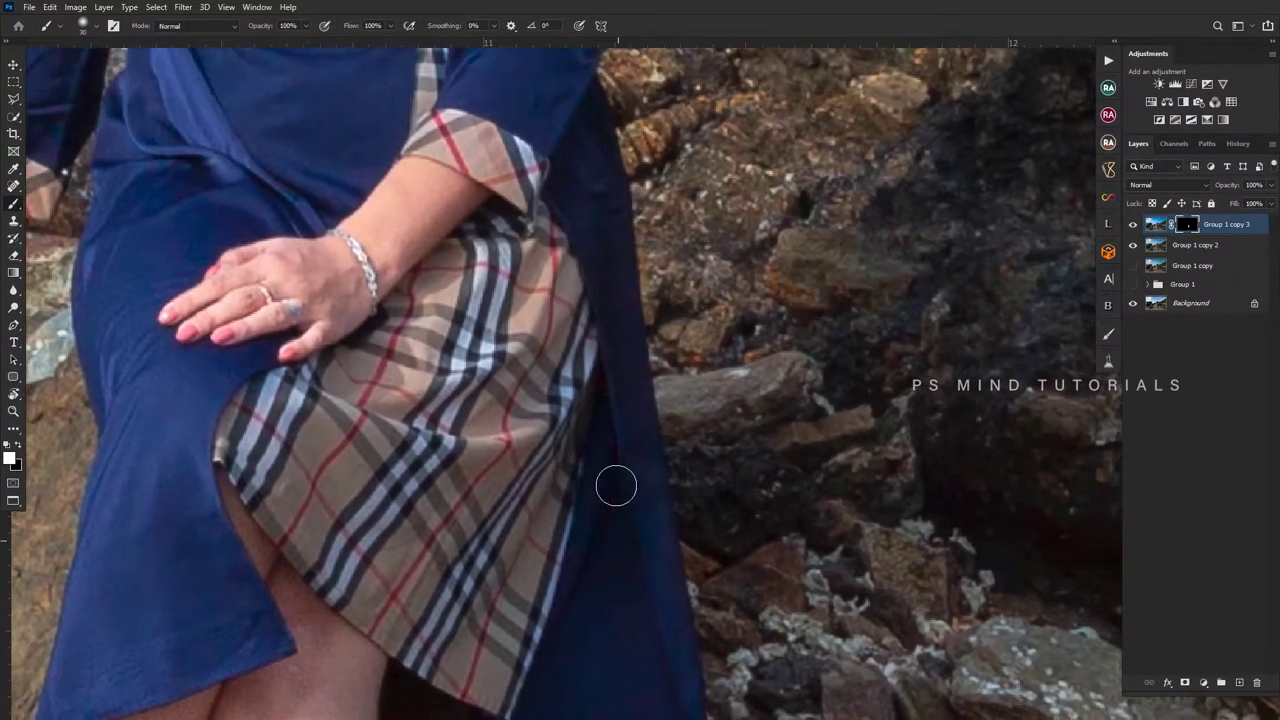
key(bracketleft)
key(bracketleft)
key(bracketleft)
scroll(640, 374, up, 4)
scroll(609, 379, left, 1)
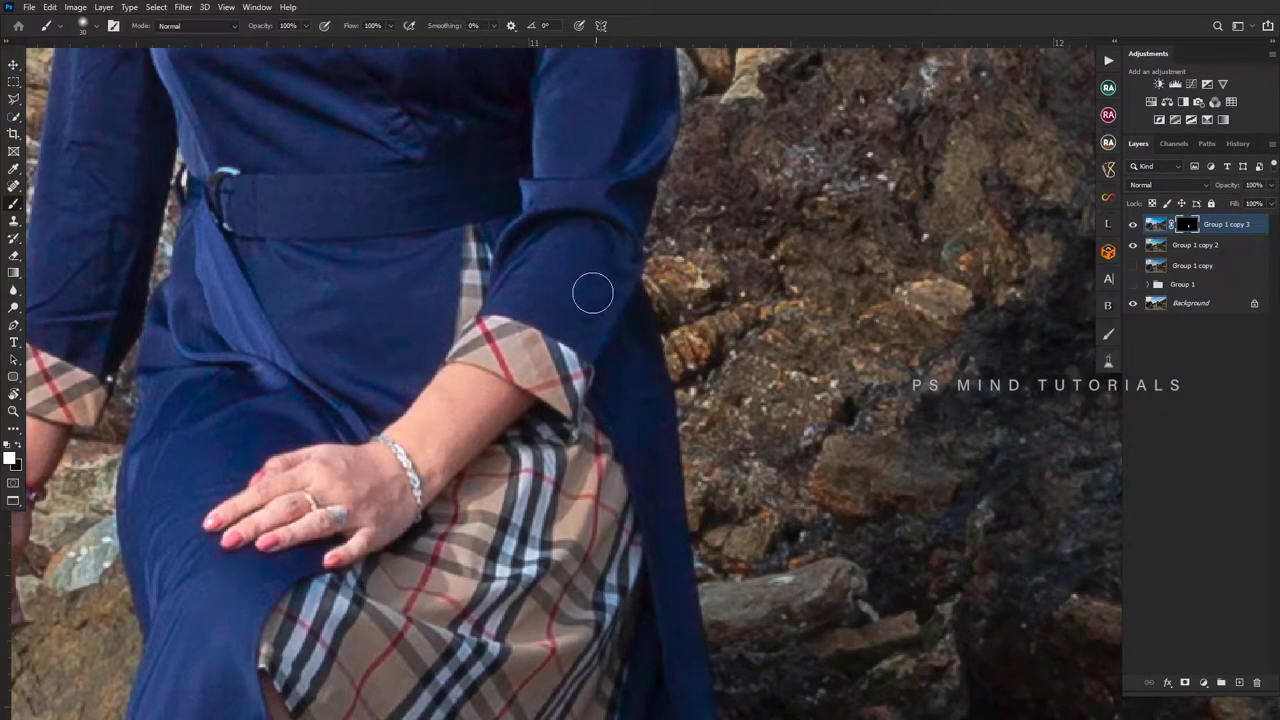
key(z)
scroll(643, 381, down, 5)
scroll(643, 381, down, 4)
- Select Group 1 copy 2 with Group 1 copy 3, merge them, and toggle visibility to compare
scroll(665, 425, down, 1)
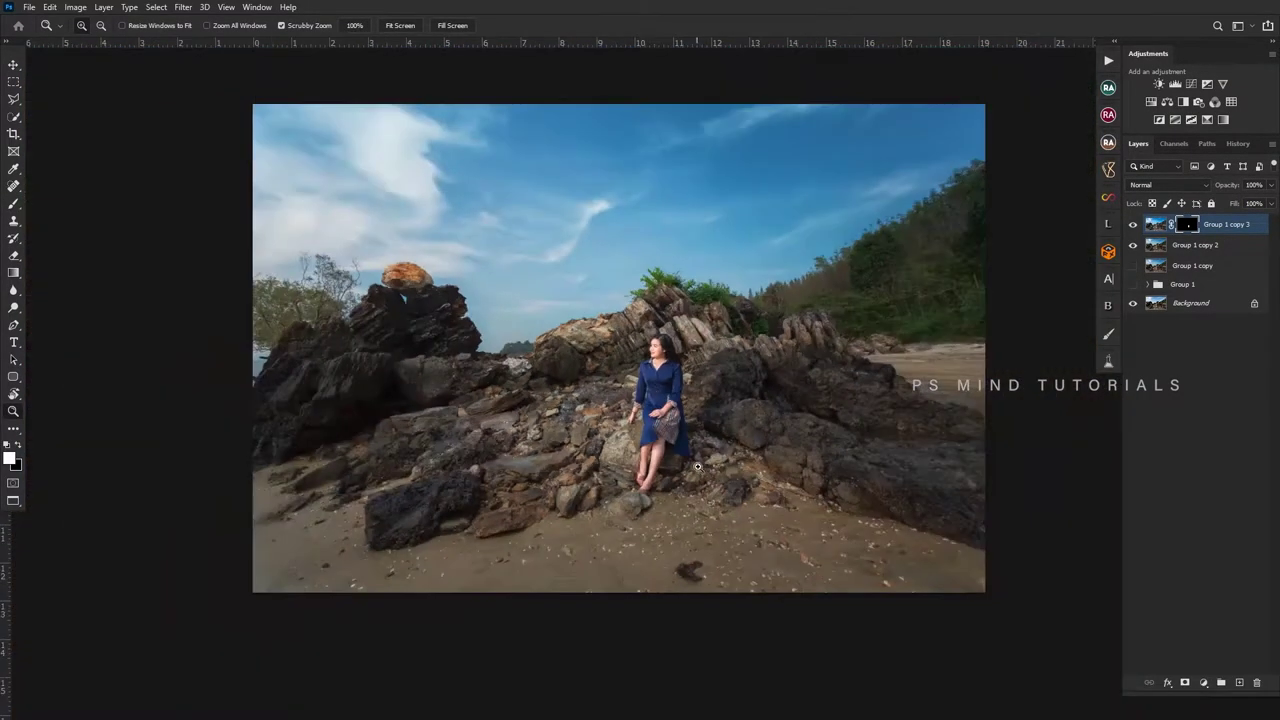
scroll(687, 471, down, 1)
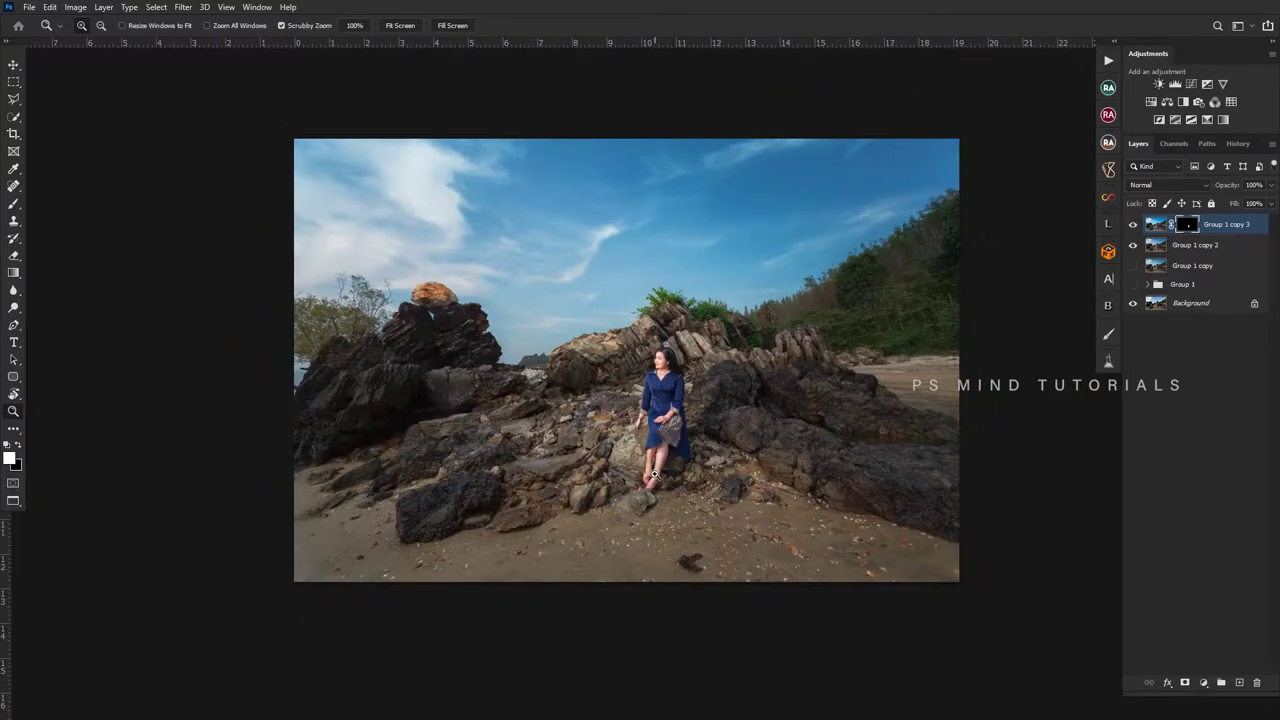
scroll(847, 411, down, 2)
scroll(830, 450, up, 3)
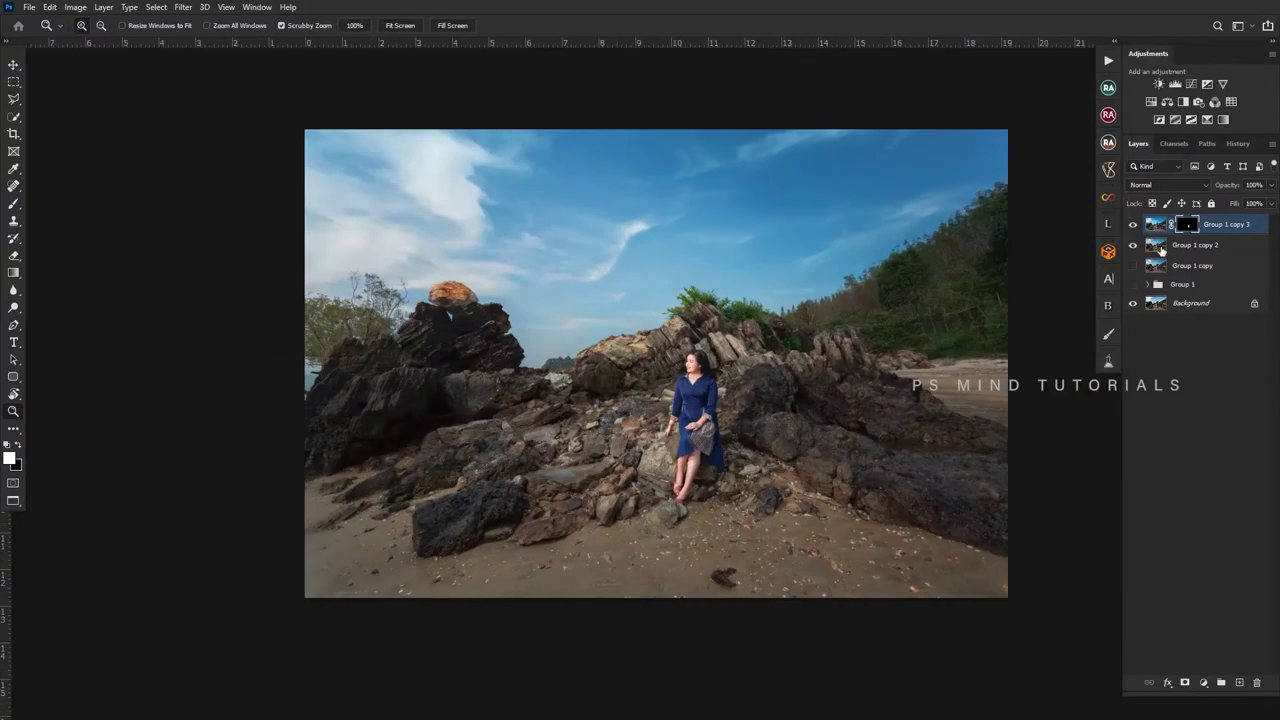
shift+click(1186, 247)
key(ctrl+e)
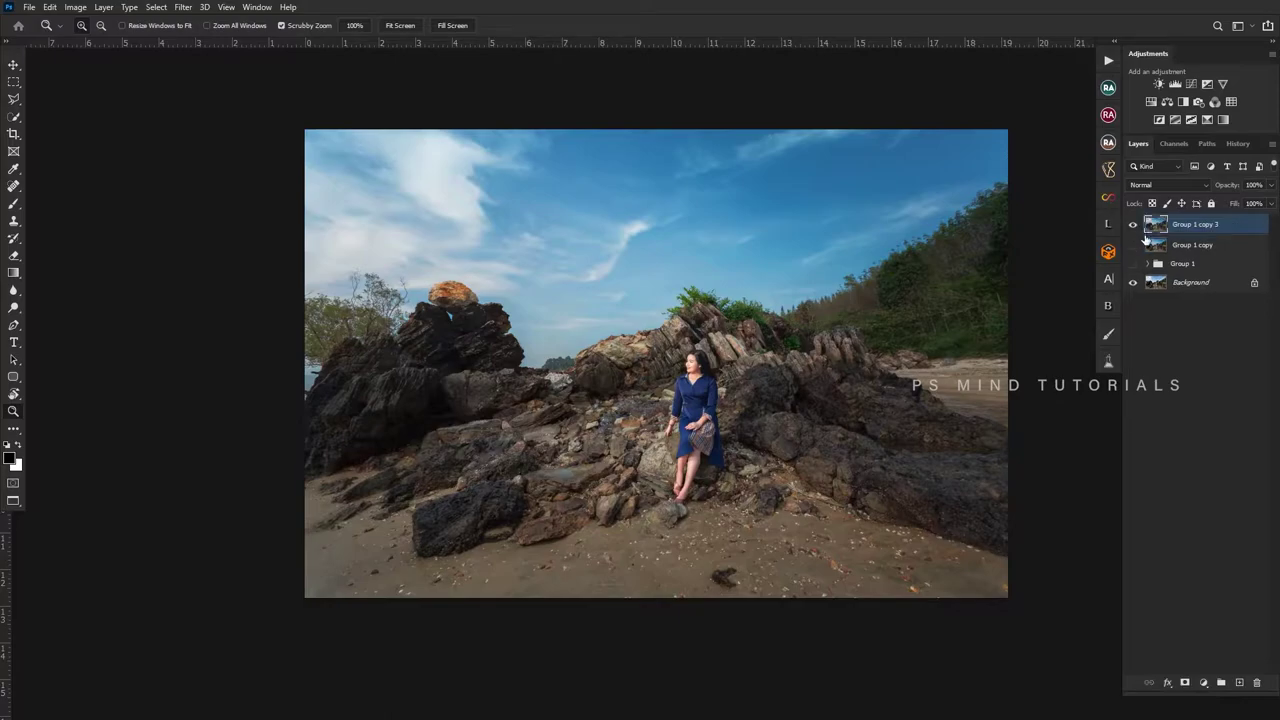
click(1133, 224)
- Scroll through the view and enlarge the photo to fill the workspace
scroll(672, 513, down, 2)
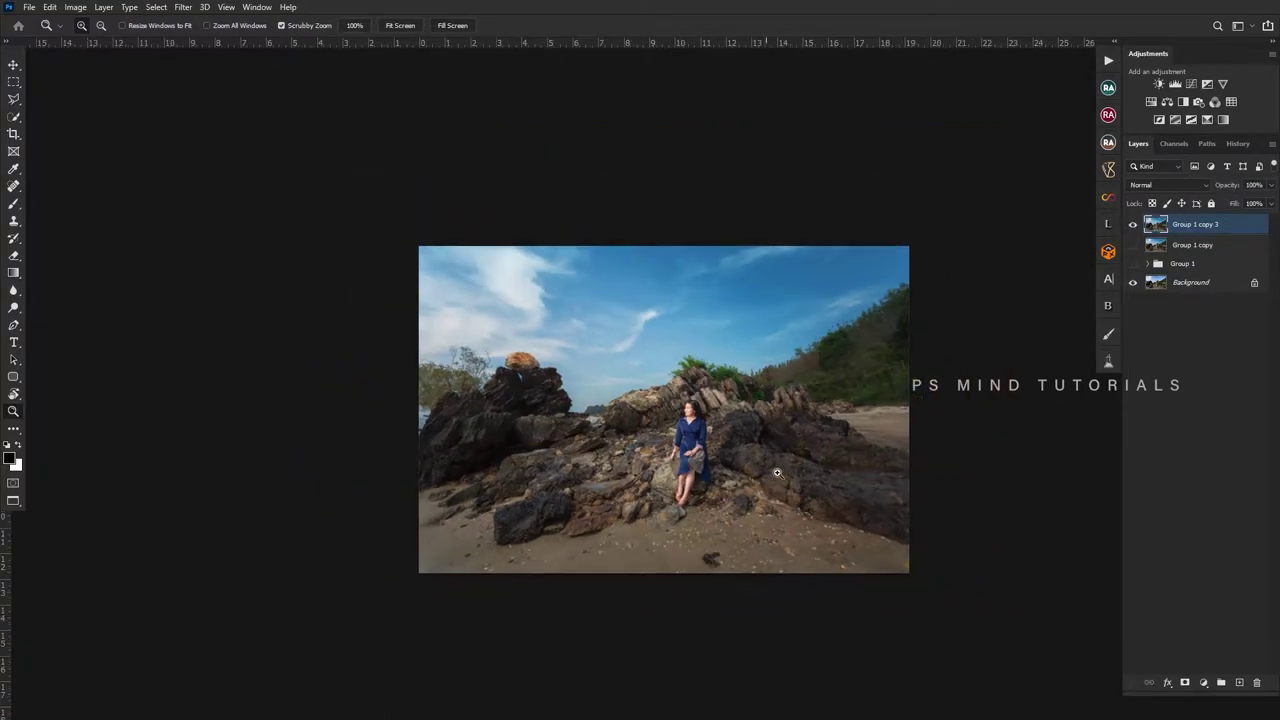
scroll(803, 500, up, 3)
scroll(786, 527, down, 2)
scroll(786, 527, down, 1)
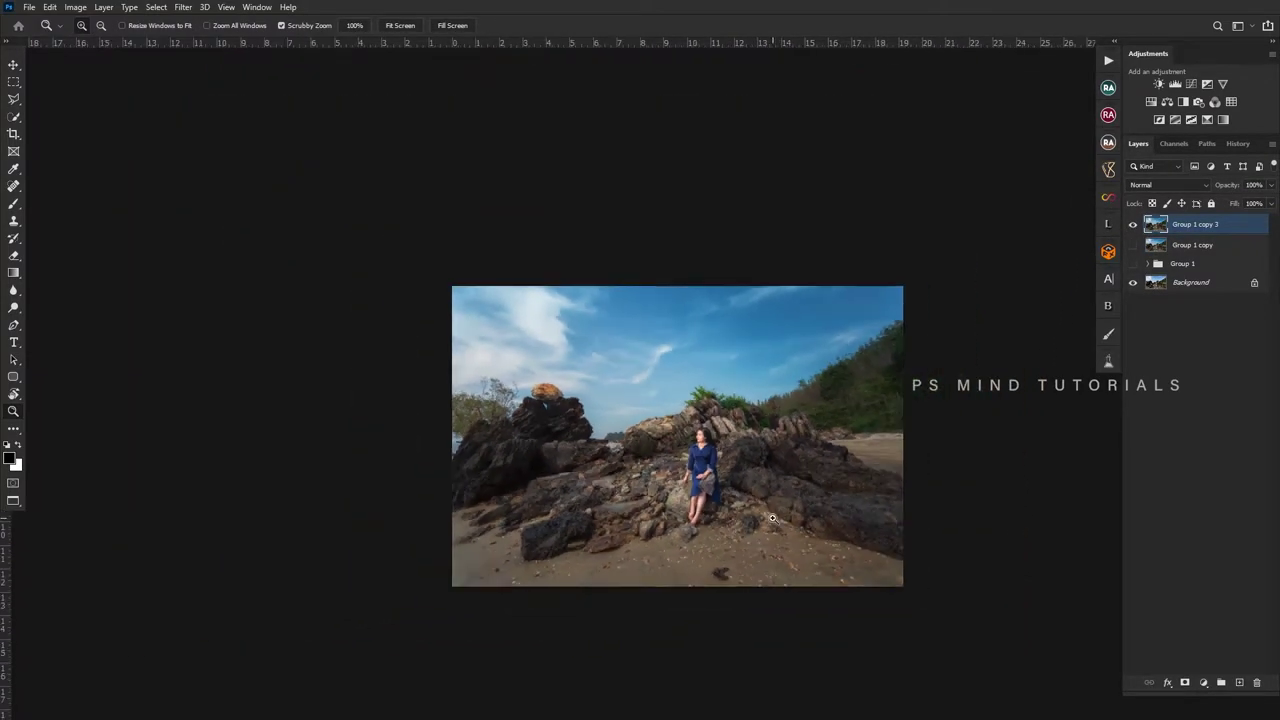
scroll(785, 523, up, 1)
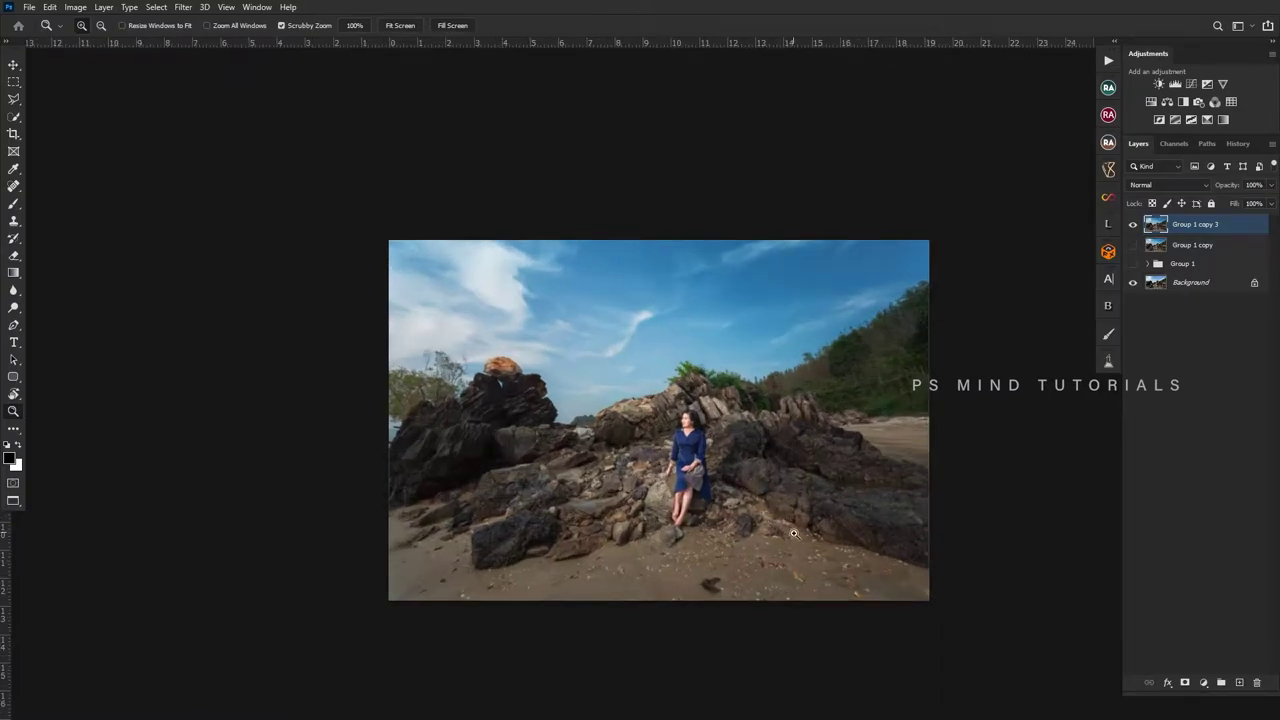
scroll(793, 533, up, 2)
drag(793, 533, 773, 515)
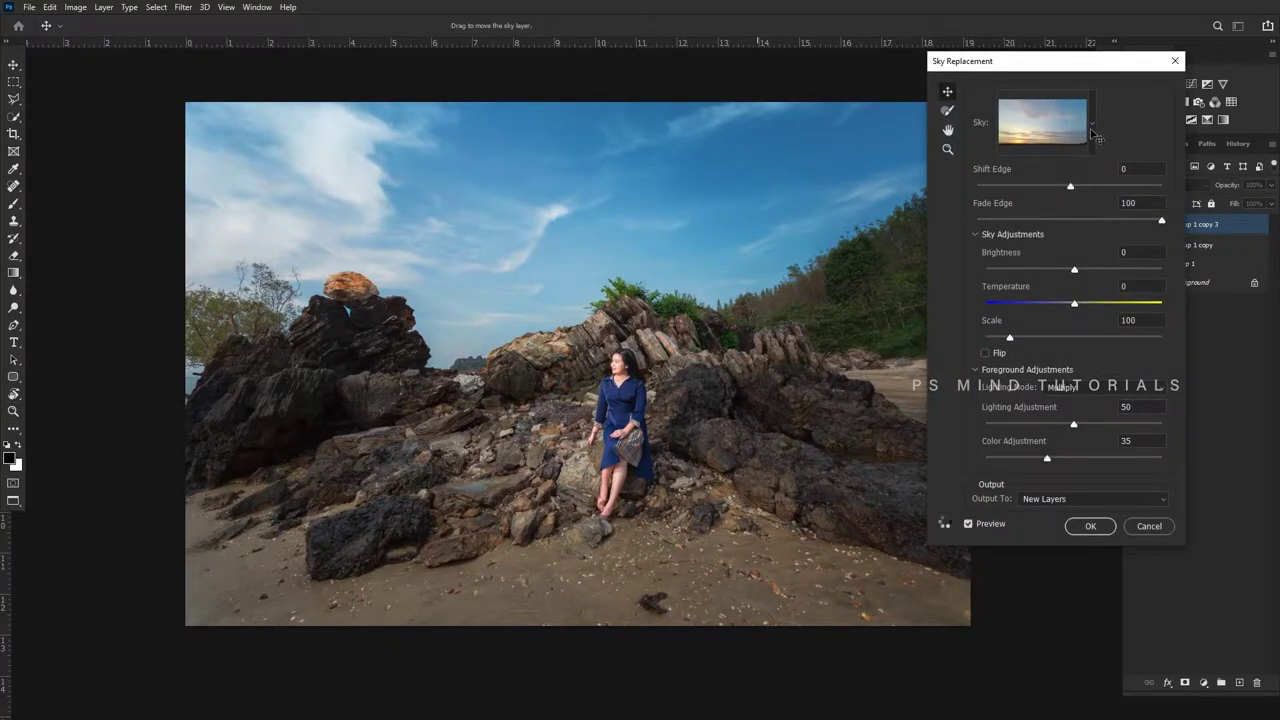
- Browse the sky presets and choose the blue-orange sunset sky
click(1092, 126)
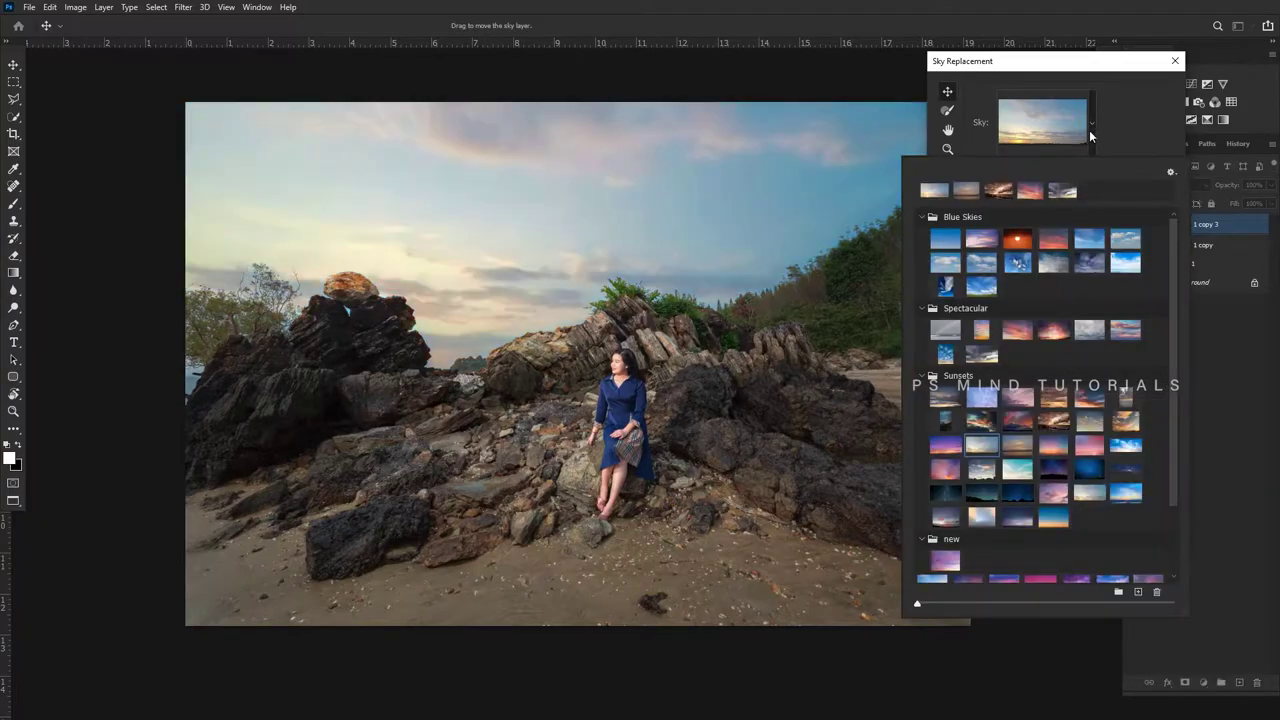
click(945, 240)
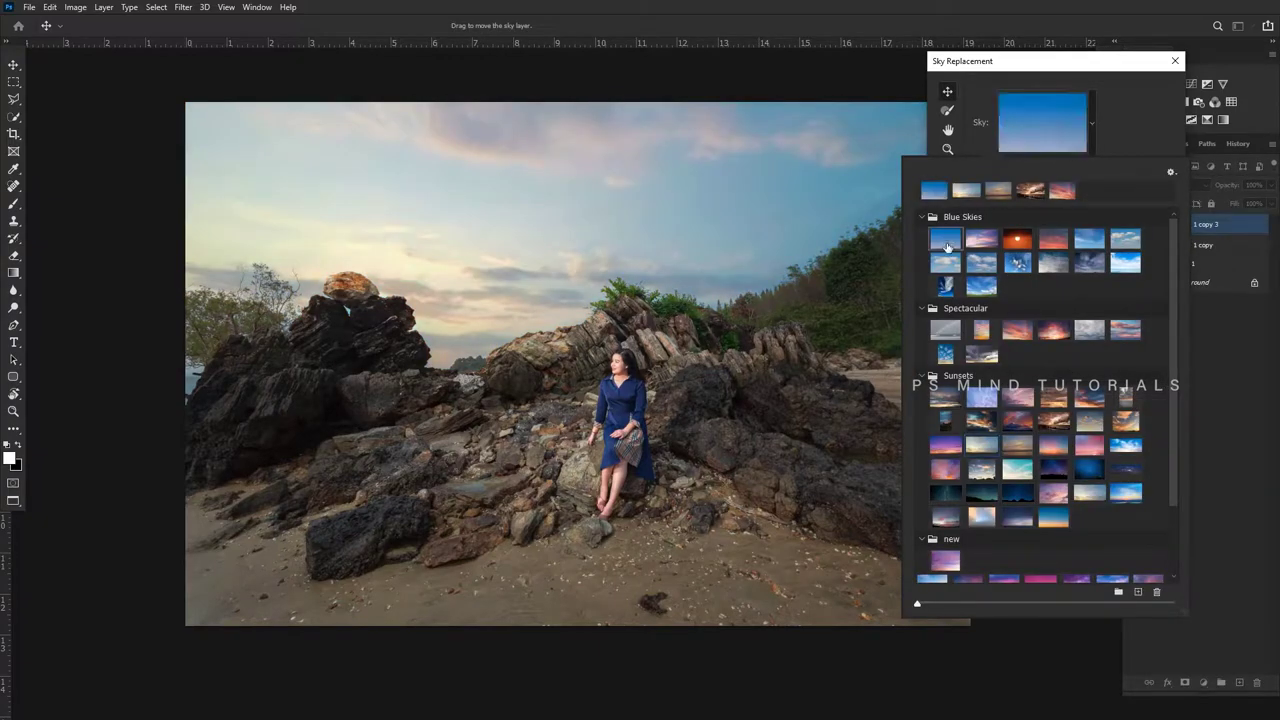
scroll(1040, 400, down, 2)
click(932, 503)
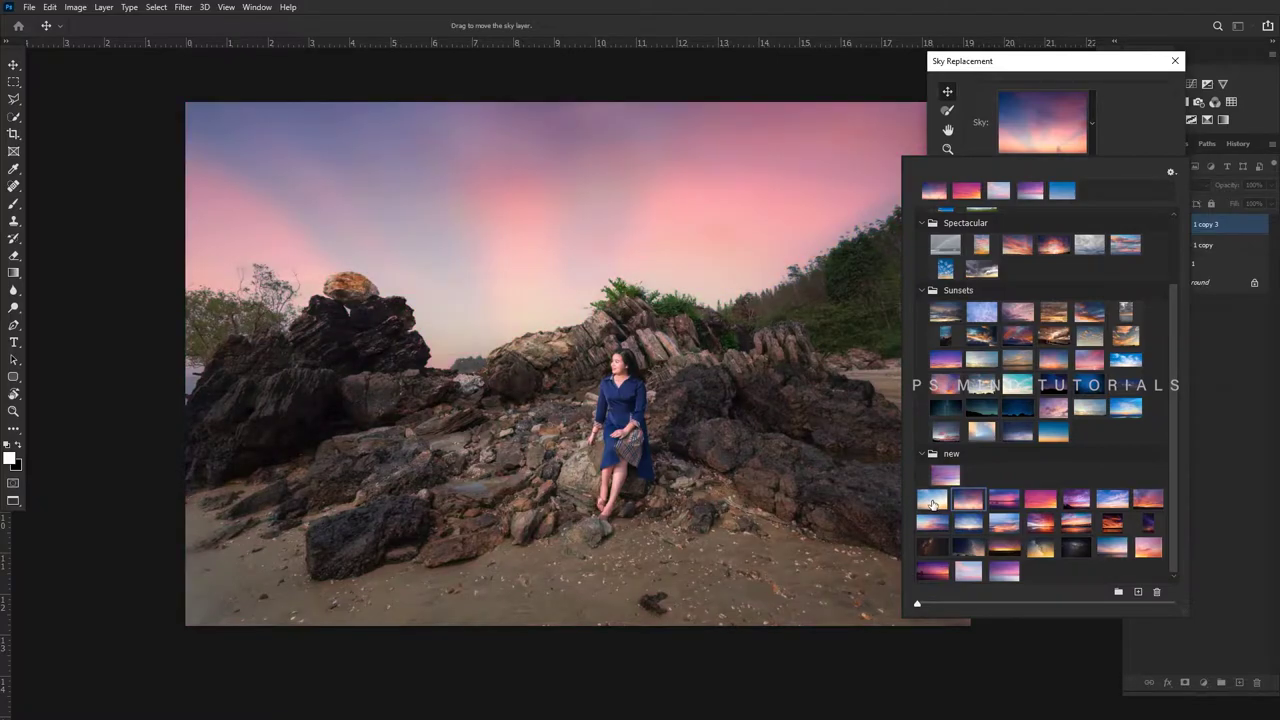
click(932, 500)
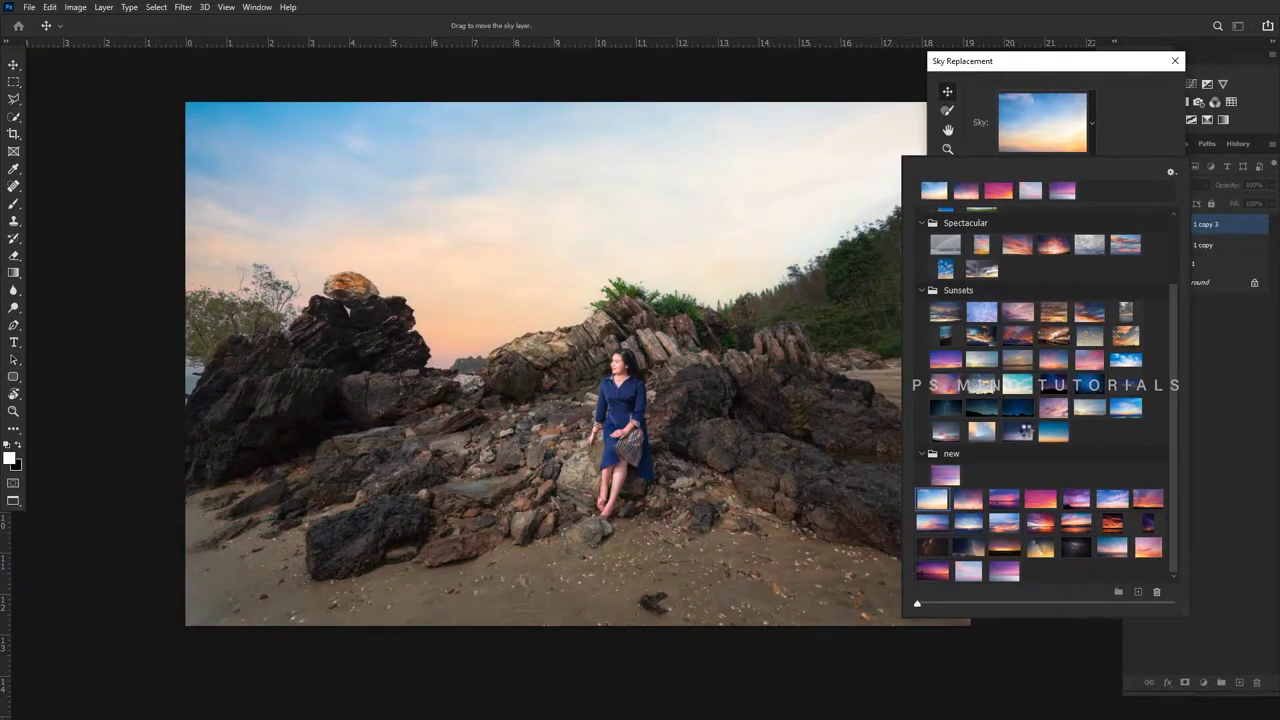
click(1020, 431)
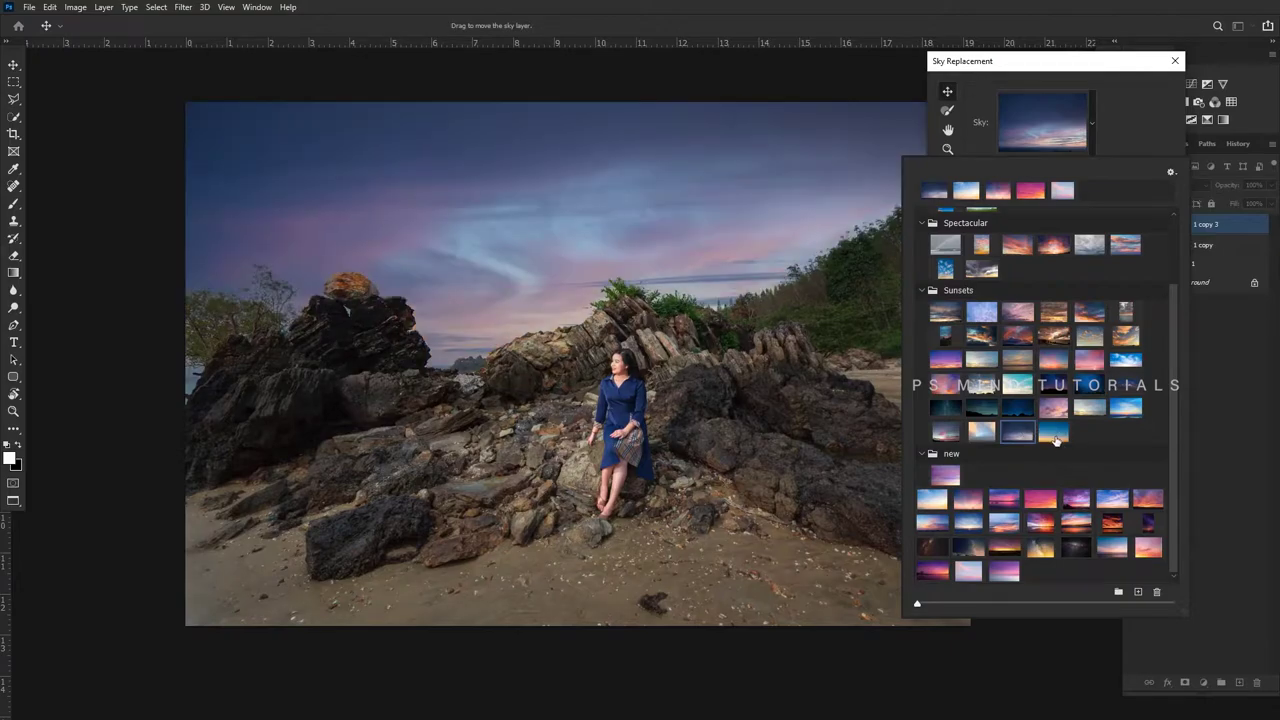
click(1055, 438)
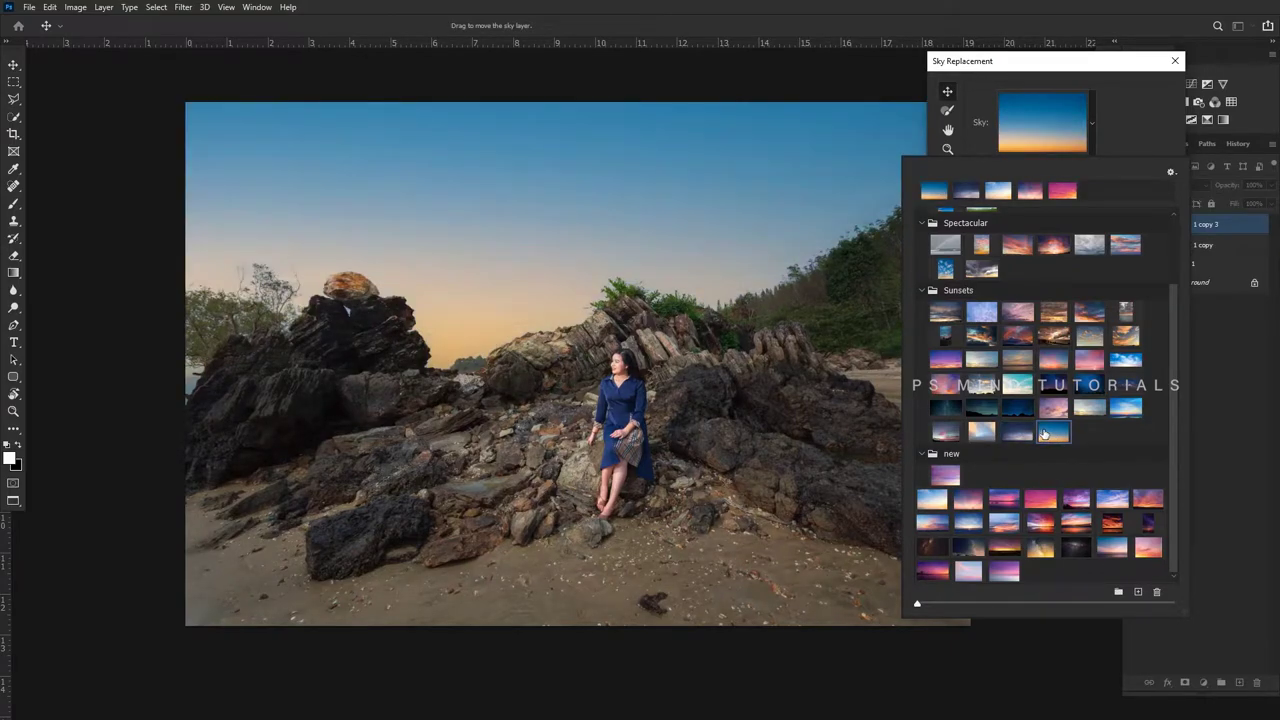
- Keep Flip off, apply the sky replacement, then hide the new group to compare
click(1127, 113)
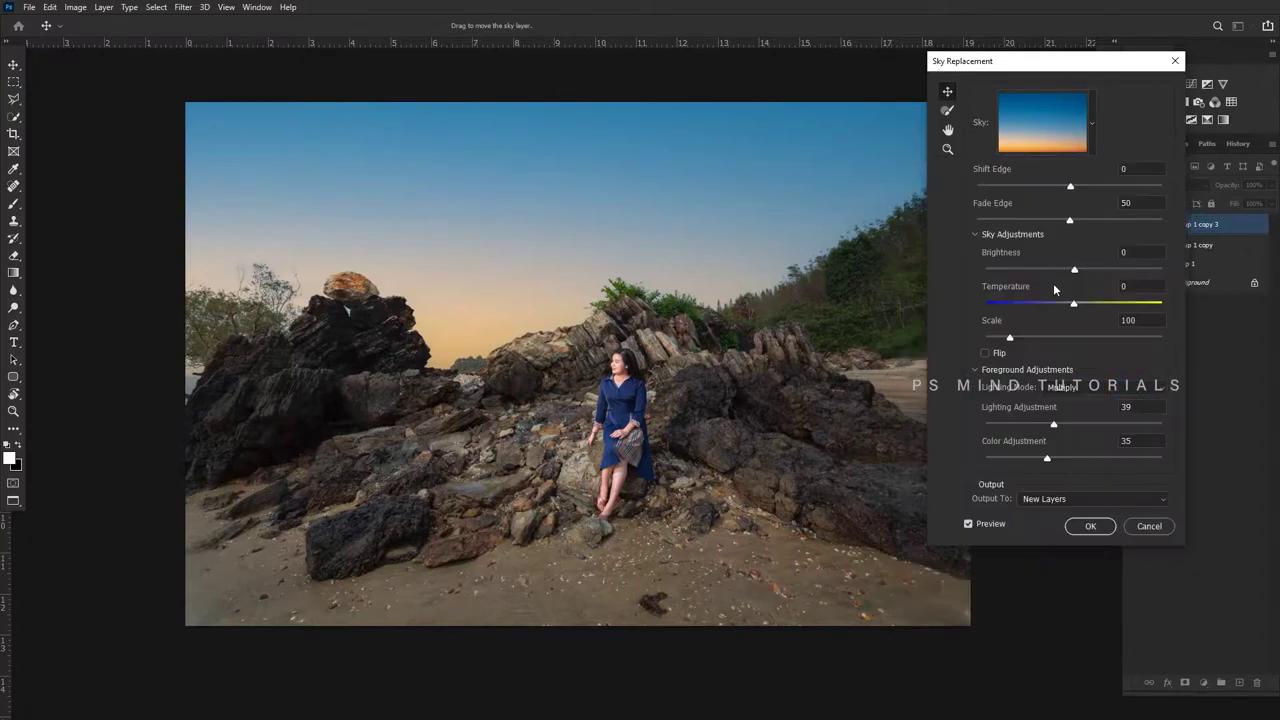
click(986, 352)
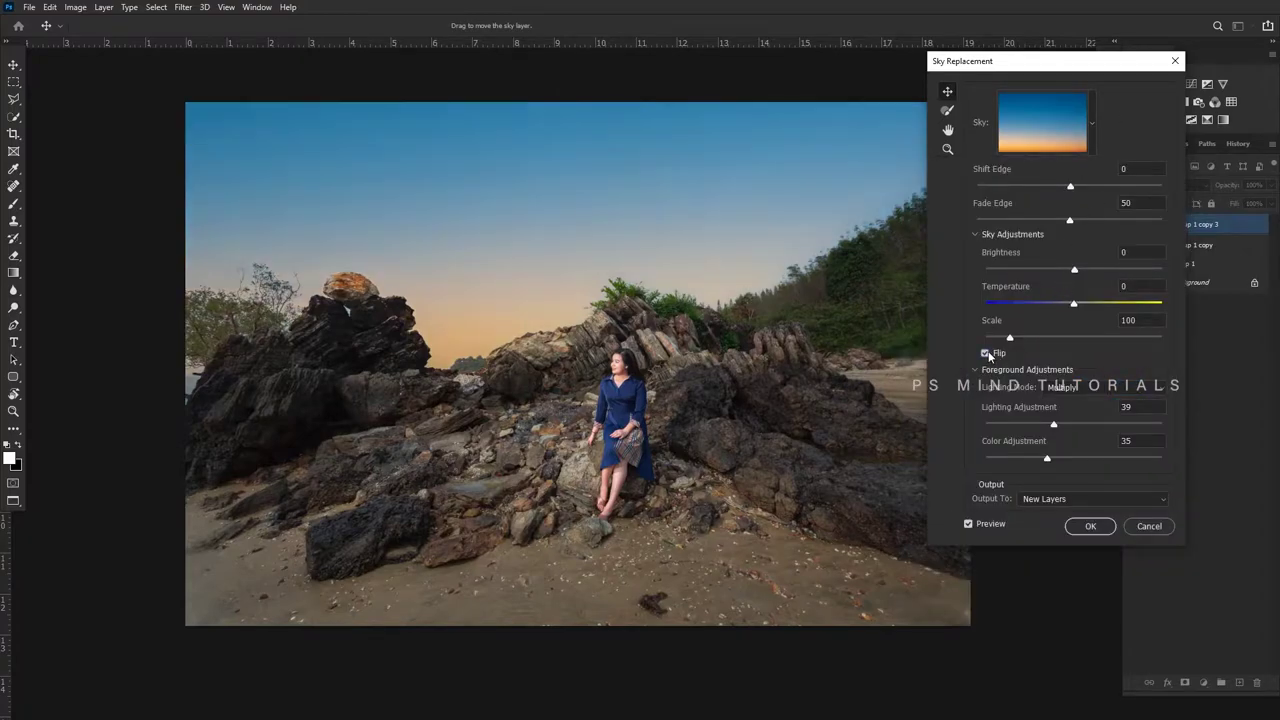
click(988, 352)
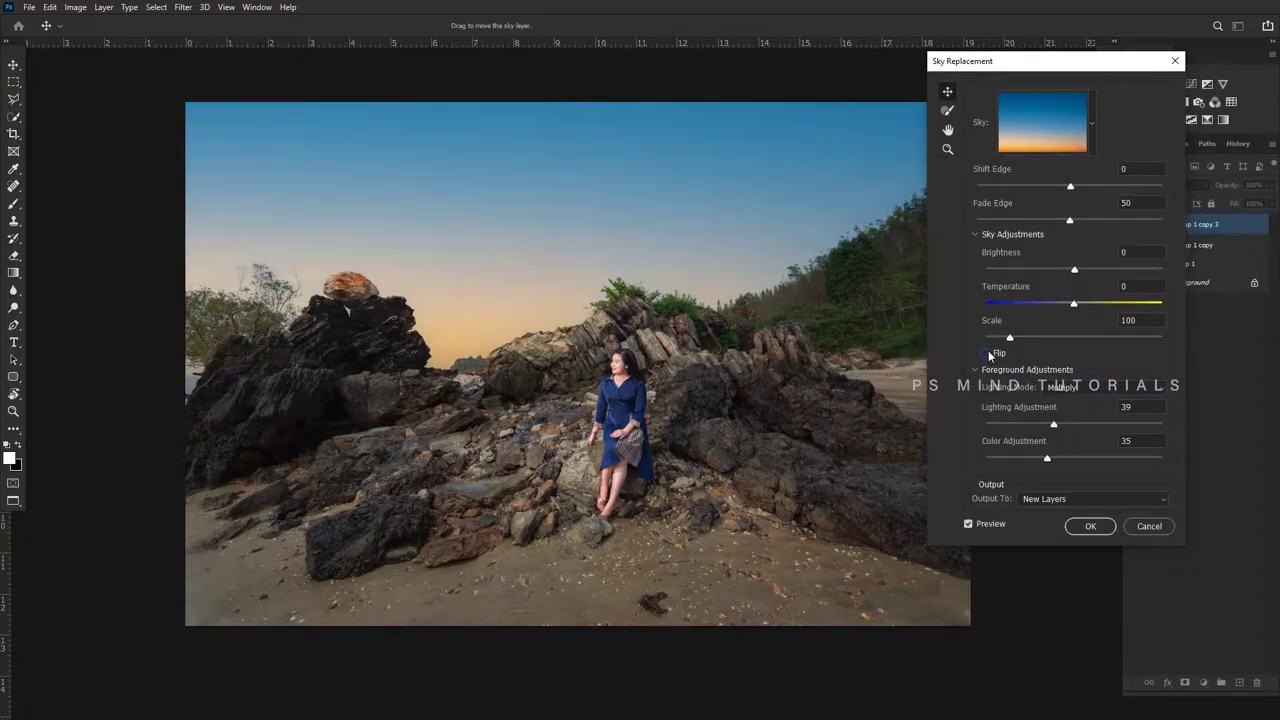
click(1091, 526)
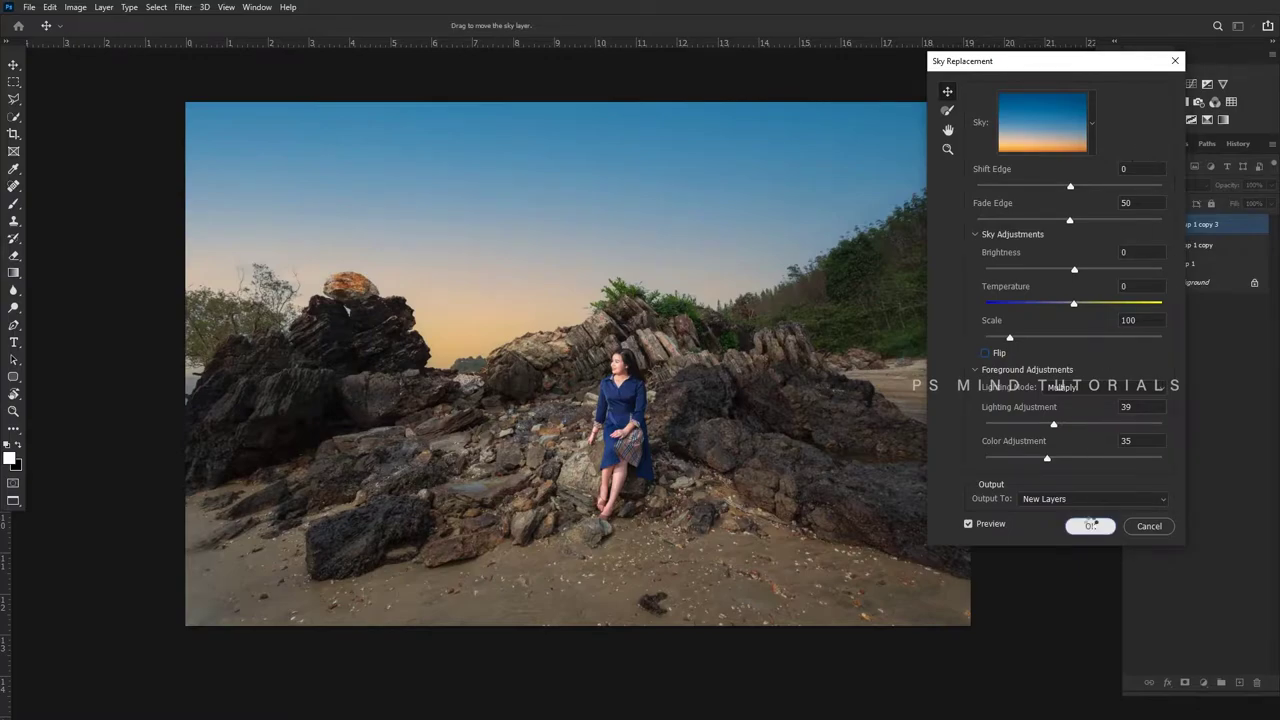
click(1148, 222)
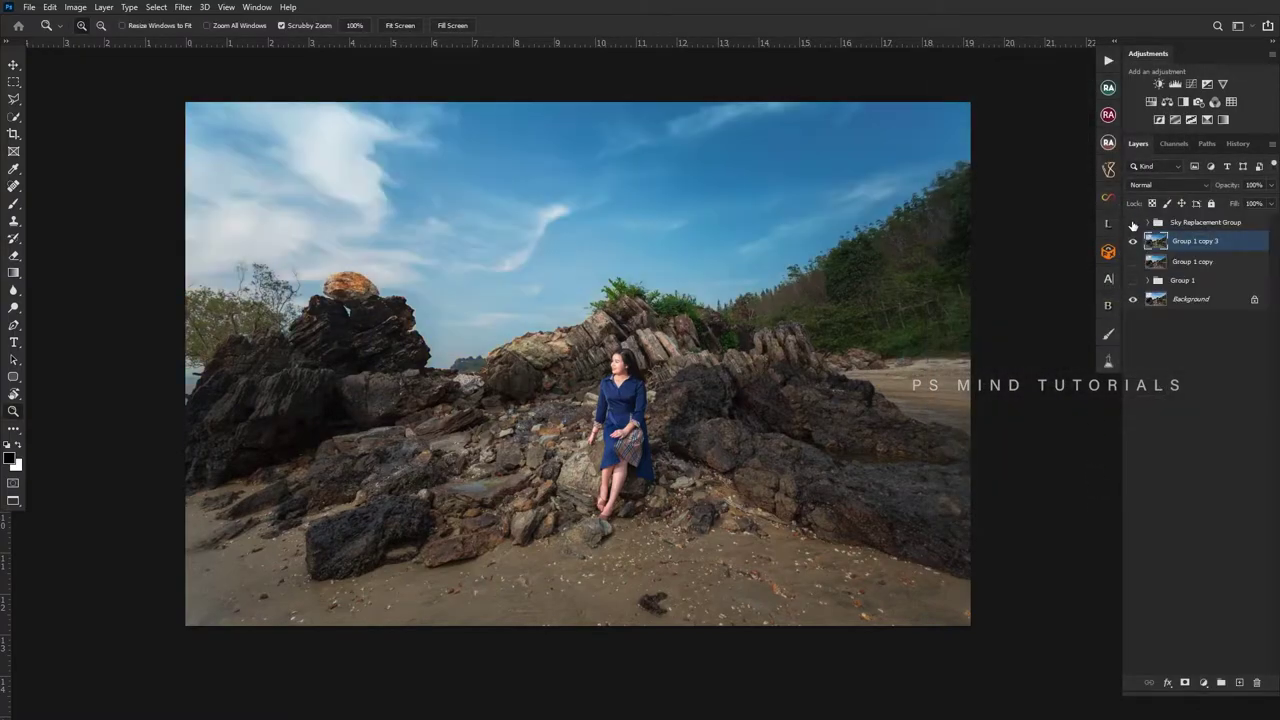
- Show the Sky Replacement Group again, select it and set it to half opacity
click(1133, 222)
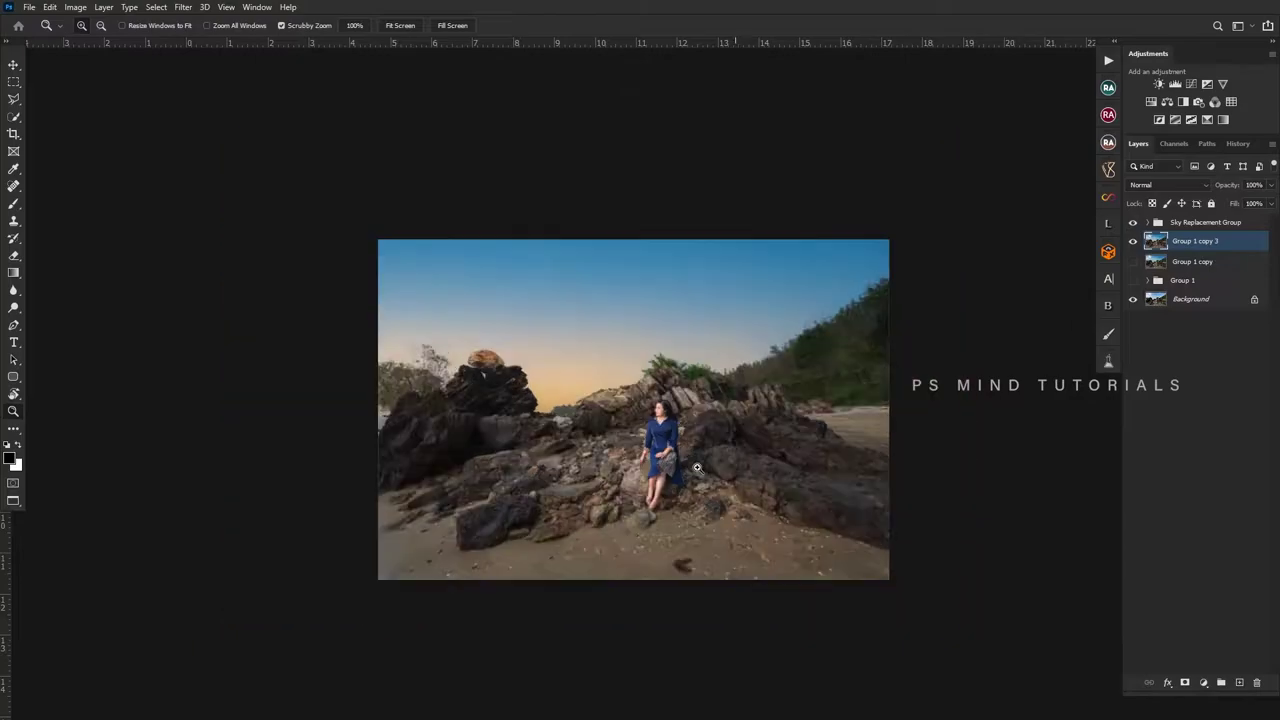
drag(717, 459, 723, 537)
key(v)
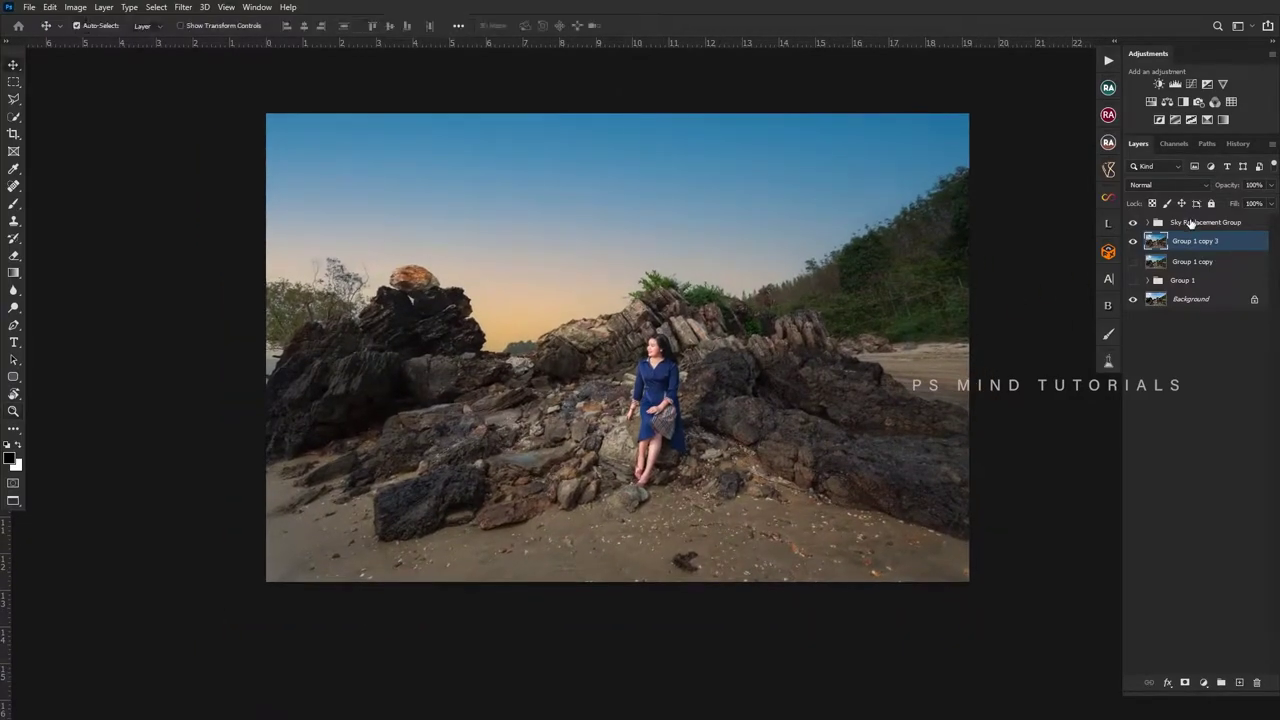
click(1200, 222)
key(z)
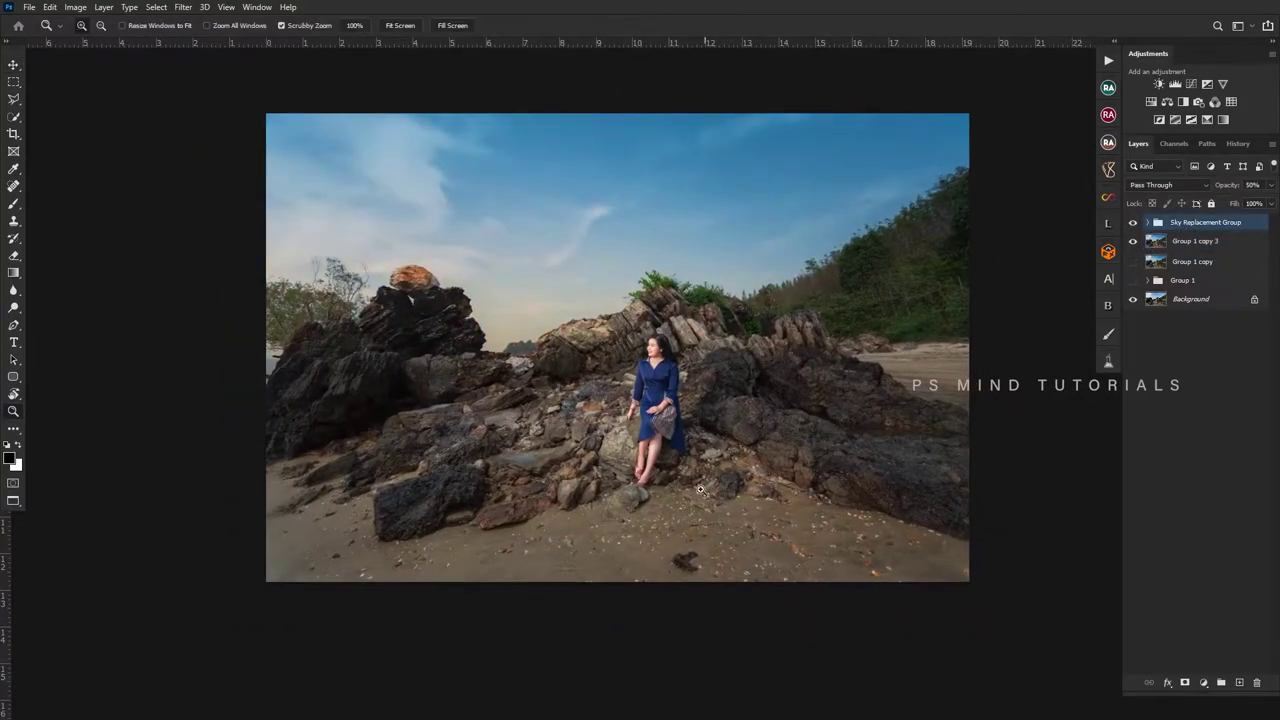
mouse_move(733, 491)
mouse_down()
mouse_move(803, 477)
mouse_move(794, 466)
mouse_up()
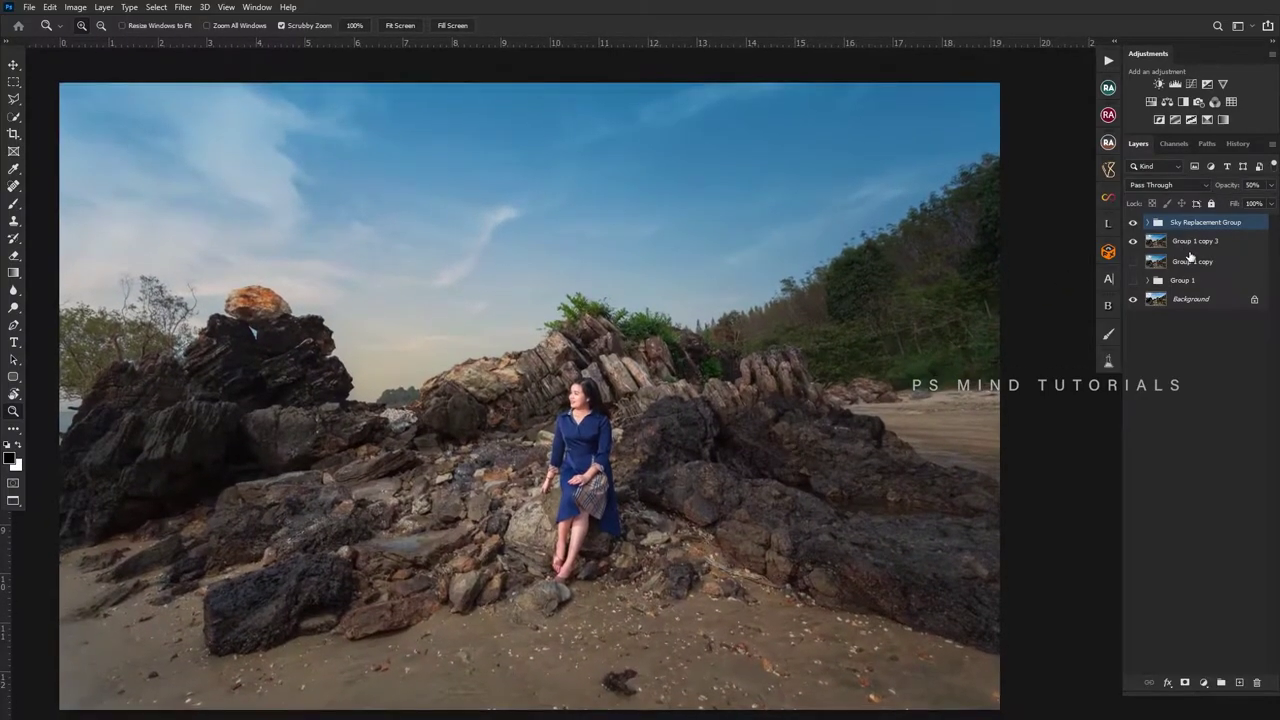
- Merge the Sky Replacement Group with Group 1 copy 3 and compare before and after
shift+click(1182, 245)
key(ctrl+e)
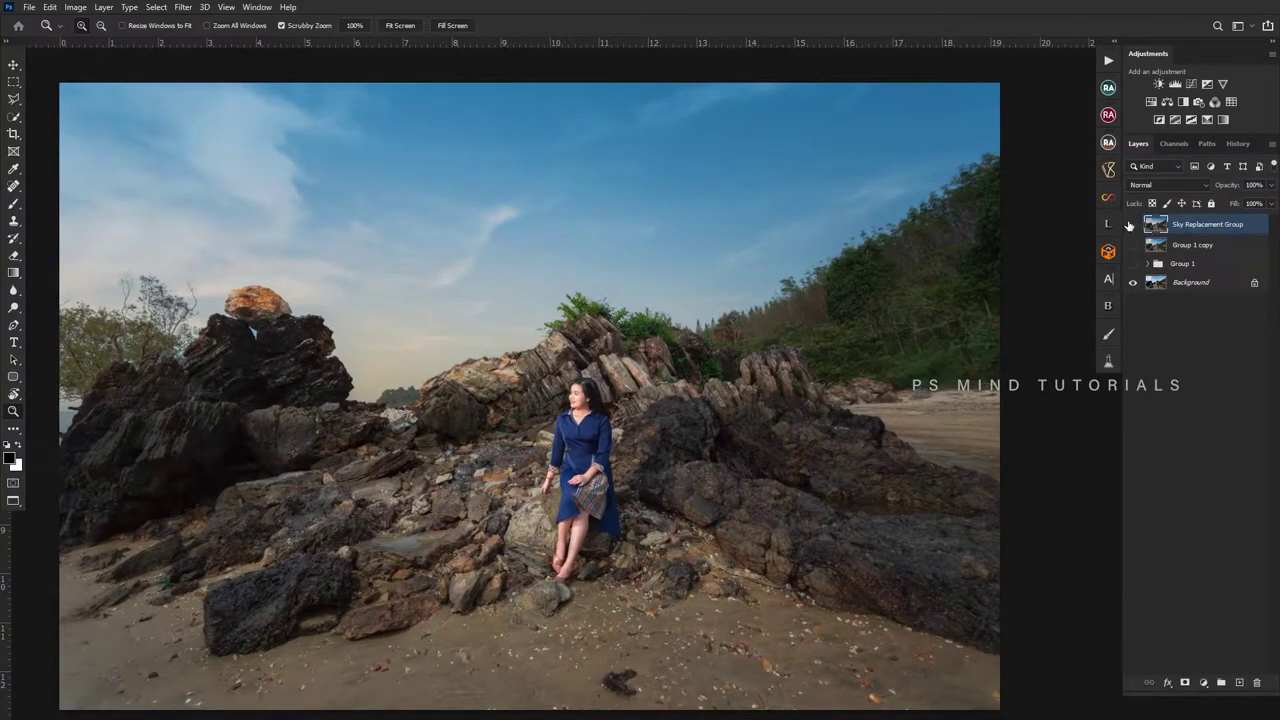
click(1133, 223)
click(1133, 223)
mouse_move(745, 570)
mouse_down()
mouse_move(692, 522)
mouse_move(719, 547)
mouse_up()
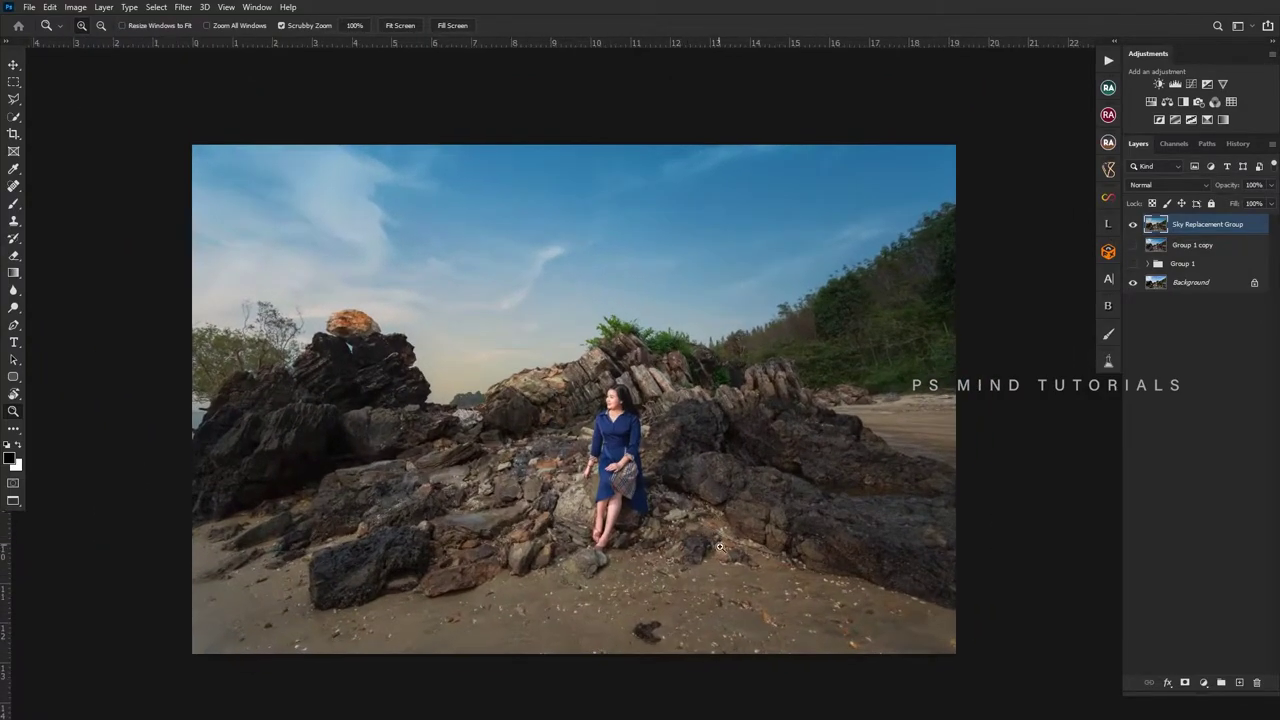
- Duplicate the merged layer and open the Camera Raw filter on the copy
key(ctrl+j)
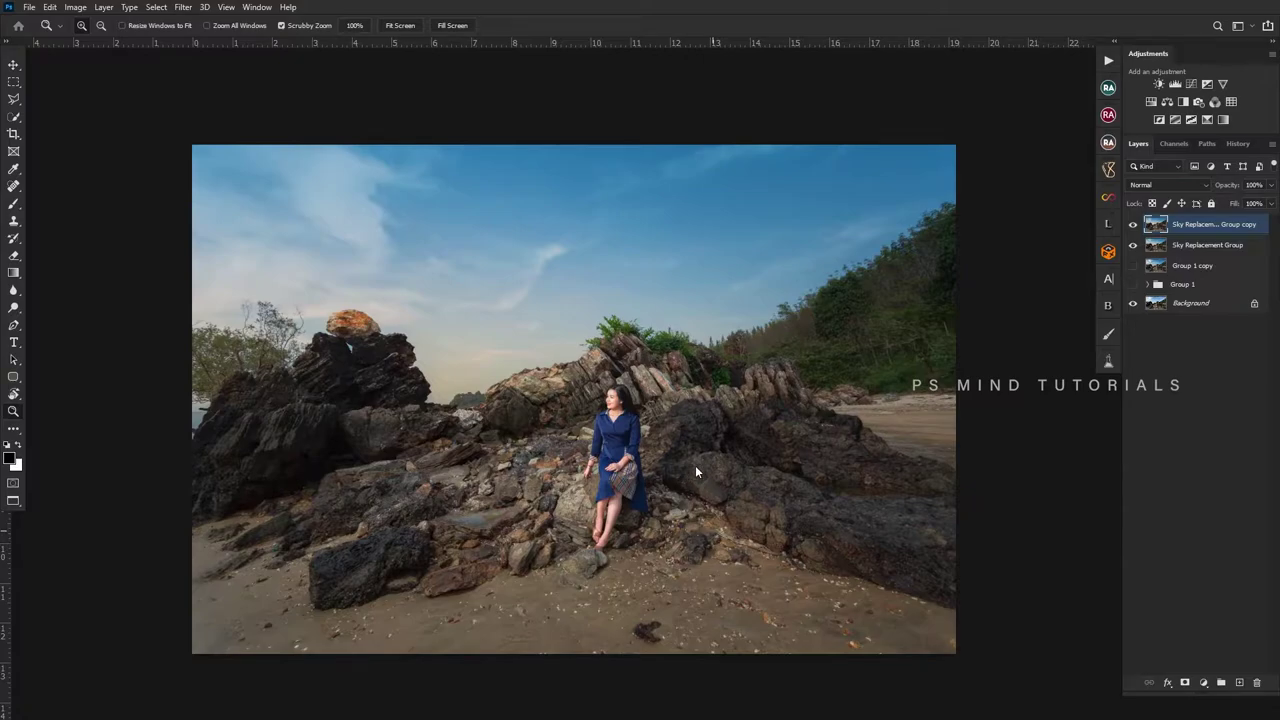
key(ctrl+shift+a)
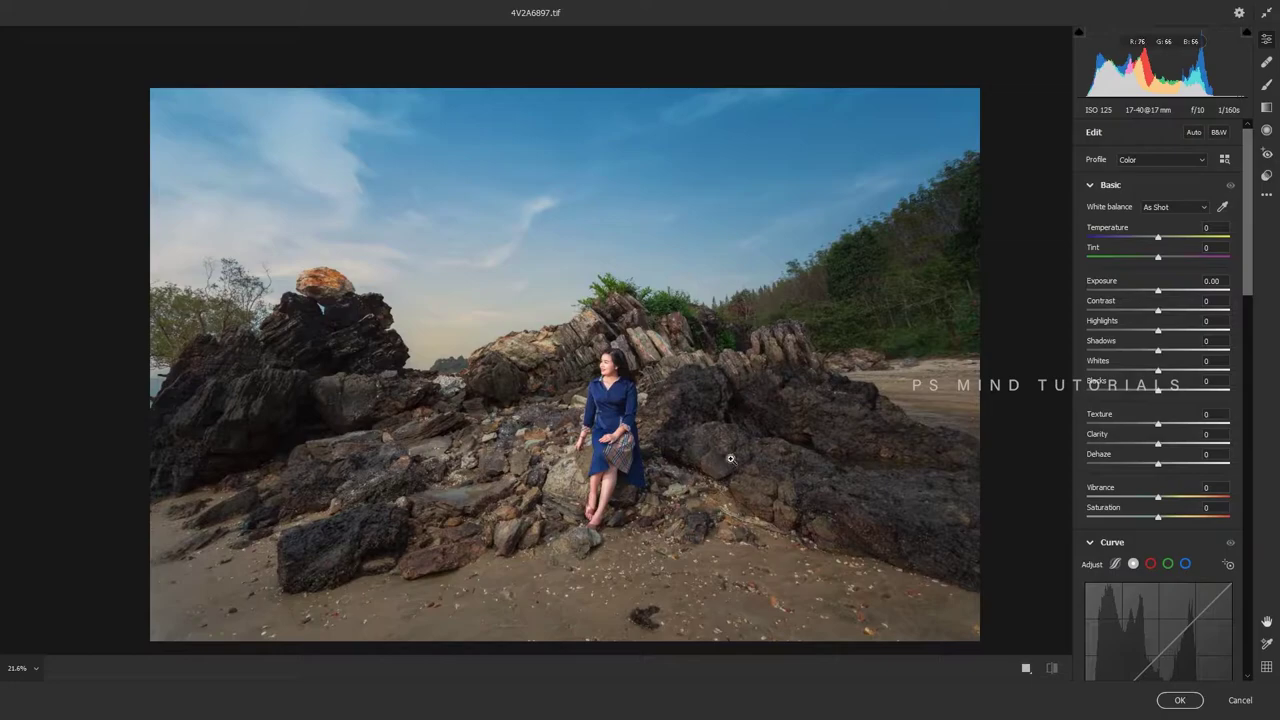
- After trialling Blacks at -13, set greens to saturation +29 and luminance +100, then apply
click(1157, 388)
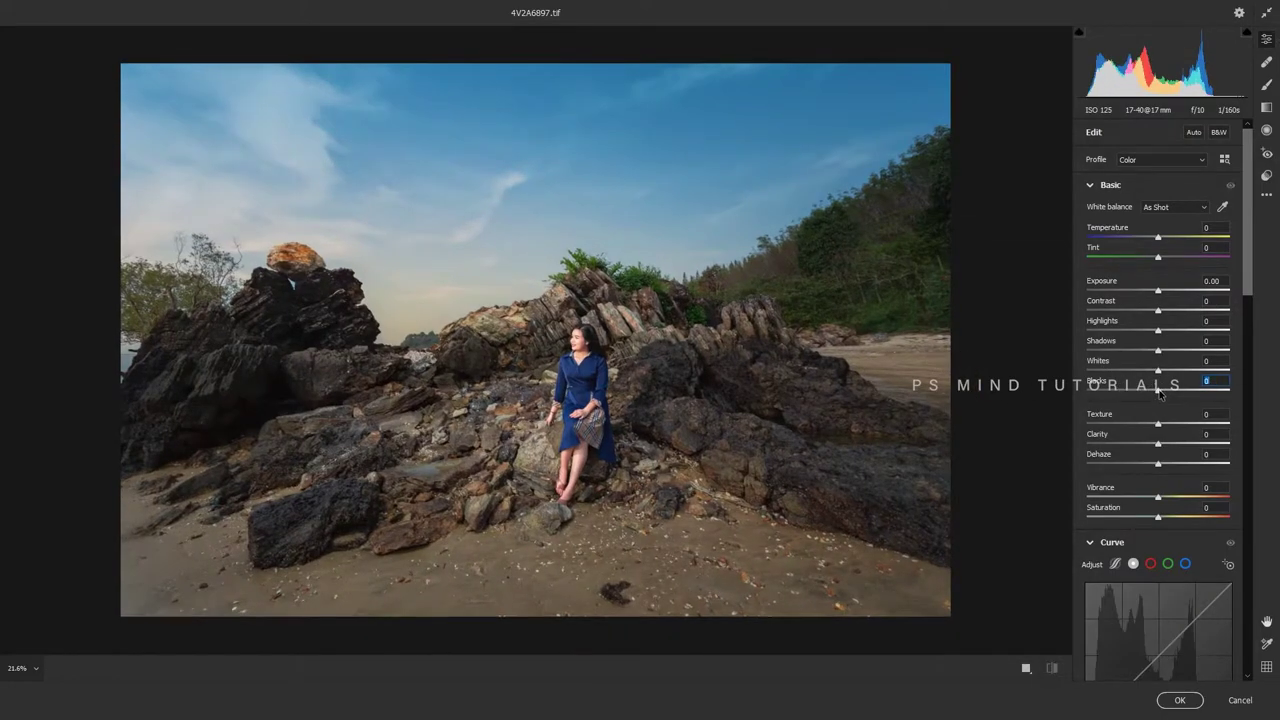
drag(1159, 394, 1150, 394)
double_click(1150, 394)
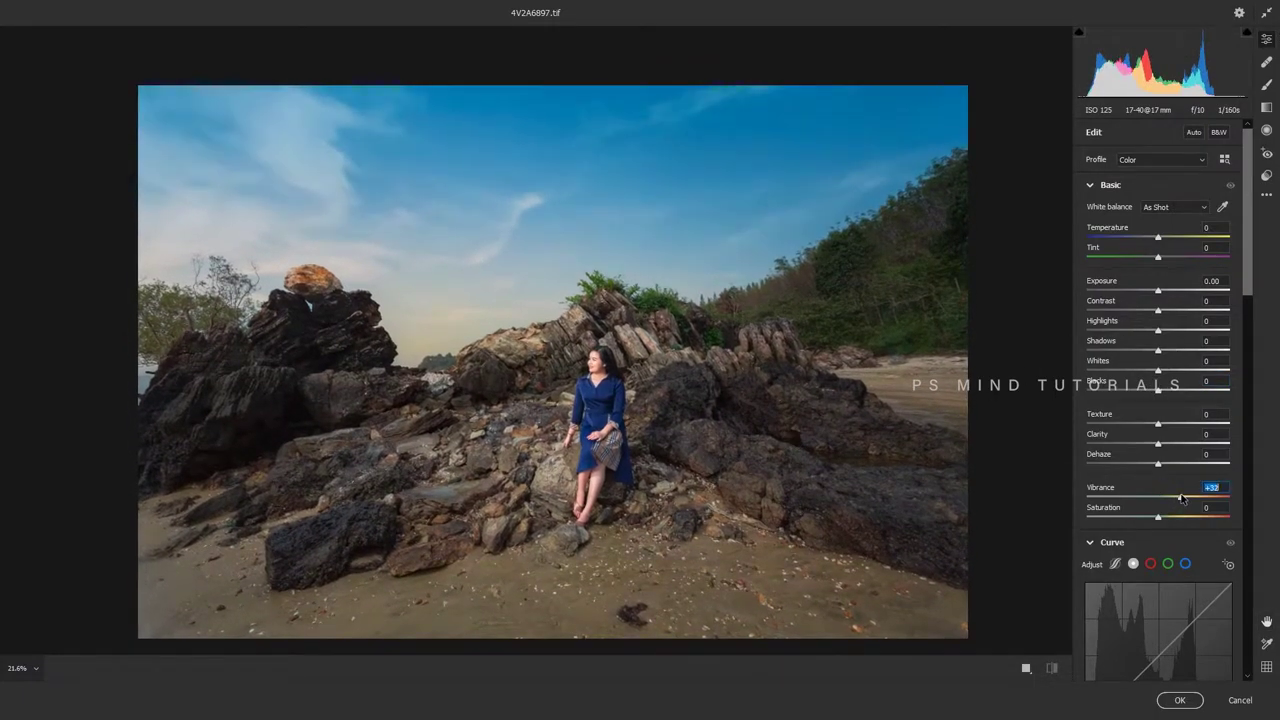
drag(1249, 288, 1247, 470)
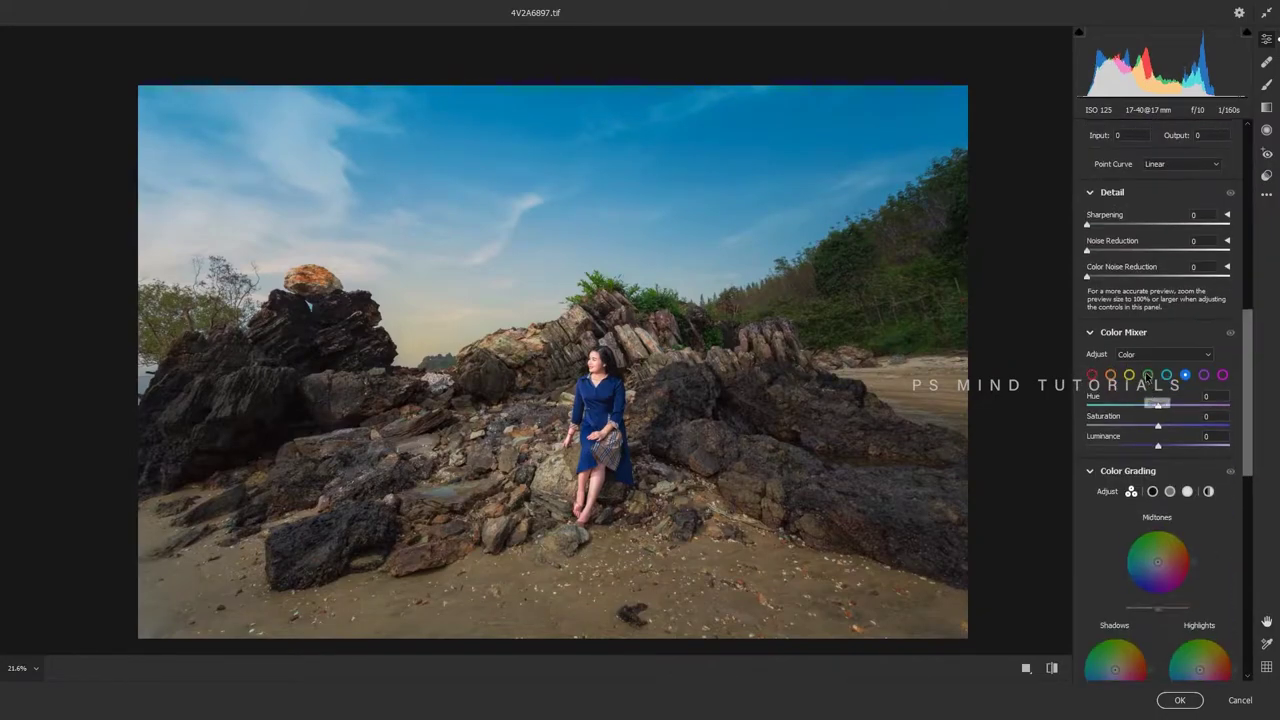
click(1158, 405)
click(1179, 426)
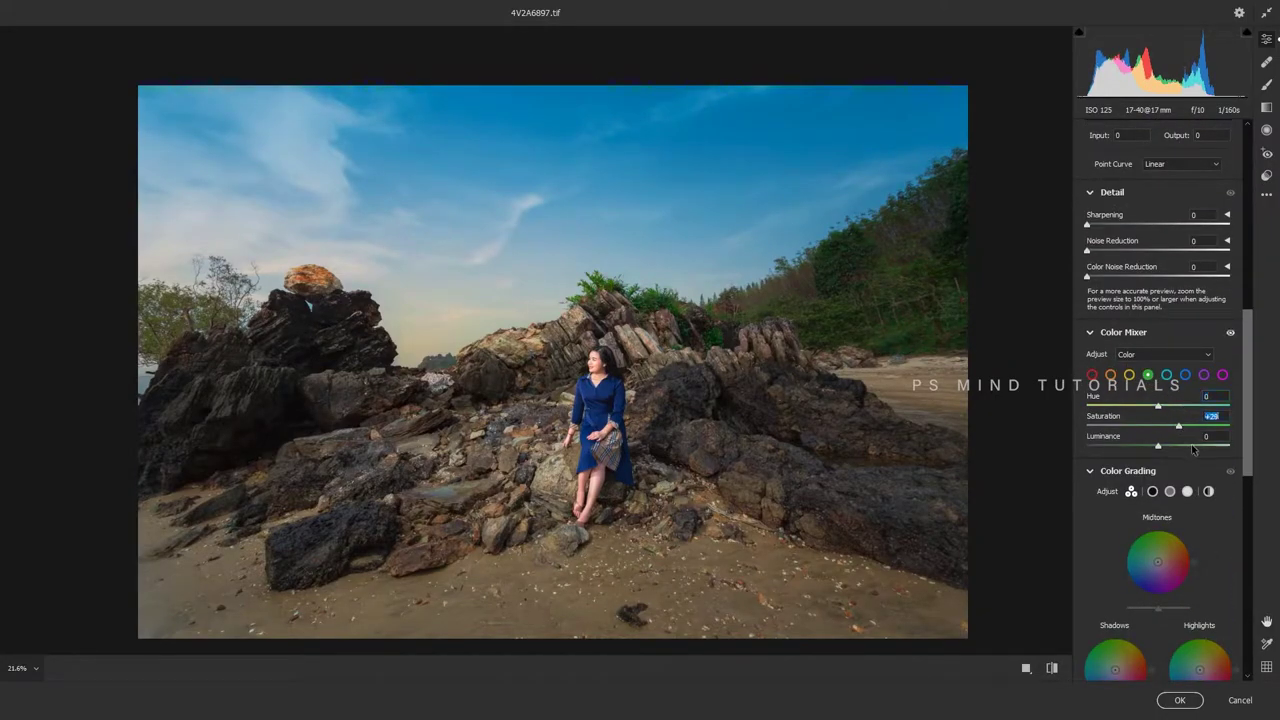
drag(1192, 446, 1215, 447)
text(+100)
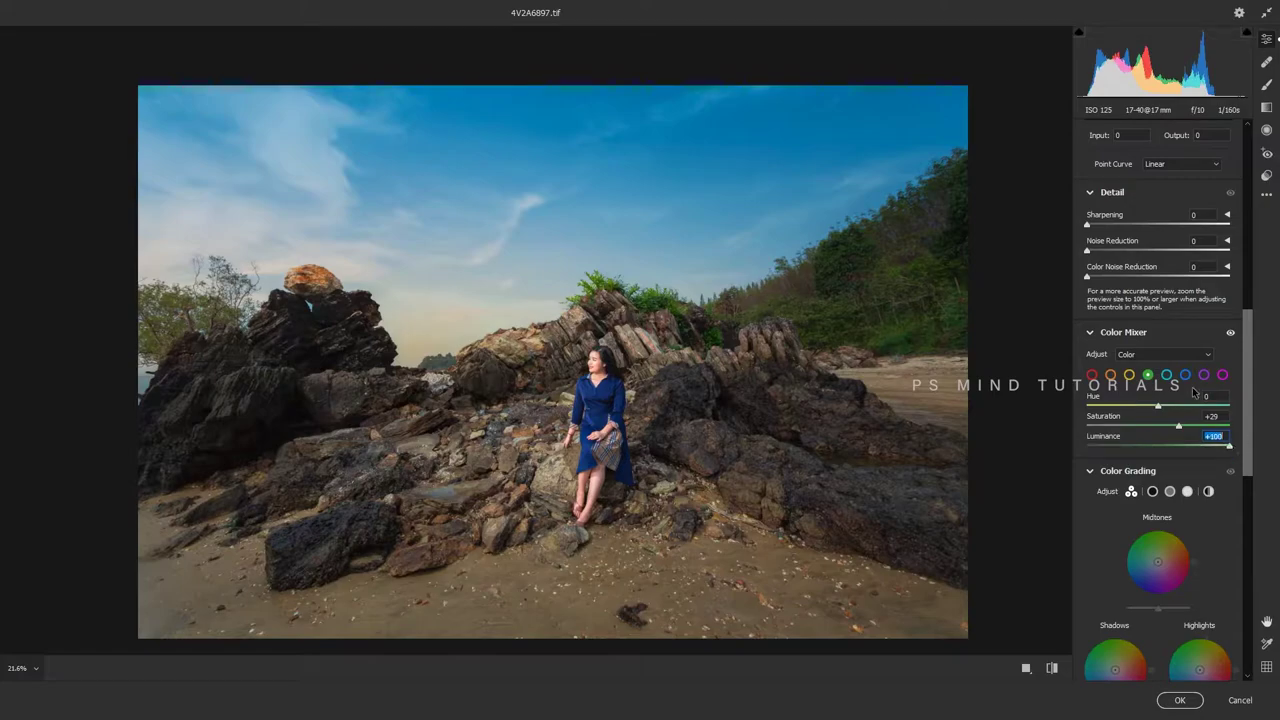
key(Return)
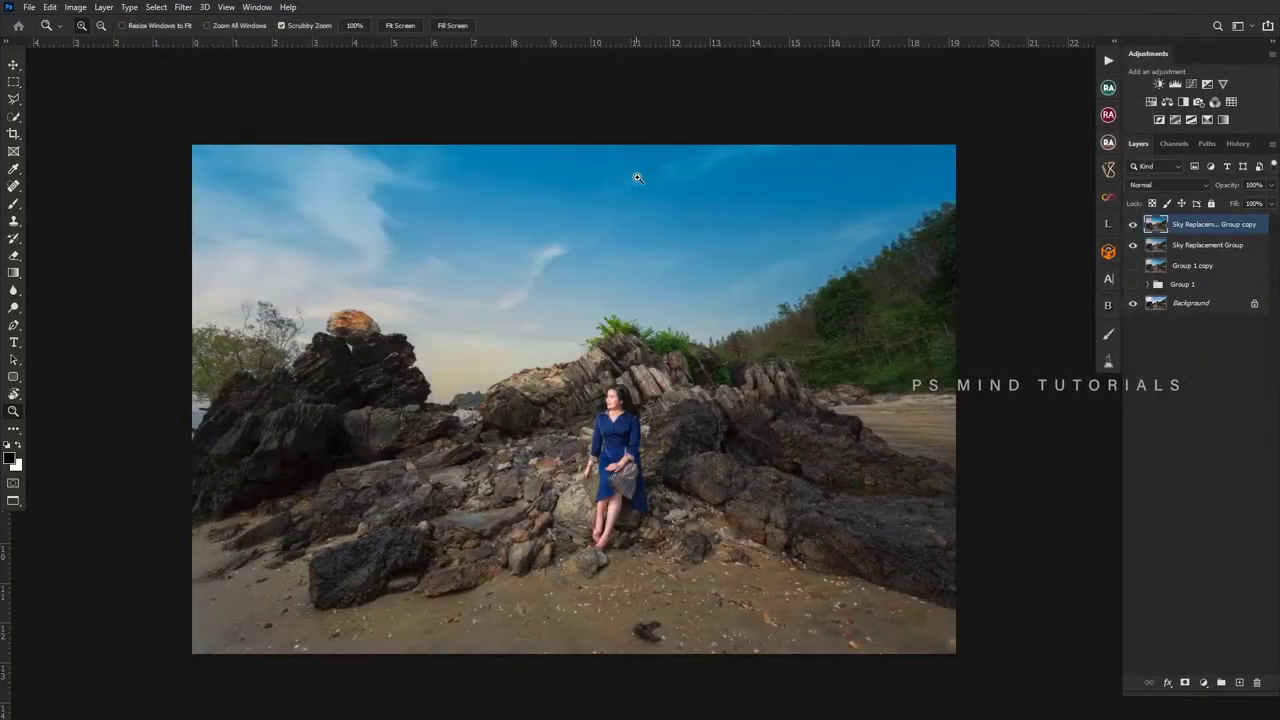
- Open Selective Color with Greens chosen as the colour range
key(alt+i)
key(j)
key(s)
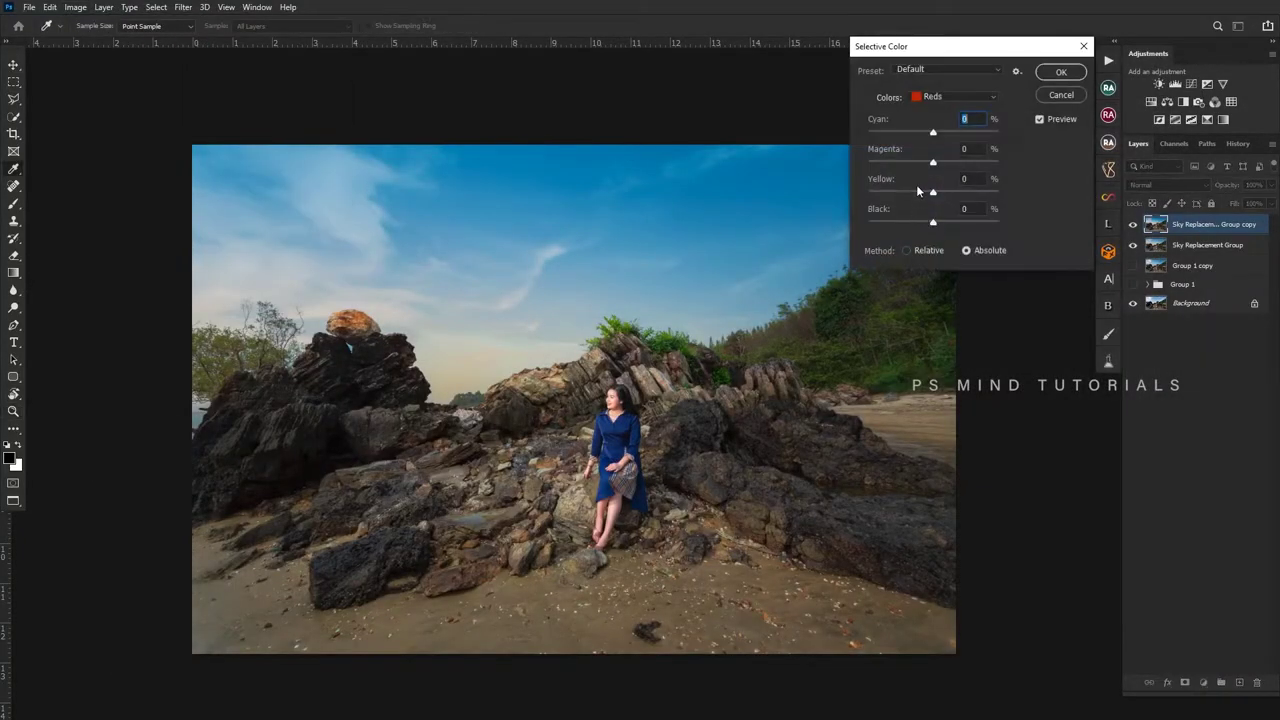
click(950, 97)
click(940, 124)
- Set greens to Cyan -61, Magenta -78, Yellow -100 and Black -100
mouse_move(933, 222)
mouse_down()
mouse_move(869, 223)
mouse_move(911, 224)
mouse_up()
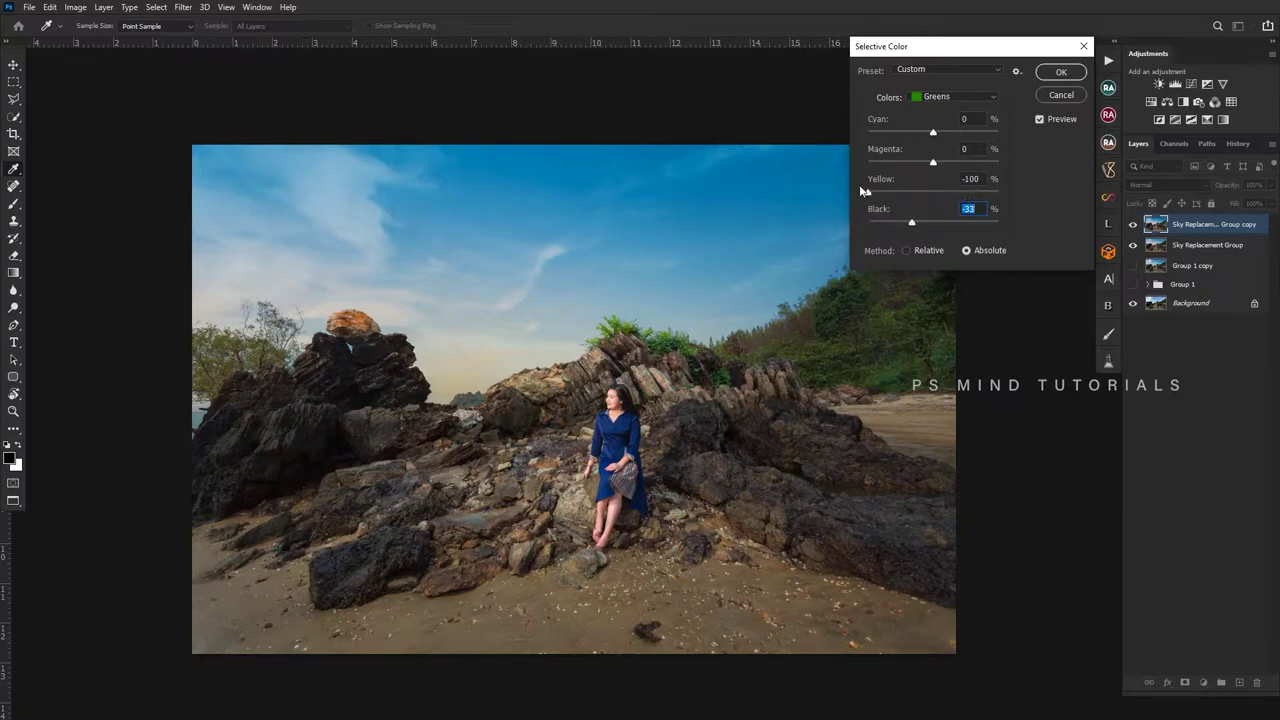
click(994, 160)
drag(1000, 162, 862, 161)
click(883, 163)
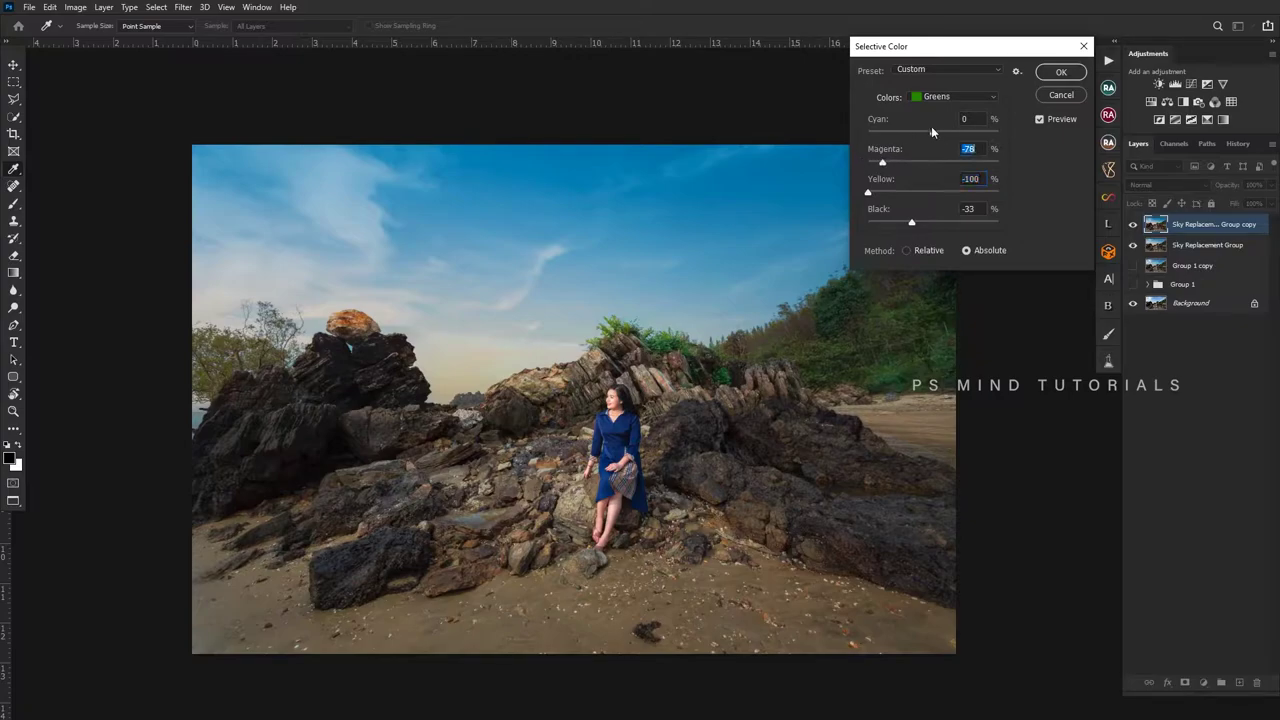
click(880, 133)
click(873, 221)
click(871, 214)
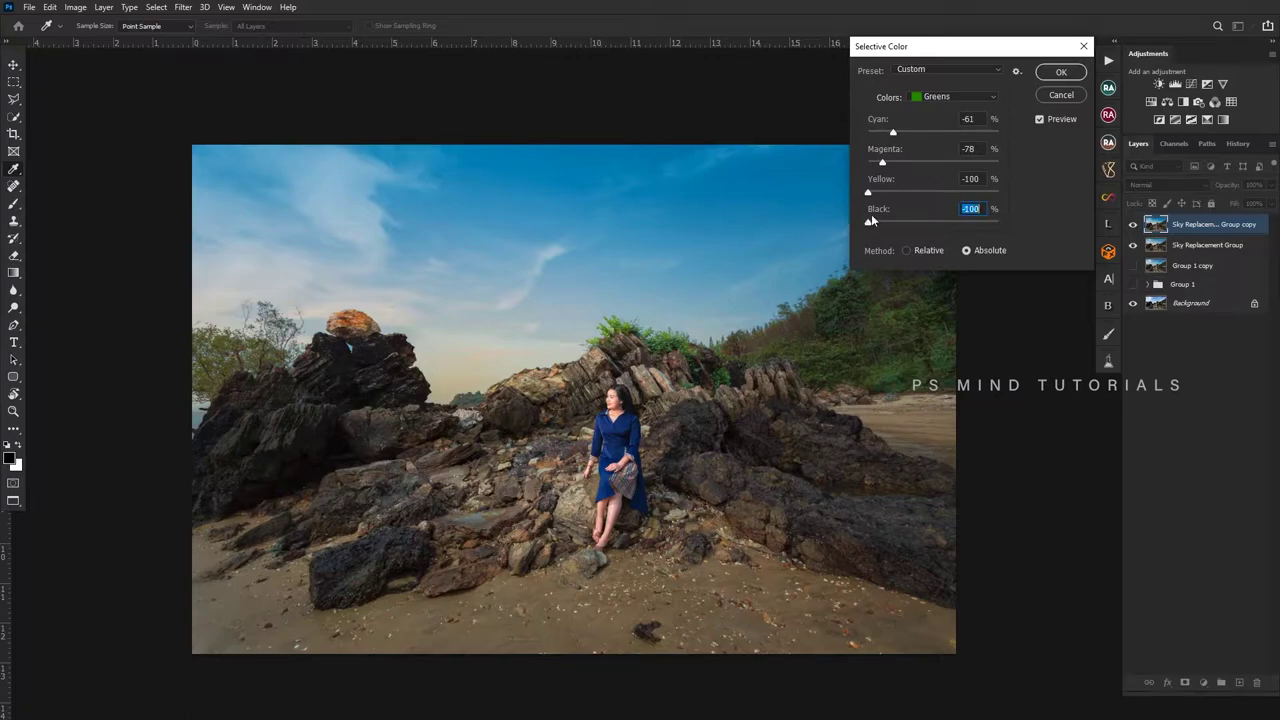
- Confirm the Selective Color changes and zoom in around the rocks and plants
click(1061, 76)
key(z)
click(688, 344)
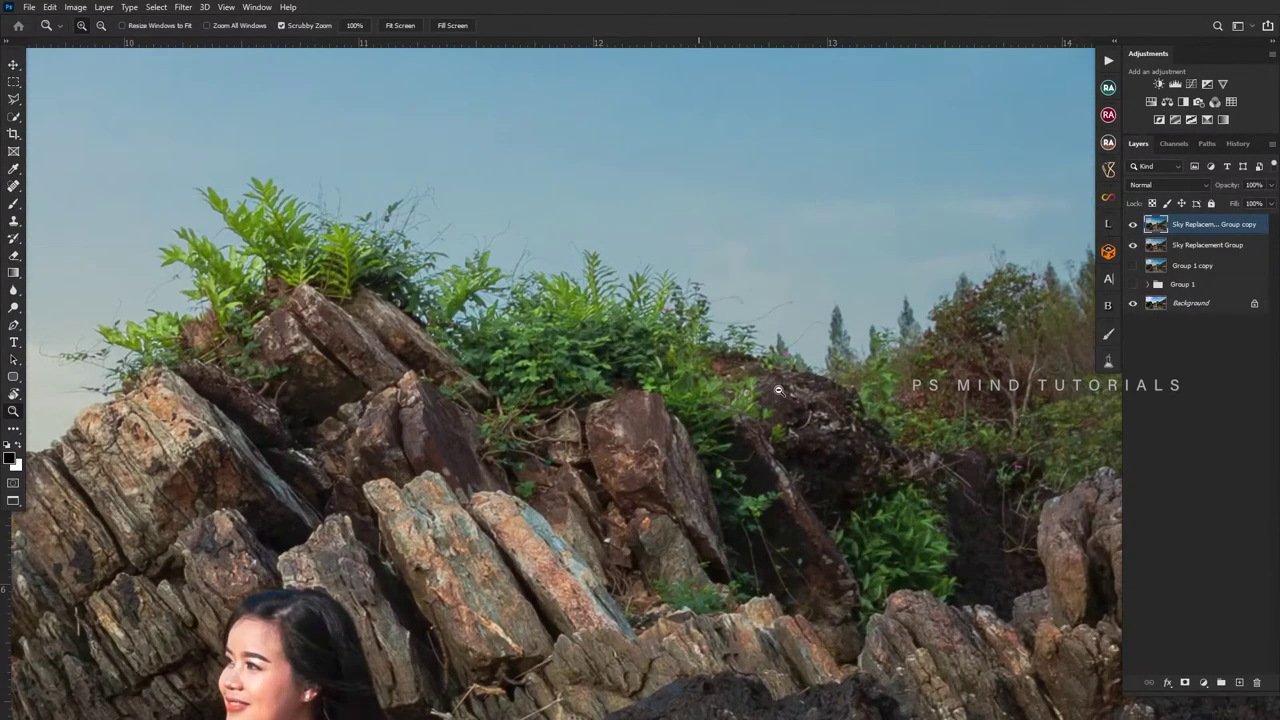
alt+click(688, 344)
key(ctrl+0)
click(772, 427)
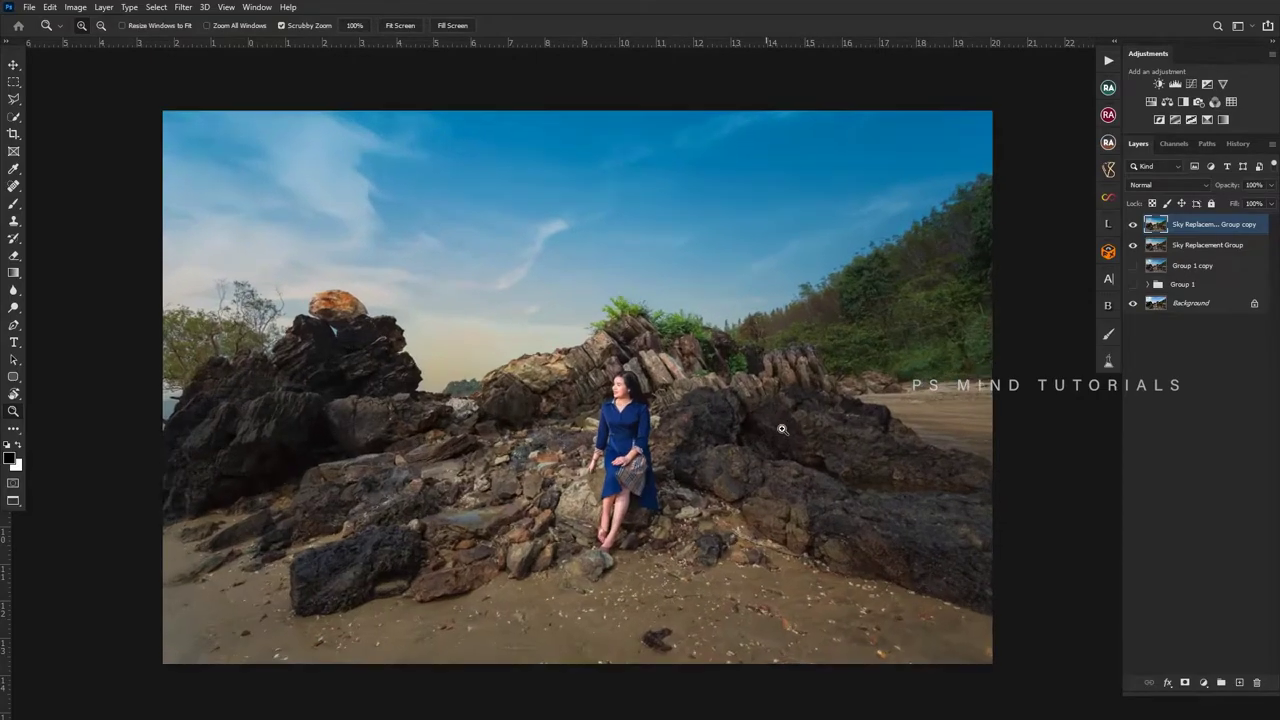
- Add a black layer mask and set up a white 300-pixel brush for the foliage
alt+click(1184, 682)
key(x)
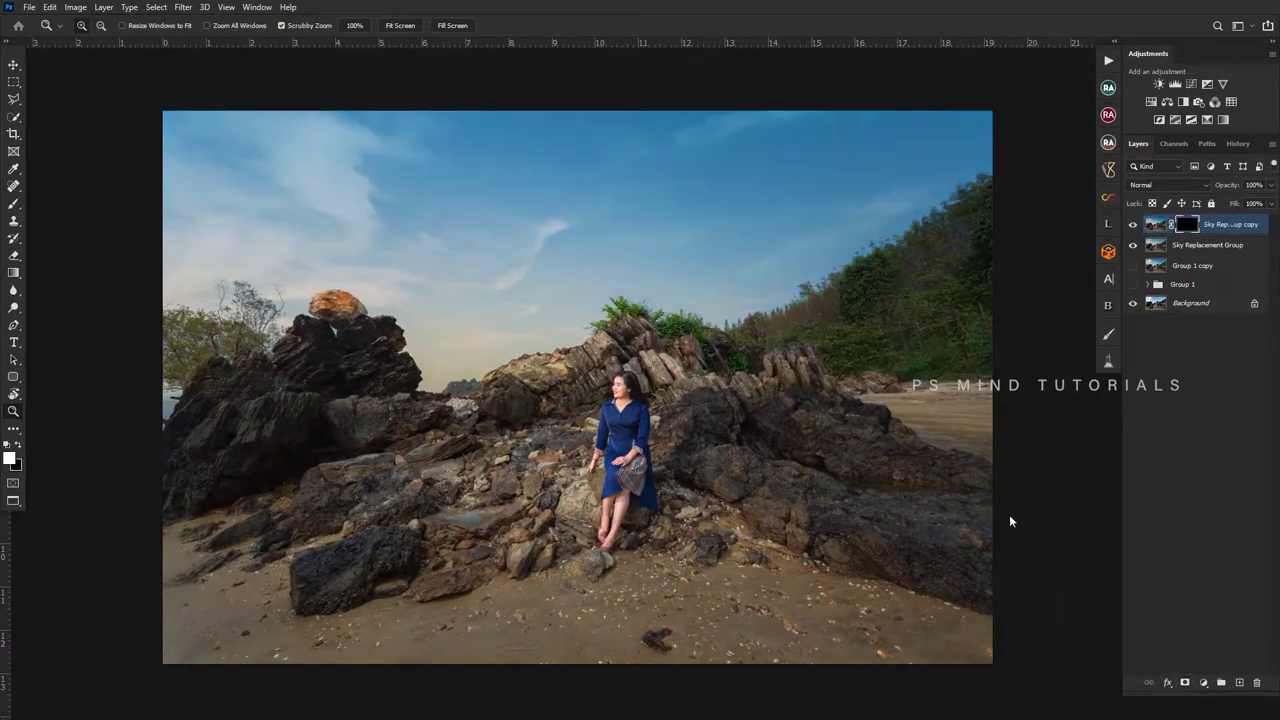
key(b)
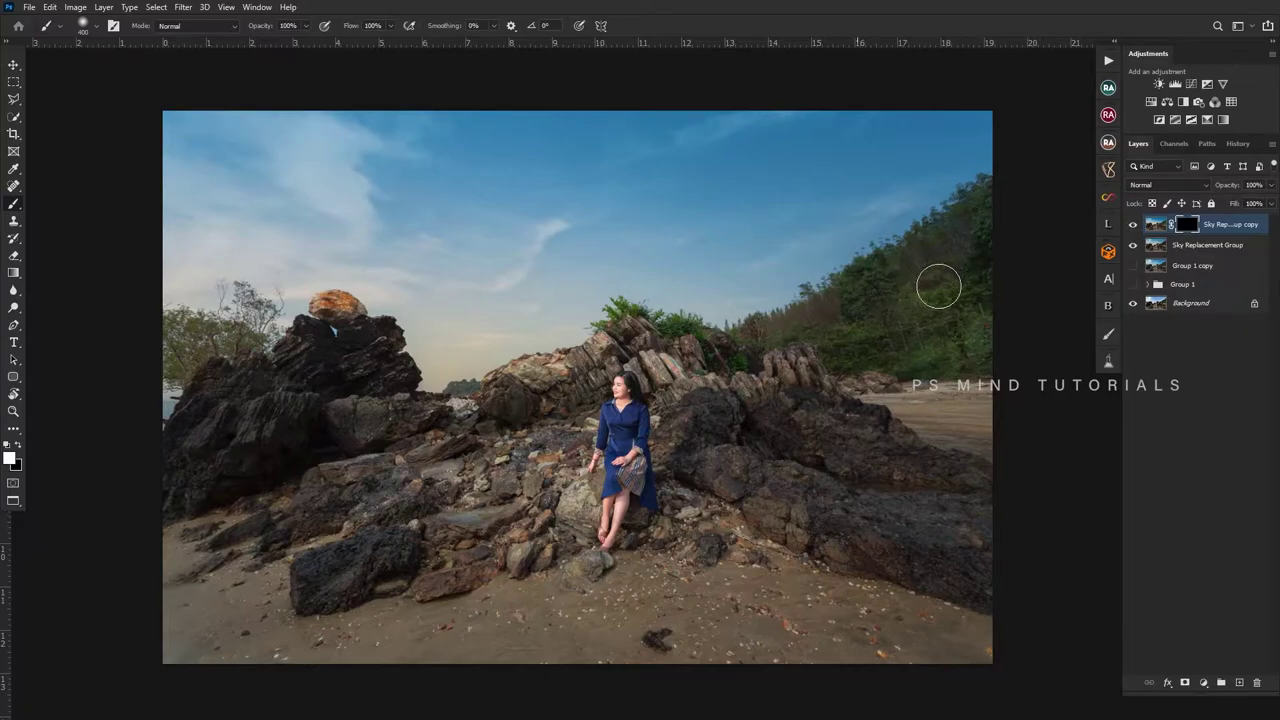
key(bracketleft)
key(bracketleft)
key(bracketleft)
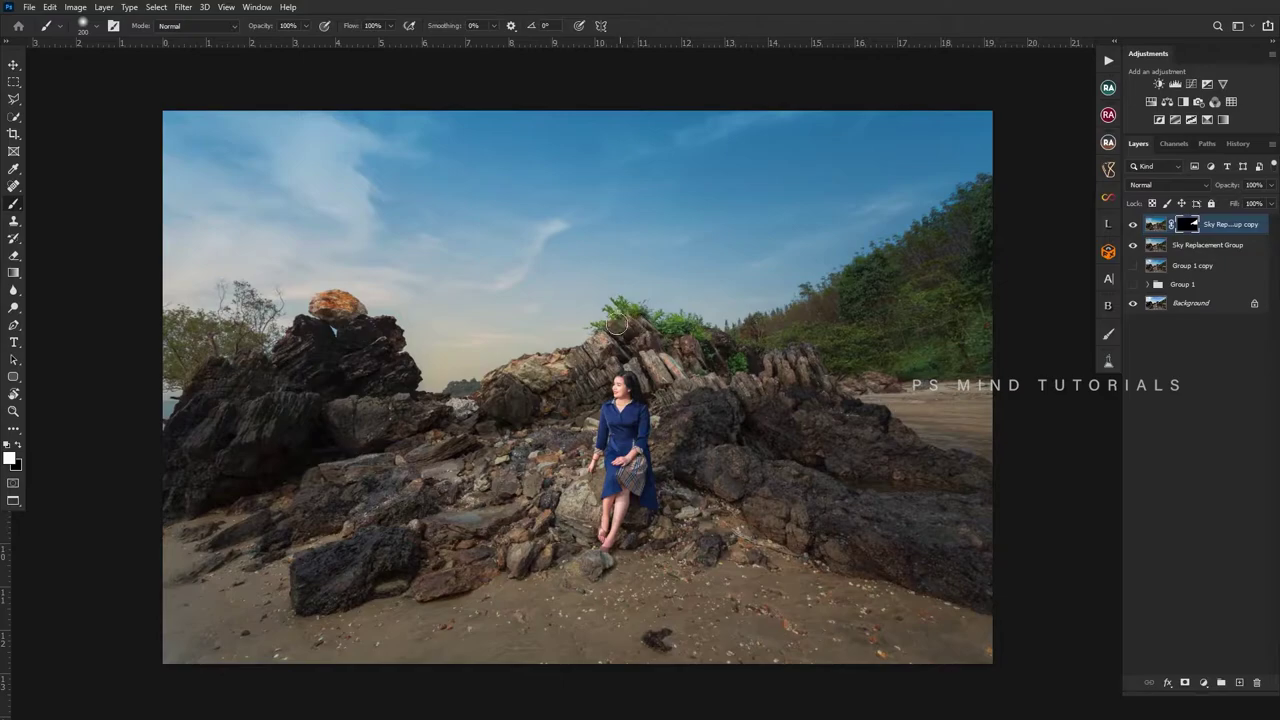
key(bracketright)
key(bracketright)
key(bracketright)
- Check the masked rocks and plants up close, then merge the copy down
key(z)
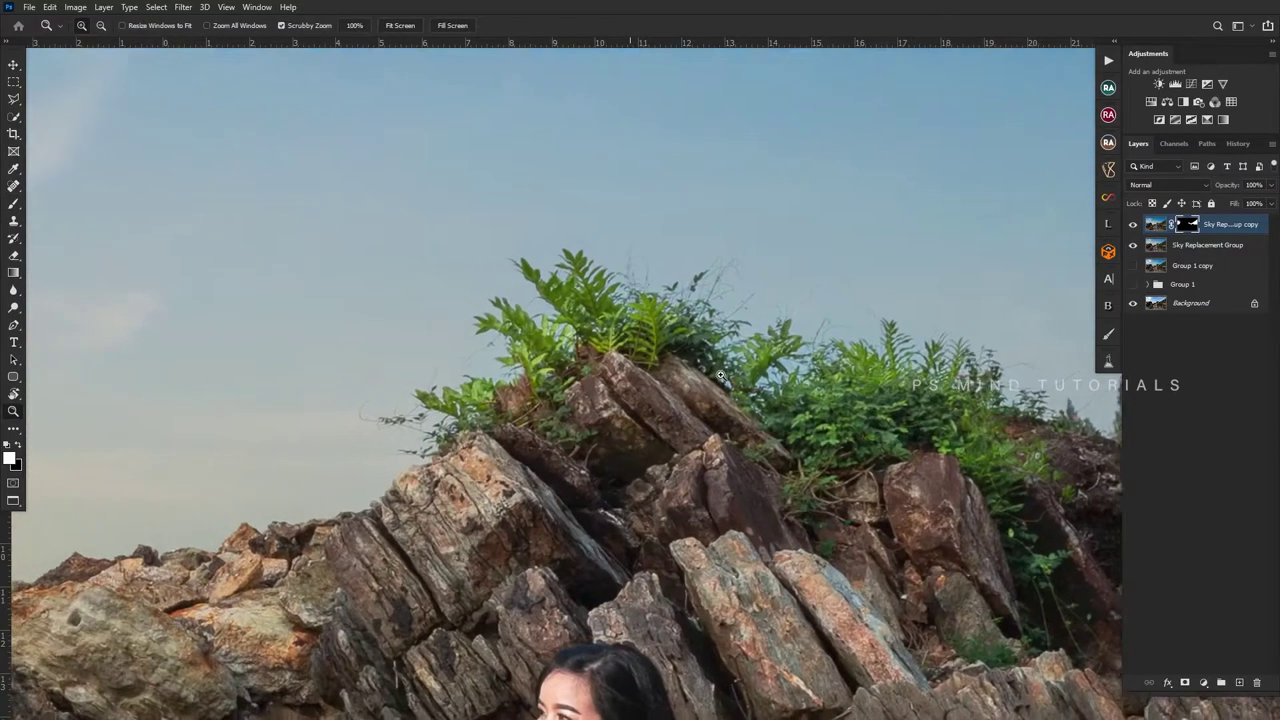
drag(632, 310, 707, 370)
alt+click(707, 370)
click(695, 404)
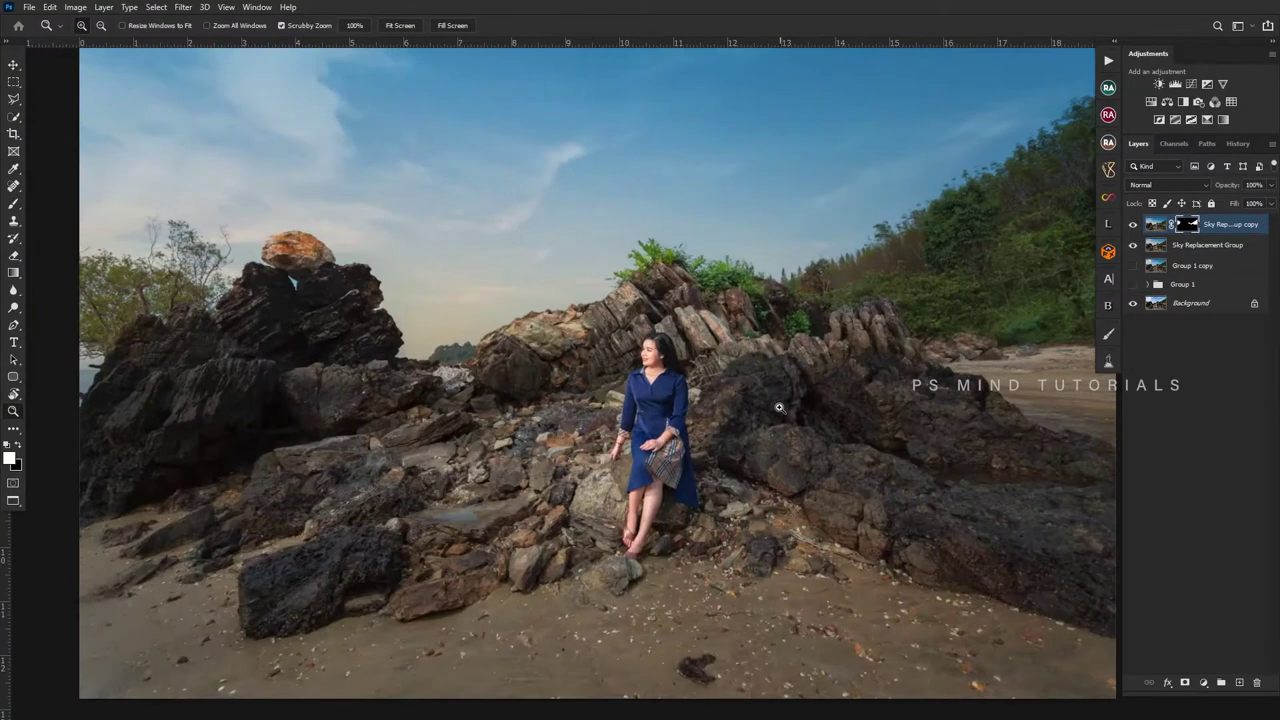
alt+click(771, 452)
scroll(771, 452, up, 3)
key(ctrl+e)
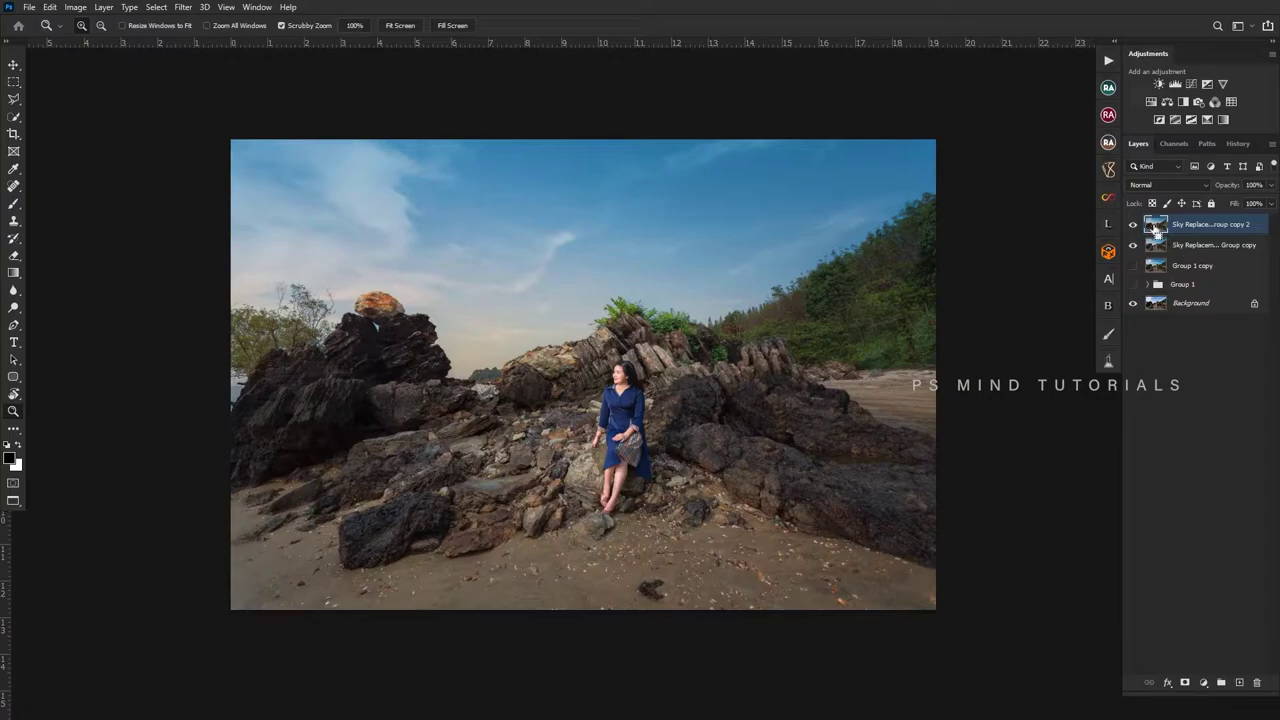
- Inspect Group 1's layers and delete Layer 2
ctrl+click(1155, 226)
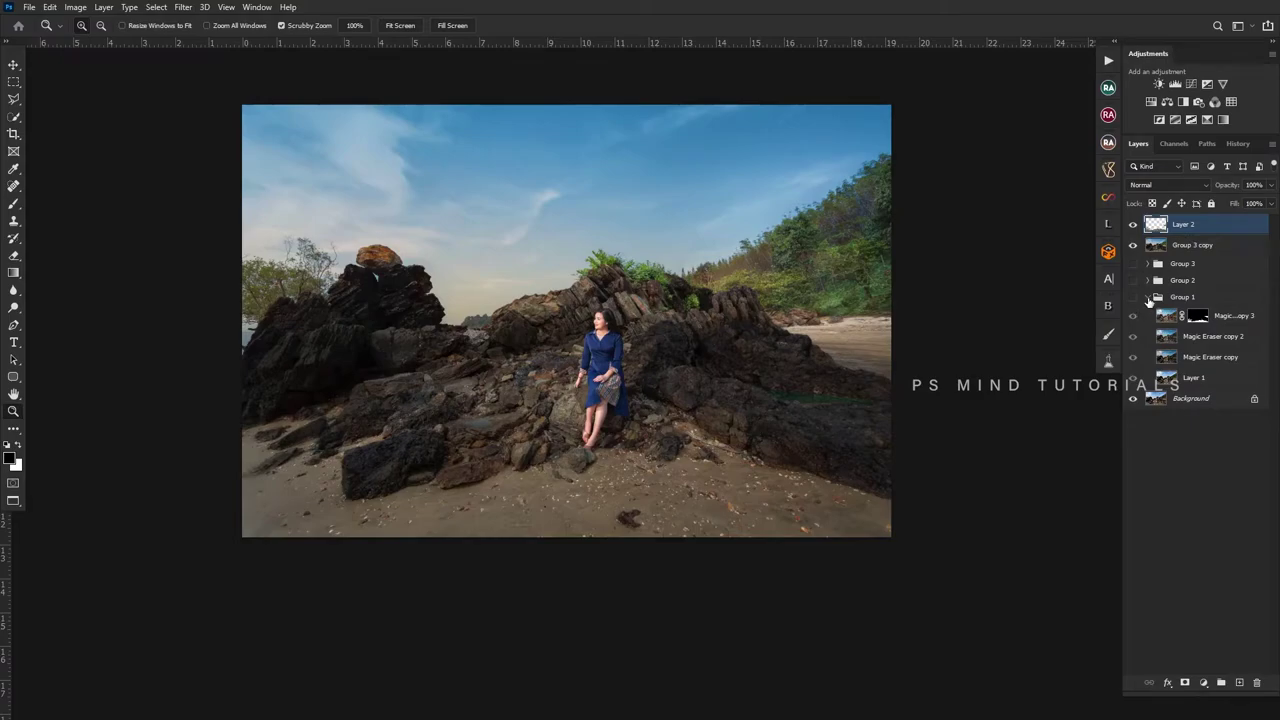
click(1147, 298)
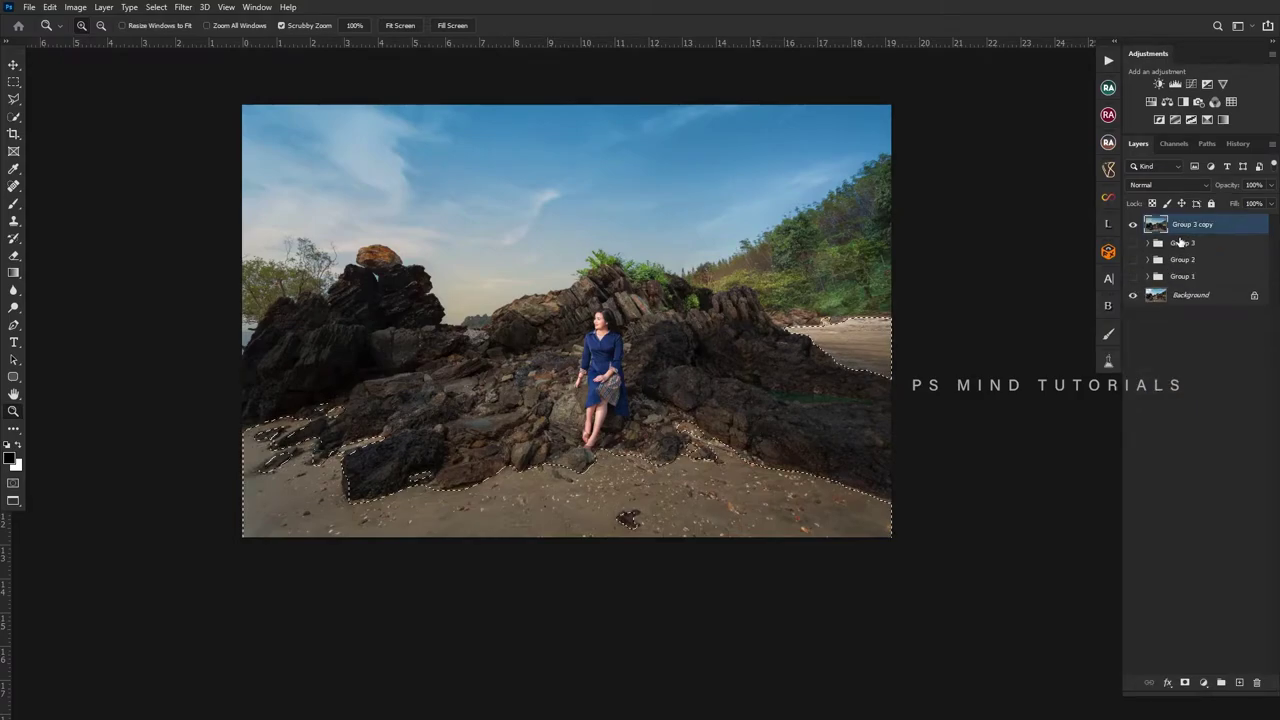
click(1147, 298)
ctrl+click(1197, 316)
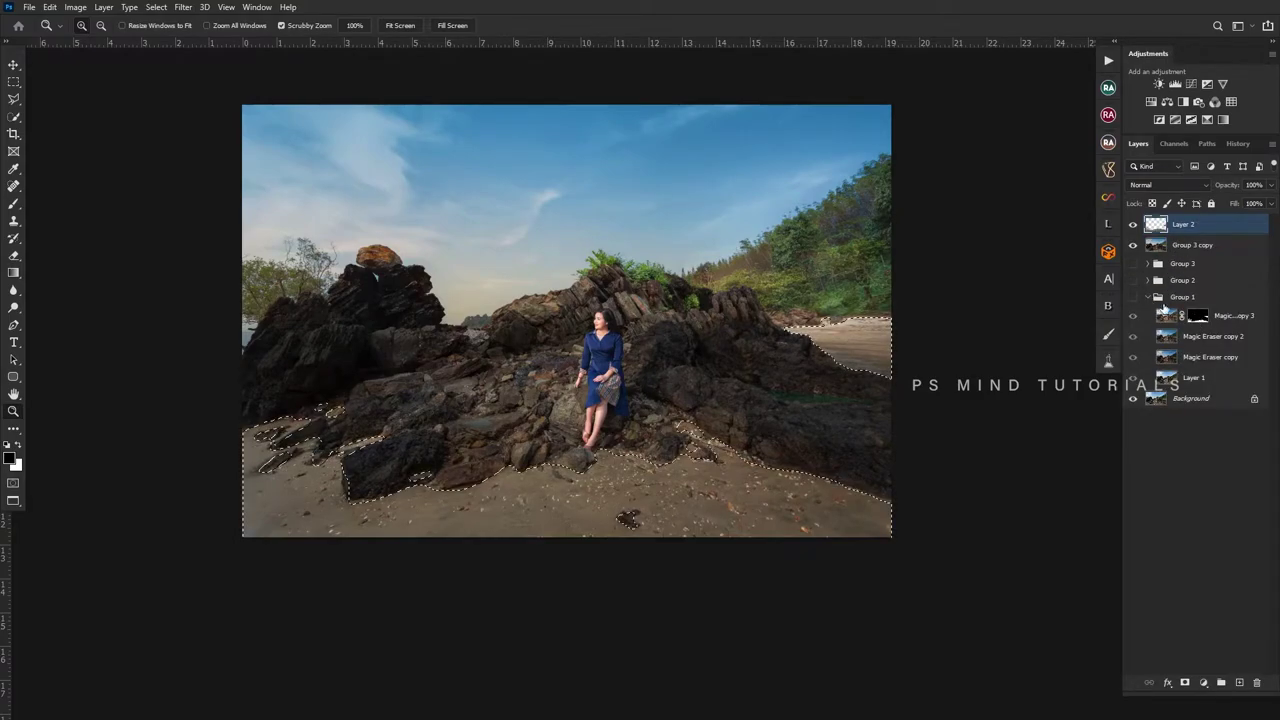
click(1147, 298)
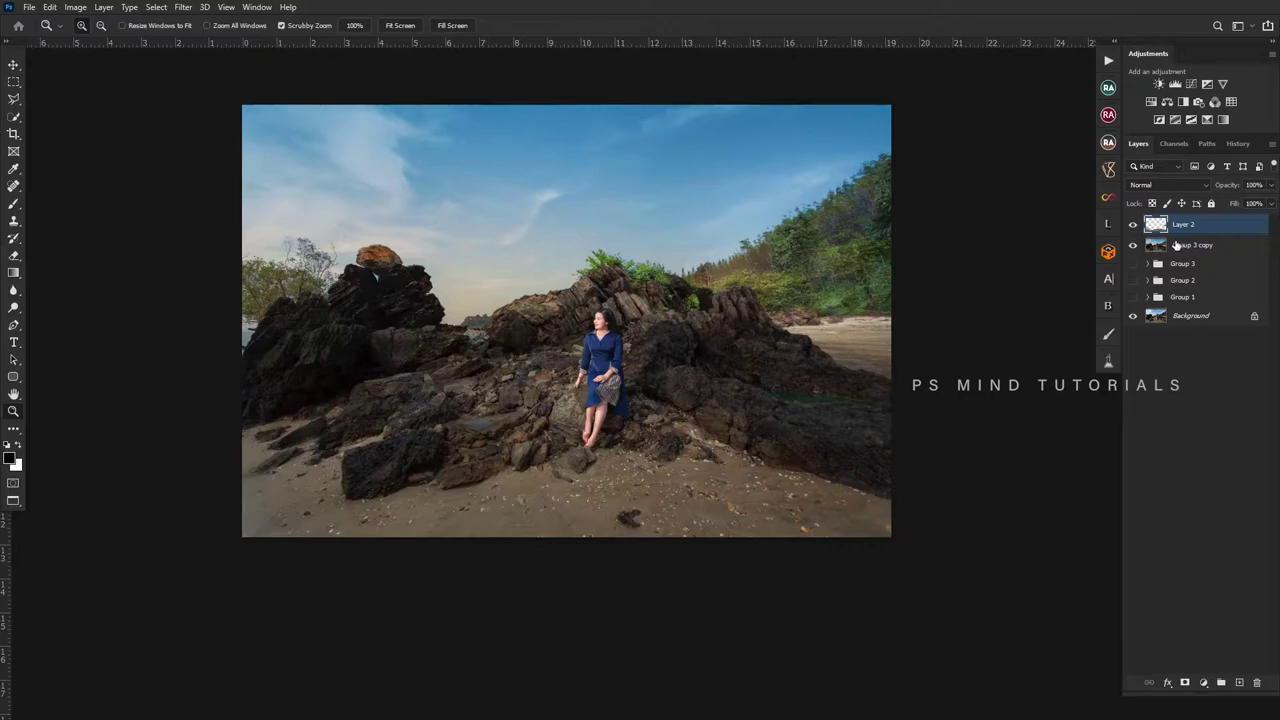
key(Delete)
- Duplicate Group 3 copy, mask it to the rocks and sand from Group 1's mask, and open Camera Raw
key(ctrl+d)
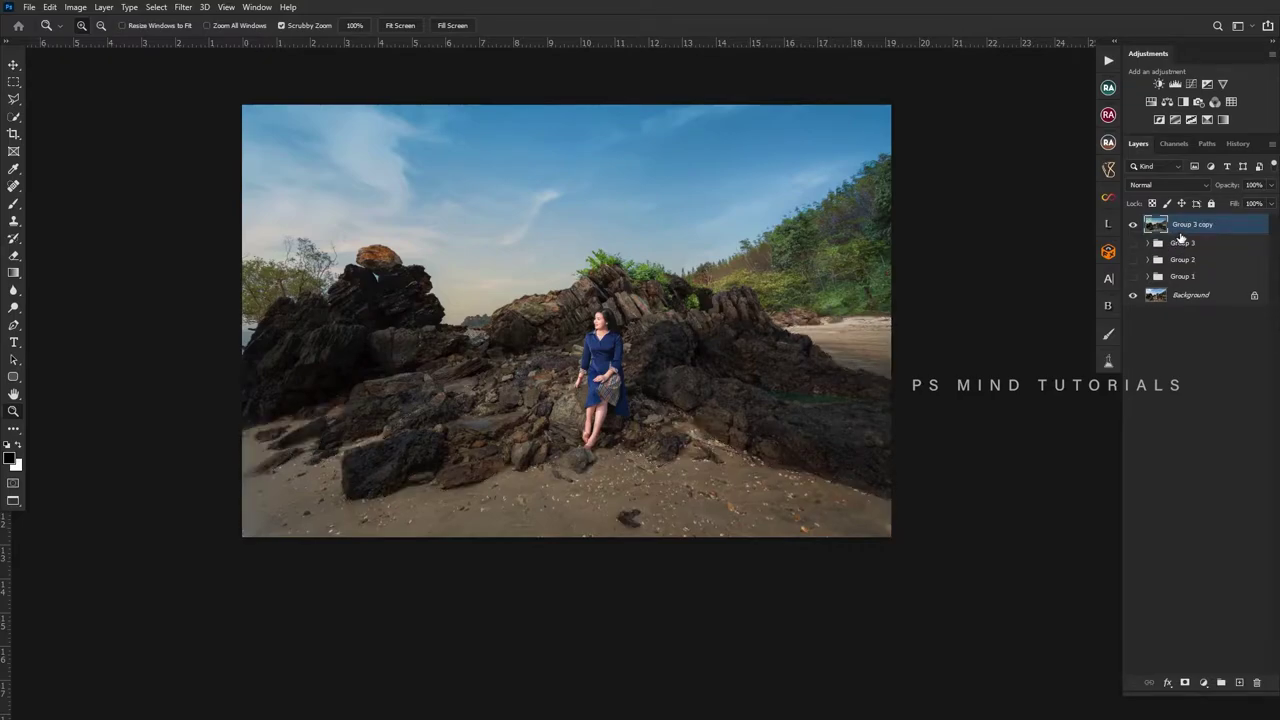
key(ctrl+j)
click(1147, 297)
ctrl+click(1197, 316)
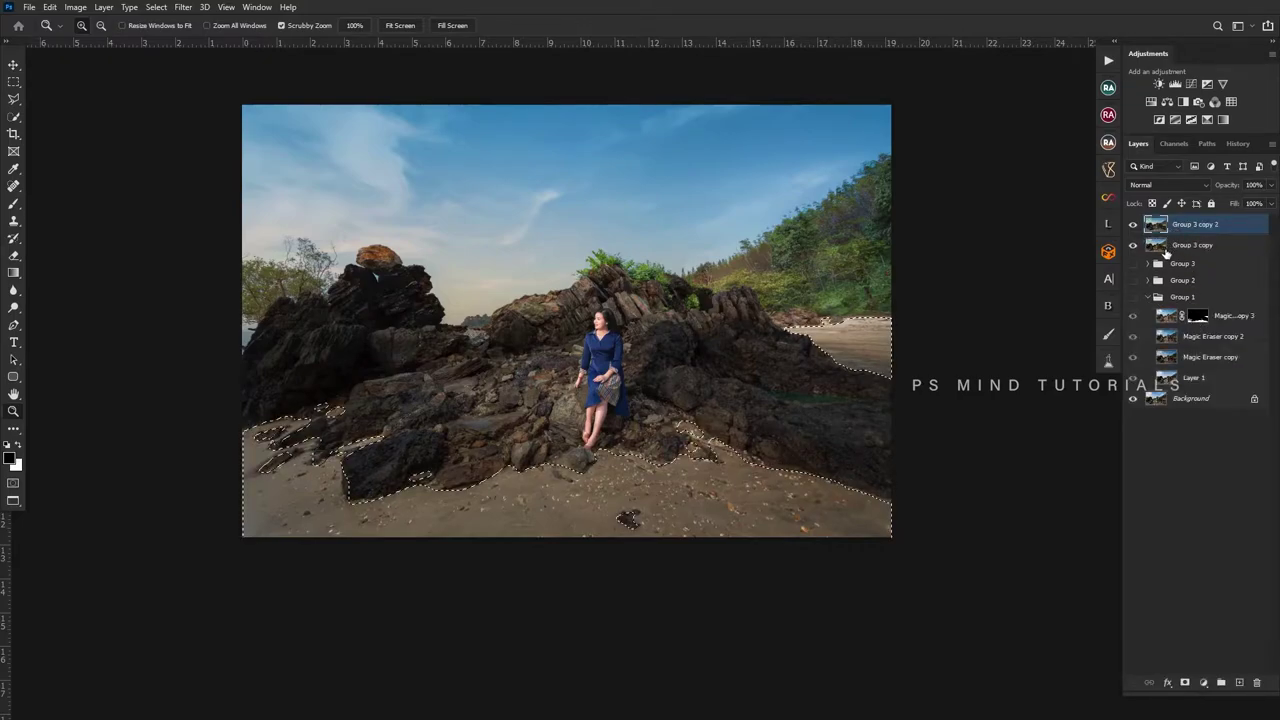
click(1185, 682)
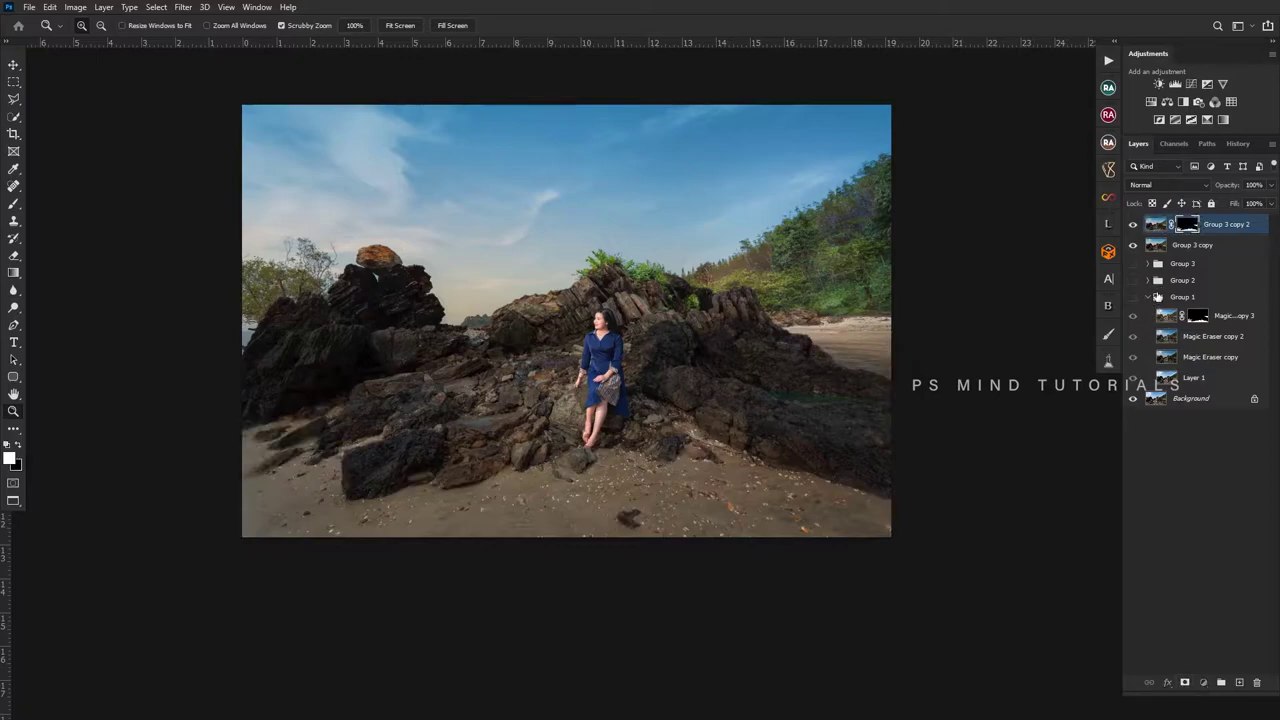
click(1148, 297)
click(1156, 226)
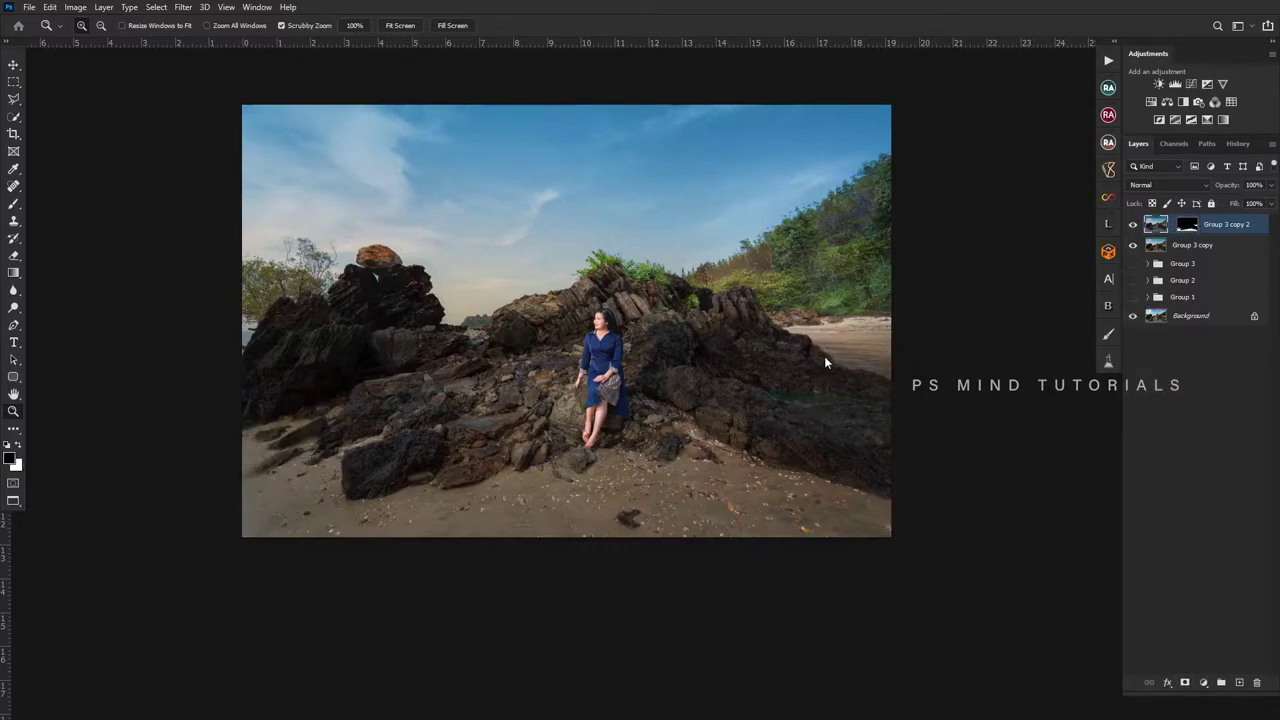
key(ctrl+shift+a)
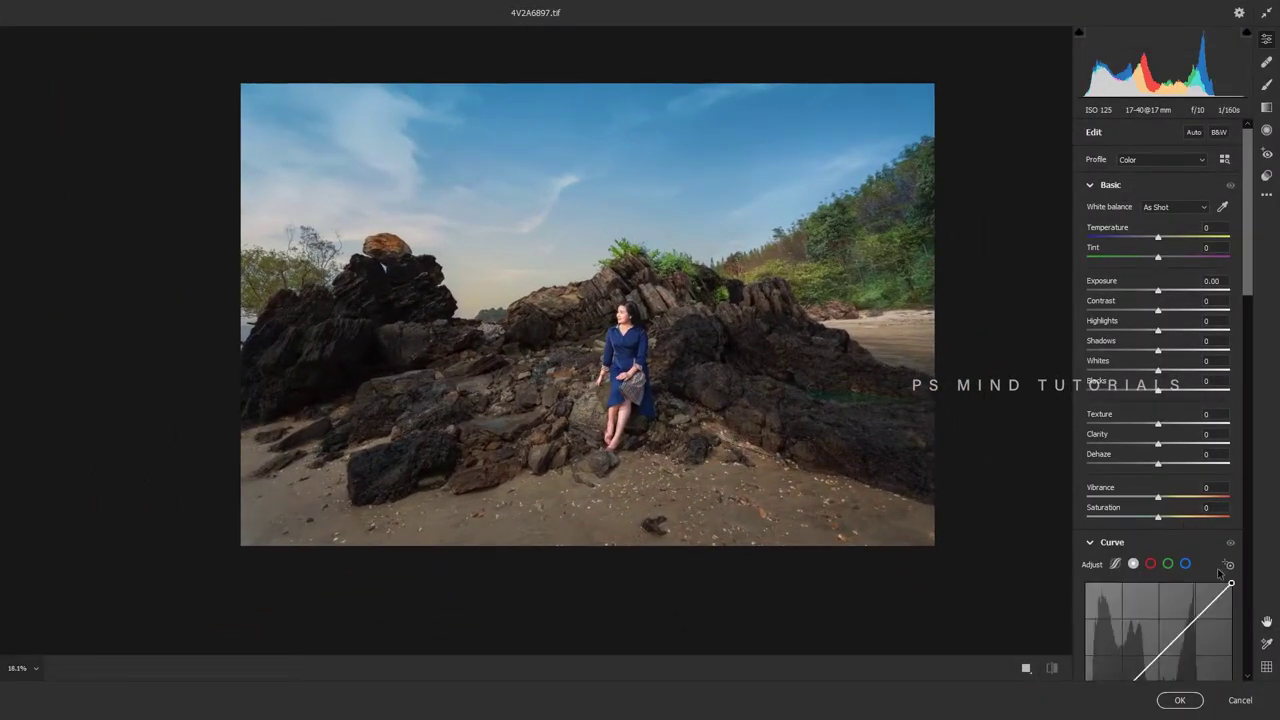
- Brighten the tone curve's highlights, tweak Tint, and raise Exposure to +0.20
drag(1231, 583, 1211, 583)
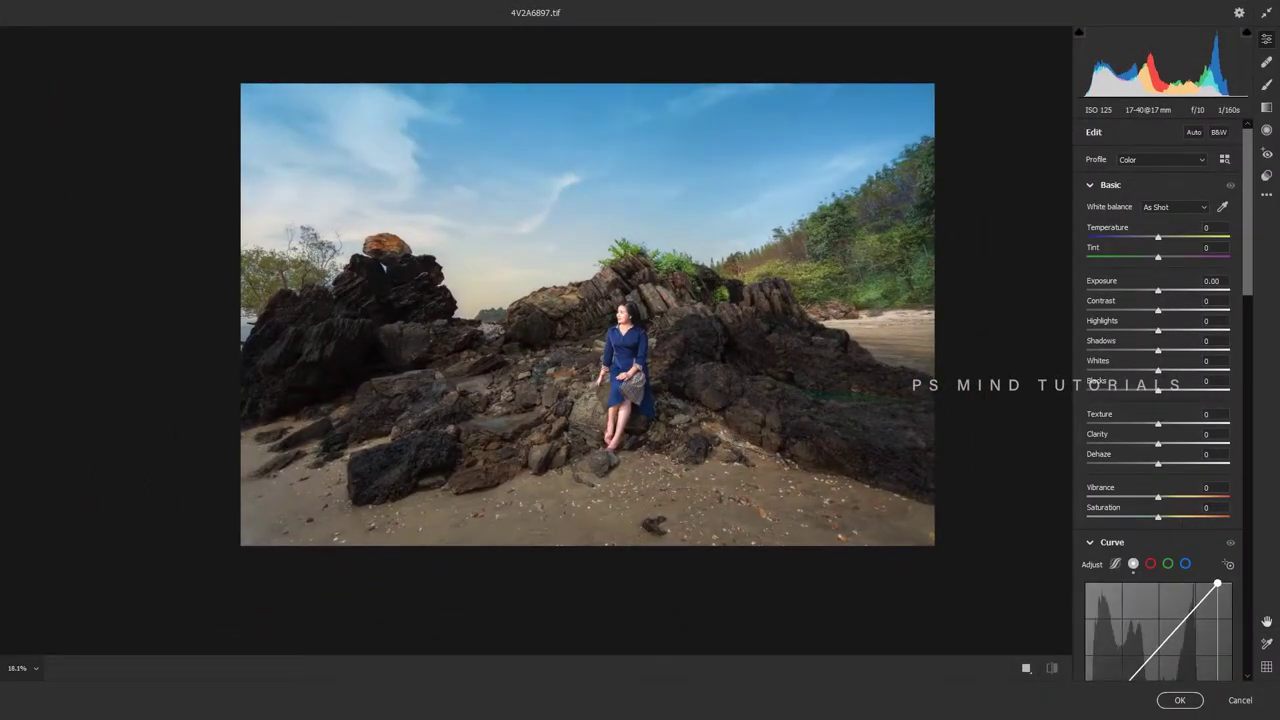
drag(1158, 258, 1166, 240)
double_click(1158, 258)
drag(1159, 291, 1157, 259)
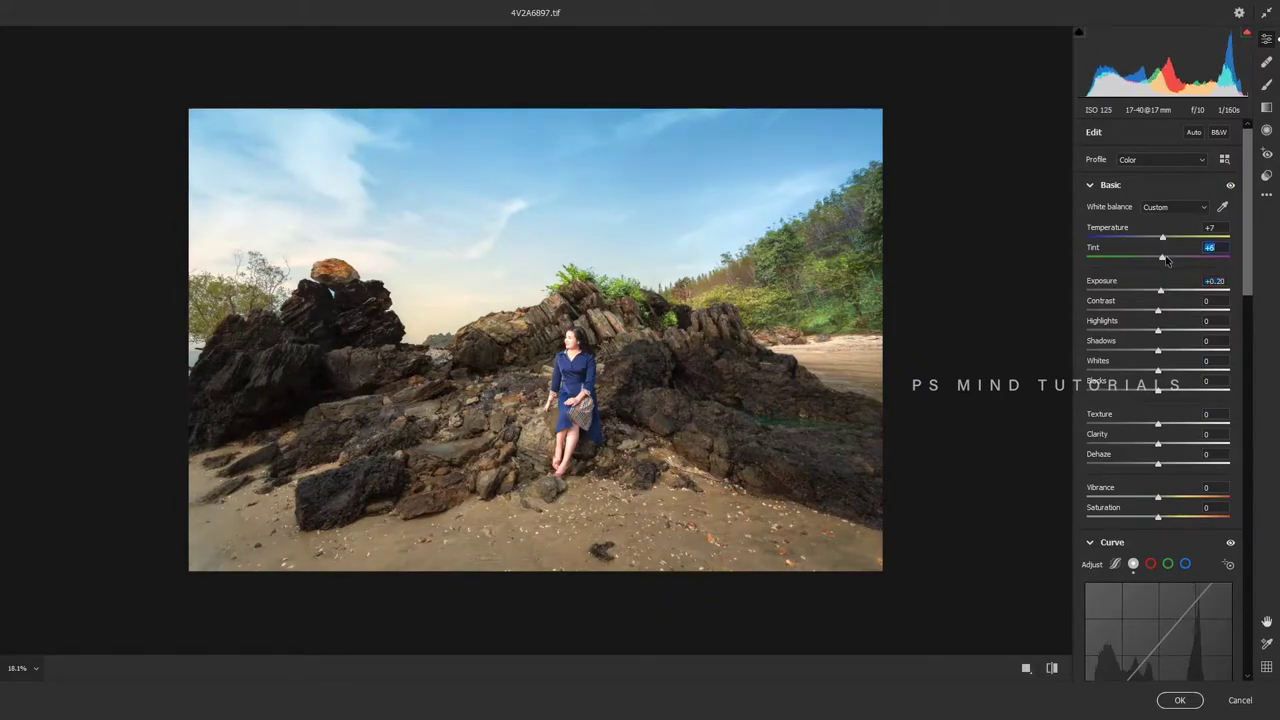
- Try a graduated filter over the lower-left rocks, then remove it
key(g)
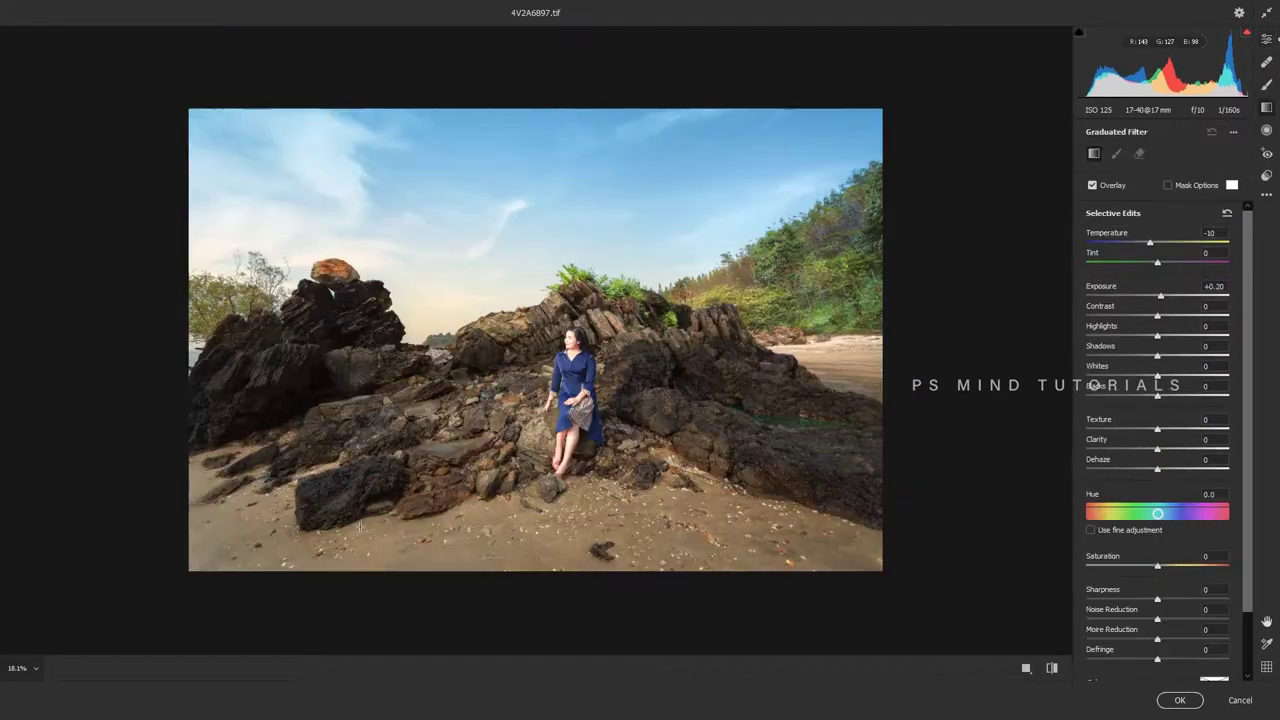
mouse_move(363, 521)
mouse_down()
mouse_move(388, 440)
mouse_move(365, 440)
mouse_up()
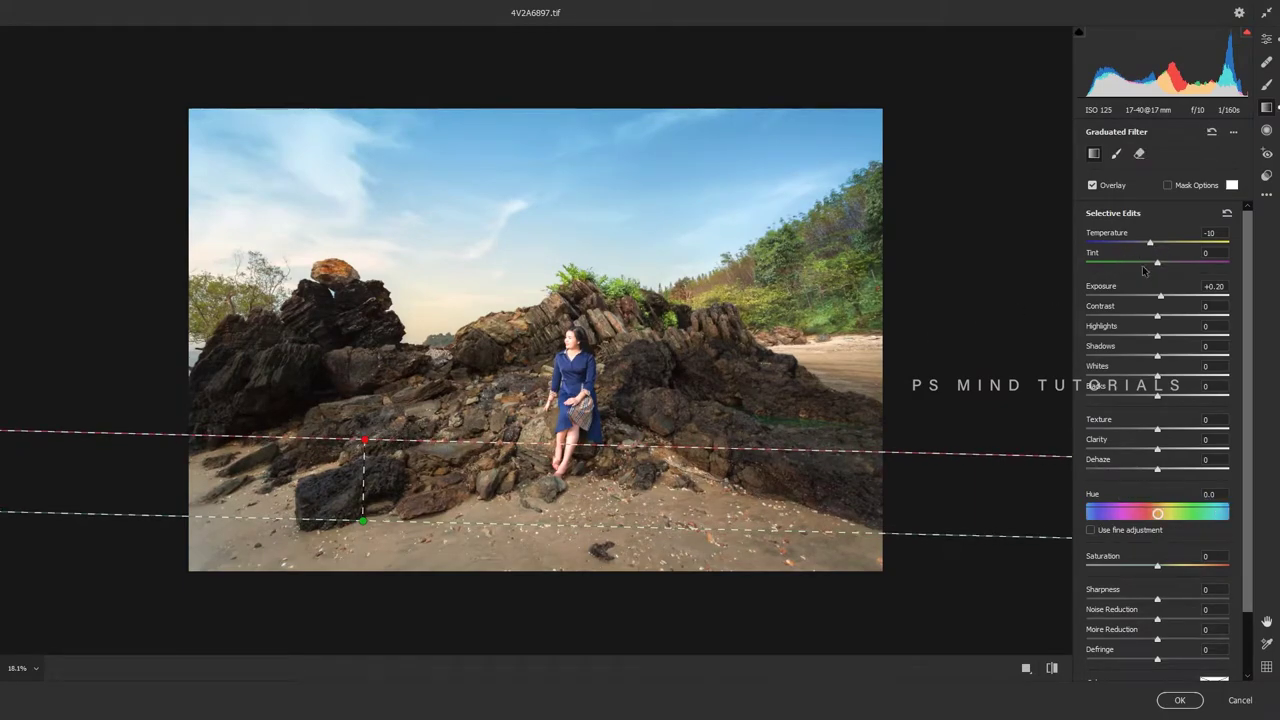
drag(476, 528, 505, 430)
click(573, 427)
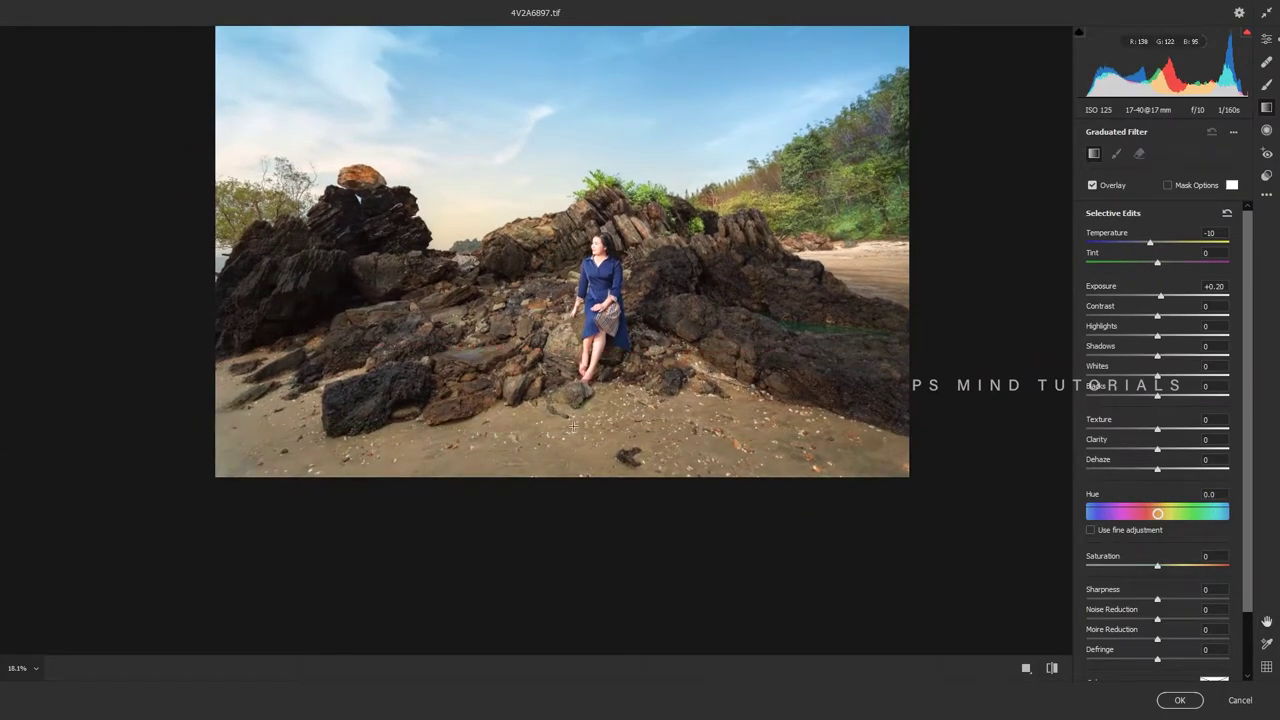
- Add a wide radial filter across the rocks and a smaller one on the right rocks
key(j)
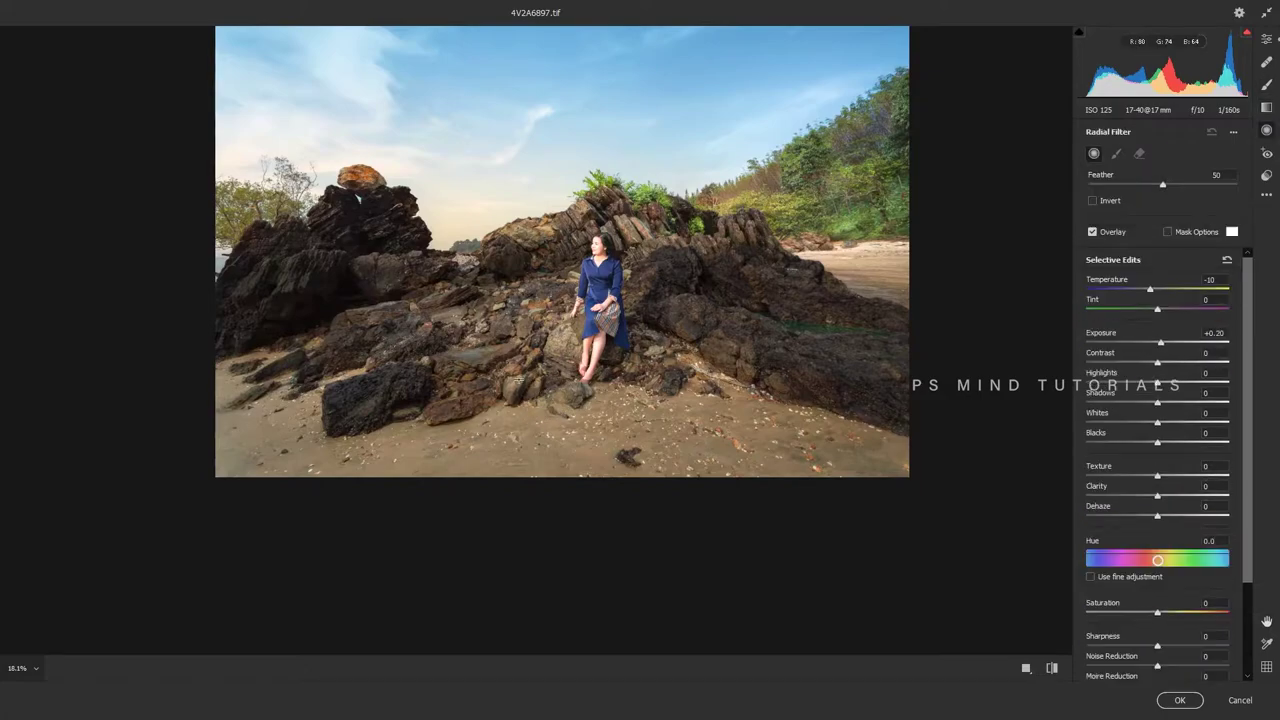
mouse_move(505, 373)
mouse_down()
mouse_move(855, 422)
mouse_move(924, 372)
mouse_up()
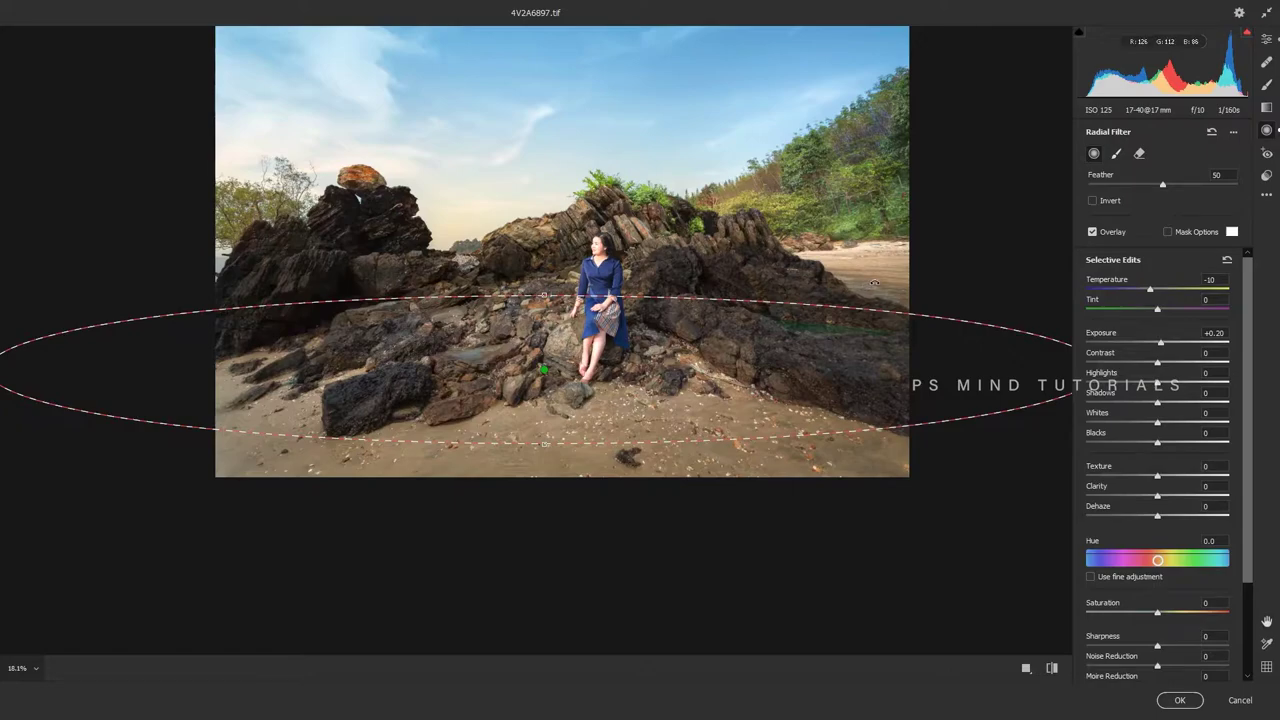
drag(875, 245, 1052, 262)
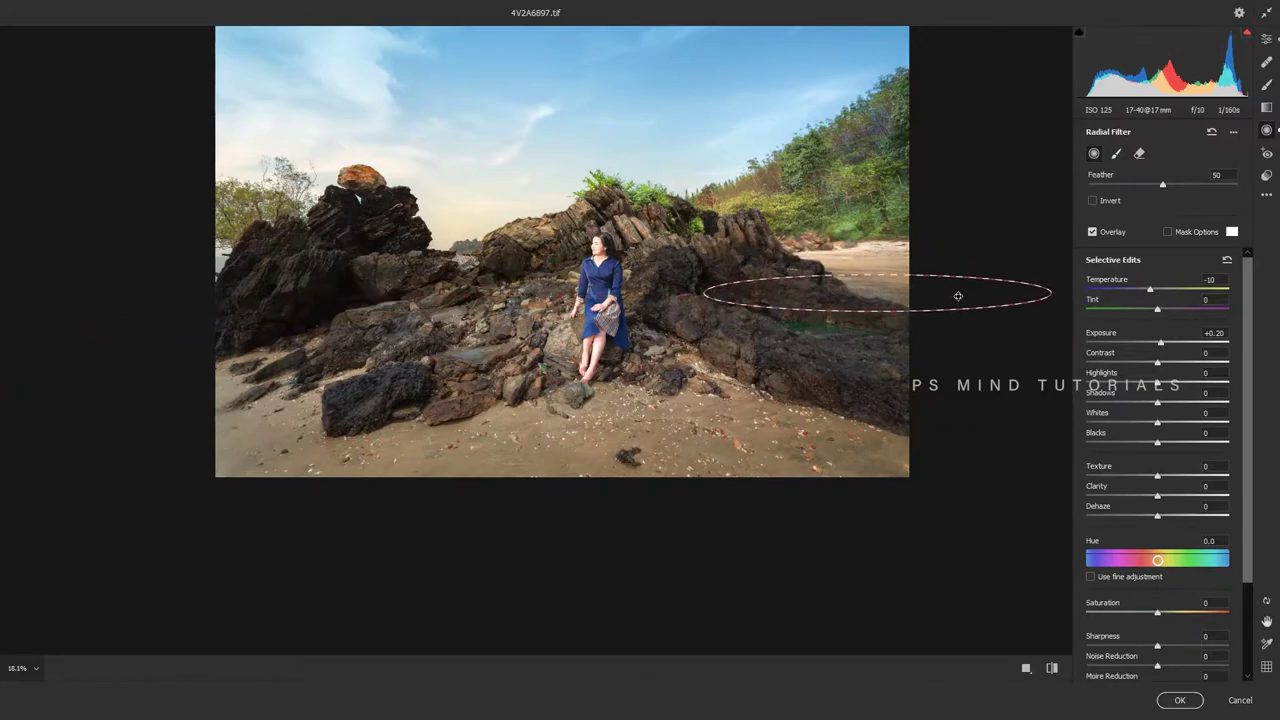
drag(957, 245, 965, 295)
- Darken the bottom sand with a graduated filter at Exposure -0.25 and apply Camera Raw
key(g)
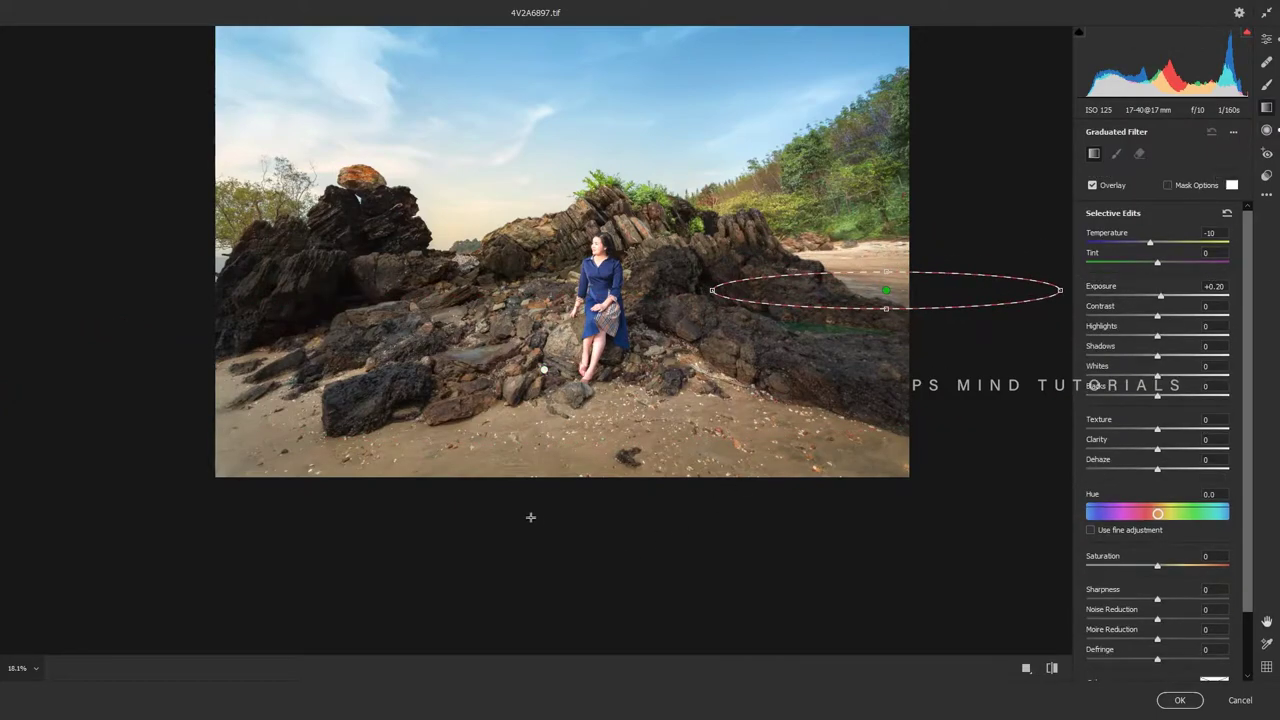
drag(557, 488, 555, 400)
click(1227, 213)
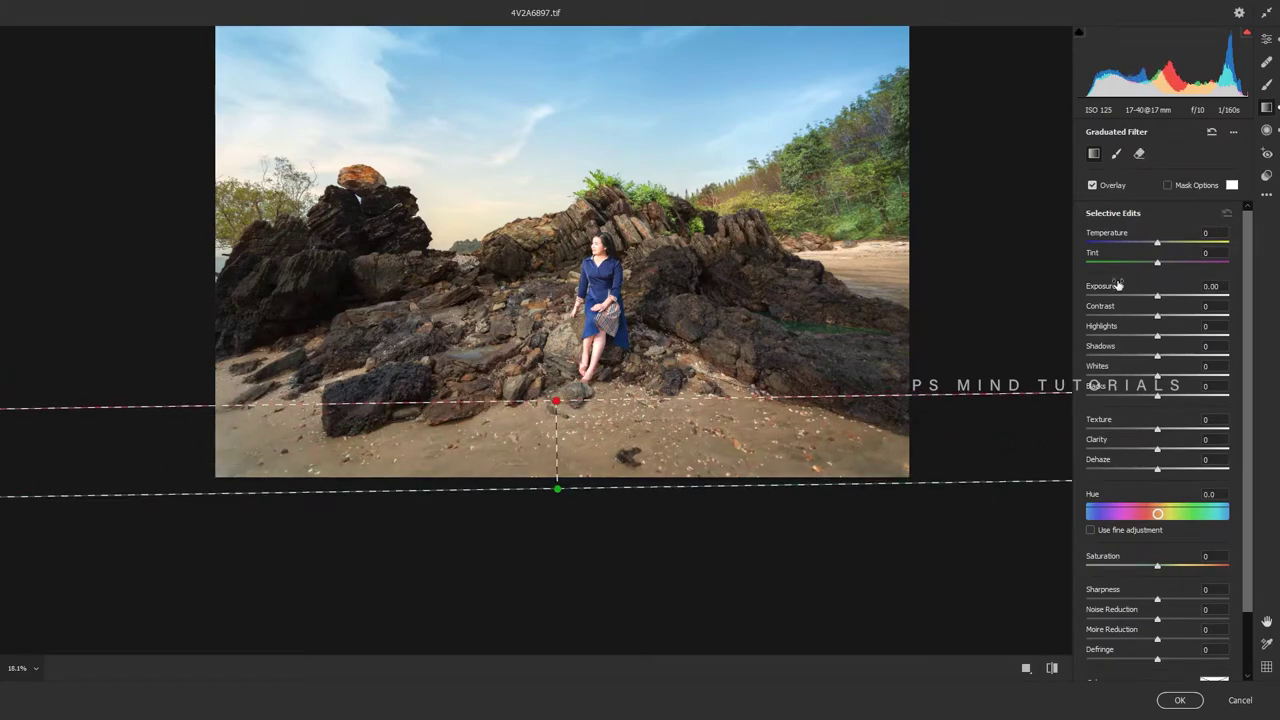
drag(1157, 297, 1151, 298)
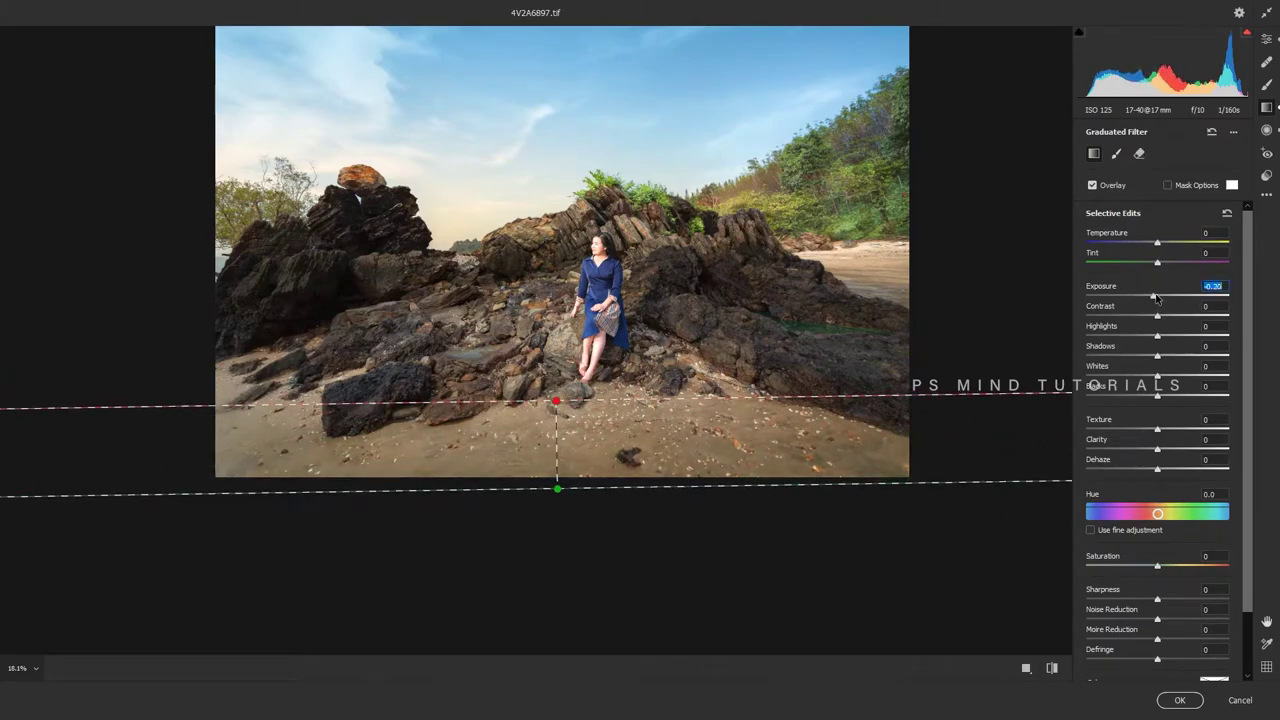
key(e)
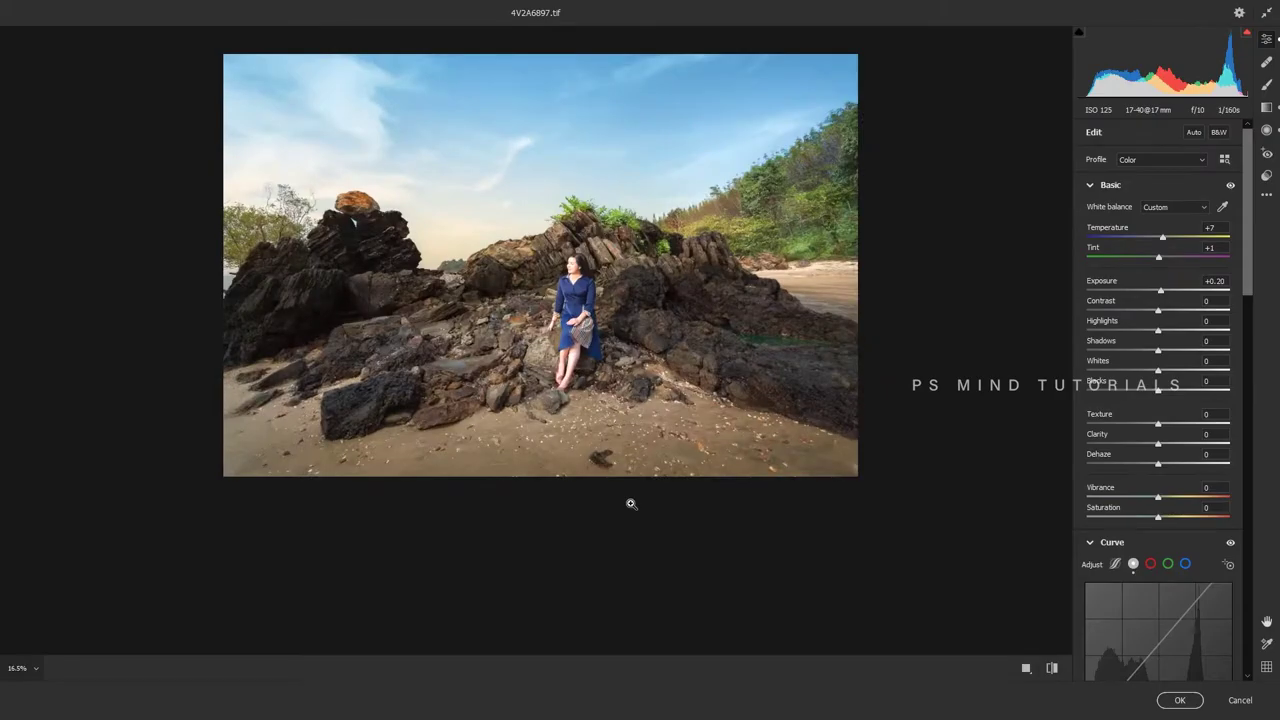
key(Return)
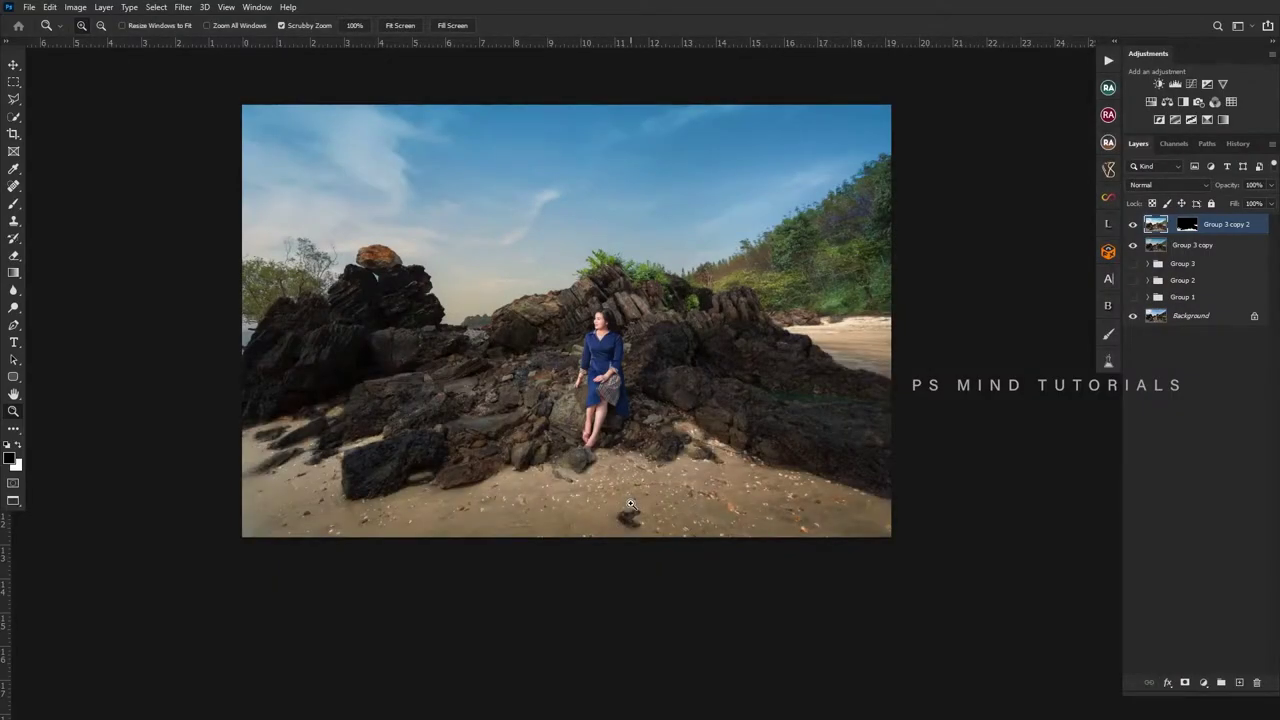
- Zoom into the lower-left rocks and sand and ready a white brush on the Group 3 copy 2 mask
scroll(431, 514, up, 5)
scroll(550, 550, down, 5)
scroll(680, 545, down, 3)
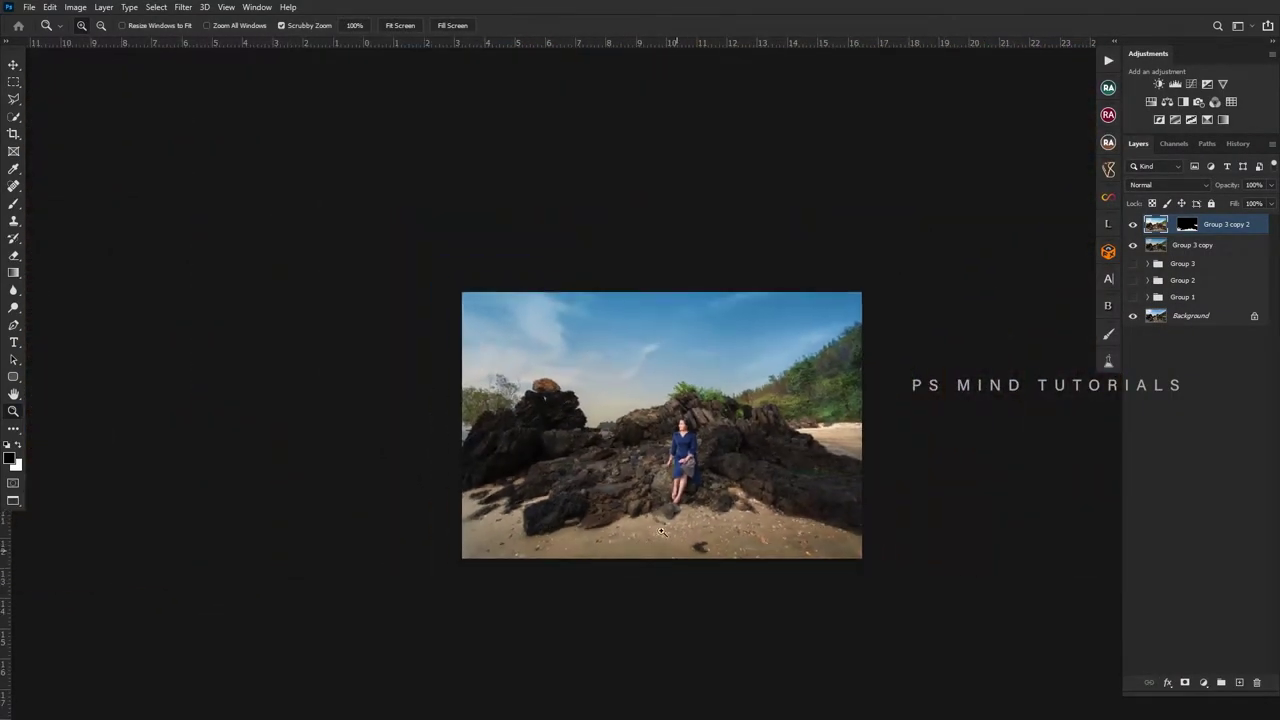
mouse_move(731, 554)
mouse_down()
mouse_move(824, 544)
mouse_move(792, 487)
mouse_up()
scroll(819, 551, down, 5)
scroll(790, 532, up, 1)
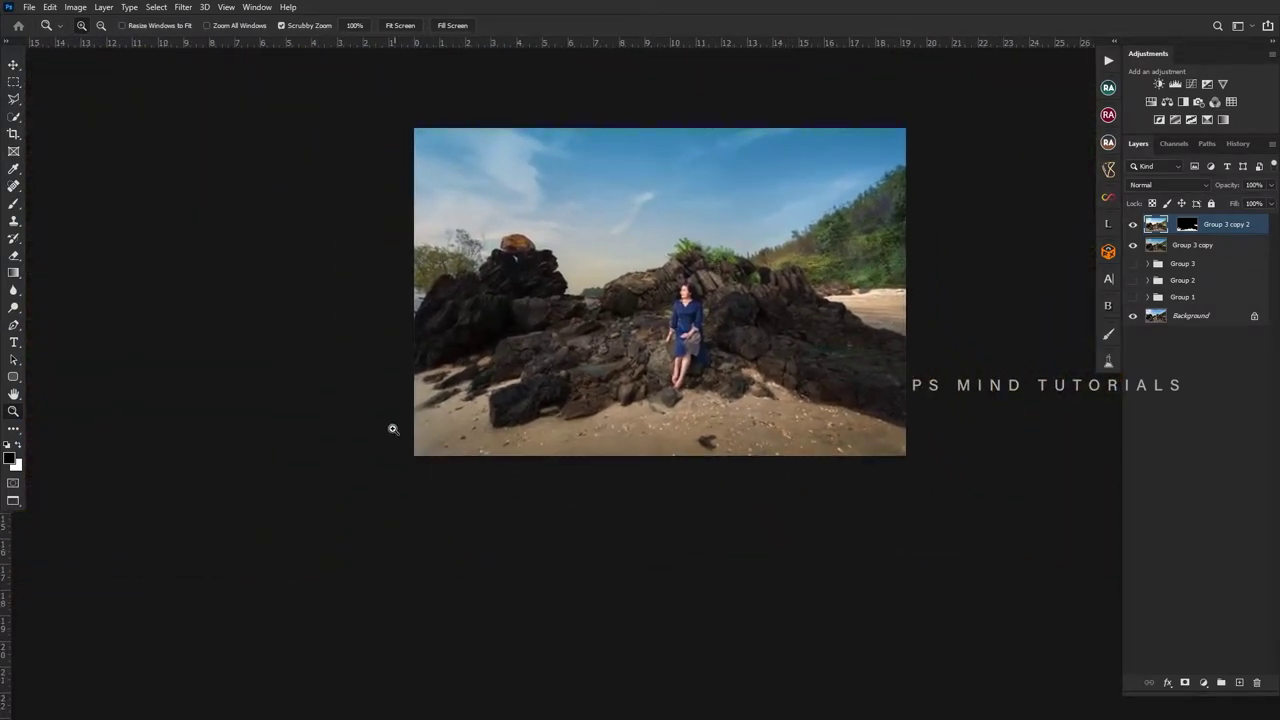
drag(392, 428, 491, 477)
drag(841, 267, 808, 347)
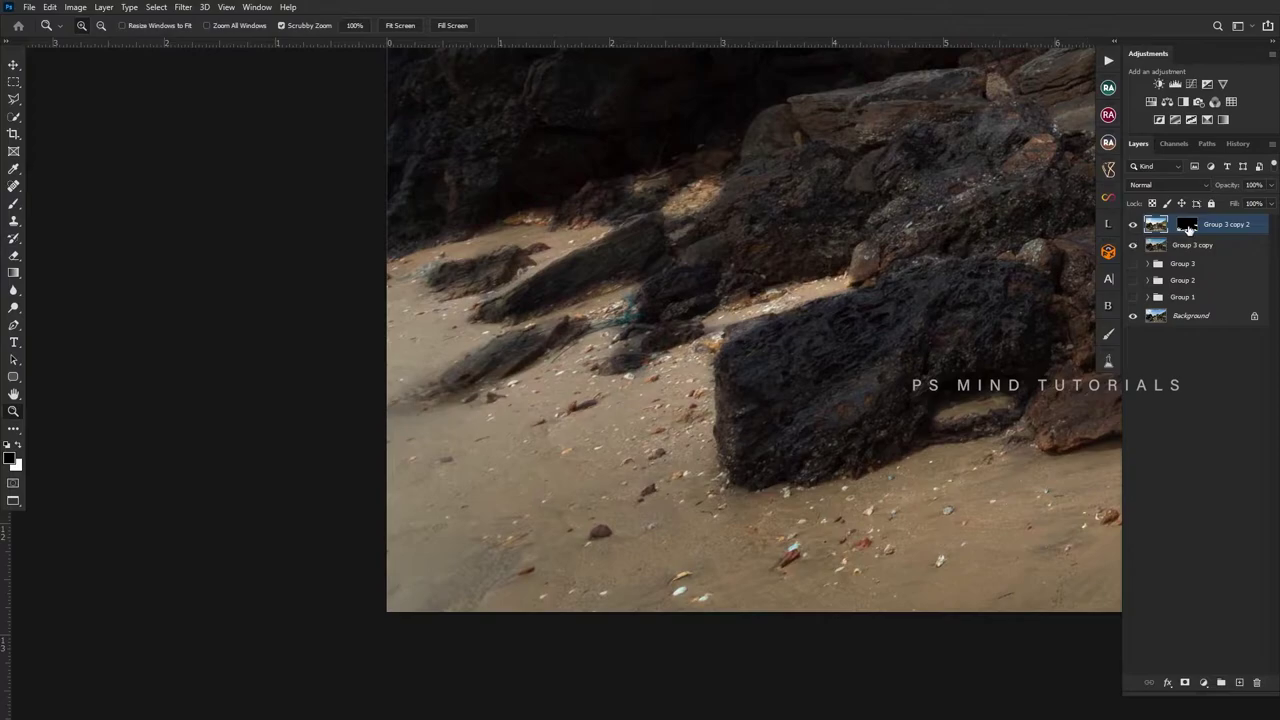
click(1187, 229)
key(x)
key(b)
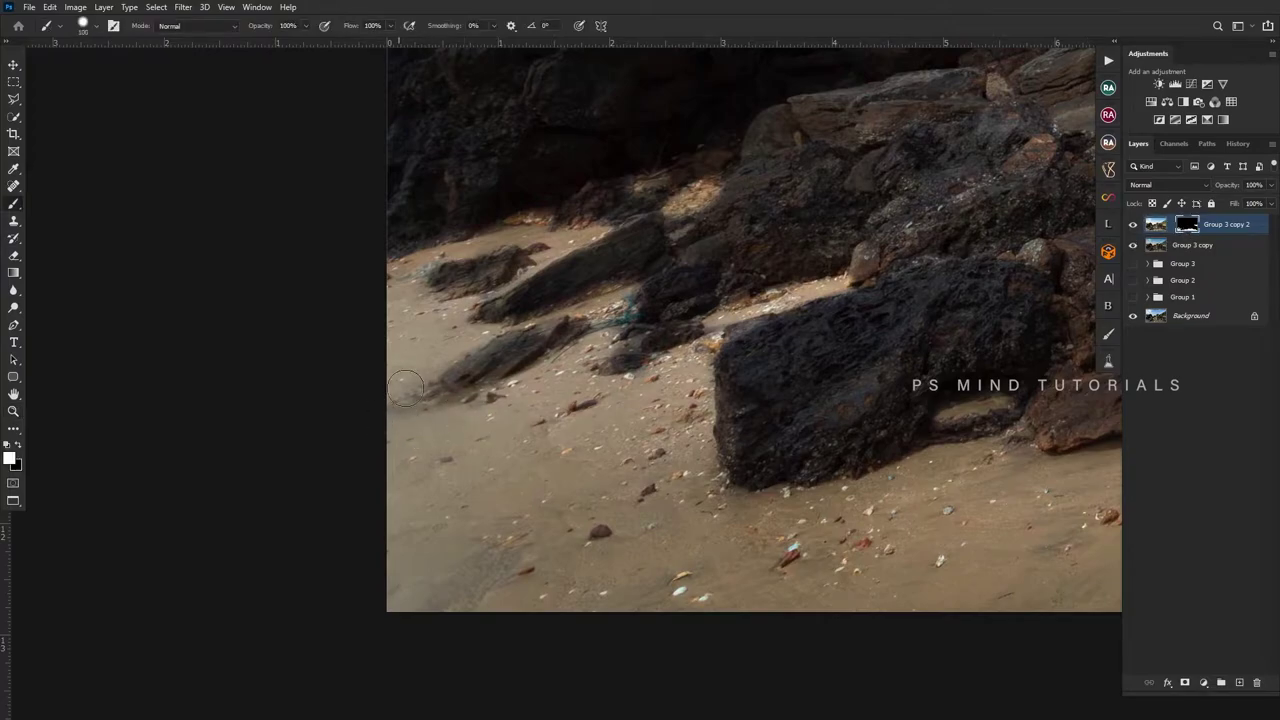
key(bracketleft)
- Compare the layer on and off, pick another brush preset, and switch to black
click(1133, 224)
right_click(963, 283)
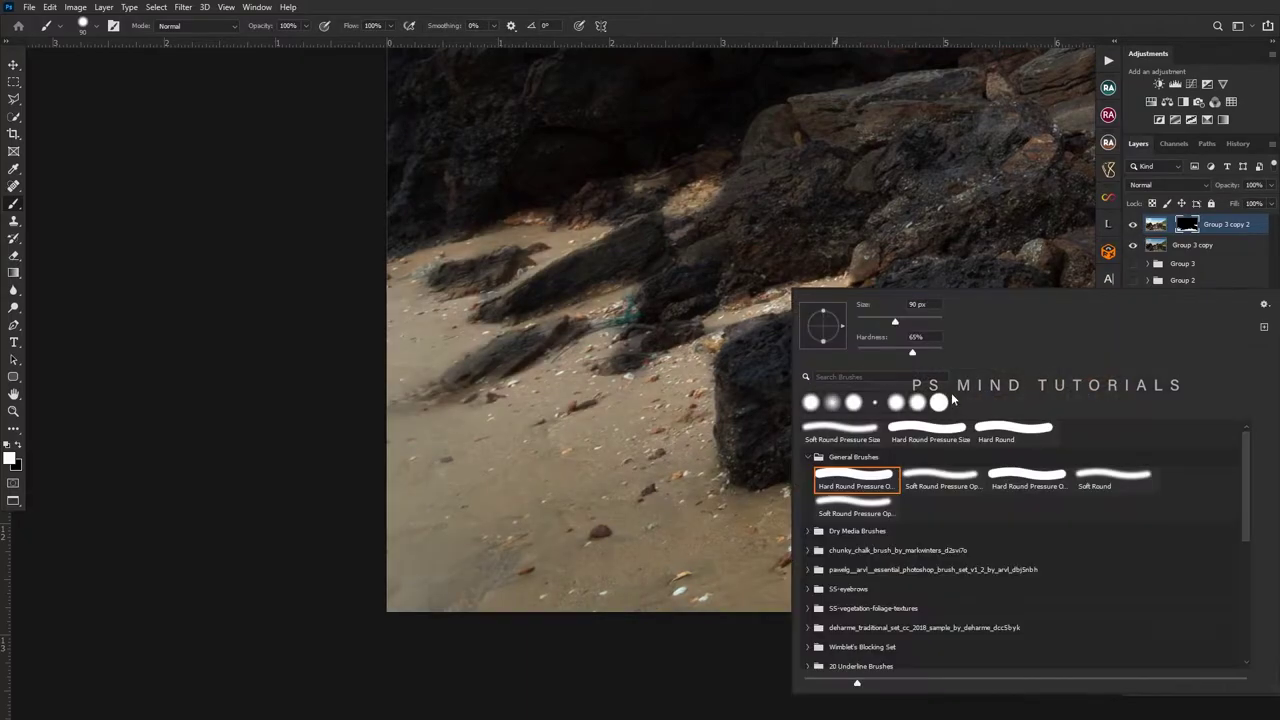
double_click(918, 481)
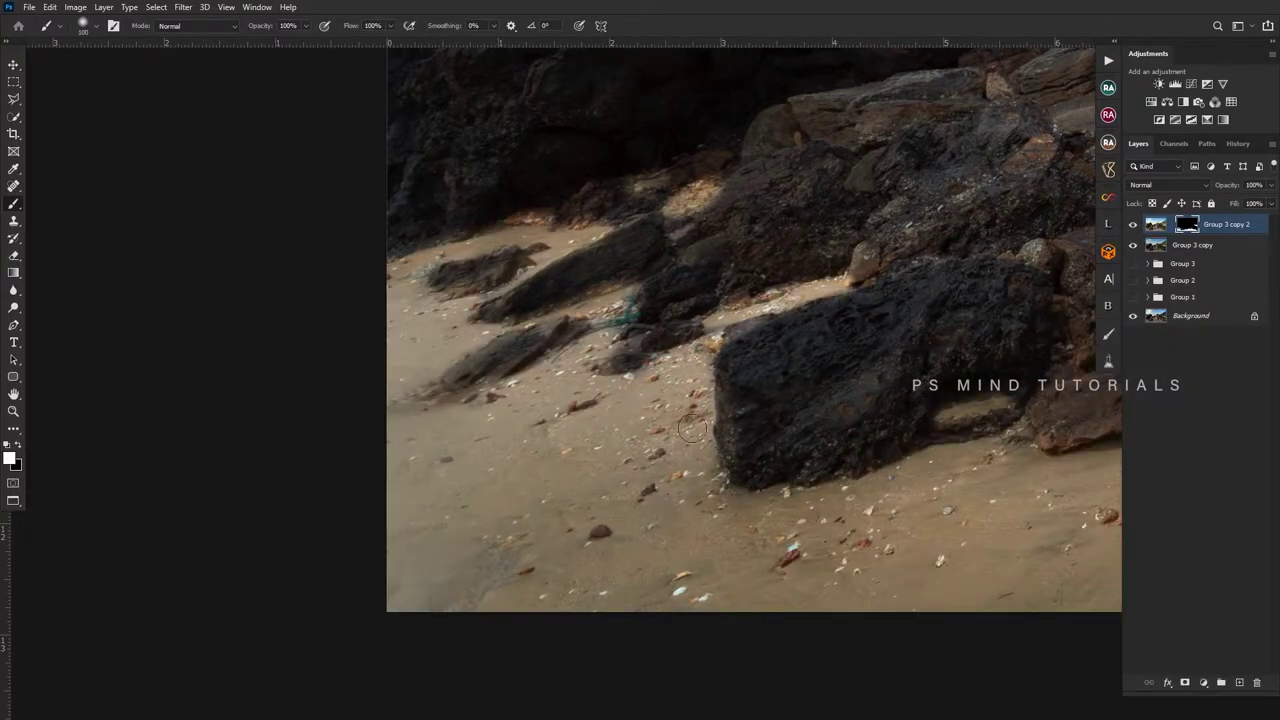
key(x)
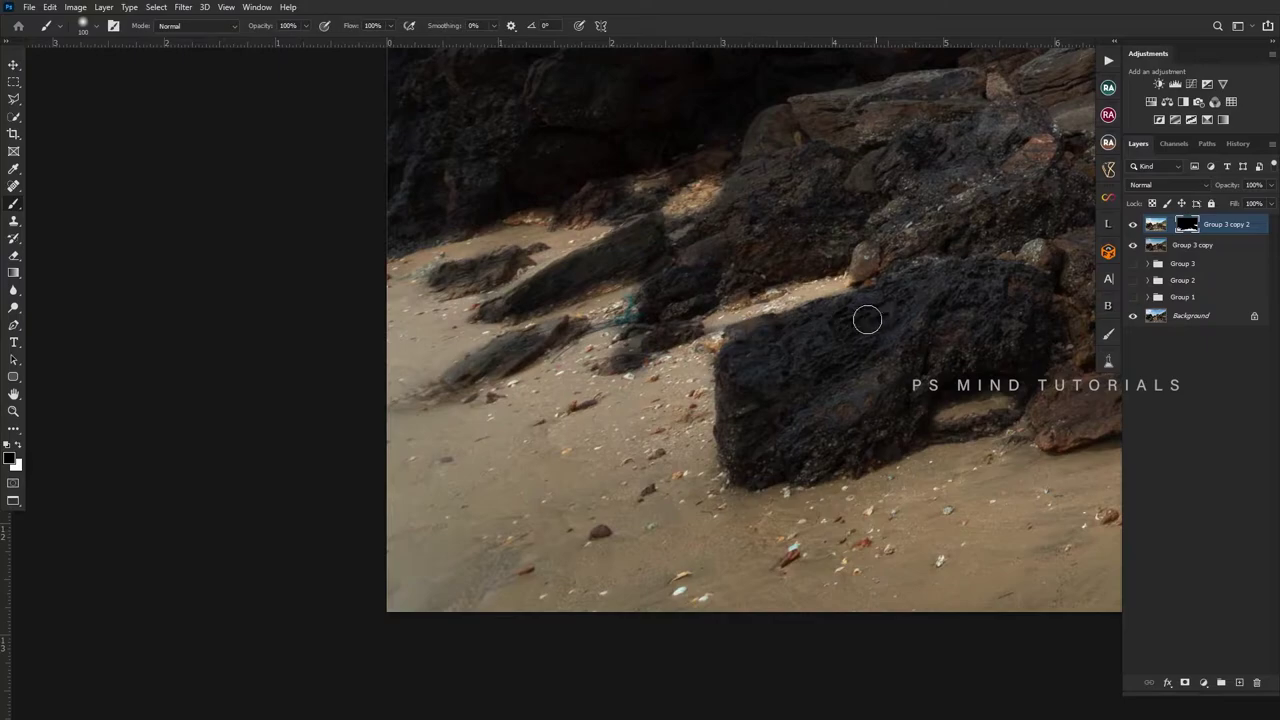
key(bracketleft)
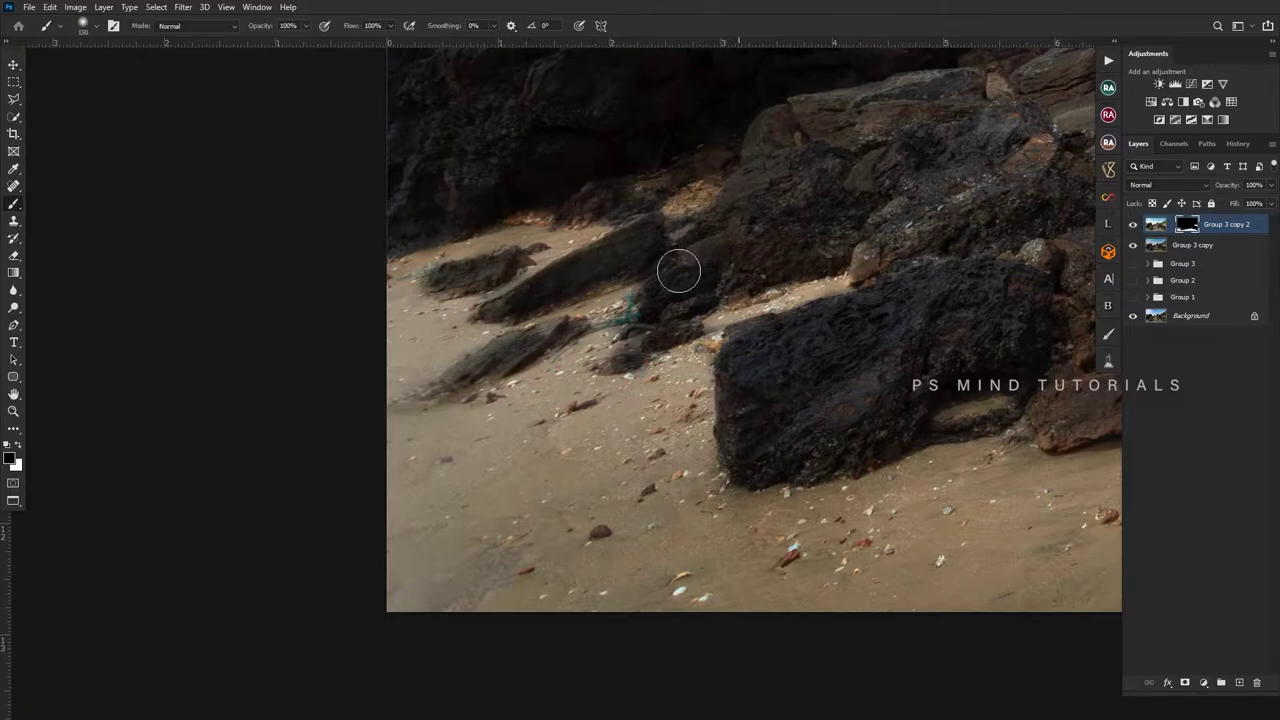
- Move along the rocks by the woman's legs and switch back to a smaller white brush
drag(840, 340, 318, 281)
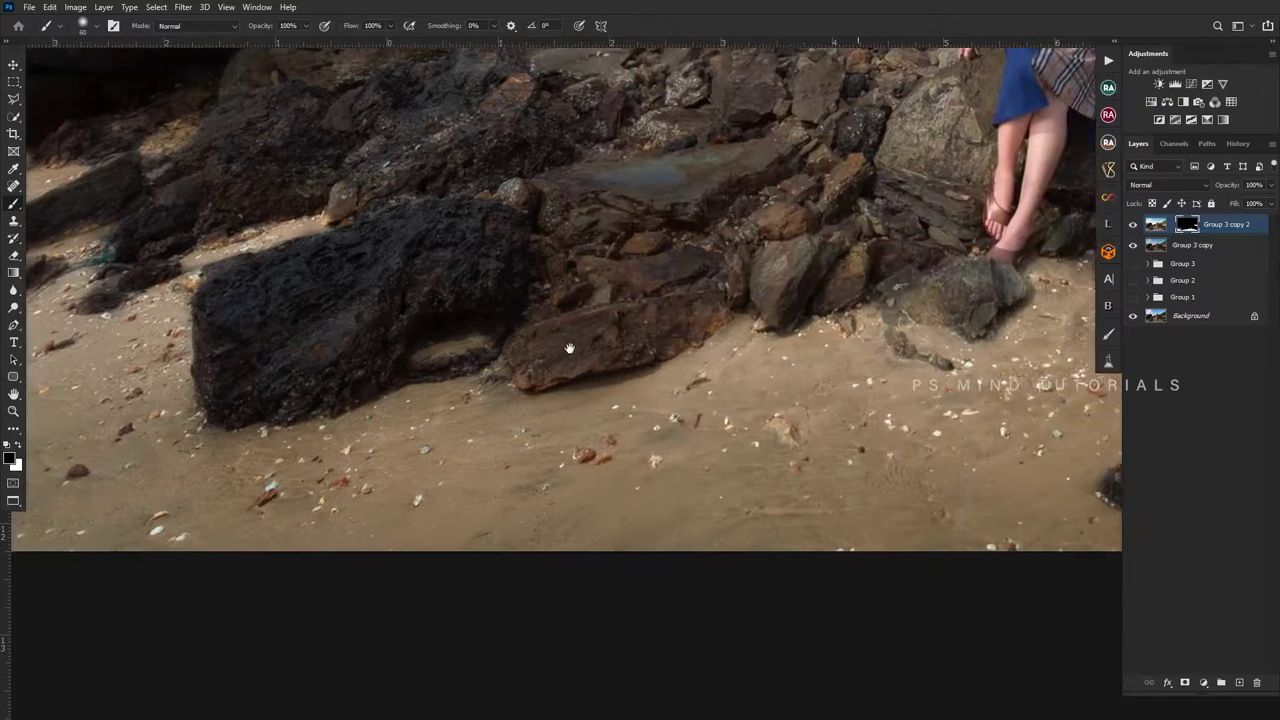
drag(990, 288, 675, 400)
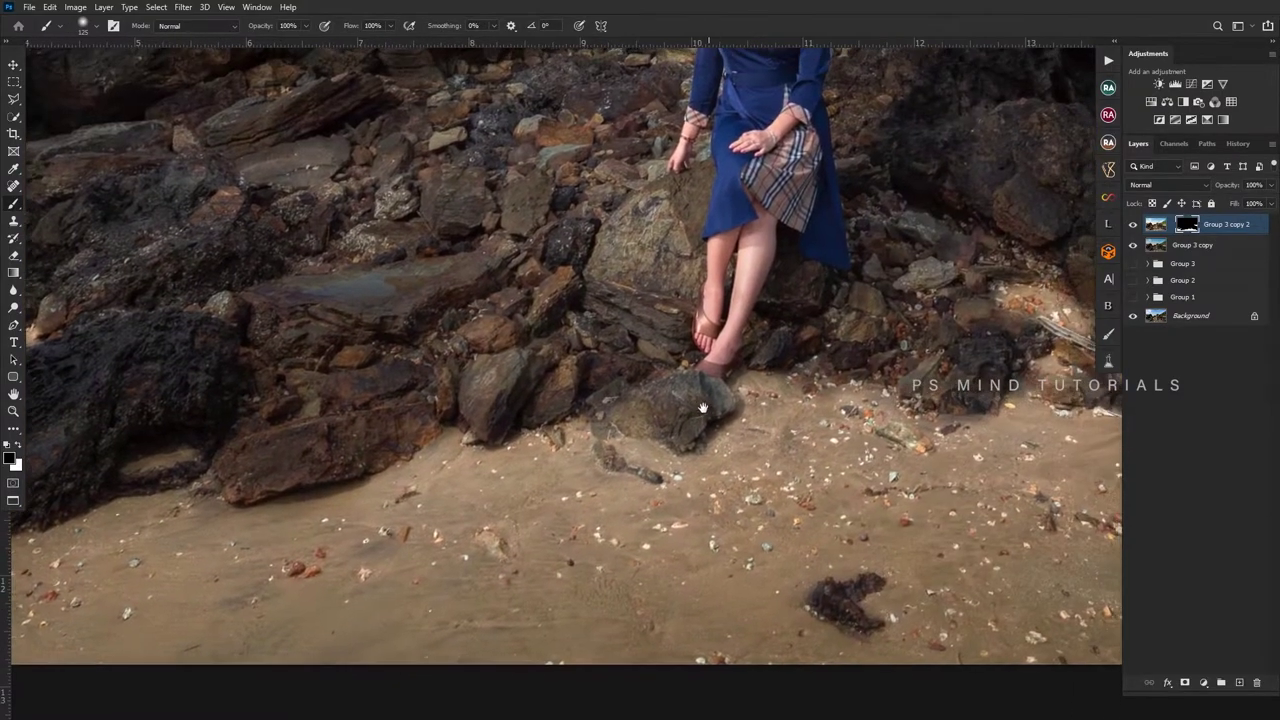
scroll(620, 460, down, 2)
scroll(620, 460, right, 3)
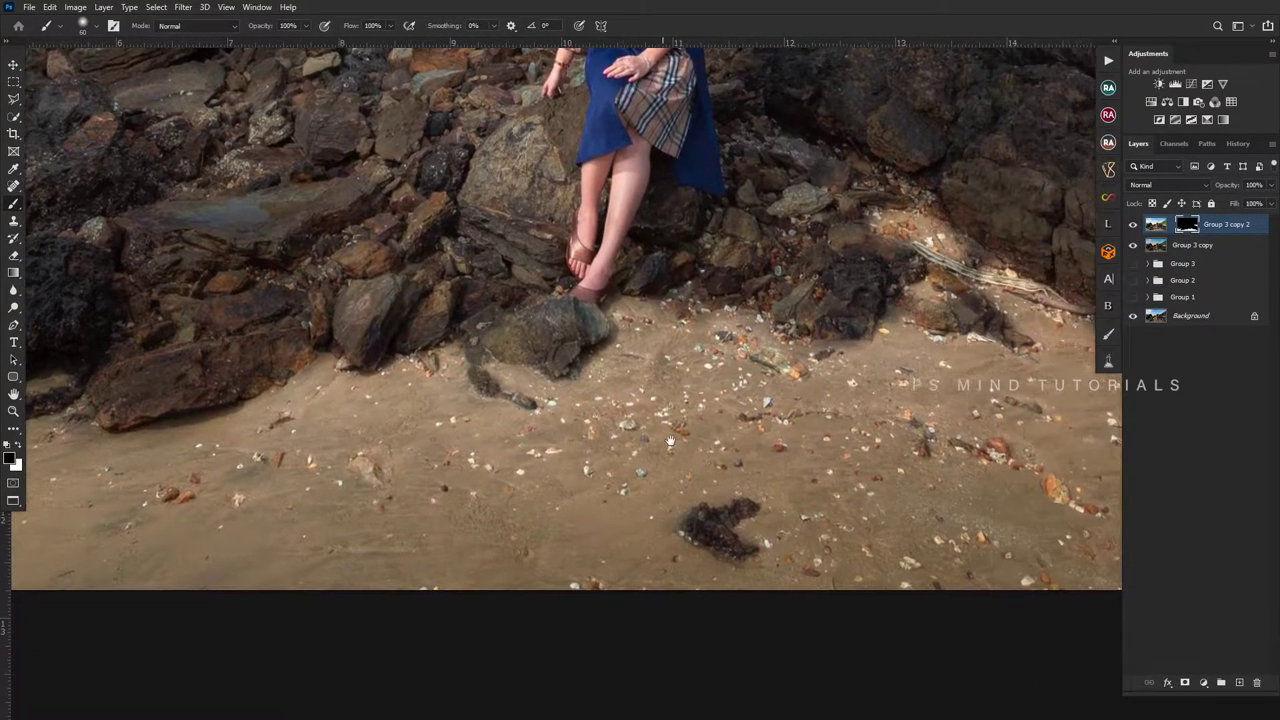
key(bracketright)
key(bracketright)
key(bracketright)
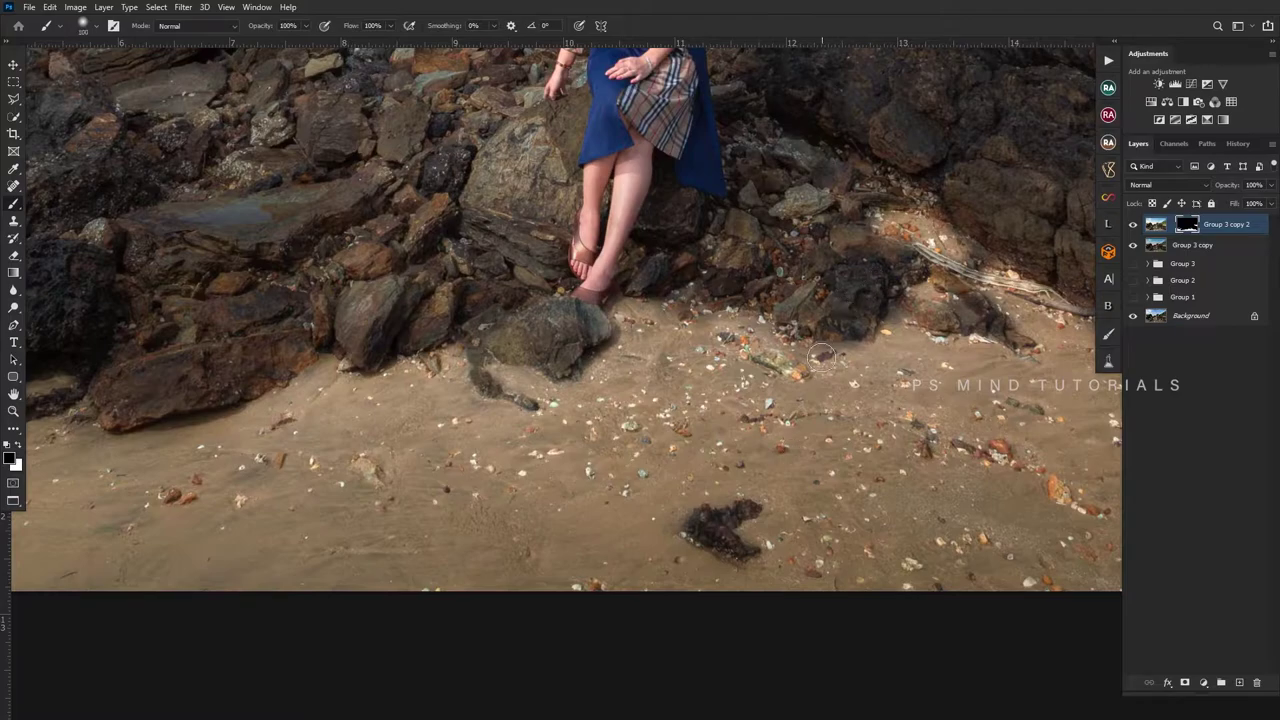
key(x)
key(bracketleft)
key(bracketleft)
key(bracketleft)
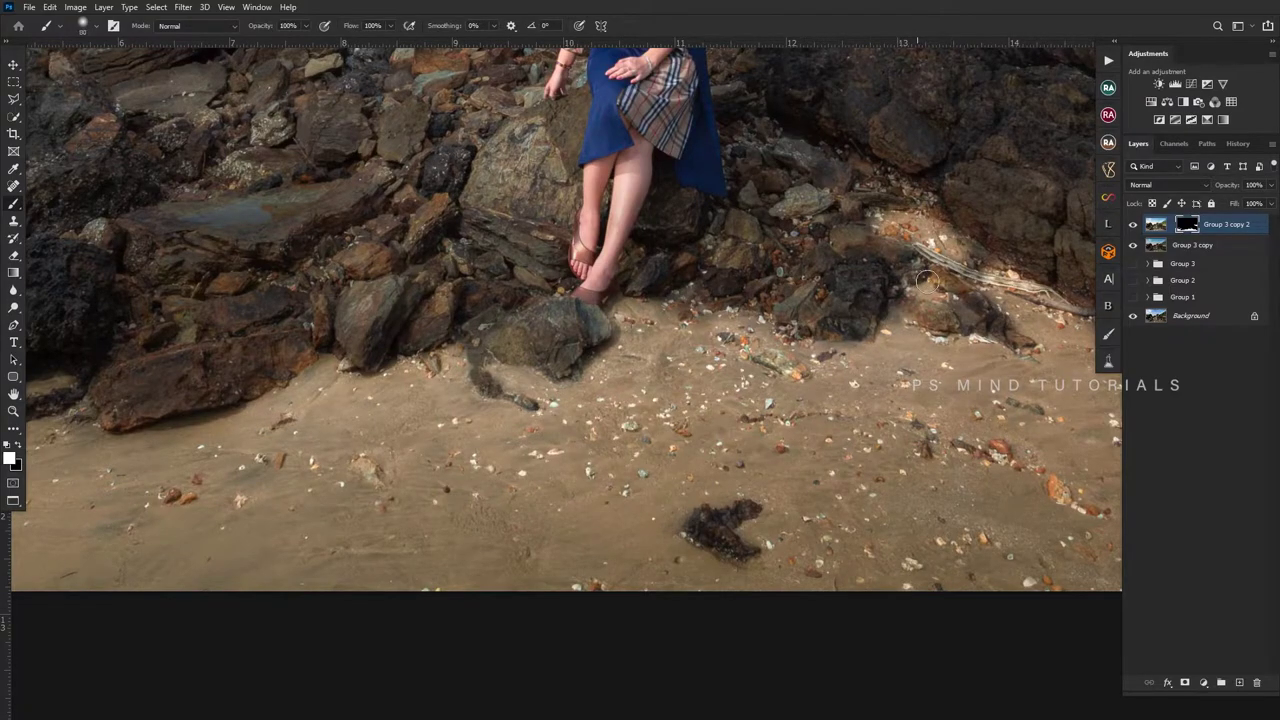
- Work across the rocks right of the woman toward the far beach, zooming in there
drag(1028, 300, 733, 370)
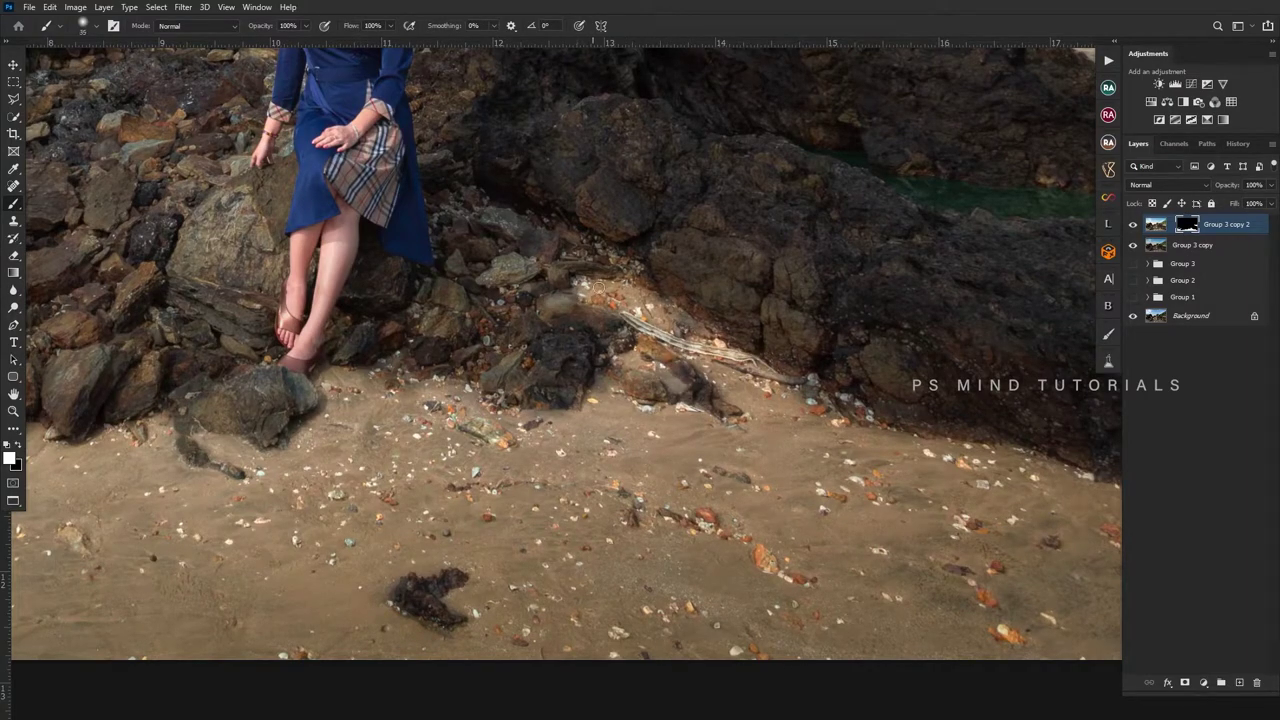
drag(808, 423, 710, 423)
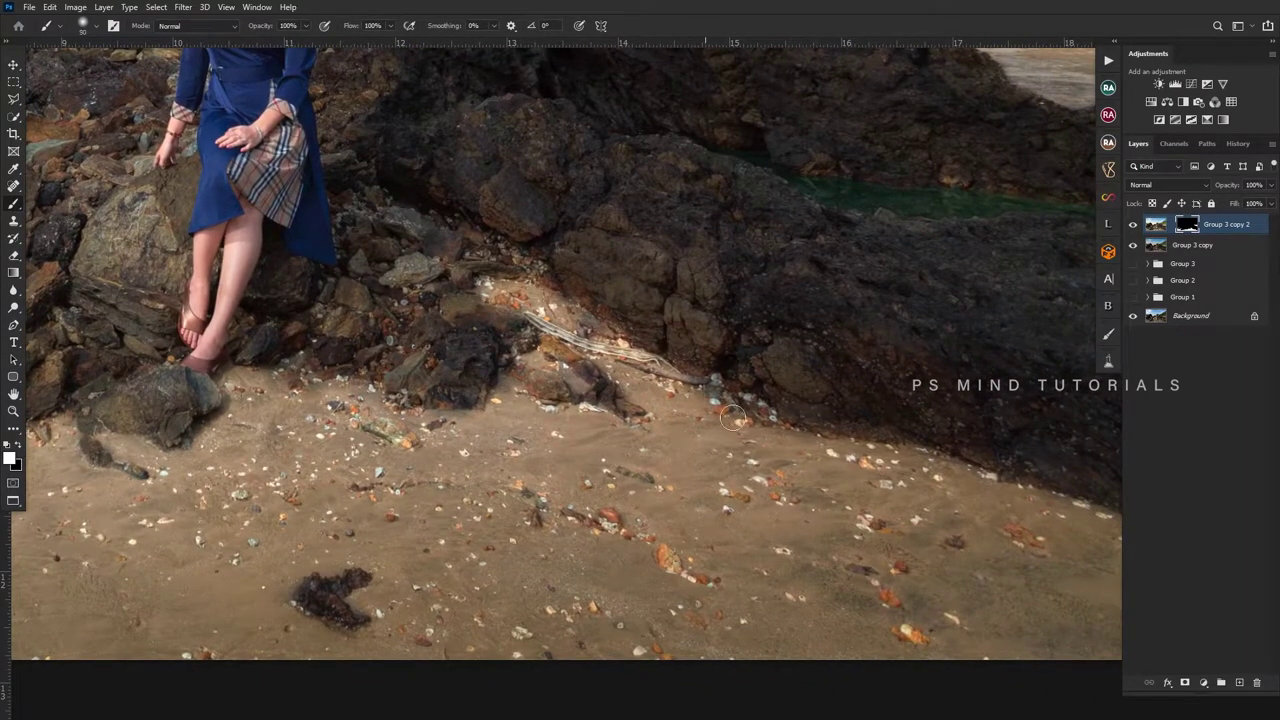
drag(937, 538, 782, 463)
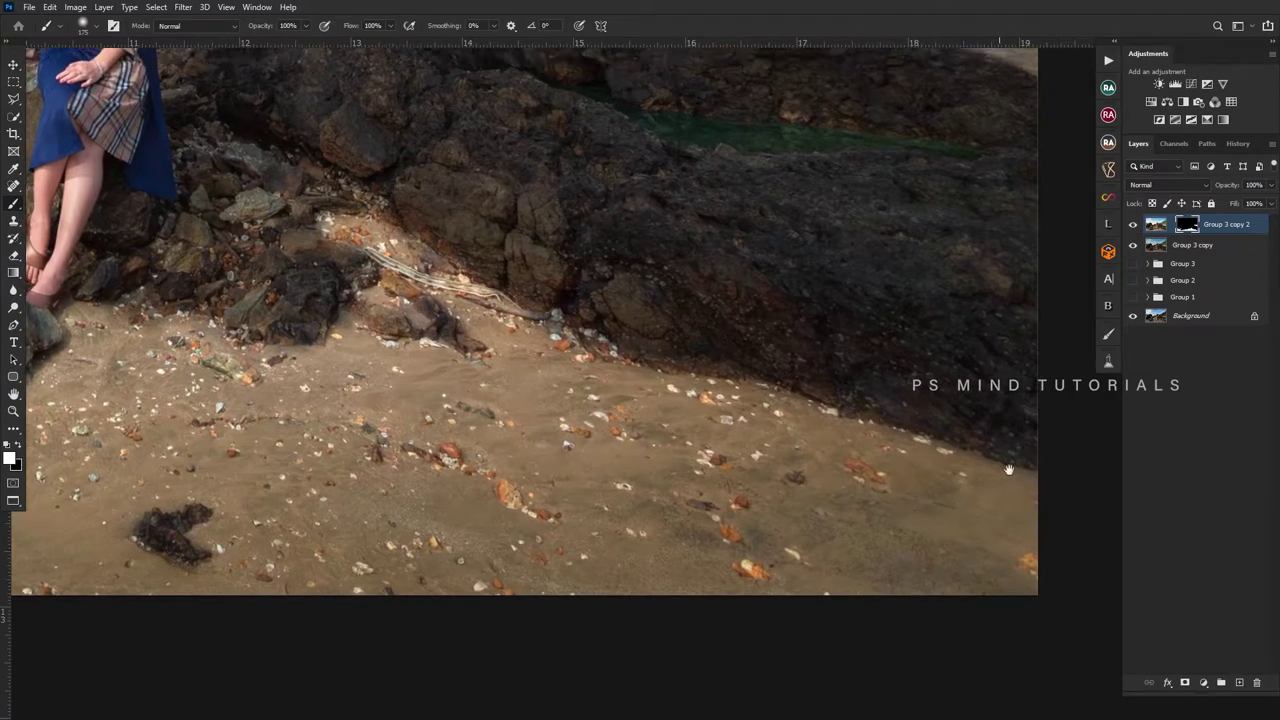
scroll(1040, 515, up, 5)
drag(993, 340, 903, 390)
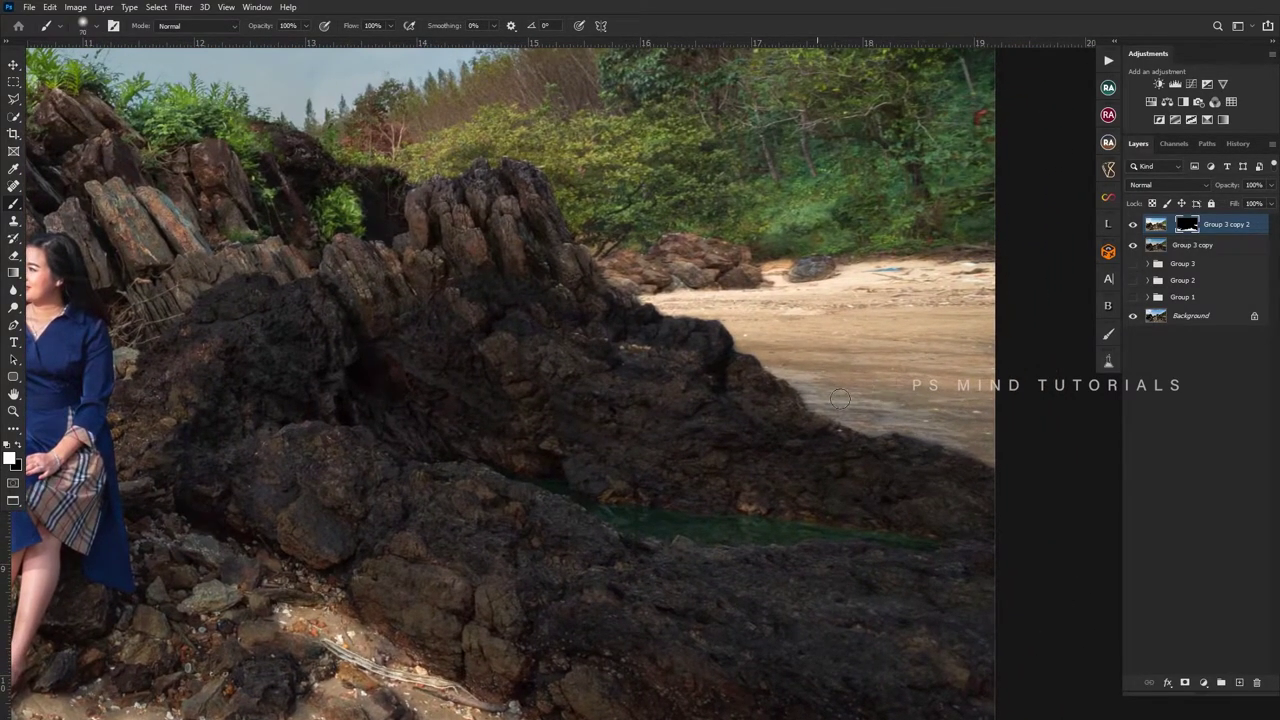
key(z)
mouse_move(994, 449)
mouse_down()
mouse_move(926, 441)
mouse_move(943, 447)
mouse_up()
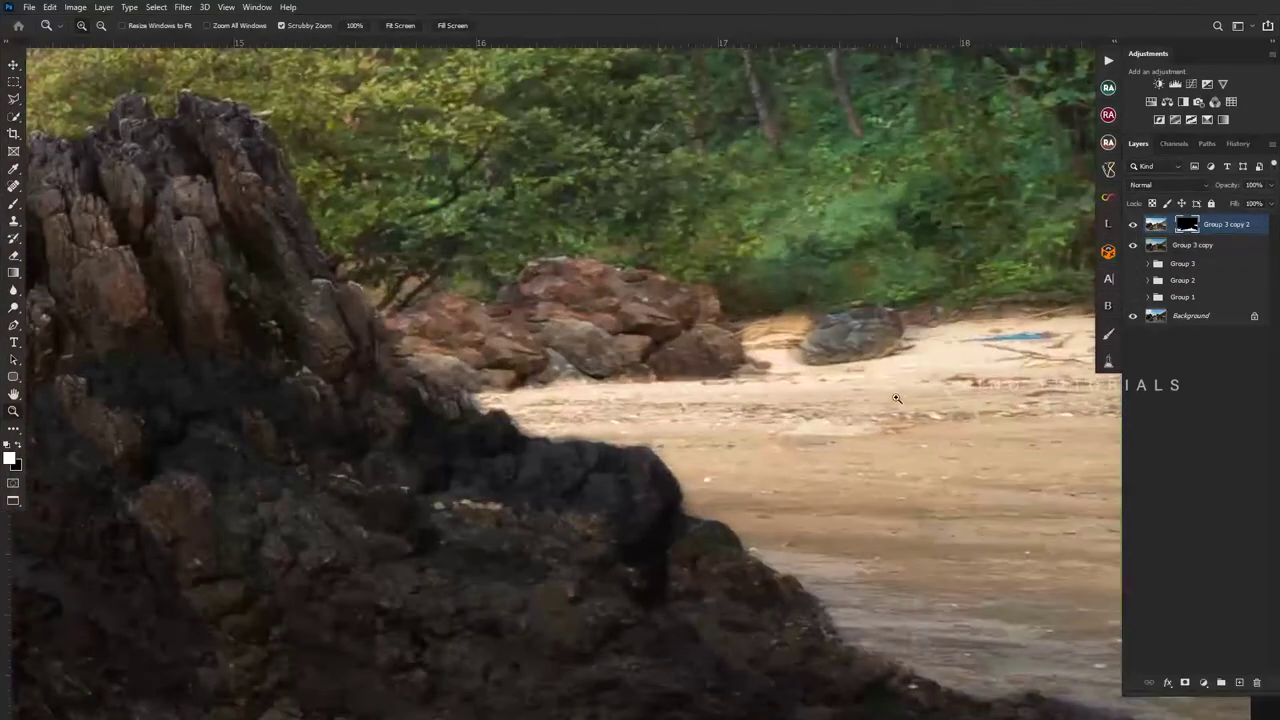
- Refine the rock edge with a smaller brush, then zoom out to the whole photo
key(b)
key(bracketleft)
key(bracketleft)
key(bracketleft)
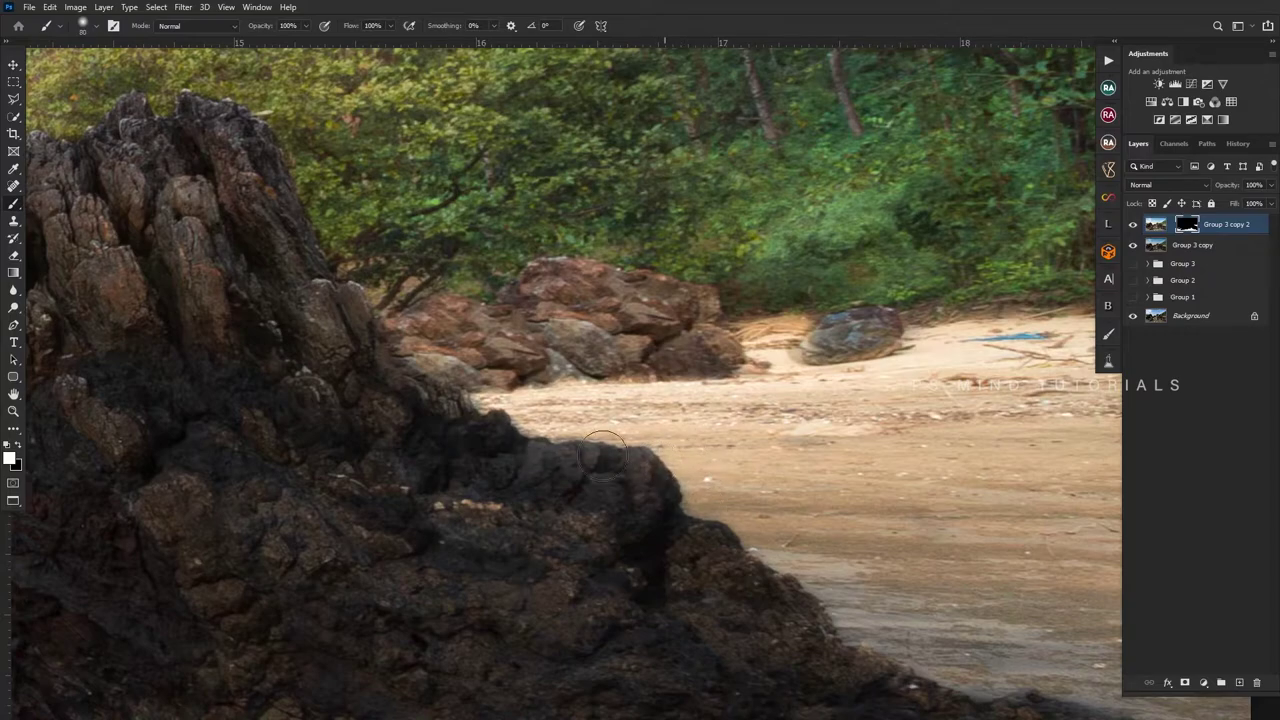
drag(805, 542, 781, 528)
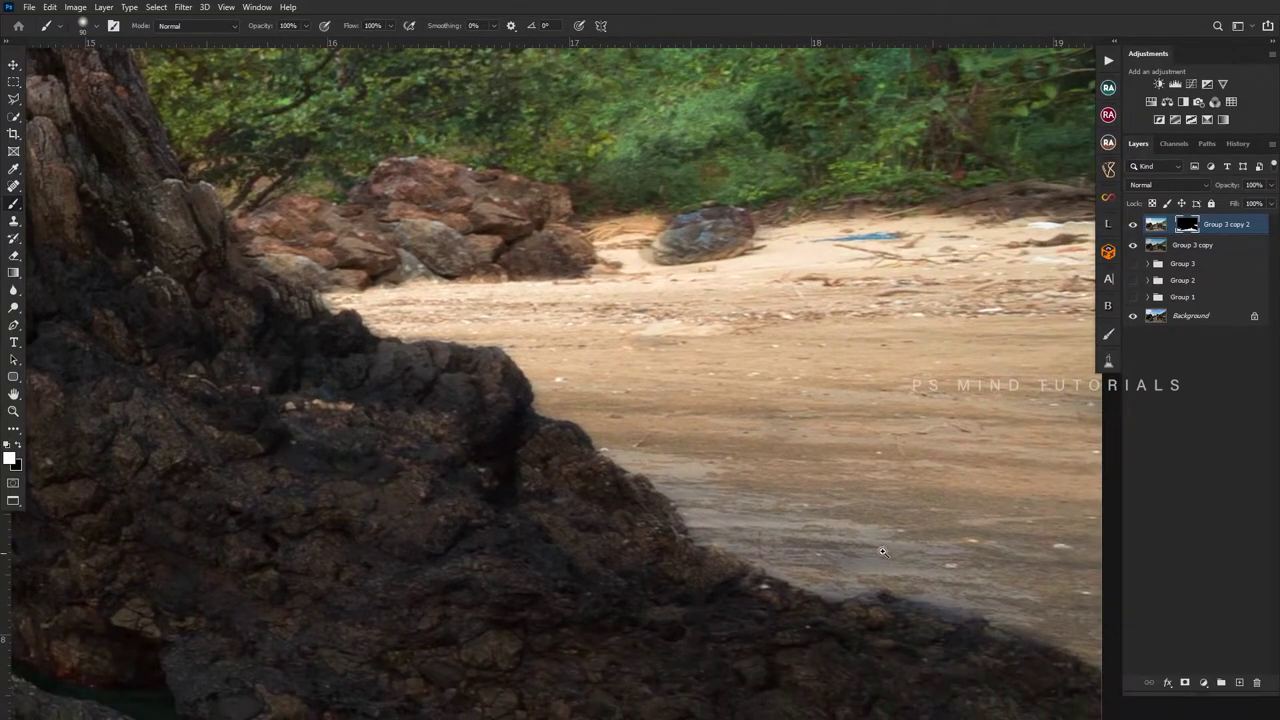
drag(900, 485, 823, 482)
alt+click(823, 482)
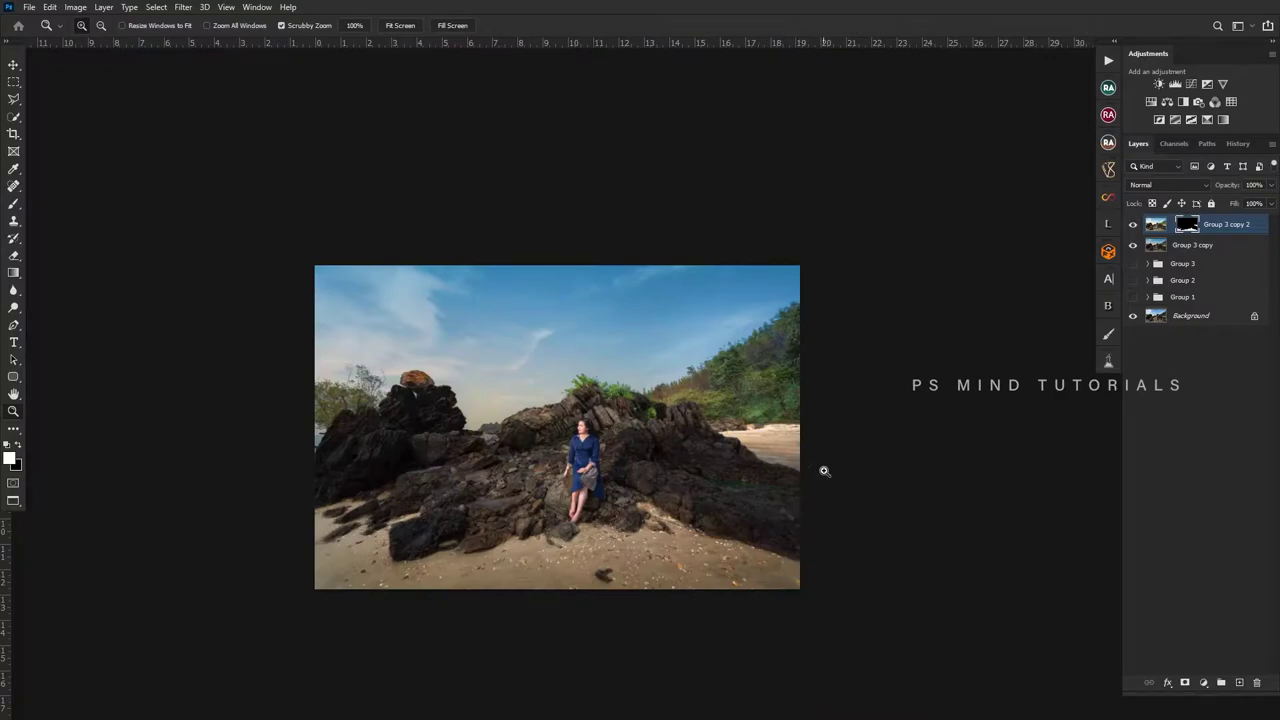
- Merge Group 3 copy and Group 3 copy 2 into a single layer
alt+click(824, 471)
mouse_move(677, 510)
mouse_down()
mouse_move(660, 491)
mouse_move(766, 462)
mouse_up()
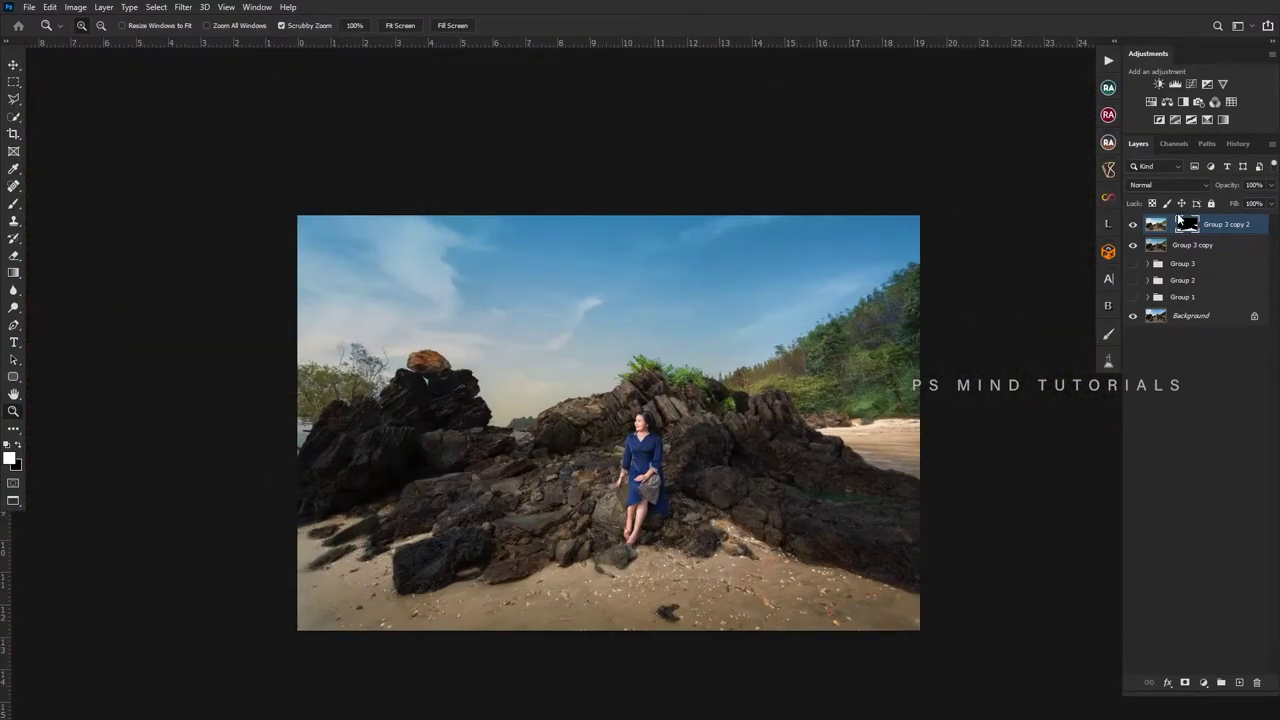
shift+click(1195, 245)
key(ctrl+e)
- Toggle the merged darkened-rock layer's visibility to compare before and after
click(1133, 224)
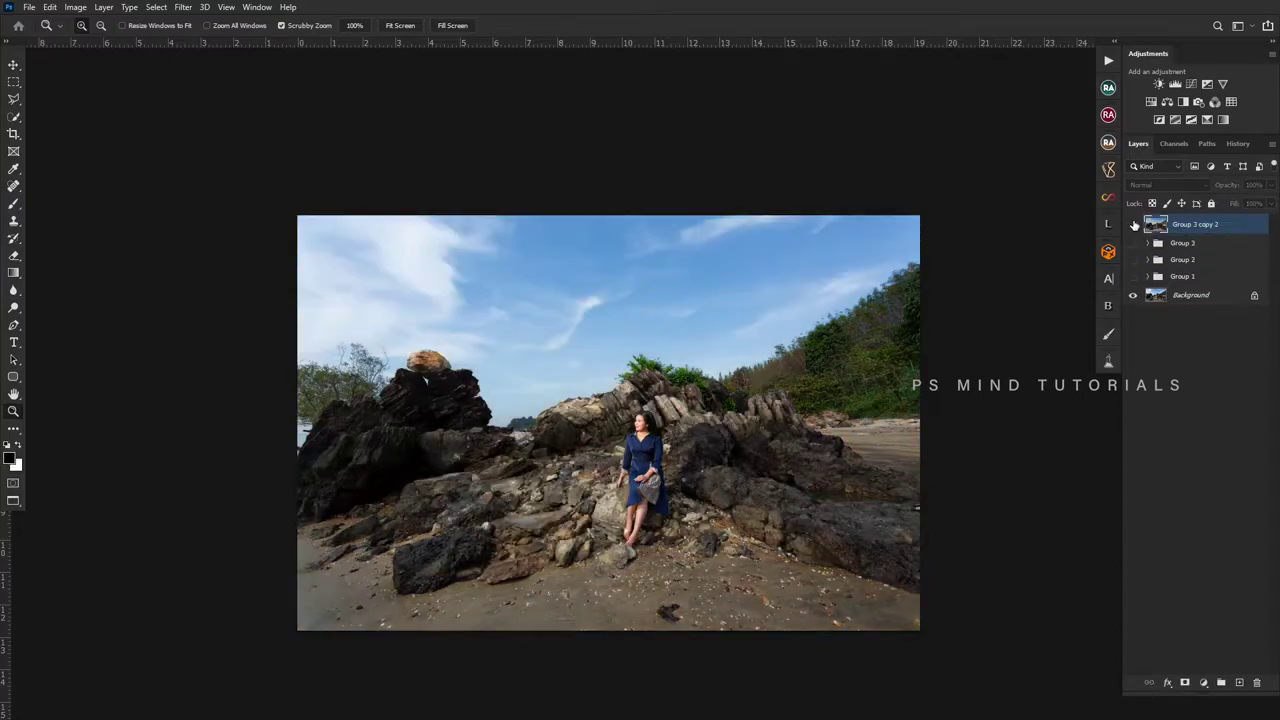
click(1134, 226)
click(1134, 226)
click(1134, 226)
click(1134, 226)
click(1134, 226)
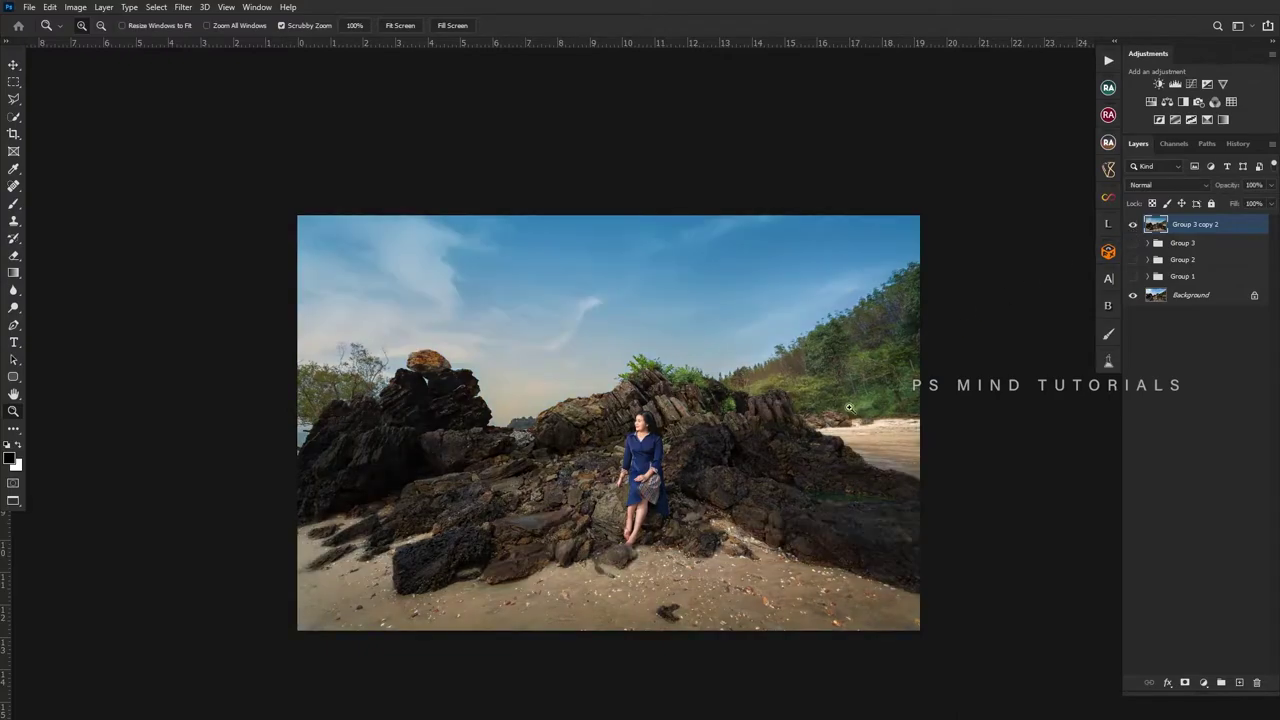
mouse_move(684, 510)
mouse_down()
mouse_move(652, 497)
mouse_move(703, 498)
mouse_move(712, 484)
mouse_up()
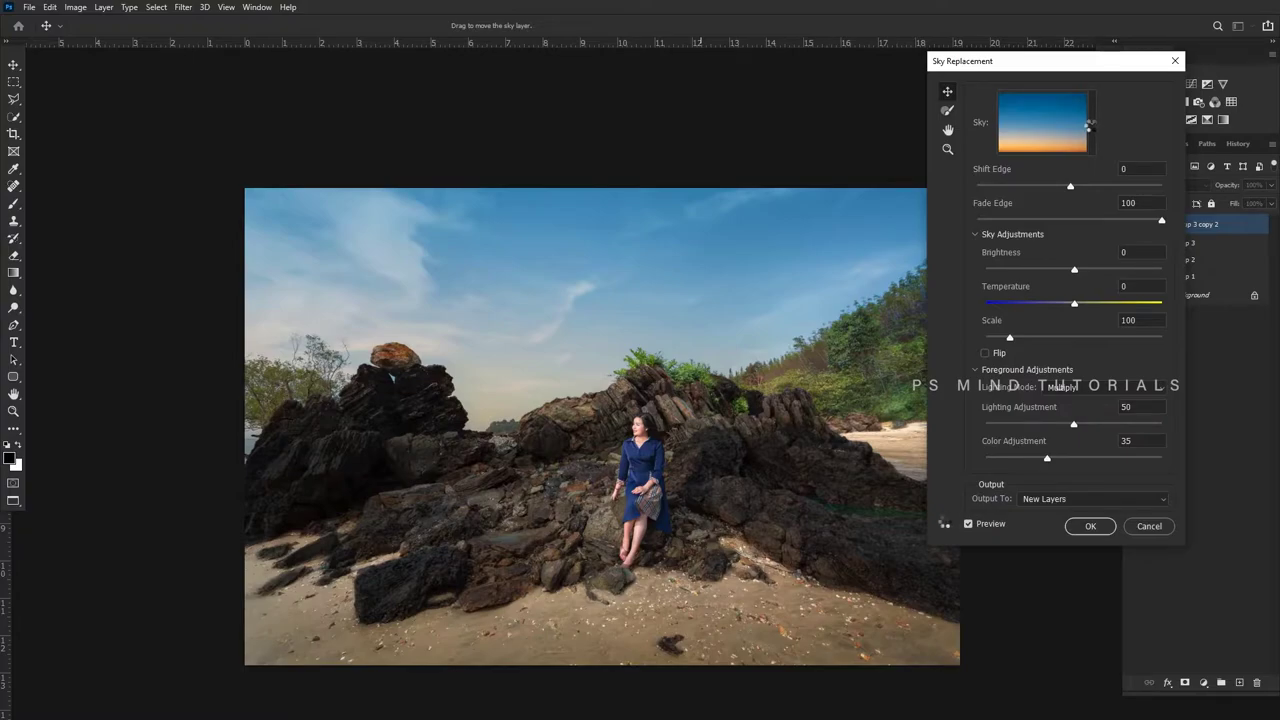
- Choose the dark cloudy sunset sky from the Sky Replacement presets
click(1091, 125)
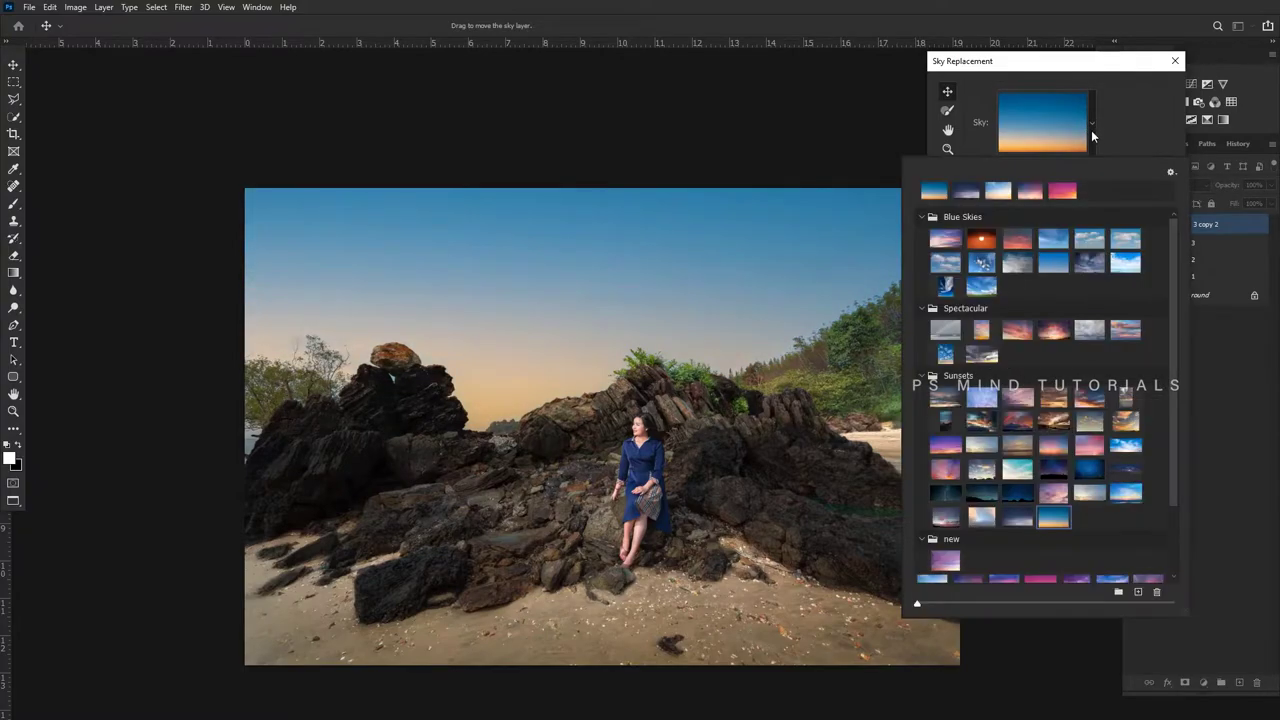
click(1055, 400)
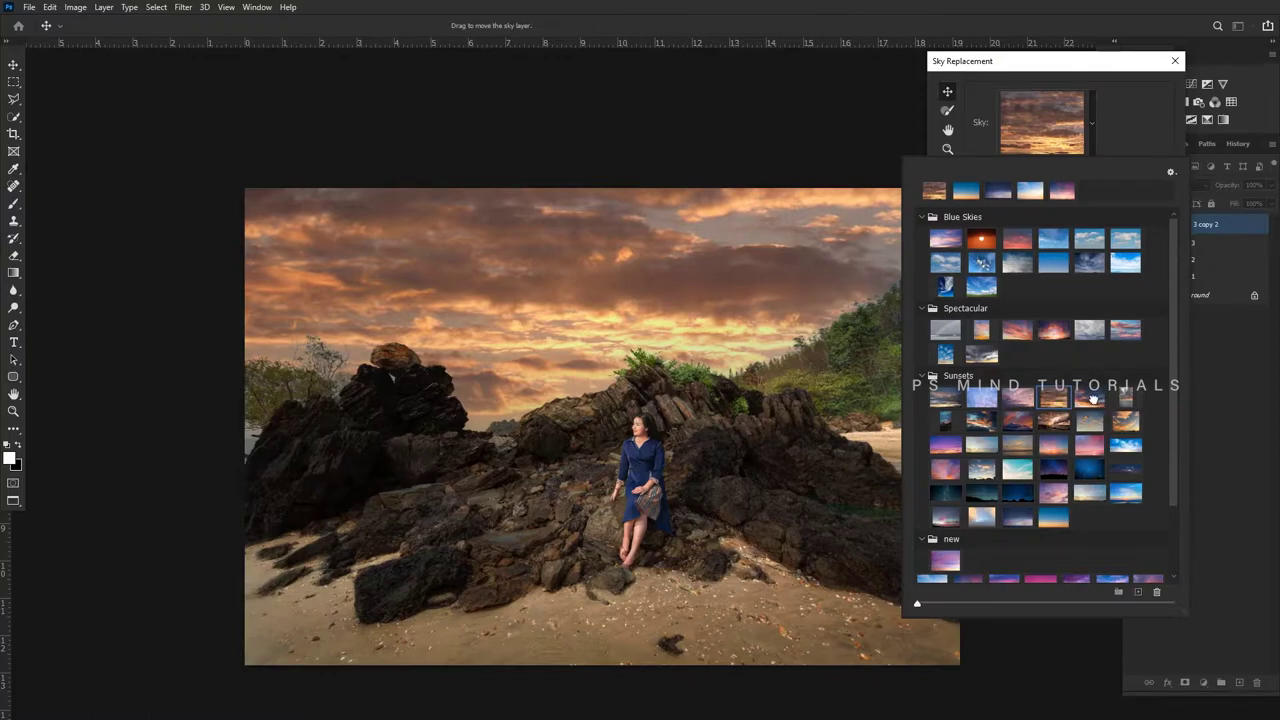
click(1090, 400)
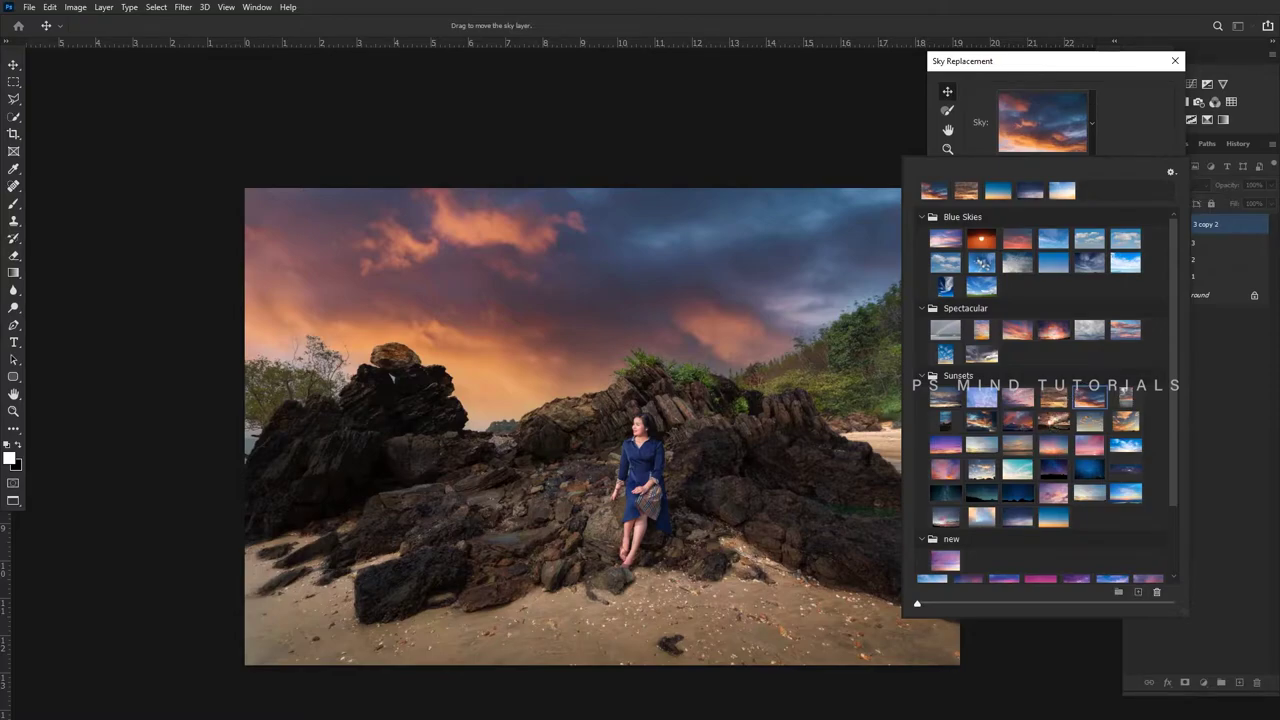
click(1052, 421)
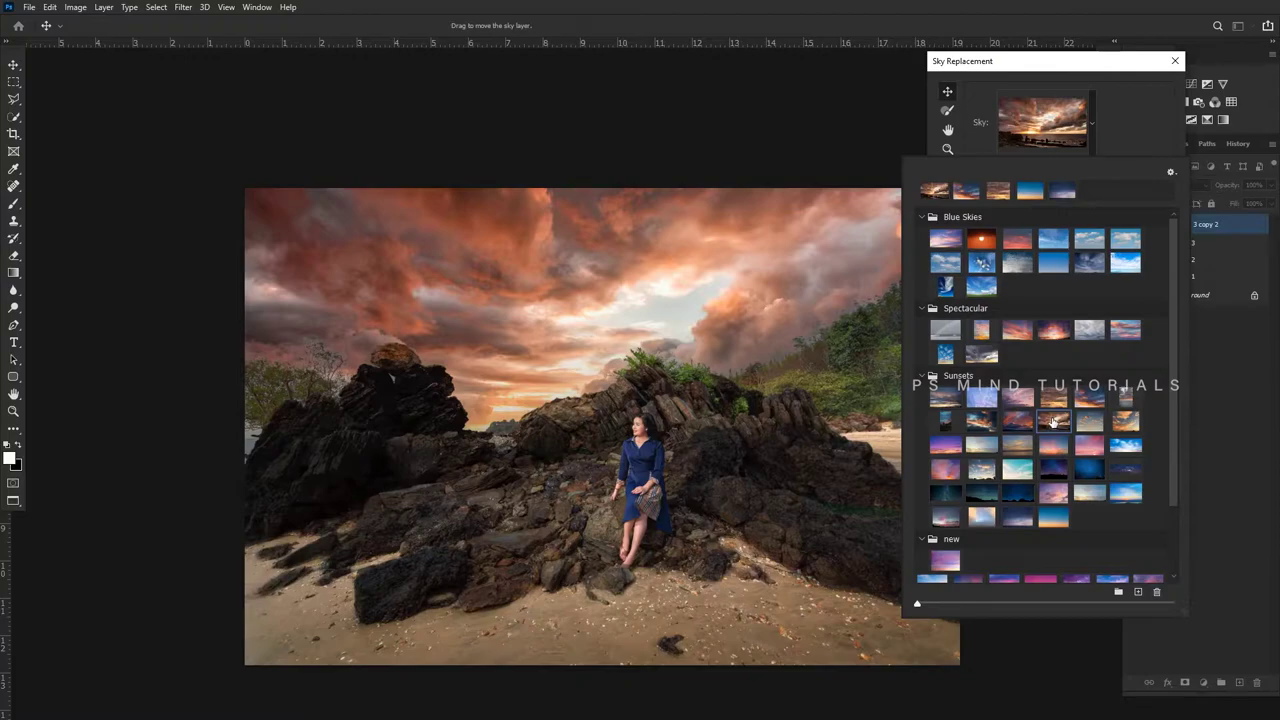
click(1131, 92)
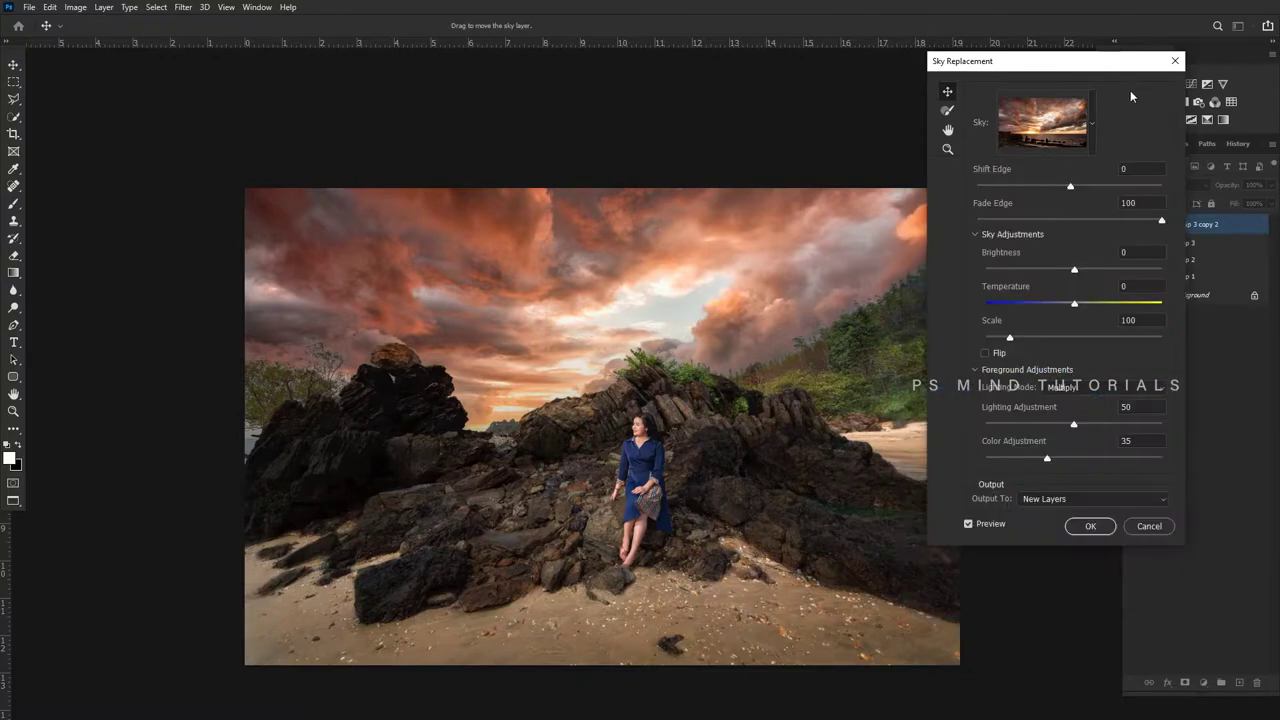
- Flip the sky horizontally, apply it, and set the Sky Replacement Group opacity to 50%
click(985, 353)
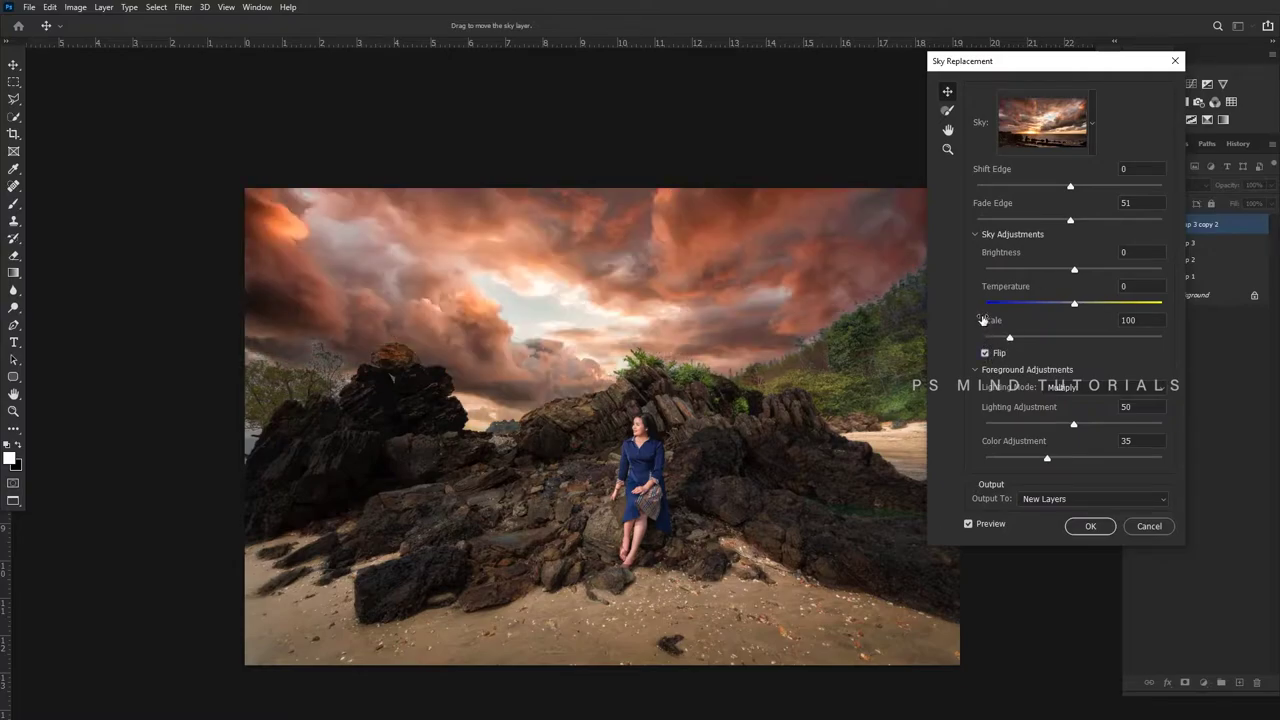
click(1090, 527)
key(v)
click(1148, 222)
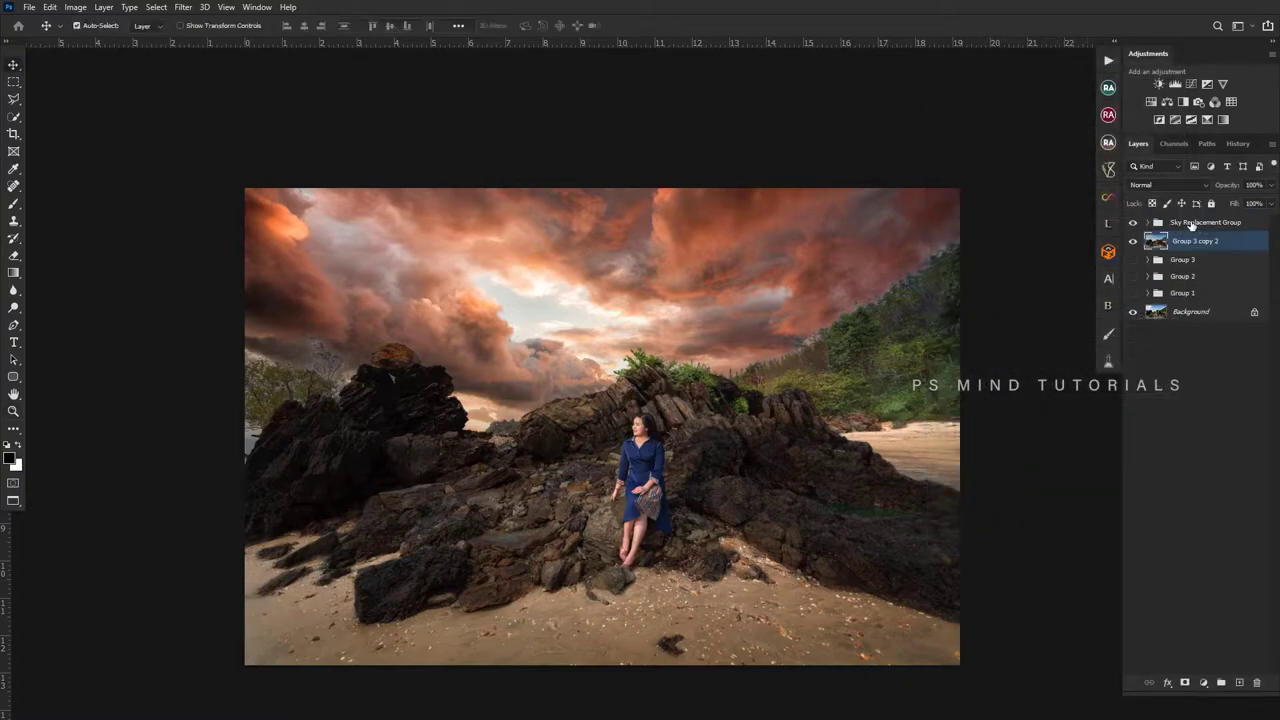
key(5)
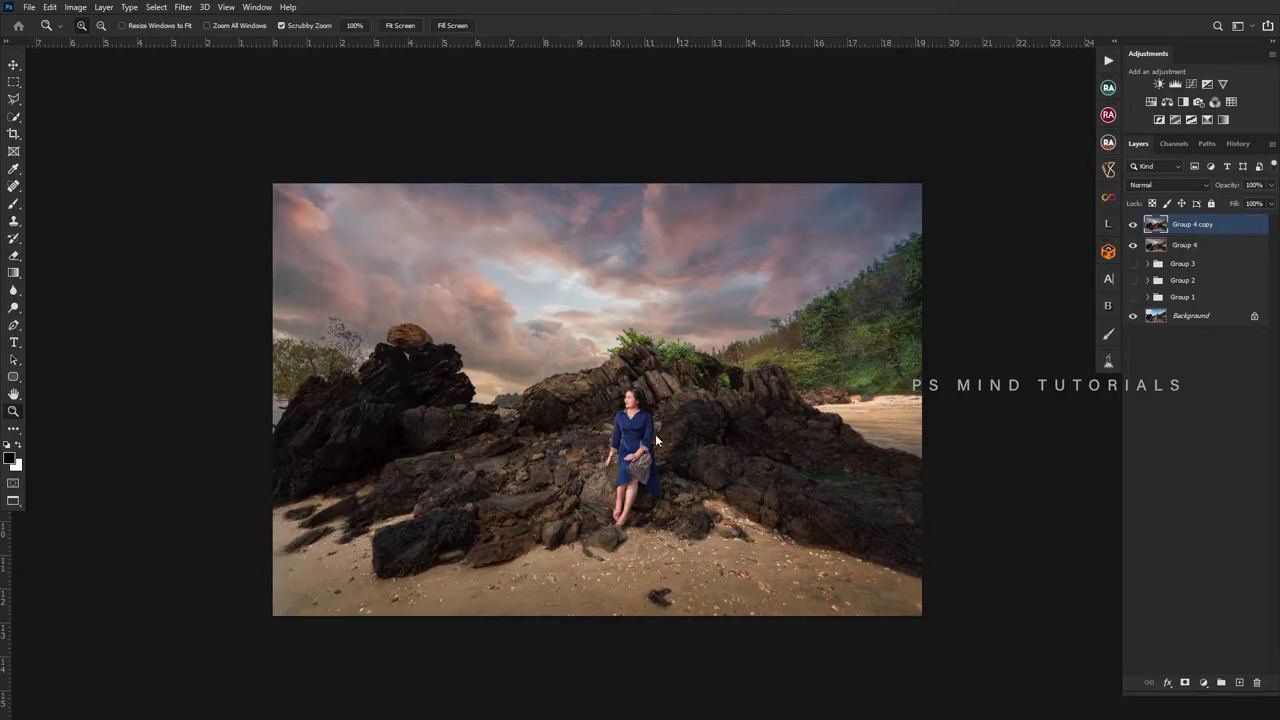
- In Camera Raw, darken exposure to -0.60 and brighten the tone curve, then apply
key(ctrl+shift+a)
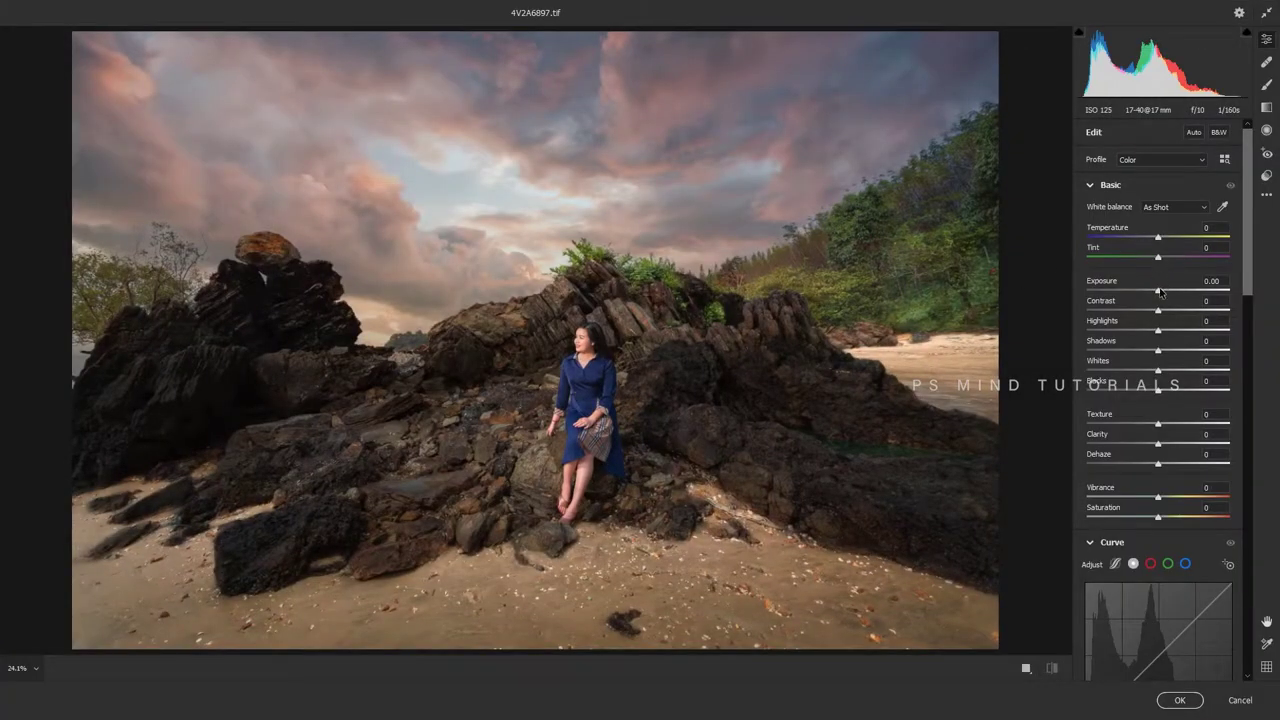
drag(1158, 291, 1149, 291)
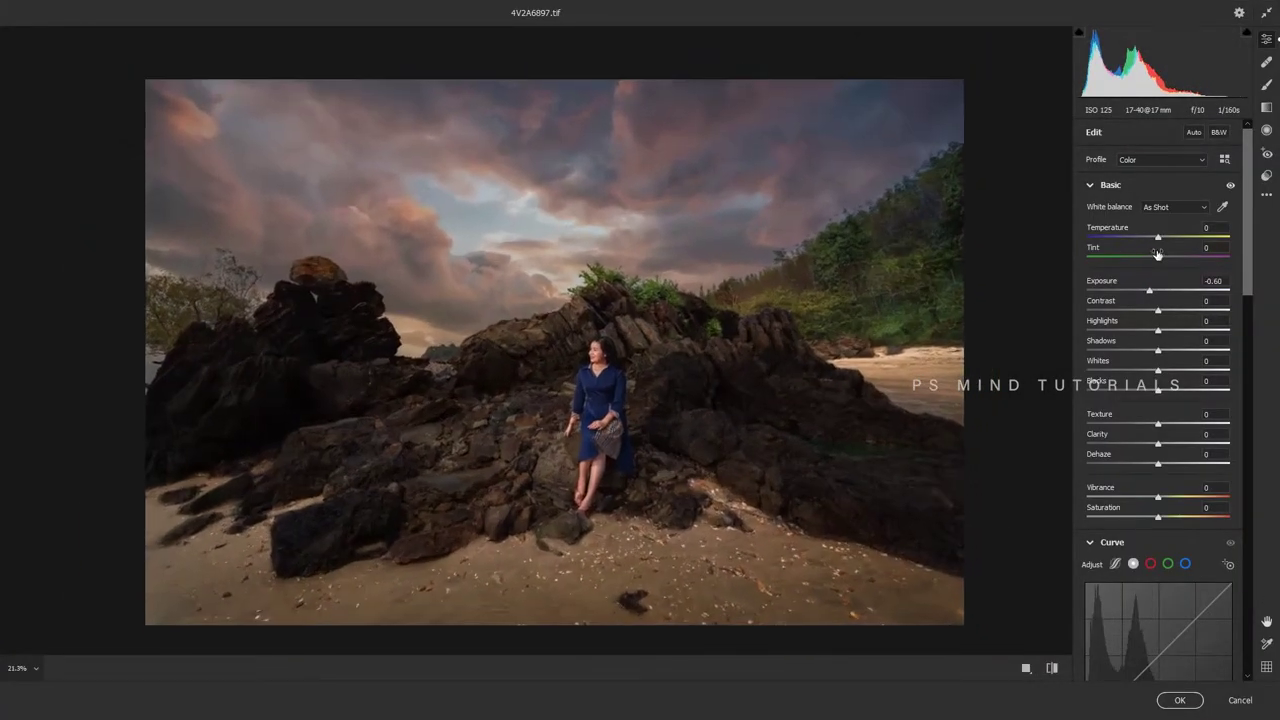
drag(1162, 240, 1153, 238)
double_click(1153, 238)
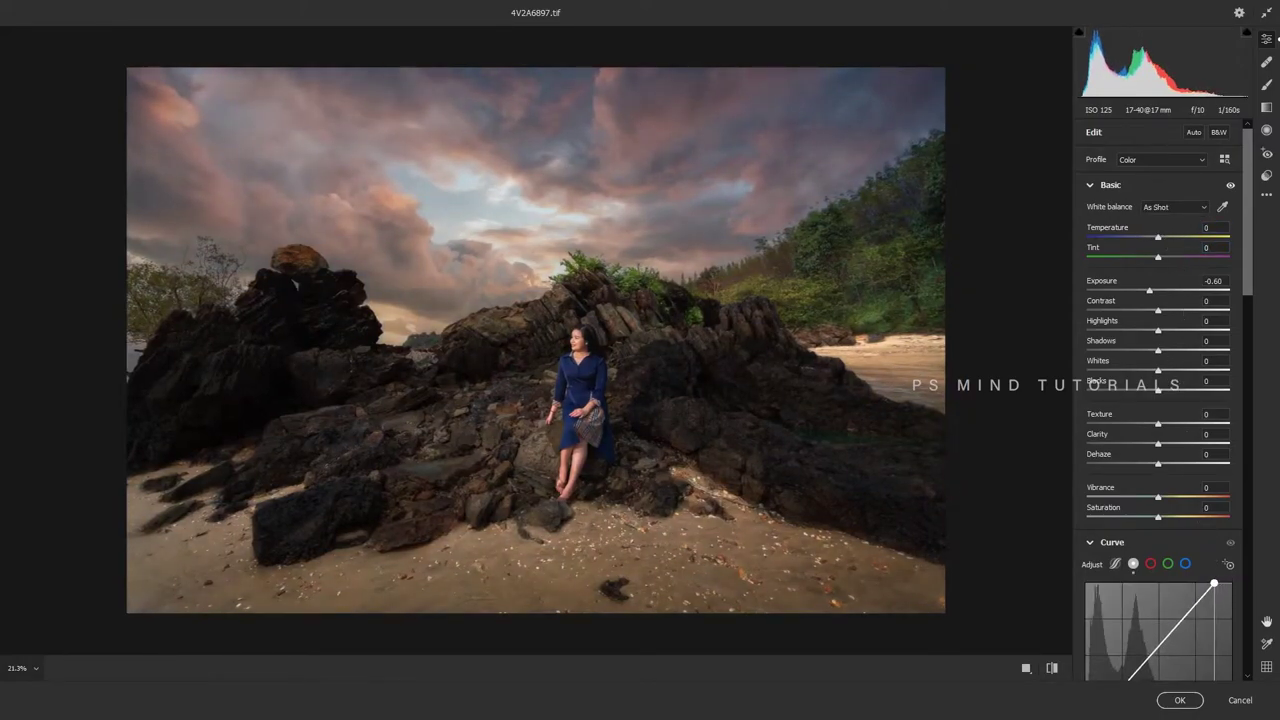
mouse_move(1224, 583)
mouse_down()
mouse_move(1207, 581)
mouse_move(1220, 574)
mouse_up()
key(Return)
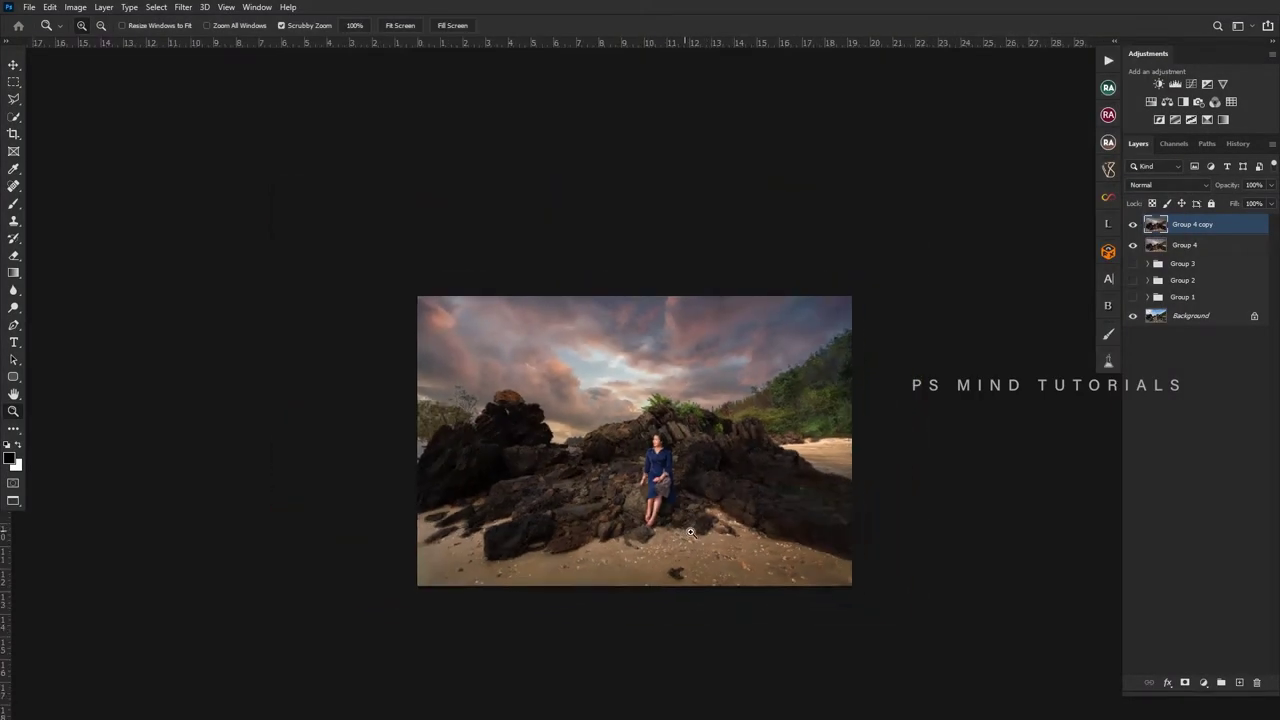
drag(650, 540, 689, 540)
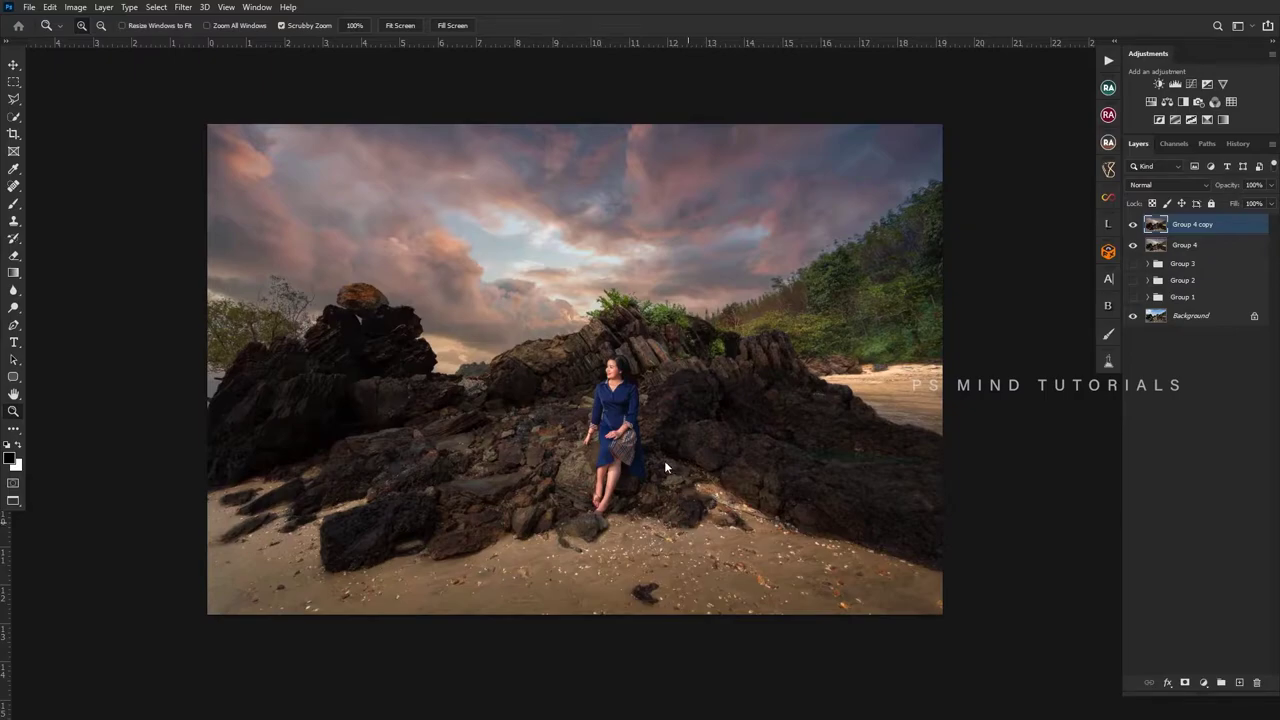
- Reopen Camera Raw and cool the temperature to -7, keeping tint at zero
key(ctrl+shift+a)
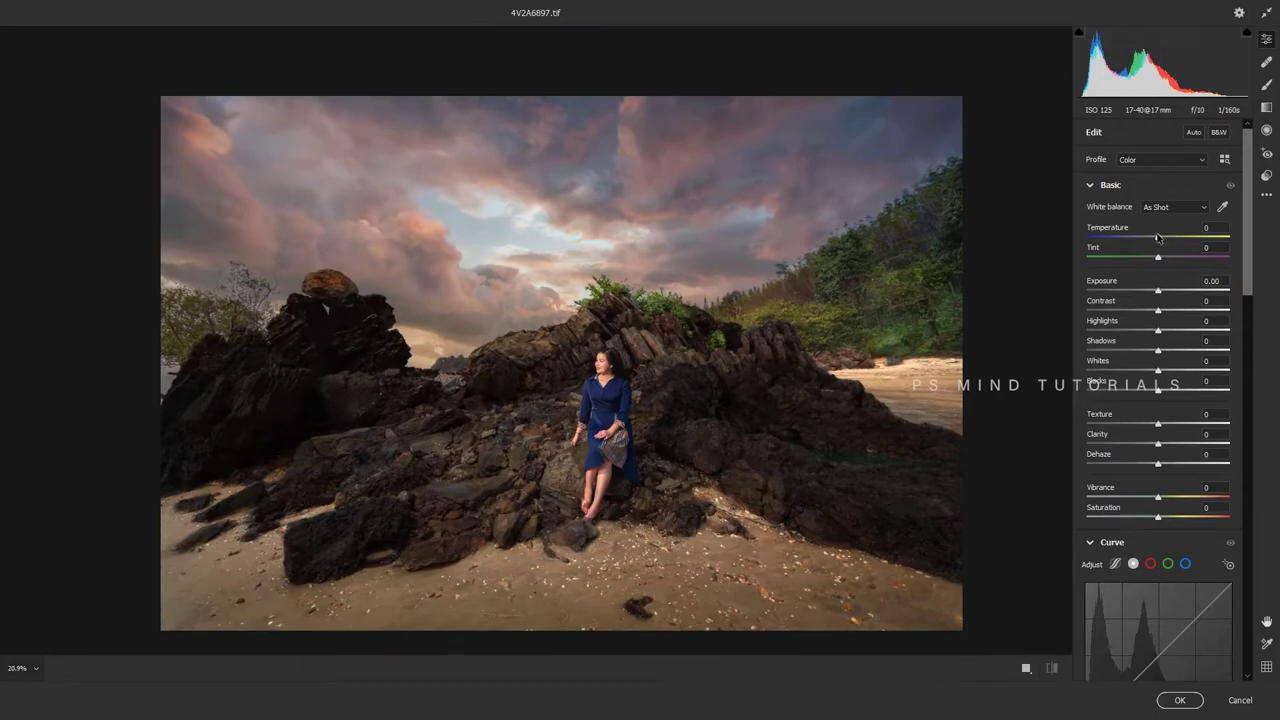
drag(1158, 237, 1155, 240)
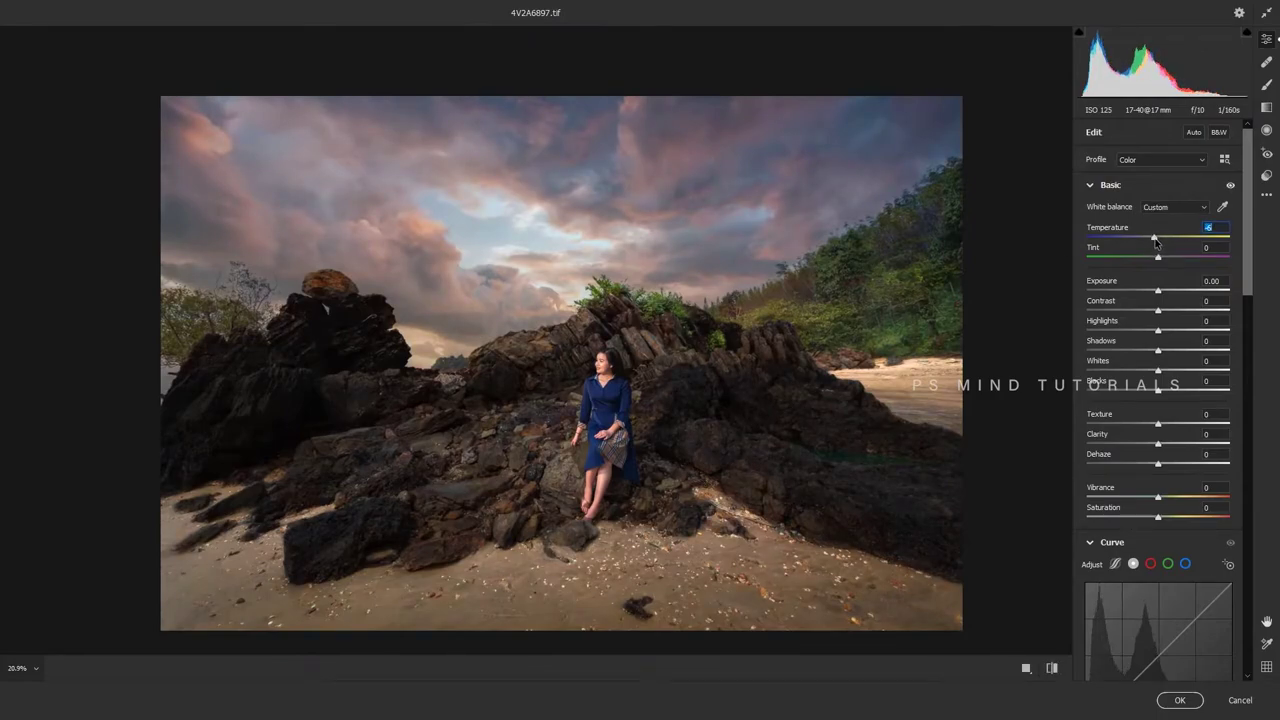
drag(1159, 265, 1154, 241)
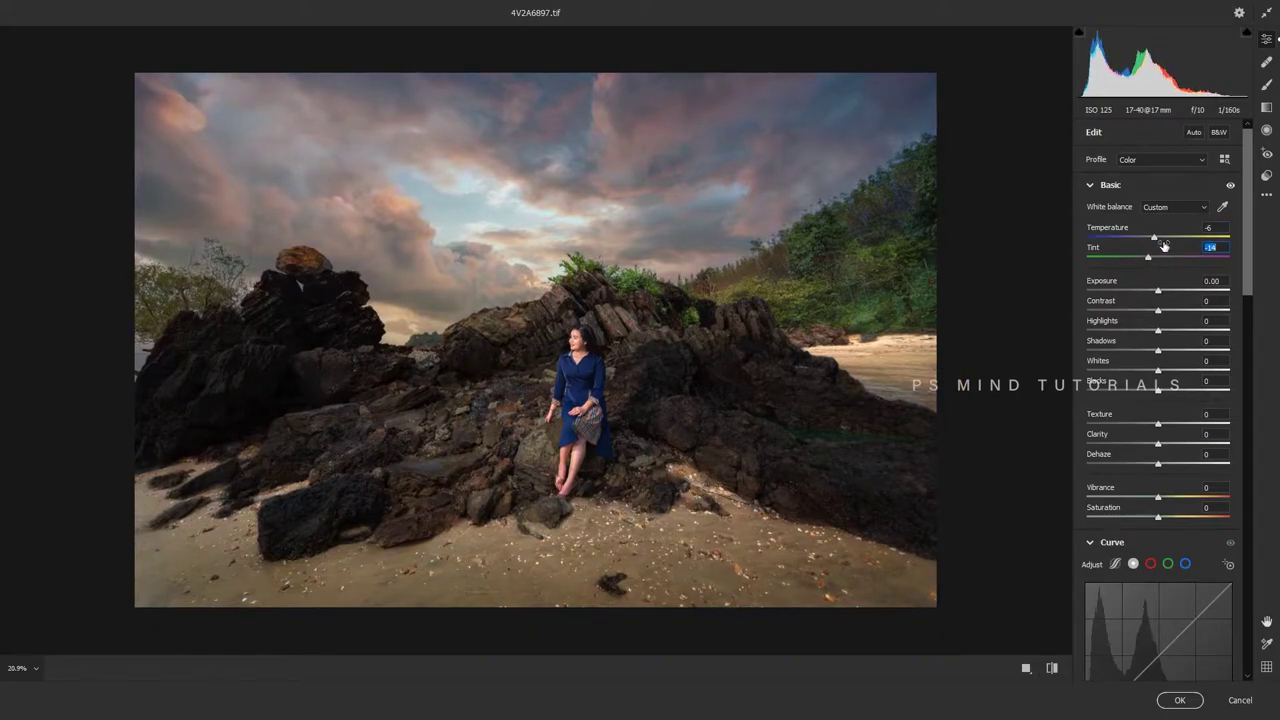
double_click(1149, 257)
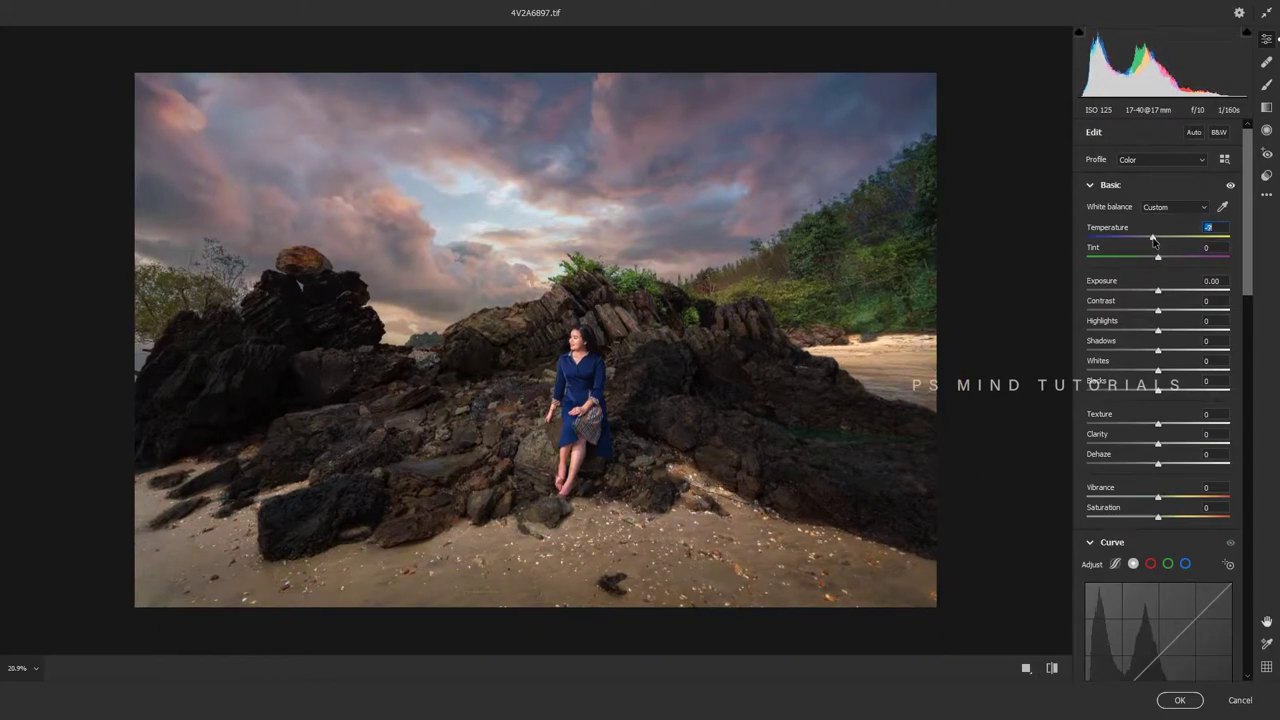
scroll(690, 459, down, 3)
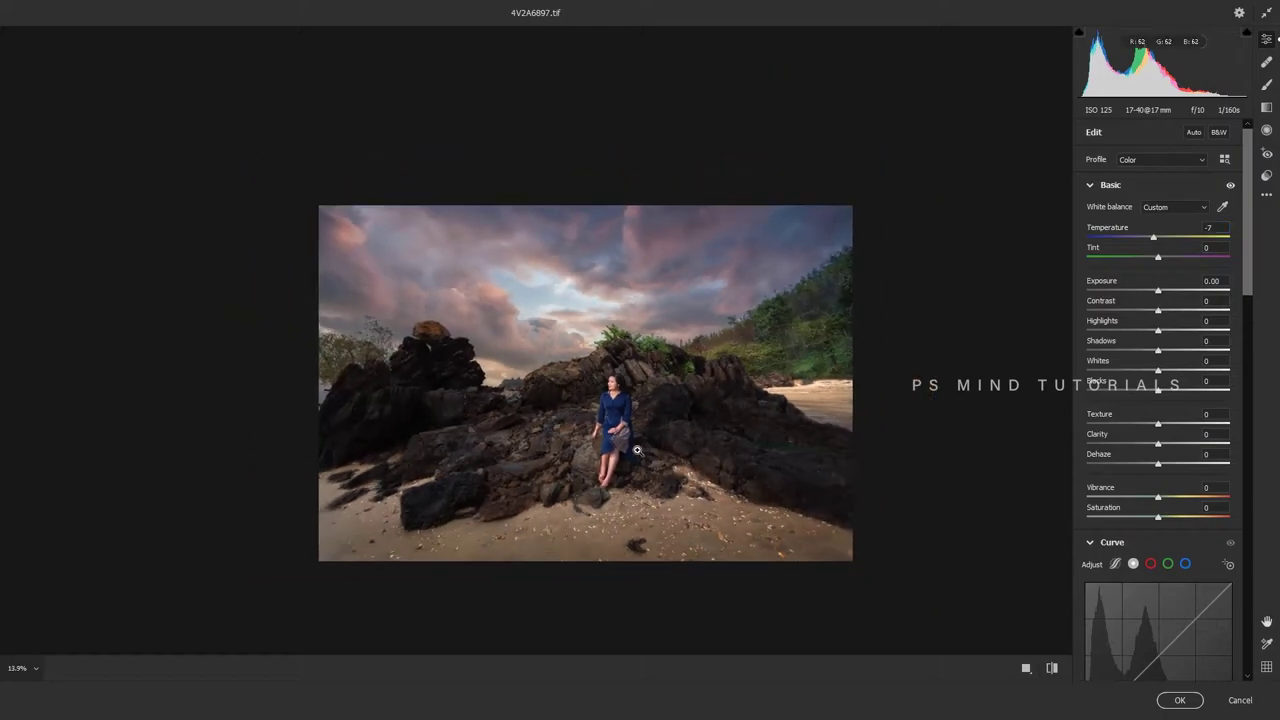
scroll(670, 458, up, 2)
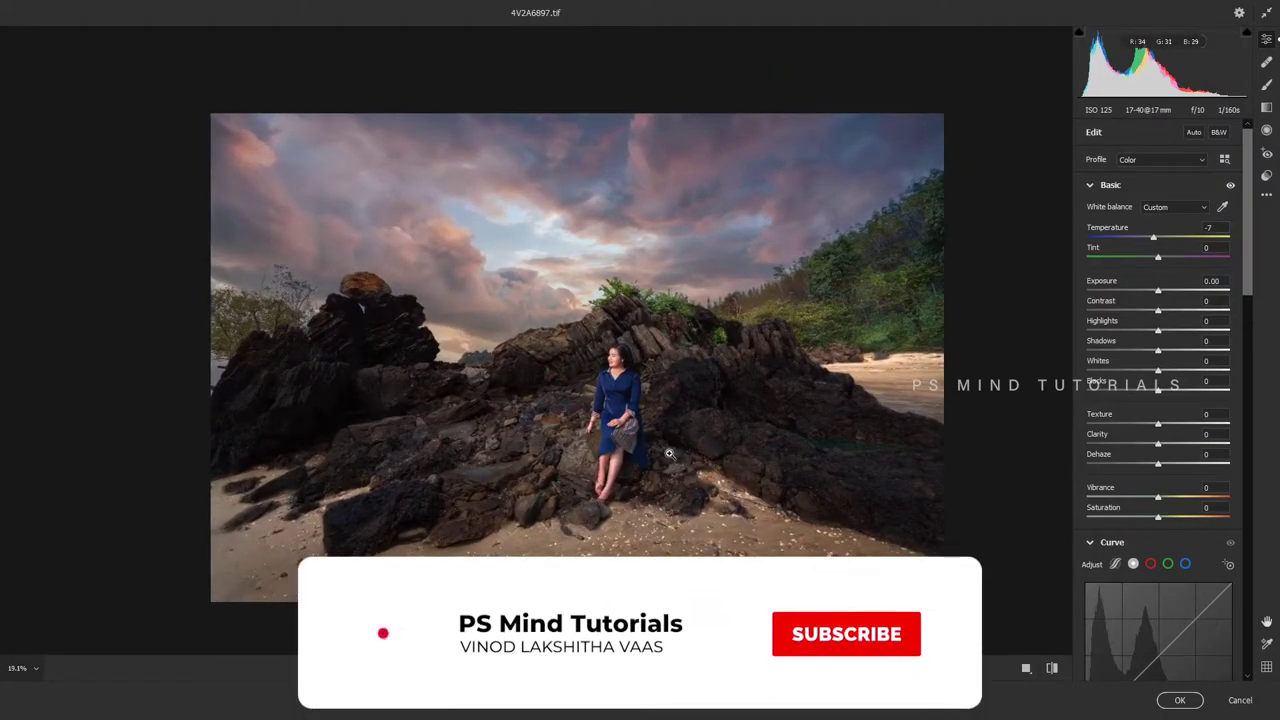
scroll(668, 455, up, 2)
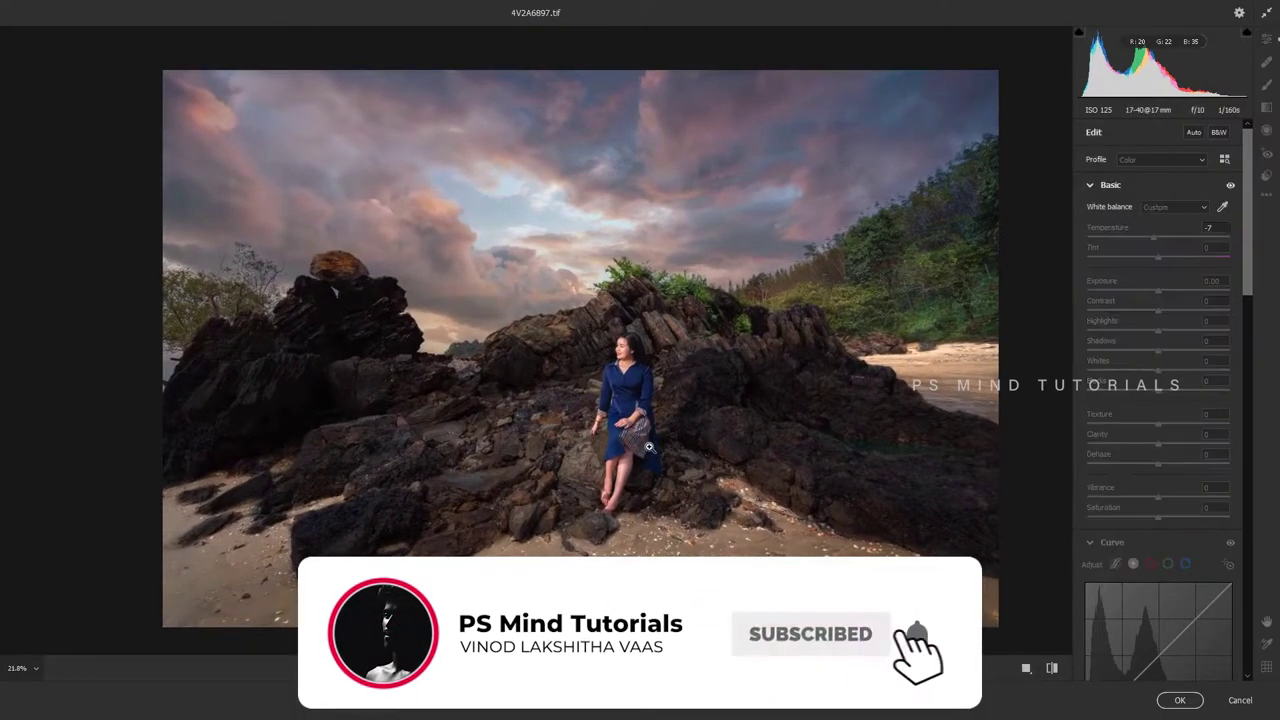
- Apply the Camera Raw grade, compare it, then delete the Group 4 copy layer
key(Return)
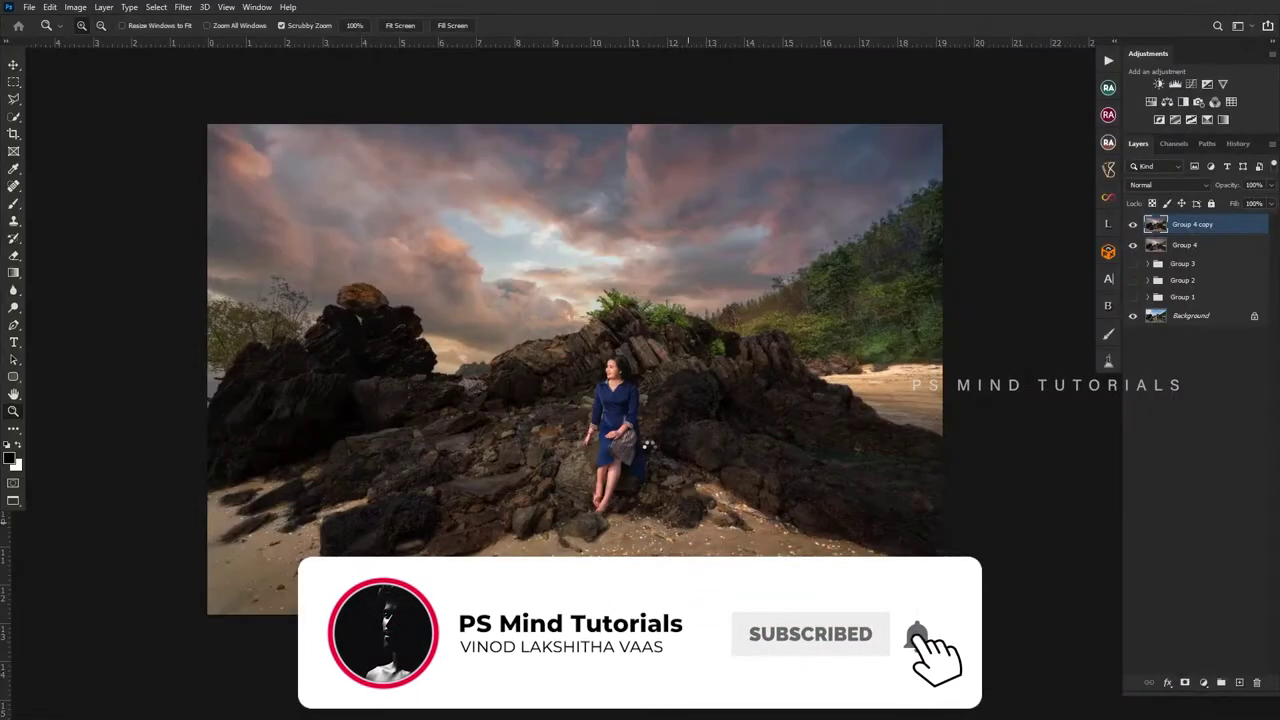
drag(649, 447, 963, 315)
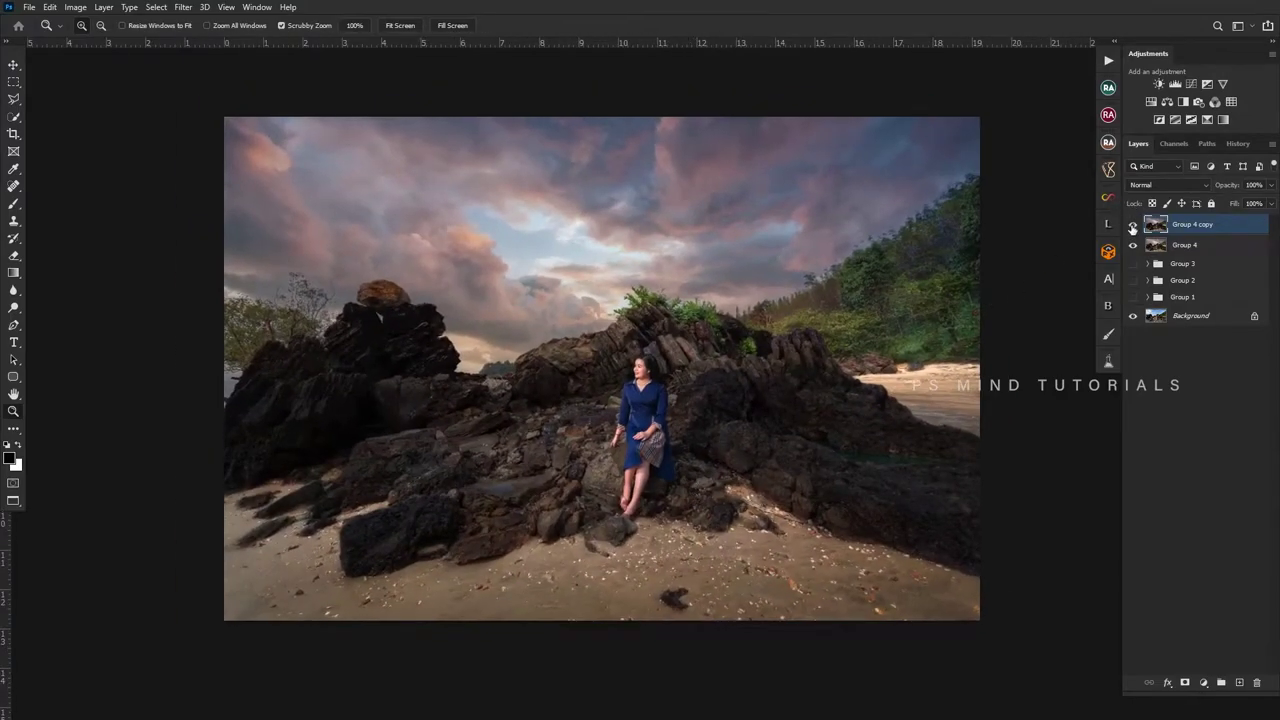
click(1133, 225)
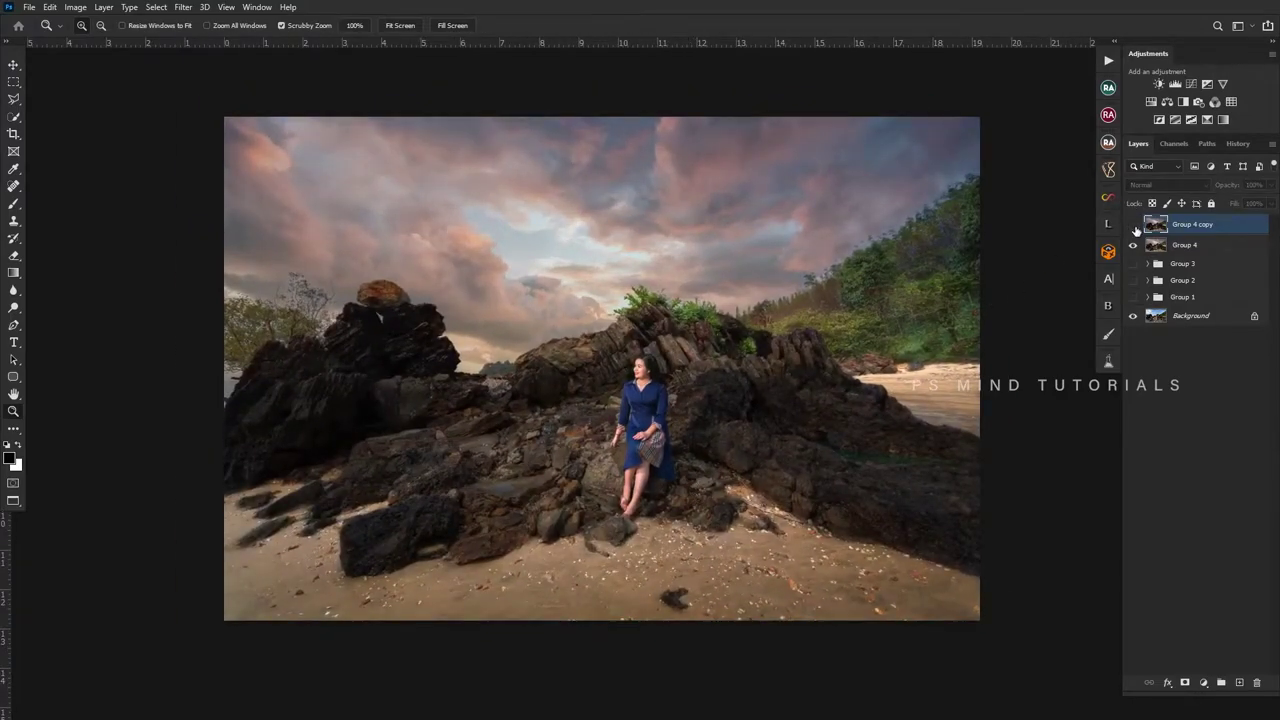
click(1133, 225)
key(Delete)
- Toggle Group 4's visibility to compare the pink-purple sky against the original
click(1134, 225)
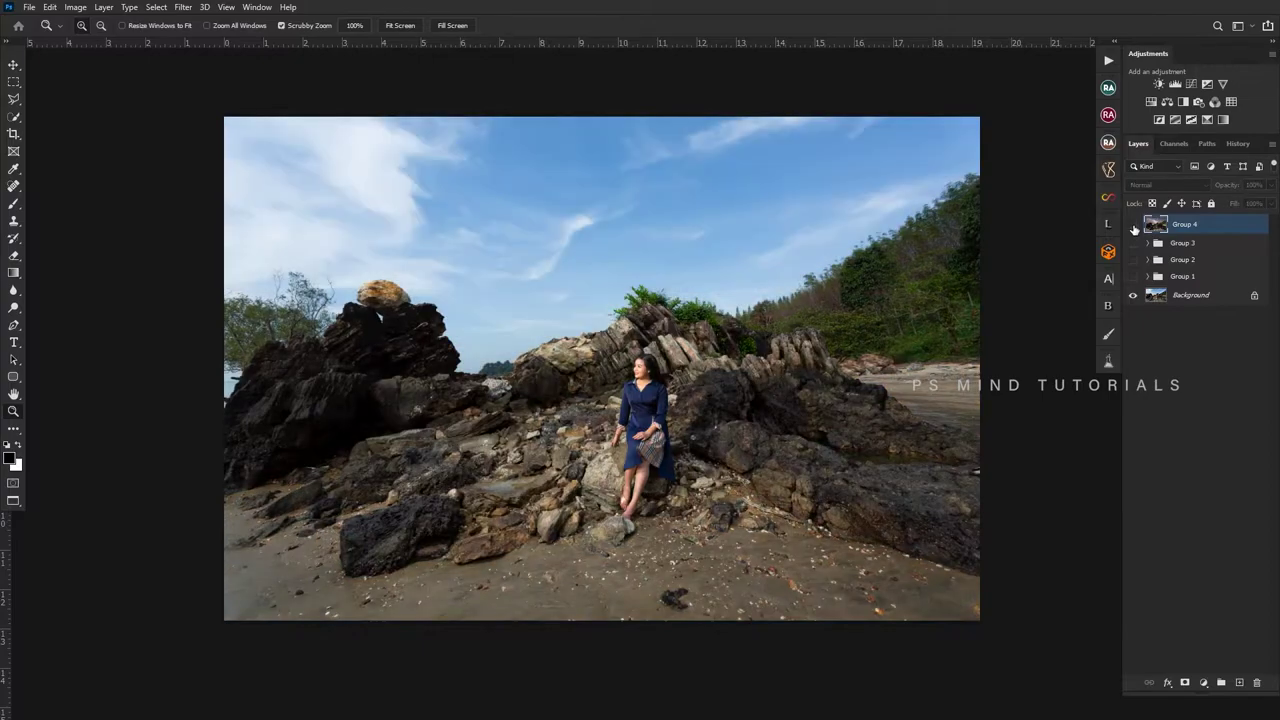
click(1134, 225)
click(1134, 225)
click(1134, 225)
click(1134, 225)
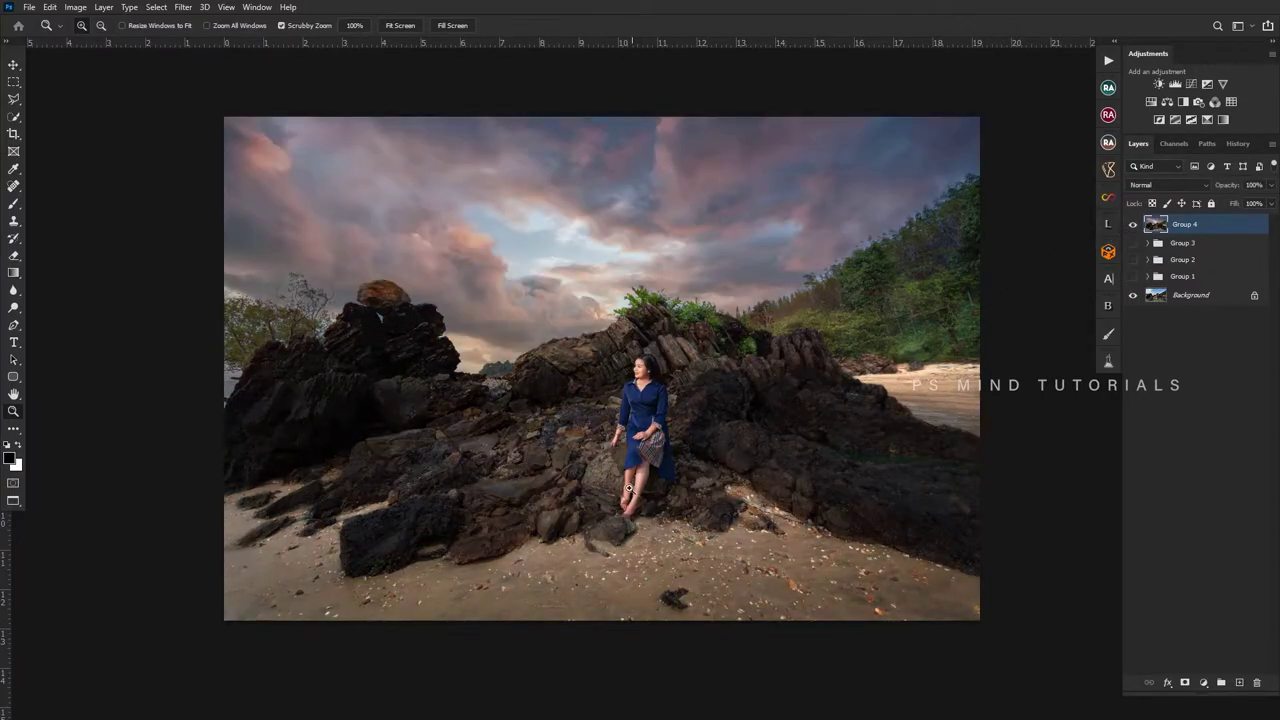
scroll(630, 490, down, 2)
scroll(852, 335, up, 5)
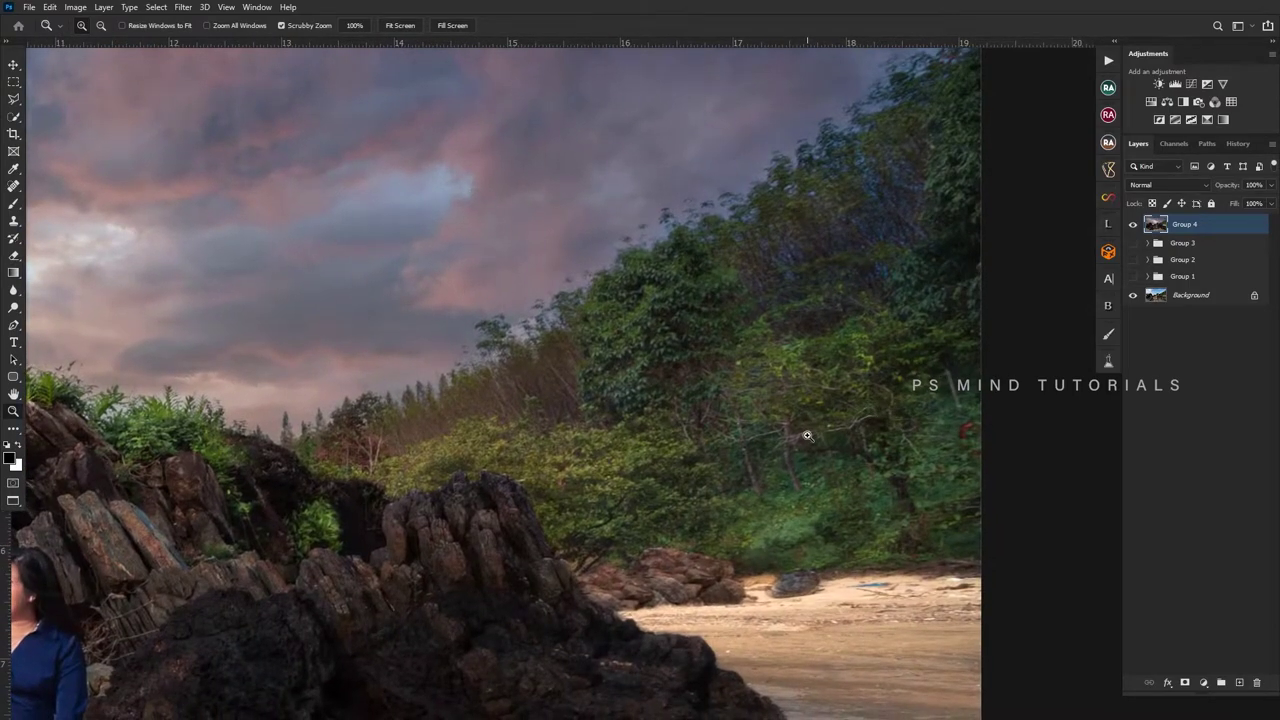
scroll(807, 436, down, 4)
scroll(750, 494, up, 1)
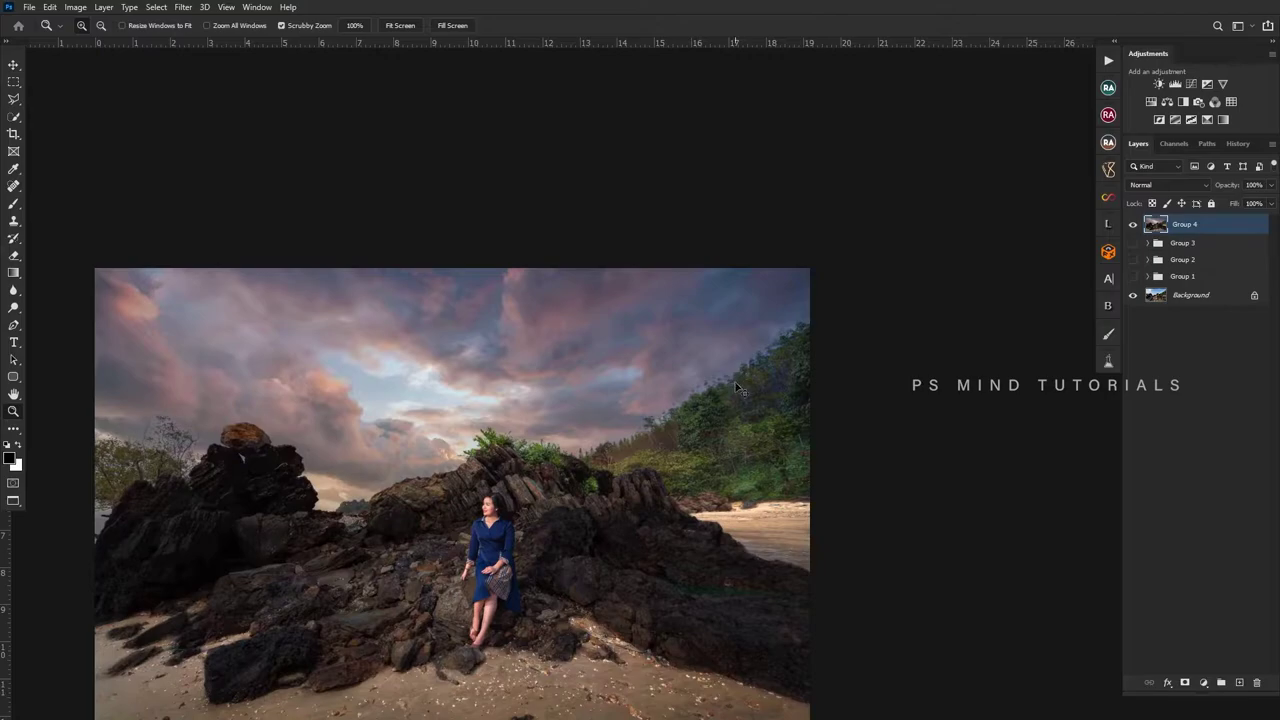
- Duplicate Group 4 and brighten the central rocks with a Camera Raw radial filter
key(ctrl+j)
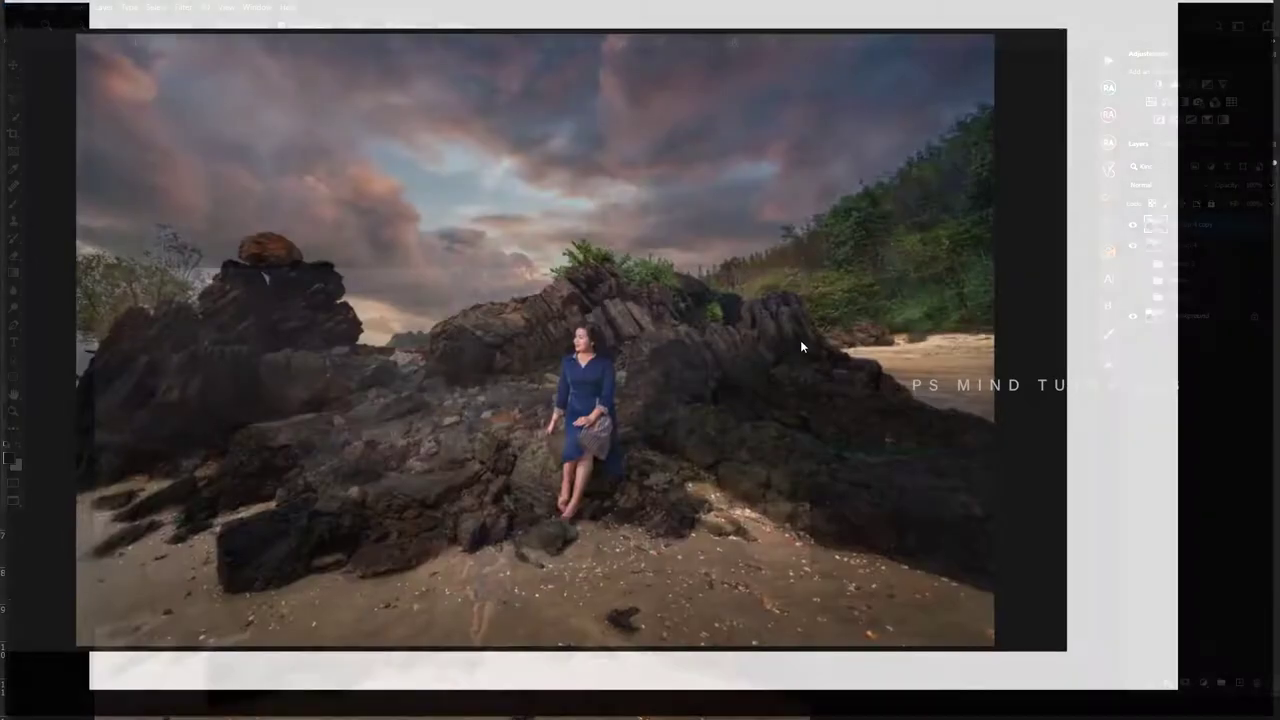
key(j)
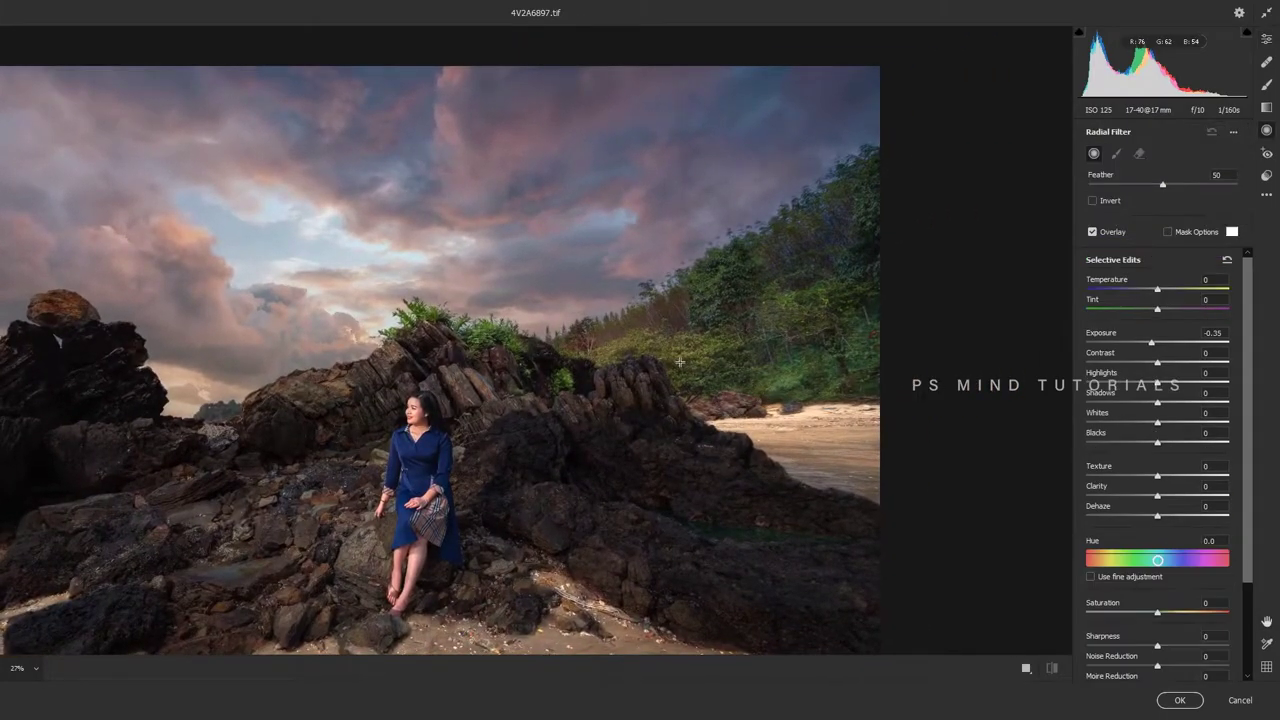
mouse_move(670, 355)
mouse_down()
mouse_move(873, 405)
mouse_move(771, 385)
mouse_up()
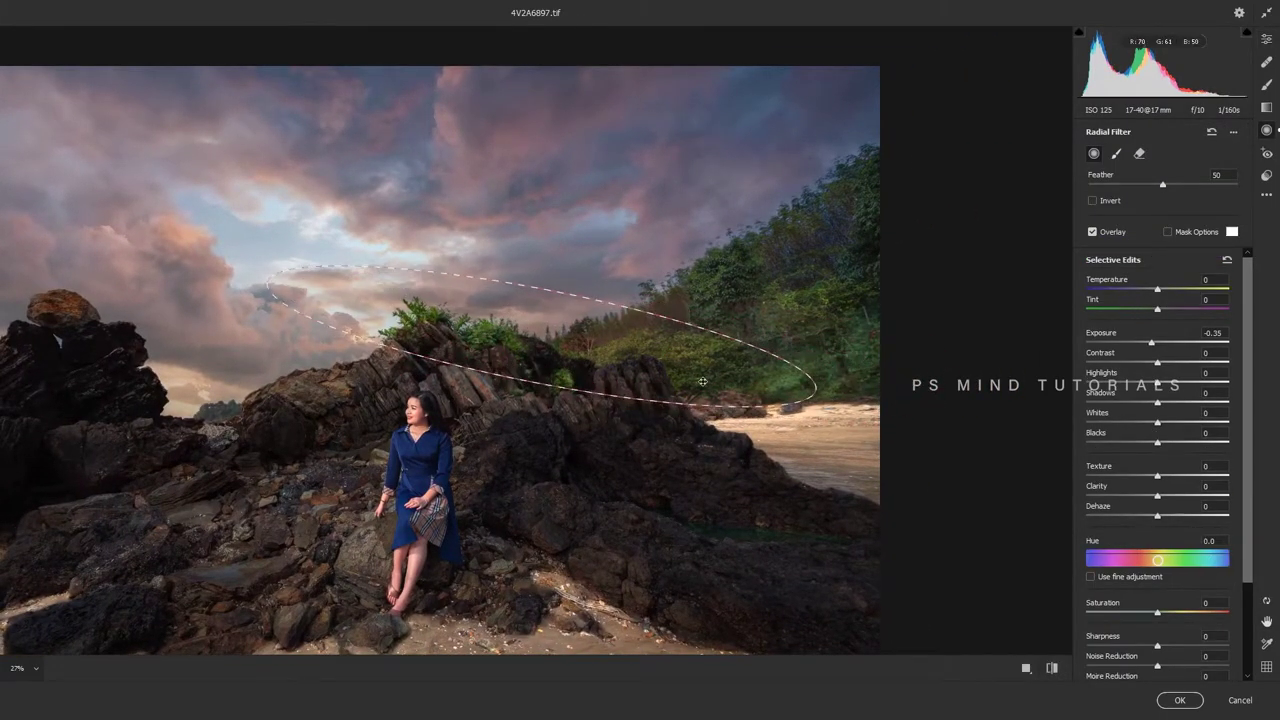
drag(604, 381, 602, 434)
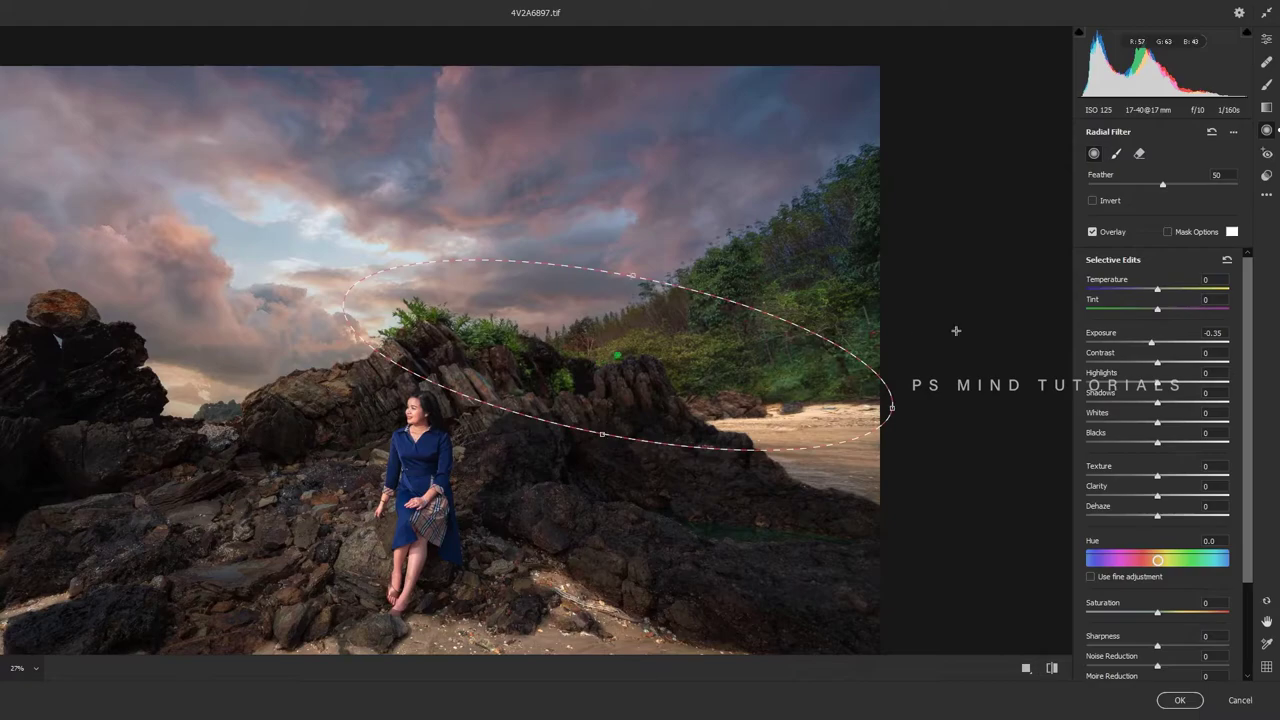
click(1227, 260)
drag(1165, 346, 1161, 344)
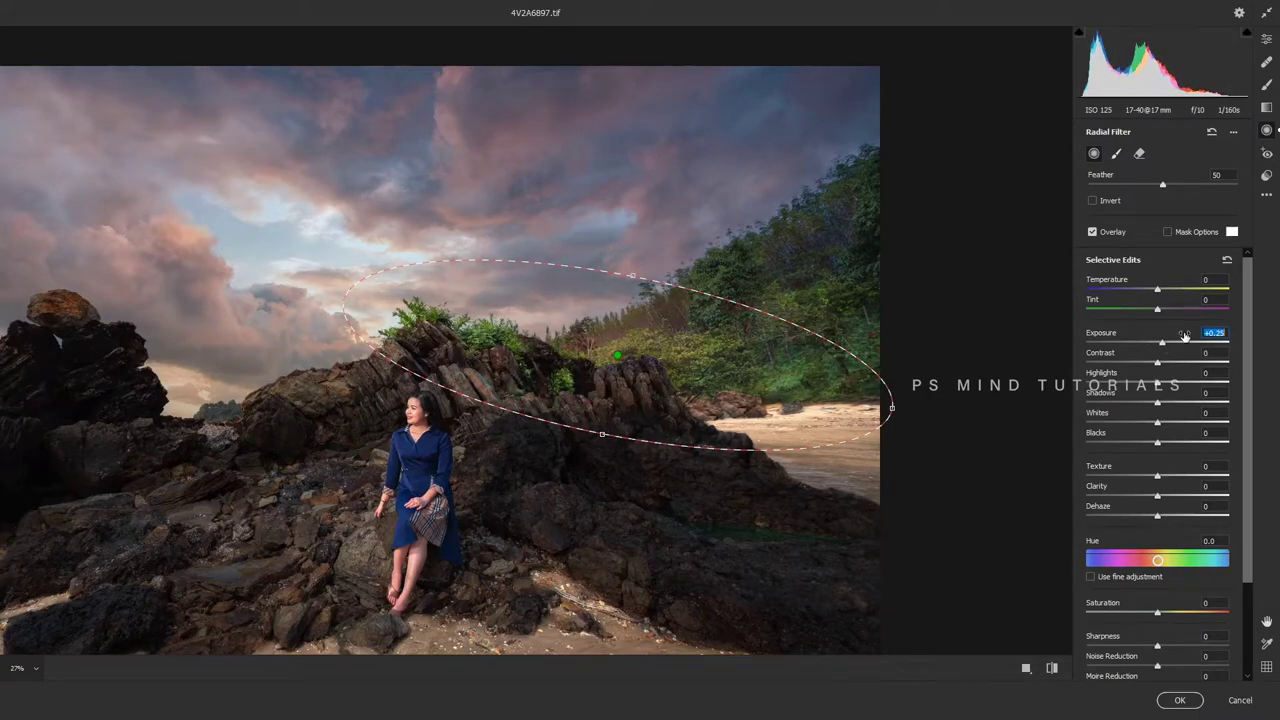
- Add a second radial filter lifting the right-hand trees and sky (Exposure +0.70), then apply
drag(808, 226, 1010, 325)
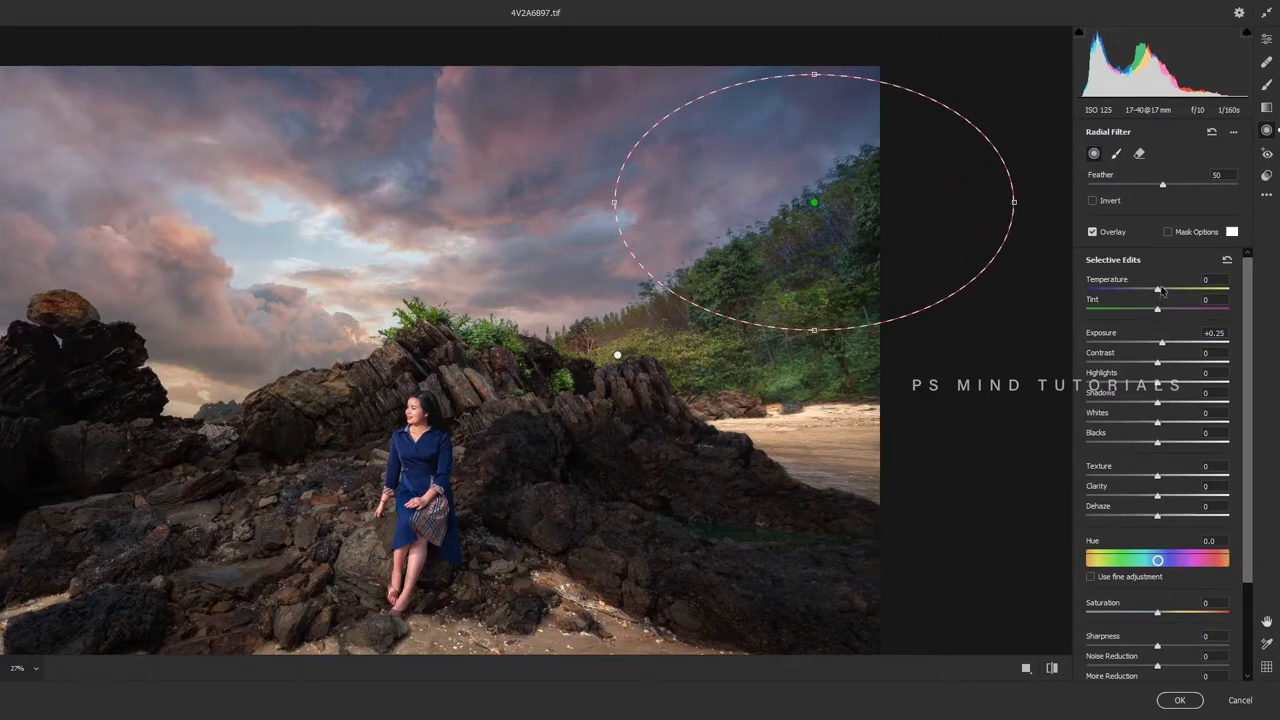
click(1170, 343)
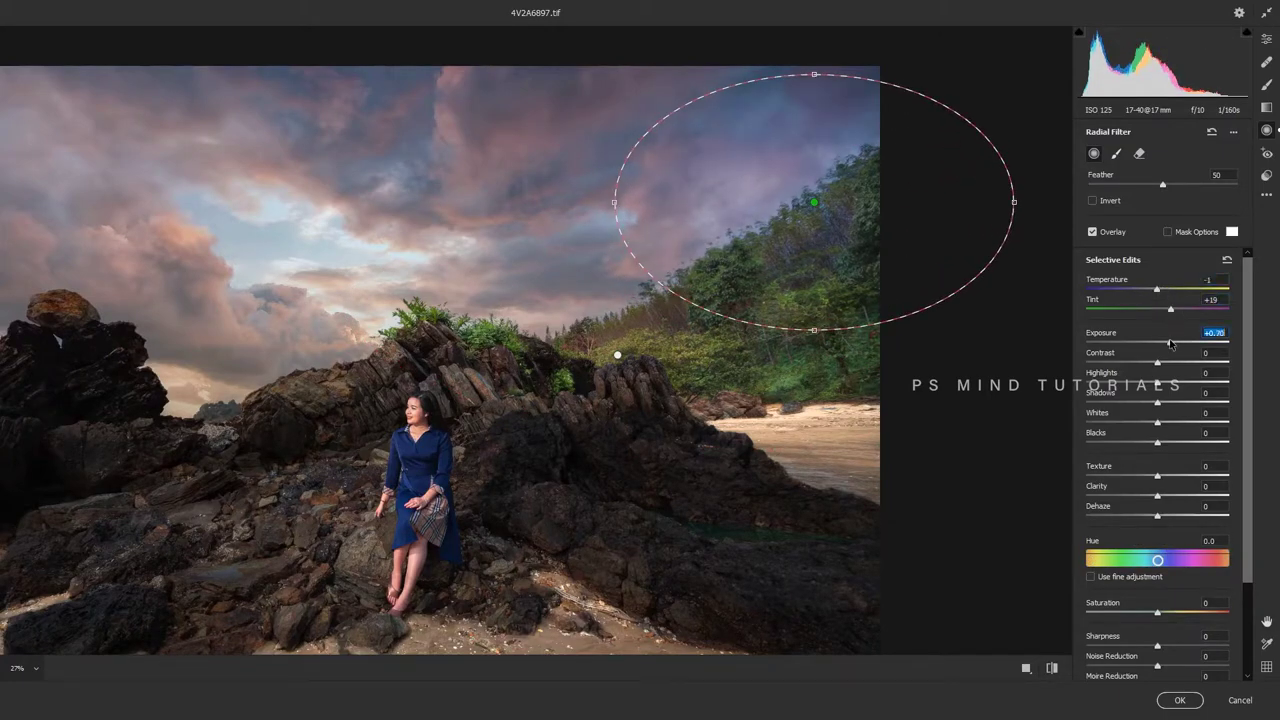
mouse_move(825, 330)
mouse_down()
mouse_move(853, 216)
mouse_move(908, 232)
mouse_up()
key(e)
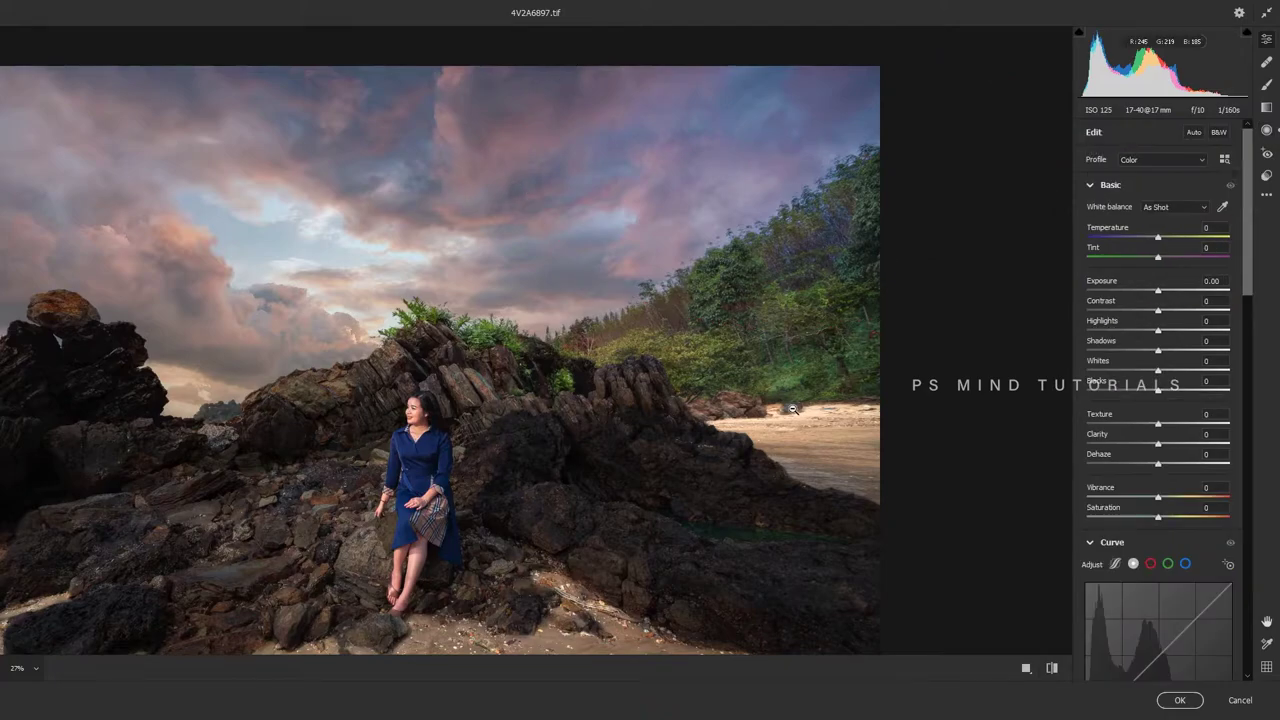
key(ctrl+0)
scroll(843, 501, up, 3)
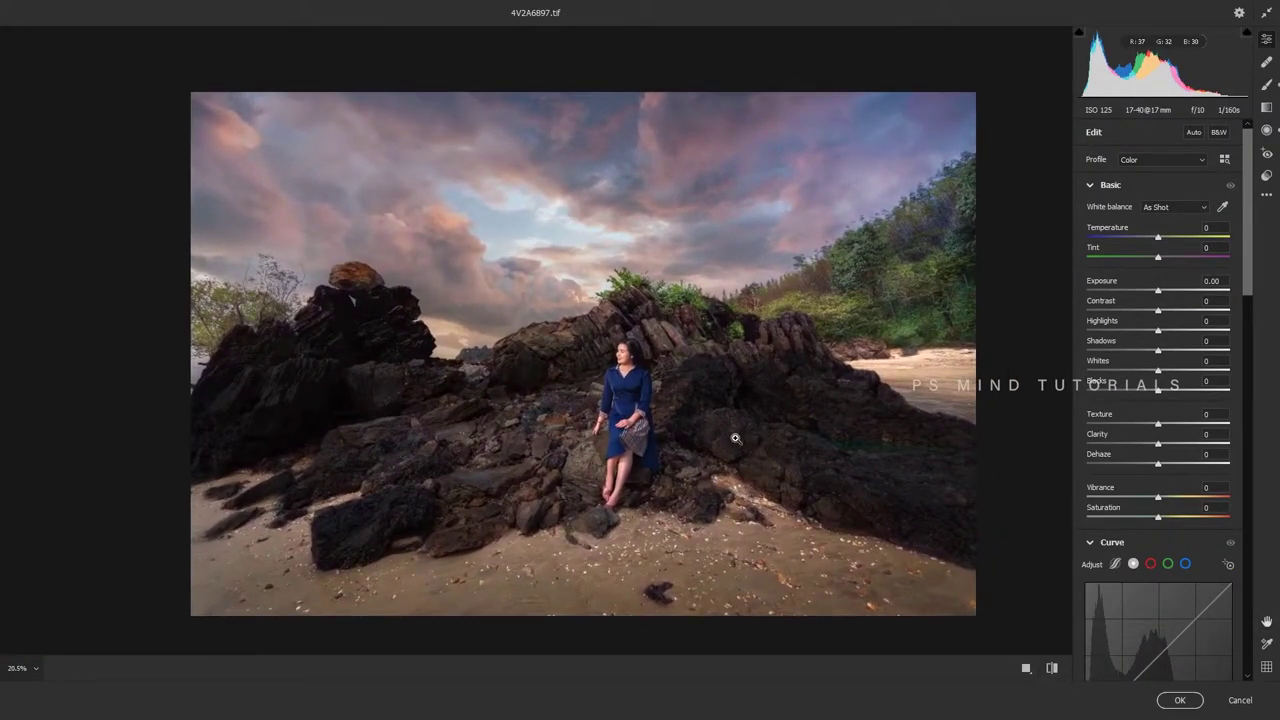
key(Return)
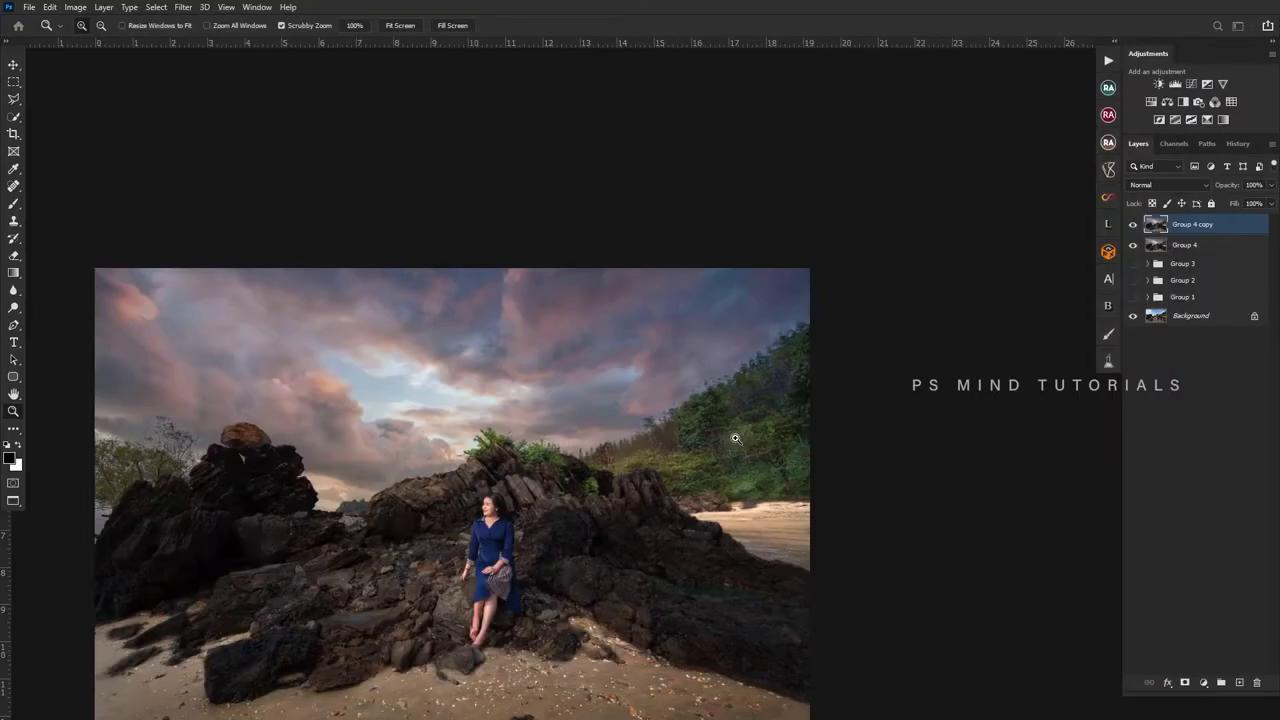
- Zoom in on the radially lit result around the woman, then duplicate it as Group 4 copy 2
scroll(740, 500, down, 3)
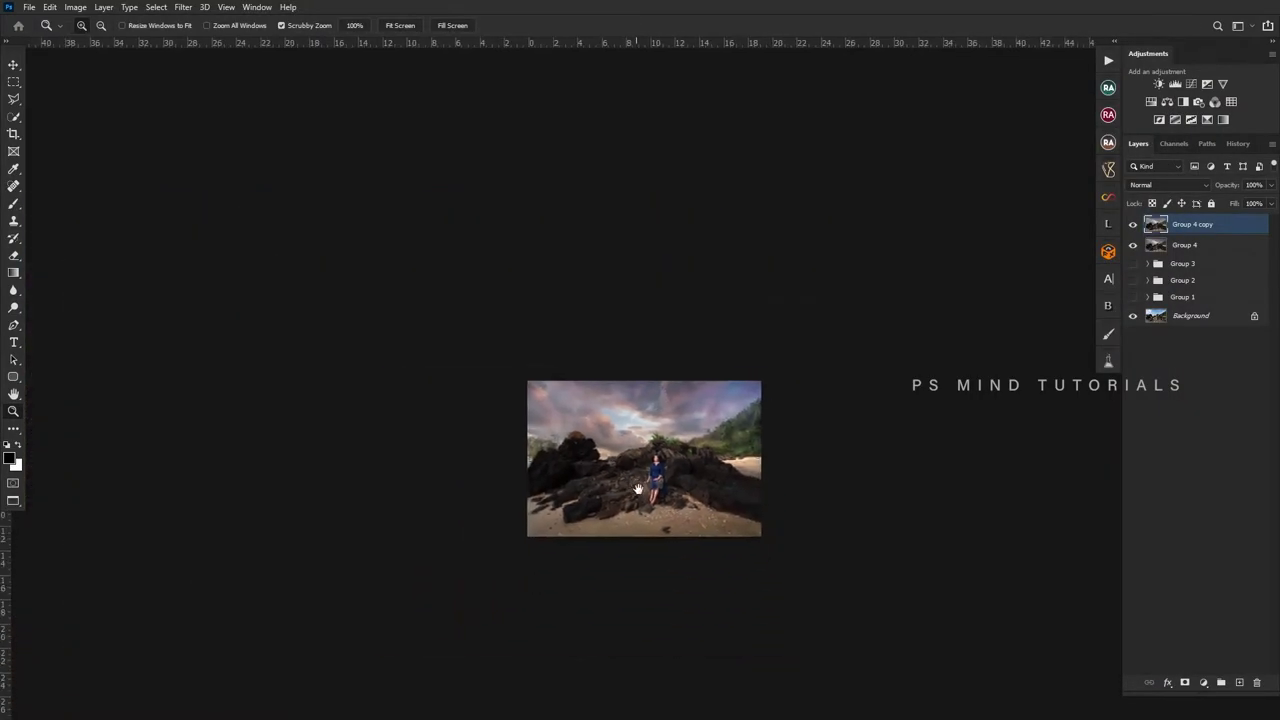
scroll(717, 524, up, 3)
scroll(717, 524, up, 2)
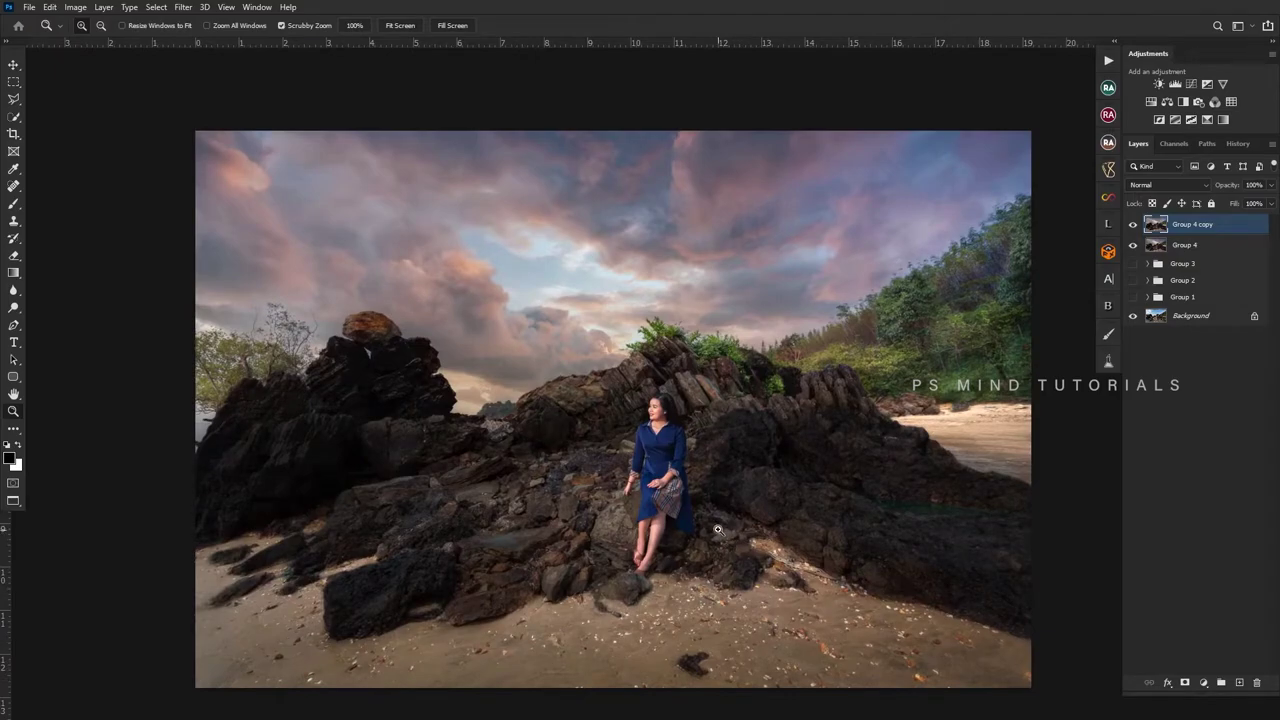
scroll(680, 488, down, 1)
scroll(654, 488, up, 1)
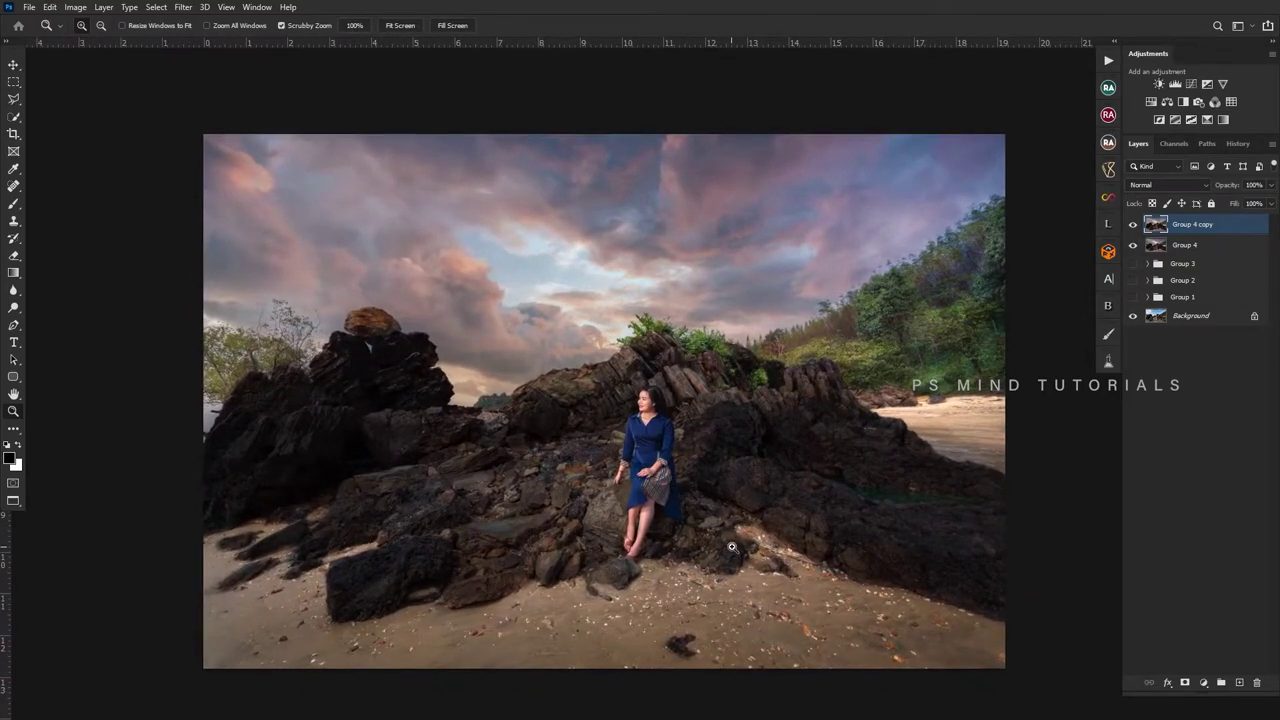
scroll(731, 547, down, 3)
scroll(680, 505, up, 2)
scroll(668, 498, up, 2)
scroll(670, 496, down, 4)
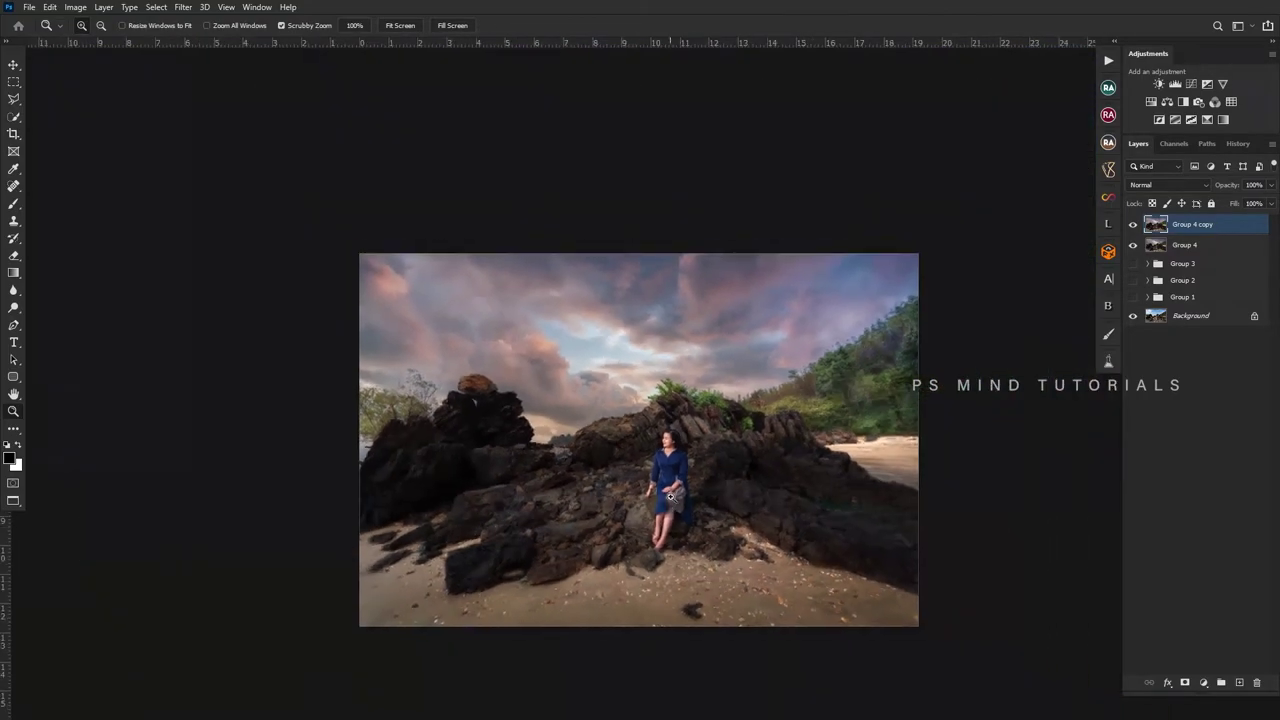
drag(670, 496, 695, 517)
key(ctrl+j)
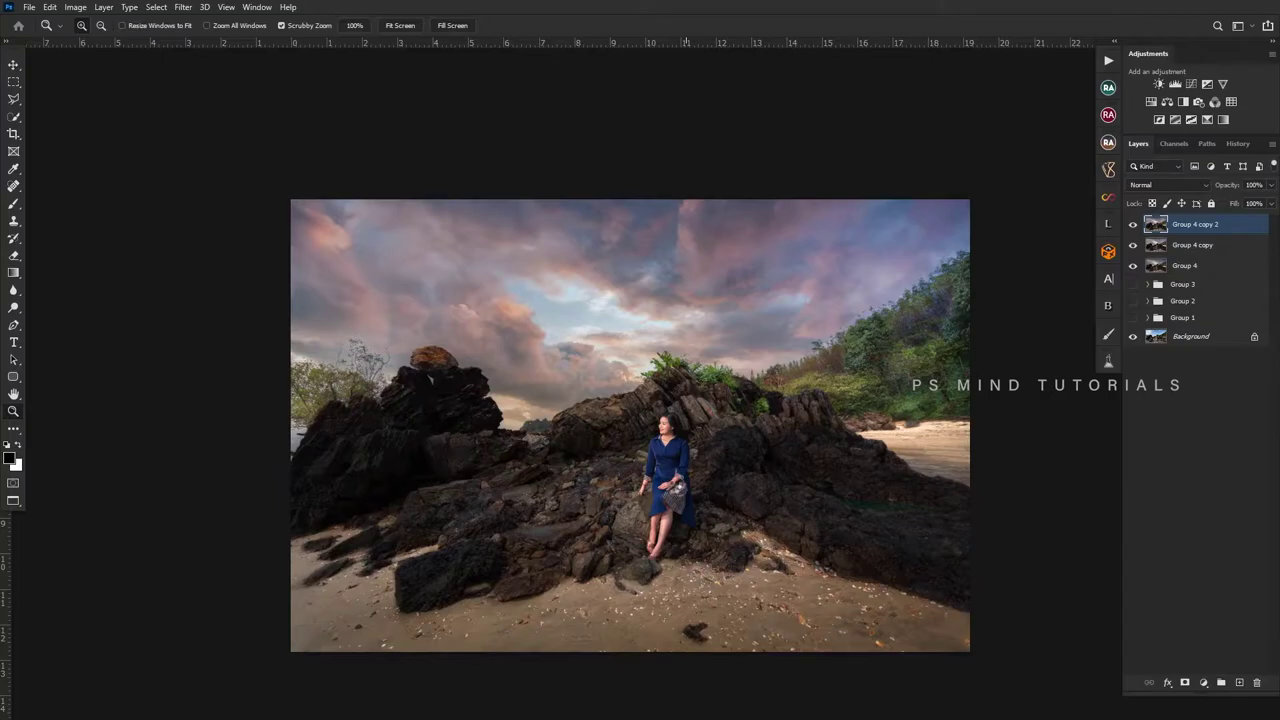
- Draw a Camera Raw radial filter around the woman and raise its exposure
key(ctrl+shift+a)
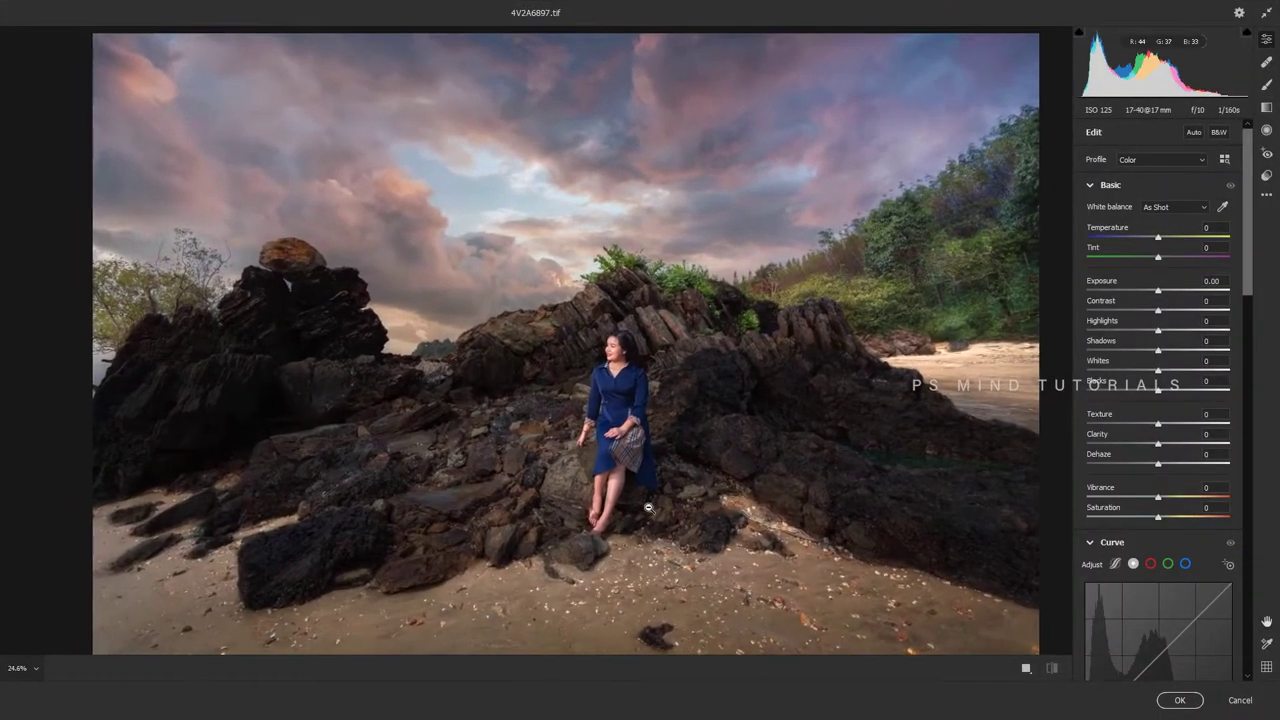
key(j)
mouse_move(545, 455)
mouse_down()
mouse_move(682, 473)
mouse_move(693, 499)
mouse_move(666, 475)
mouse_up()
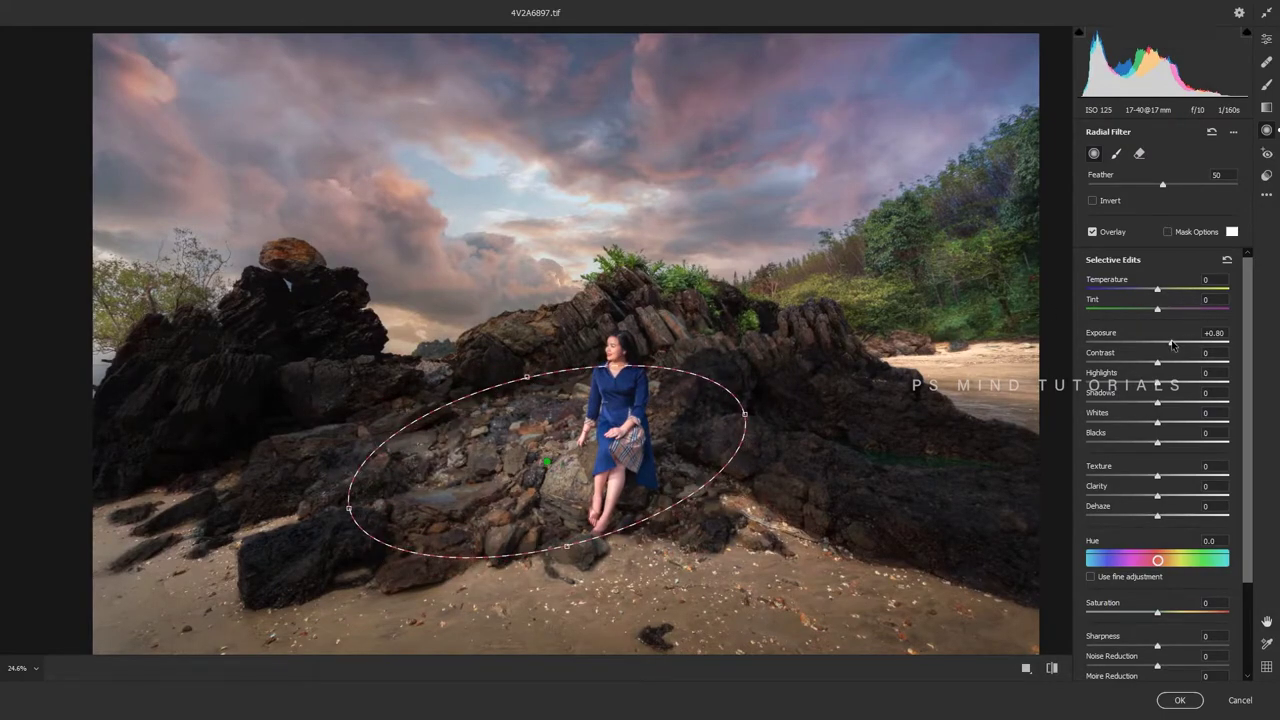
drag(1172, 344, 1165, 343)
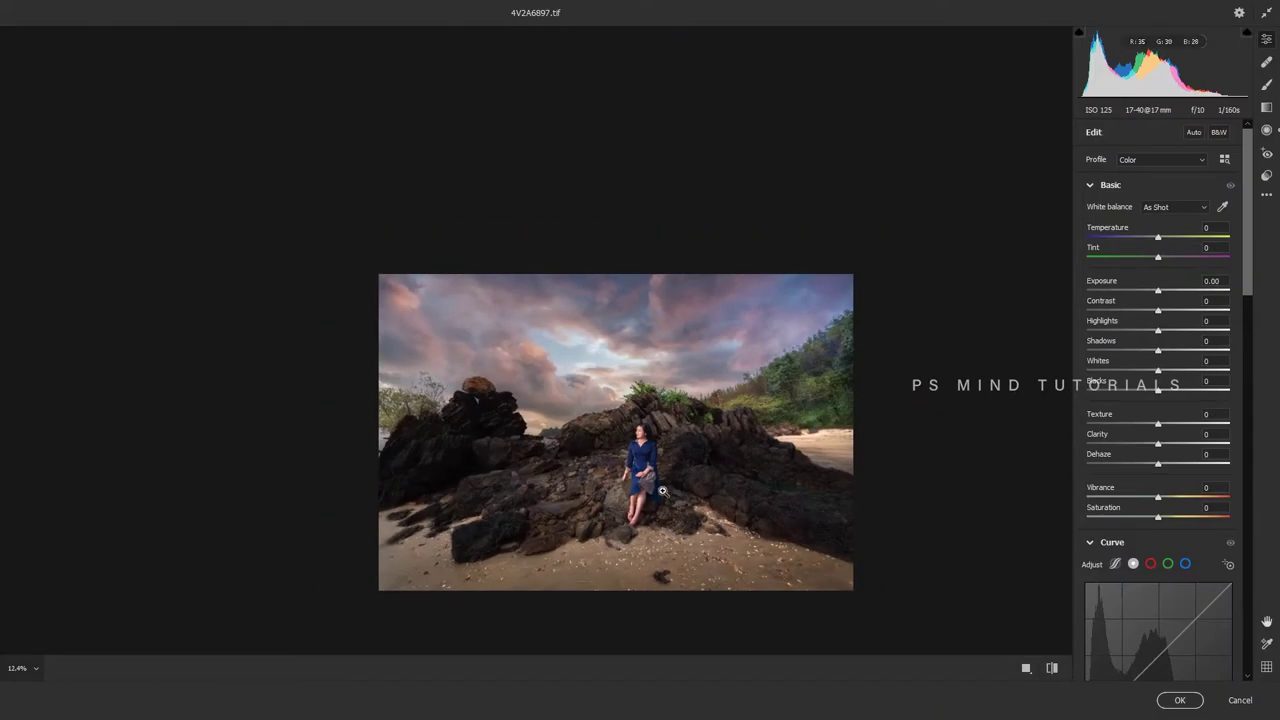
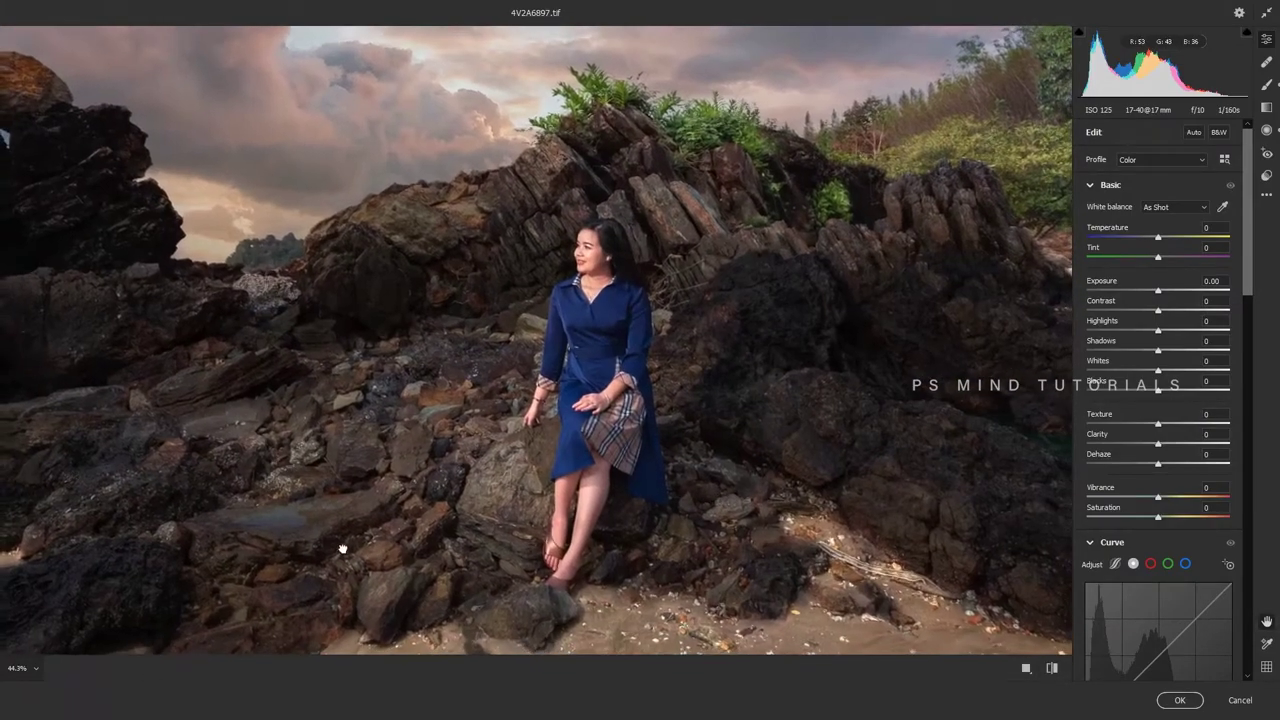
- Zoom in and draw a radial filter ellipse around the woman seated on the rocks
drag(343, 543, 675, 487)
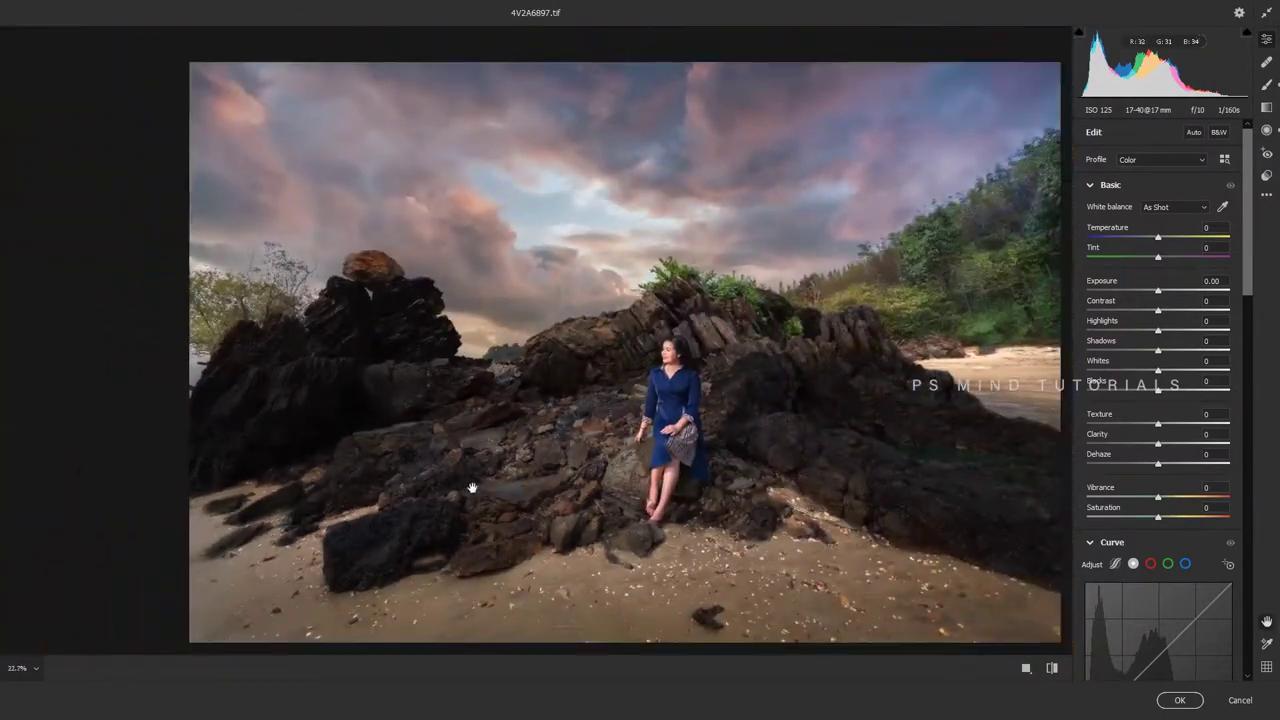
scroll(645, 437, down, 2)
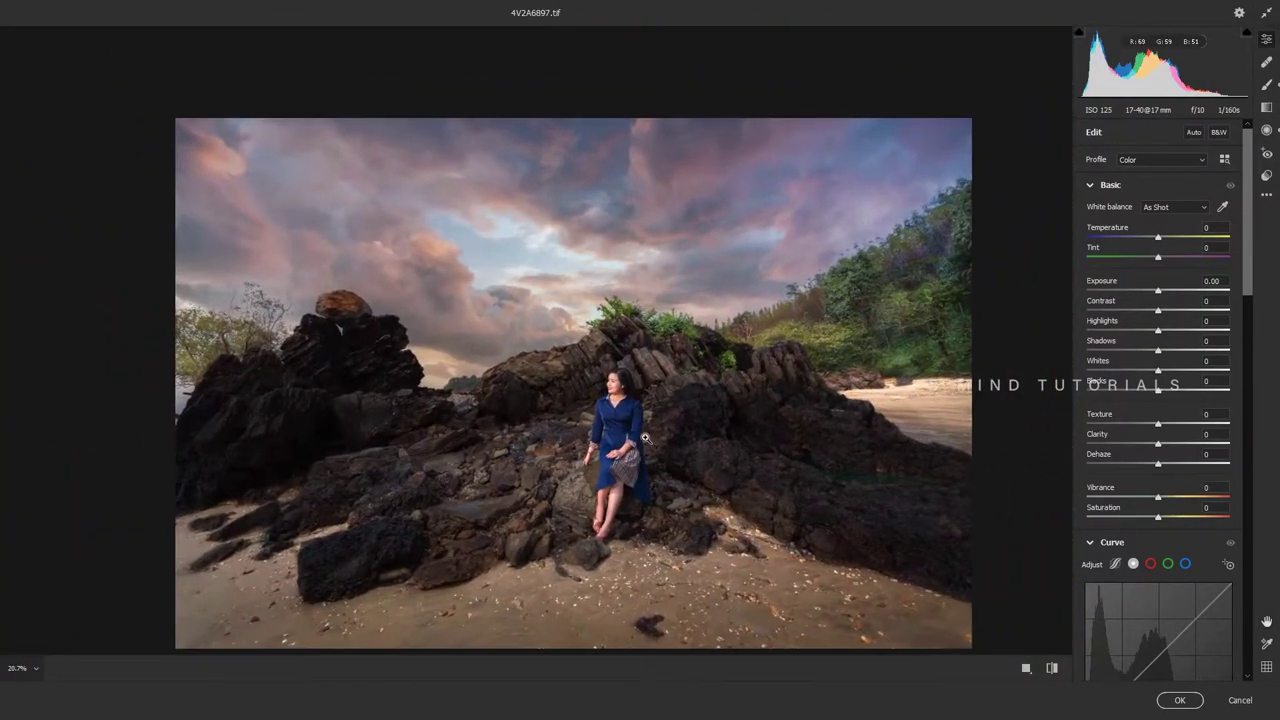
key(j)
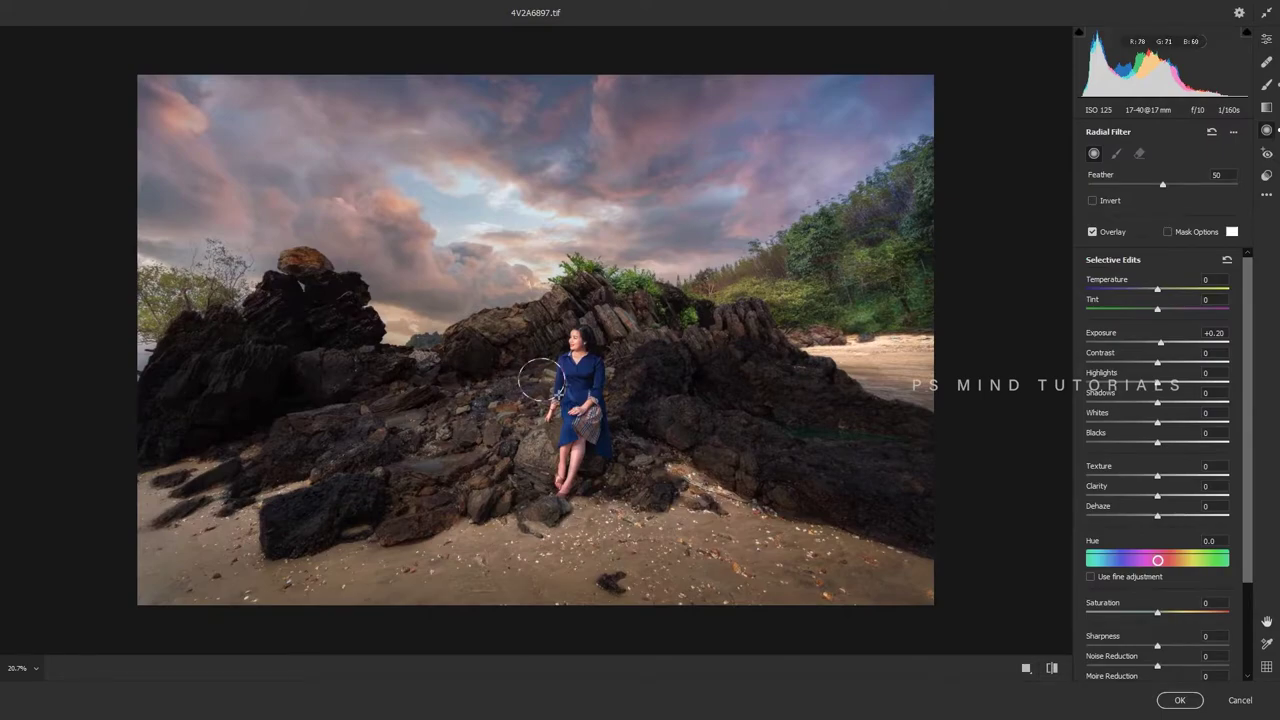
drag(539, 403, 668, 508)
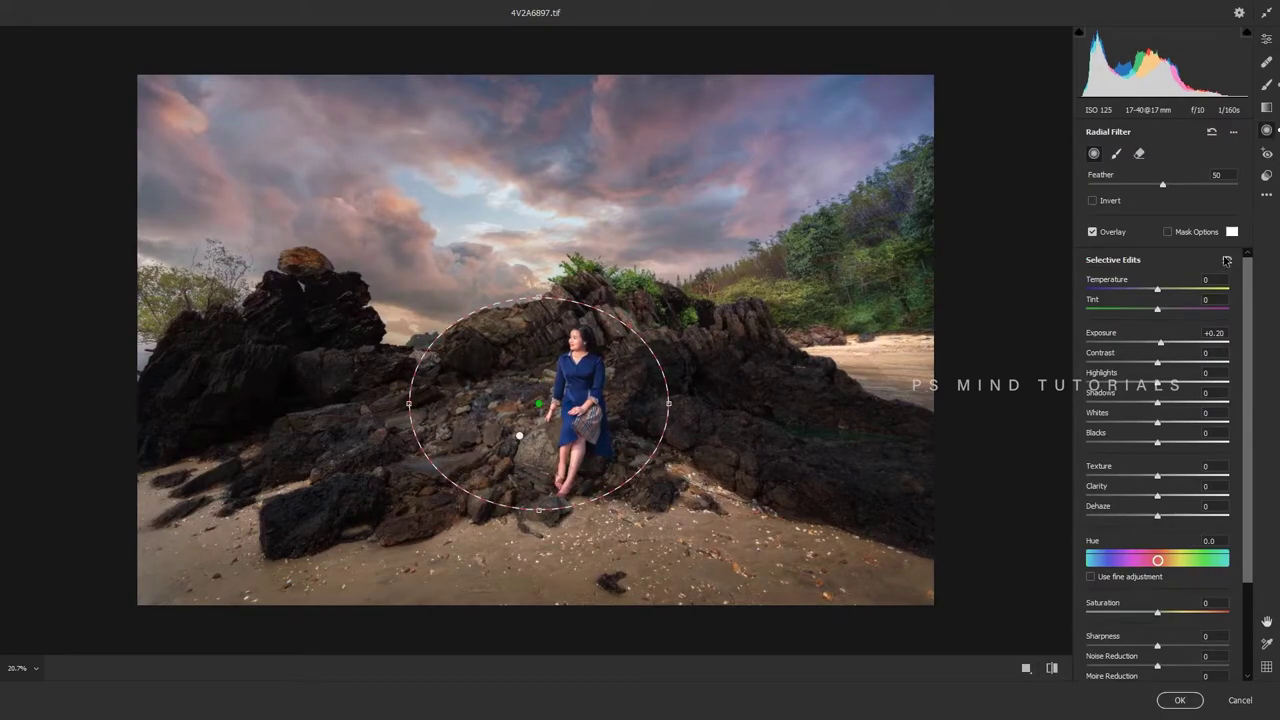
key(e)
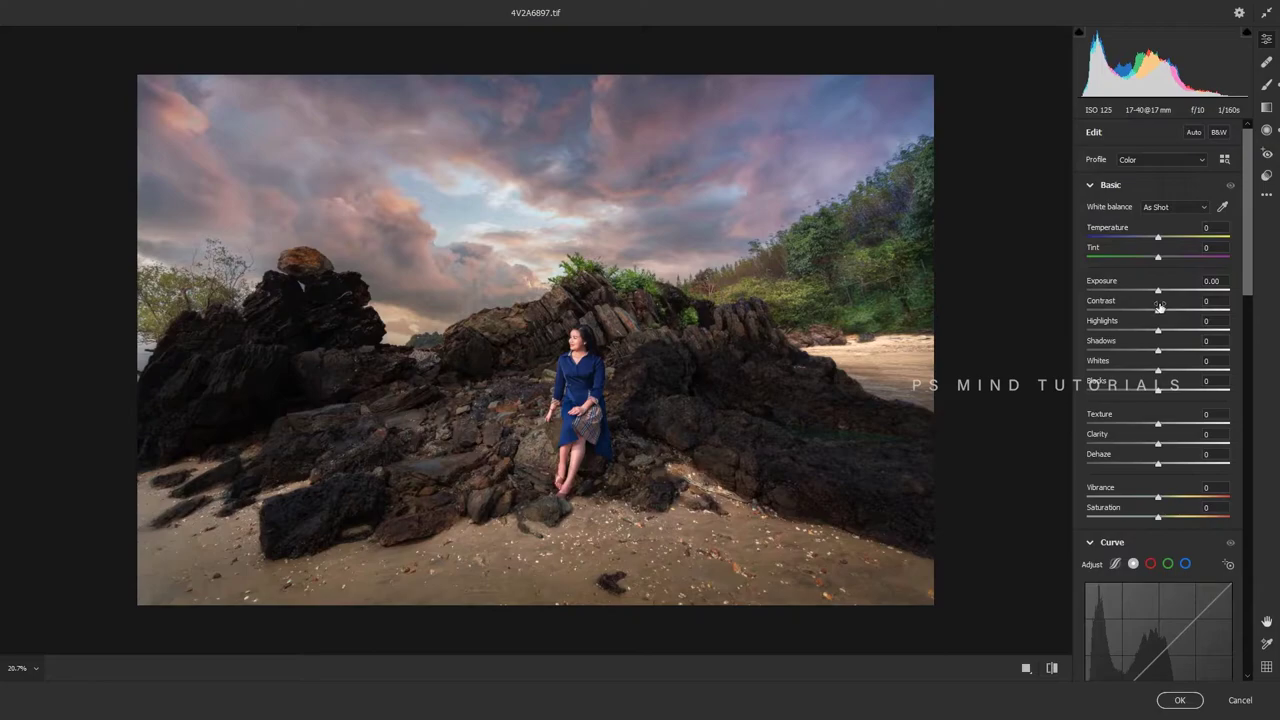
key(j)
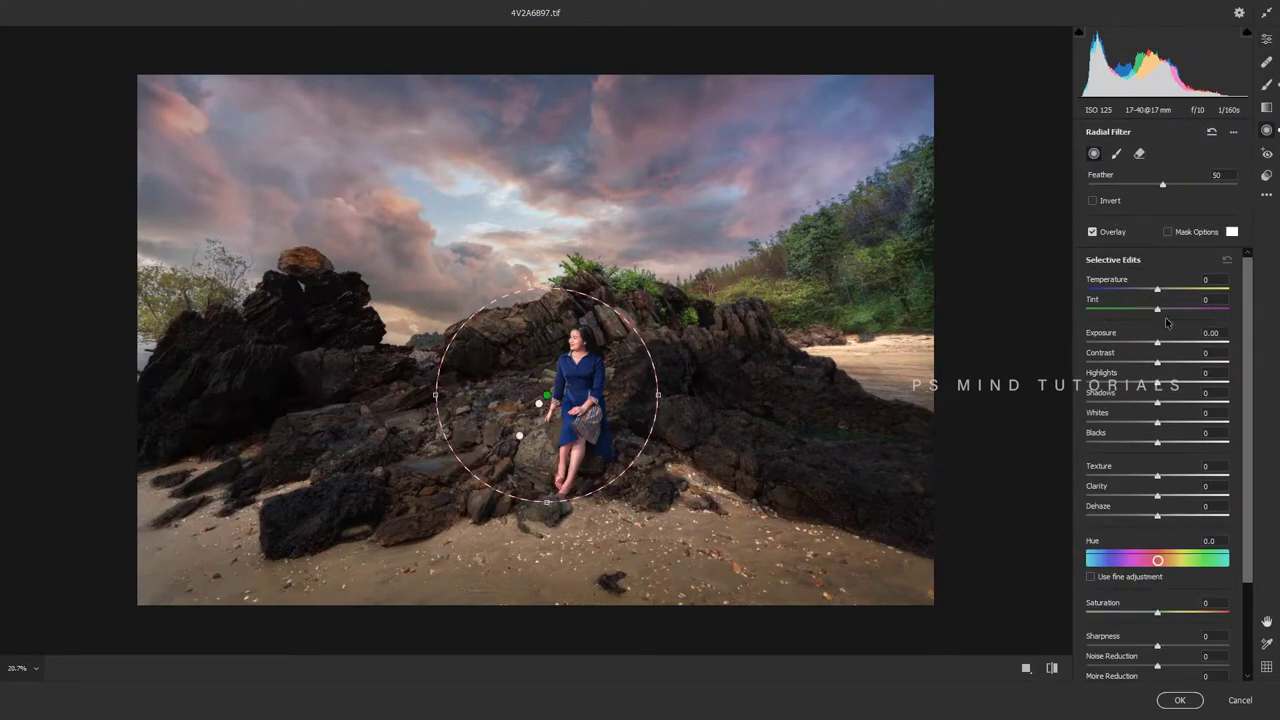
- Outside the circle, set exposure to -0.15 and shadows to about +23
drag(1158, 346, 1155, 346)
drag(1182, 405, 1189, 403)
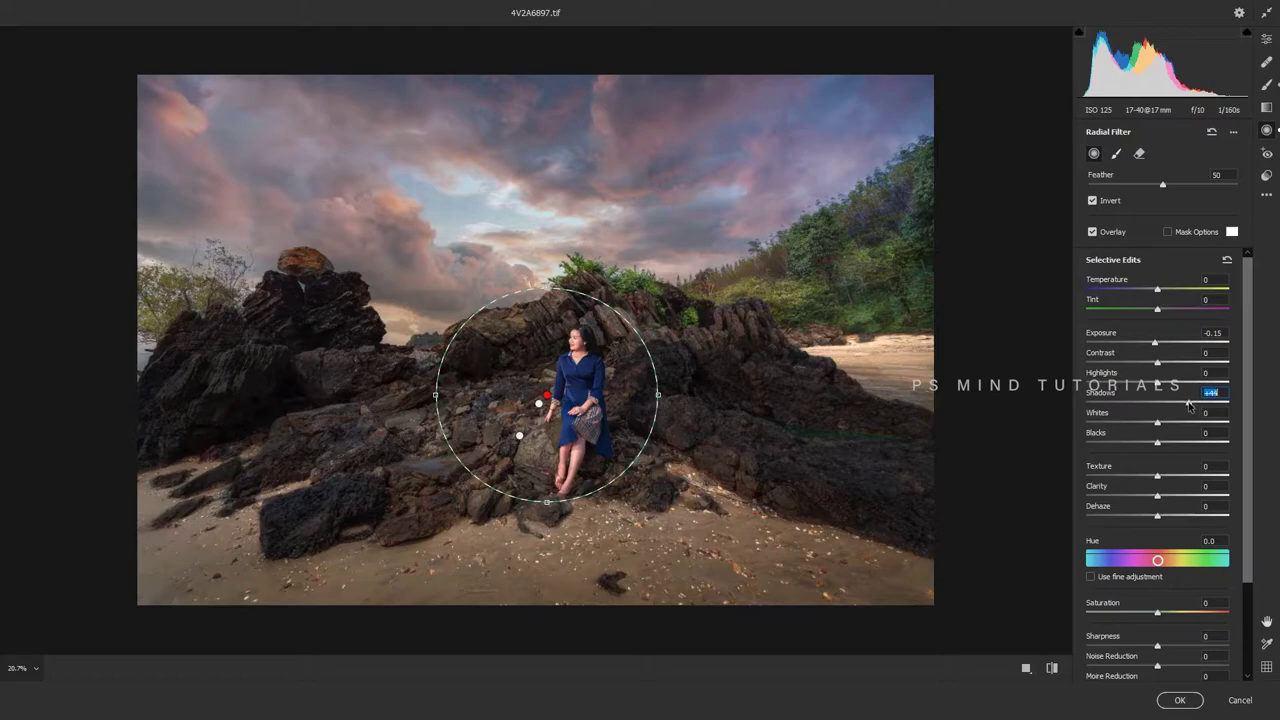
double_click(1189, 403)
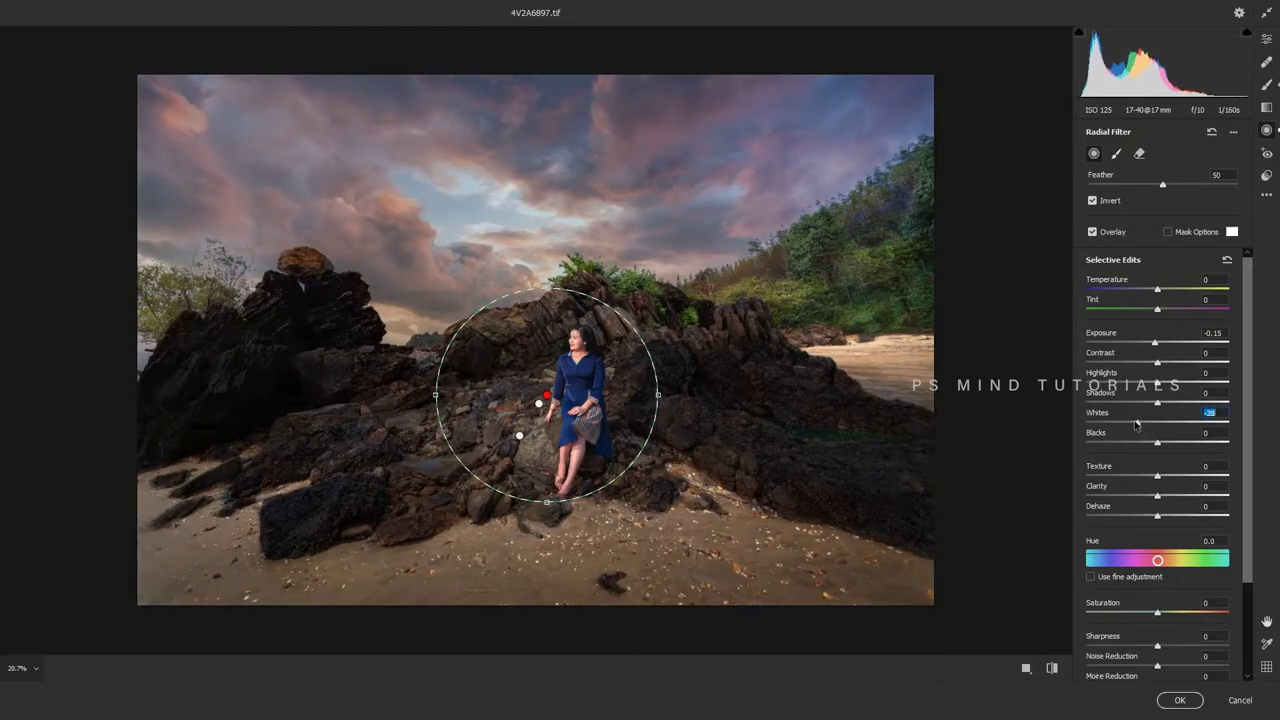
mouse_move(1150, 424)
mouse_down()
mouse_move(1133, 424)
mouse_move(1149, 424)
mouse_up()
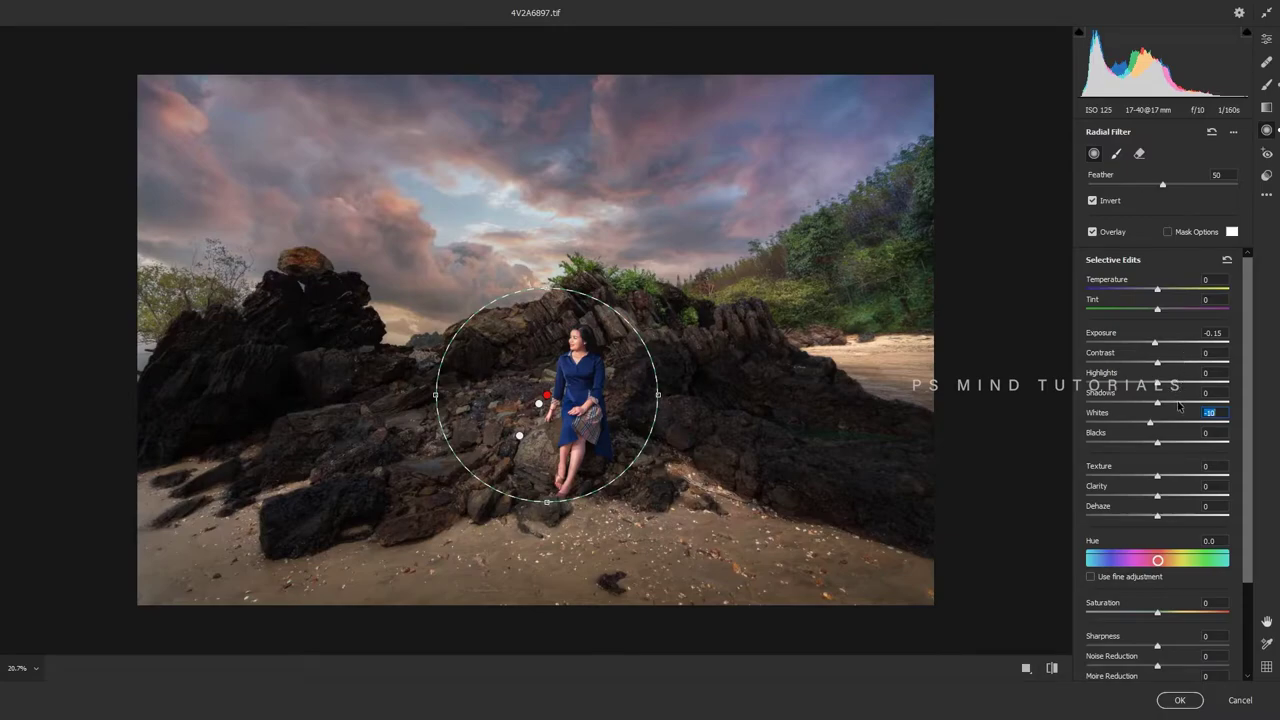
click(1176, 402)
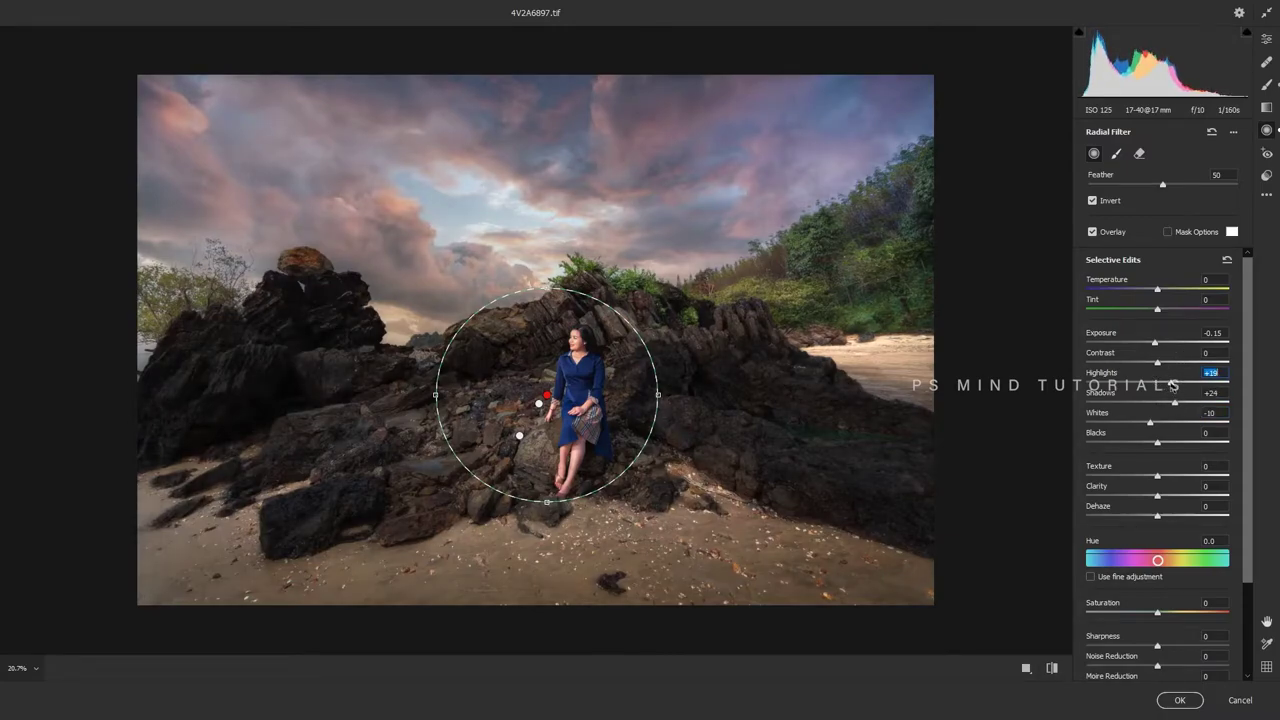
- Lower highlights to -28 and whites to about -62, then nudge the circle down-right
click(1178, 382)
drag(1178, 385, 1100, 385)
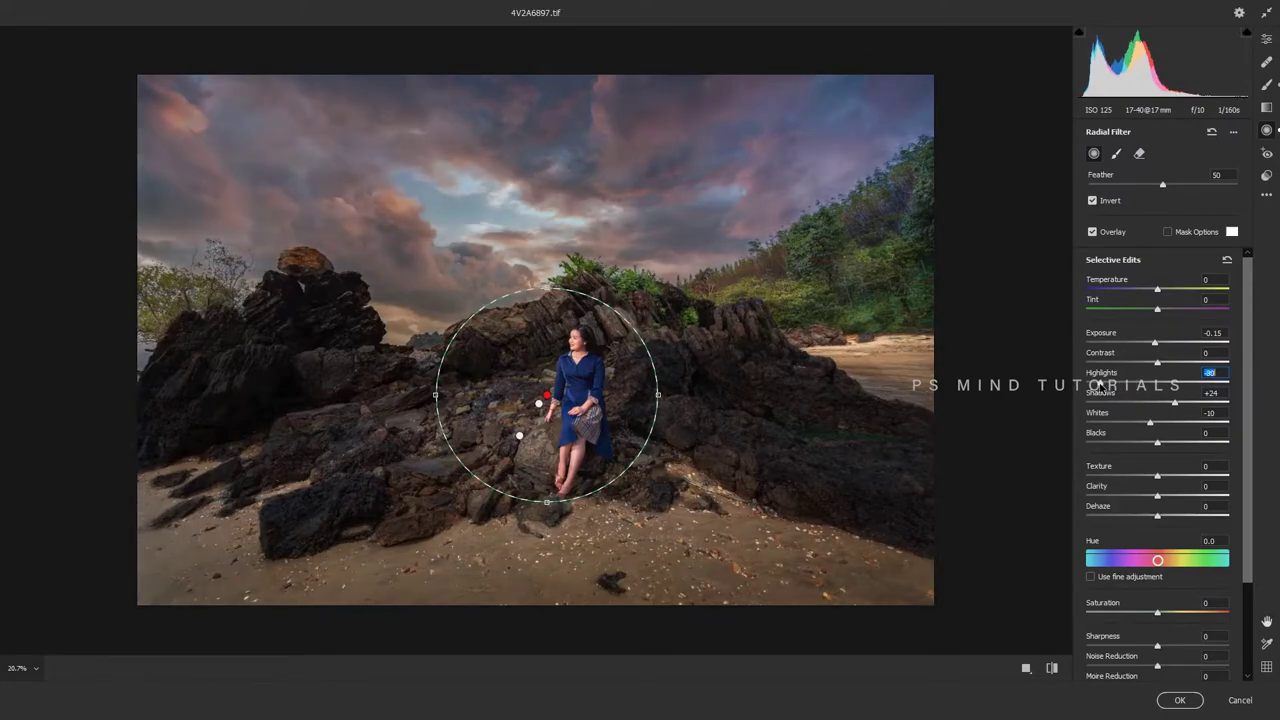
click(1096, 423)
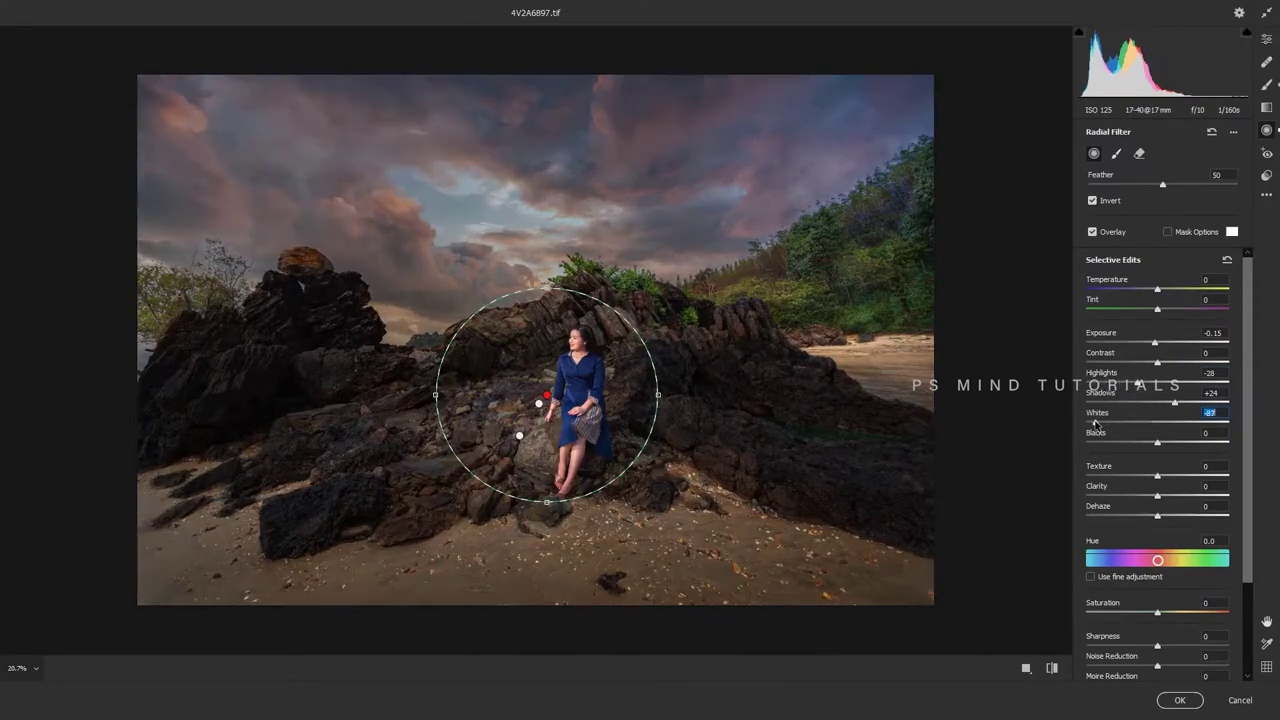
drag(1096, 423, 1116, 427)
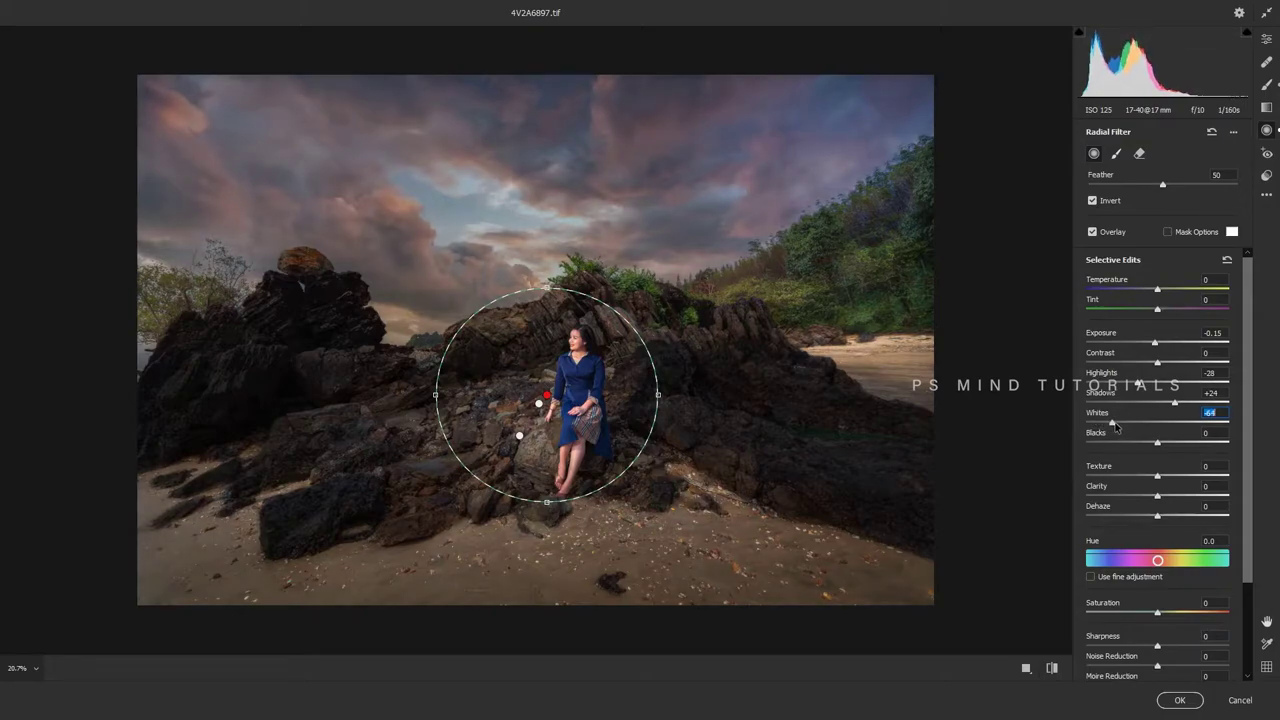
drag(595, 425, 617, 440)
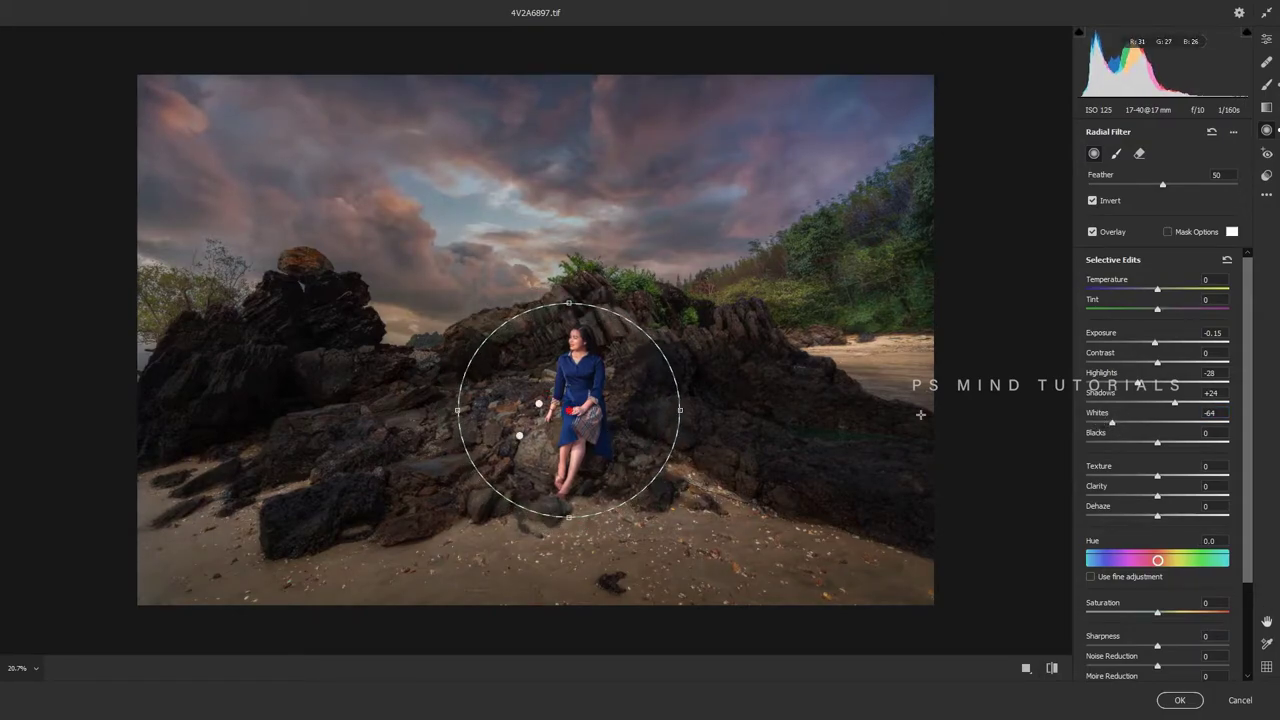
key(e)
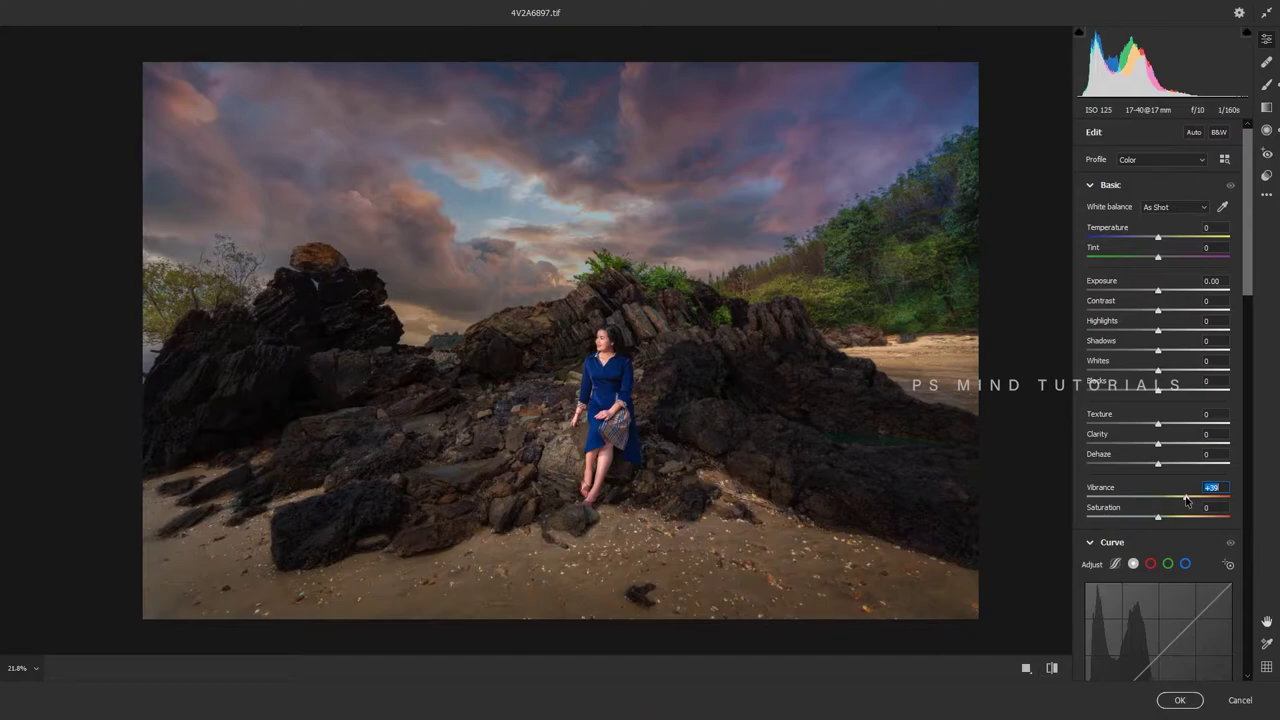
- Drag the tone curve's white point left to brighten the top end
drag(1231, 583, 1213, 583)
scroll(710, 460, down, 3)
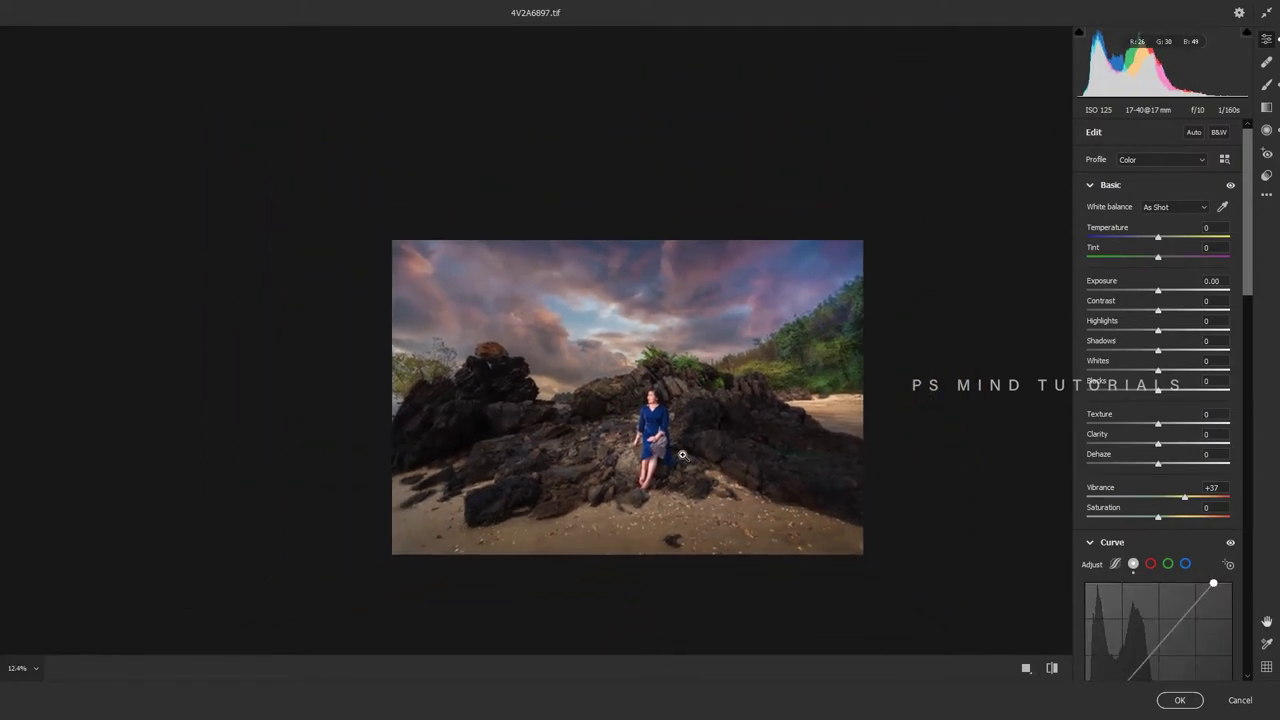
scroll(703, 450, up, 3)
- Cool the white balance temperature to -4 and review the adjustment panels
drag(1158, 237, 1159, 243)
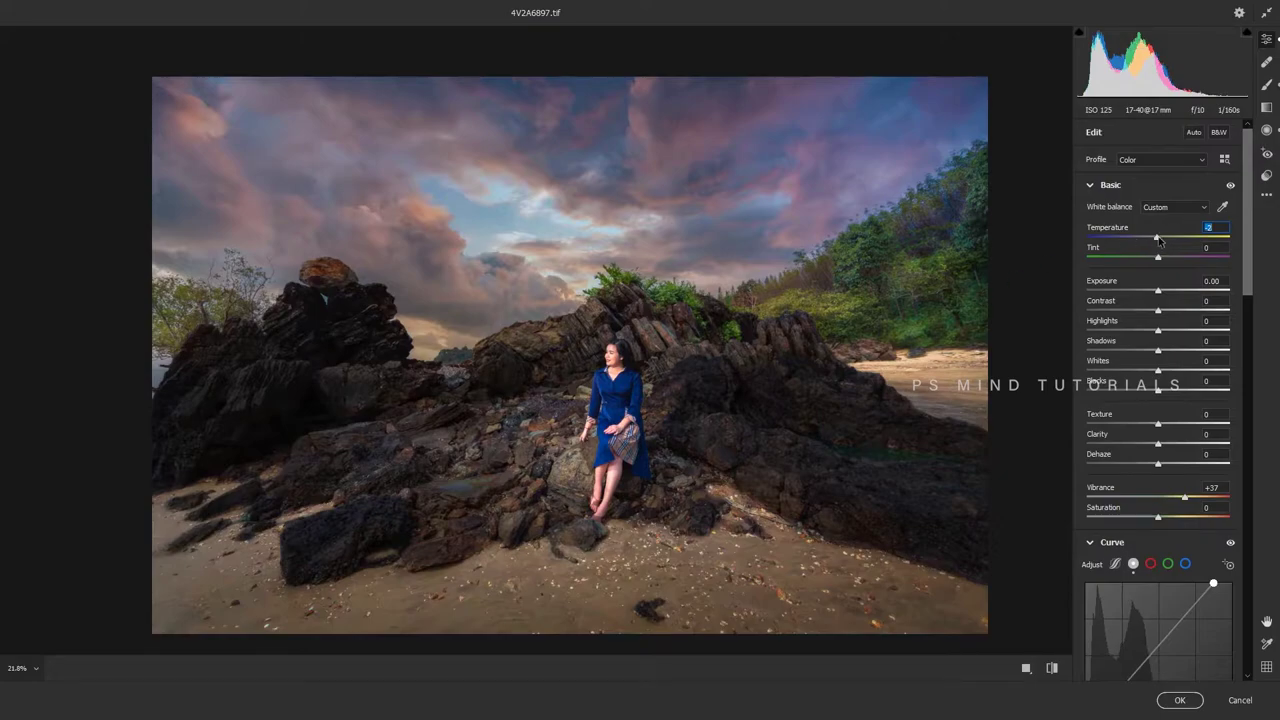
scroll(760, 420, down, 1)
scroll(680, 450, down, 2)
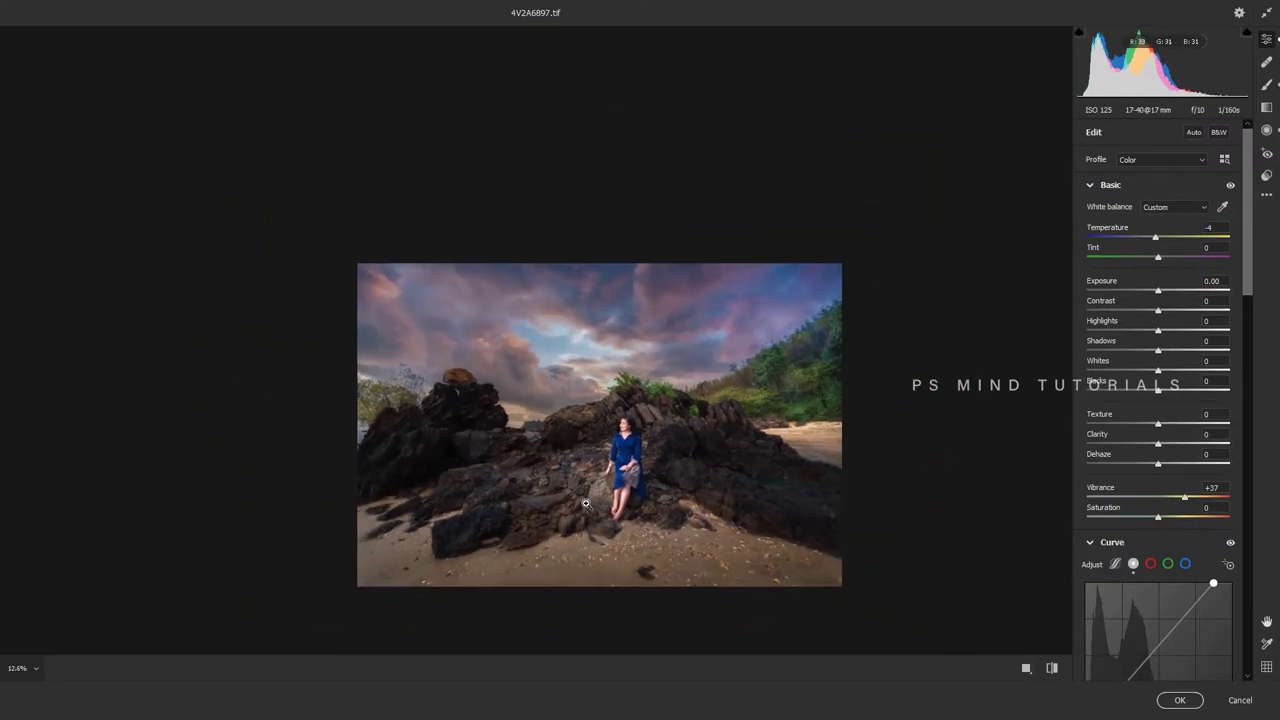
scroll(630, 470, up, 2)
scroll(612, 482, down, 2)
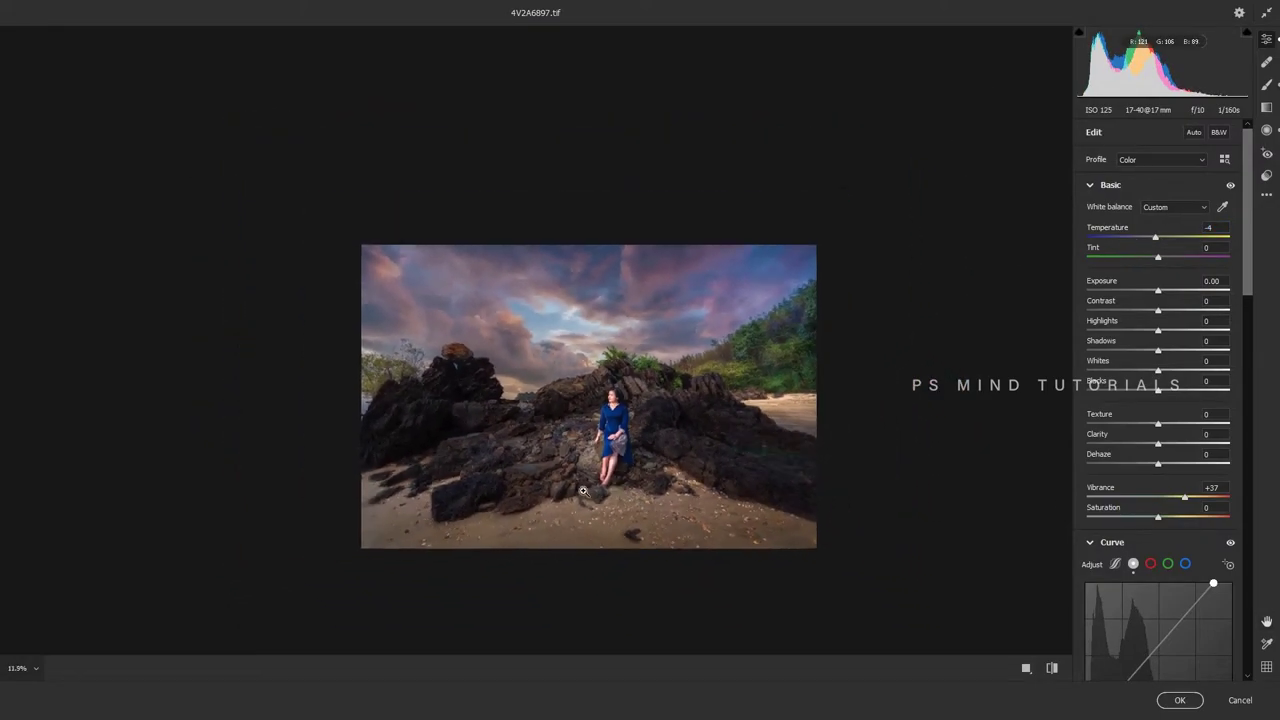
scroll(605, 486, up, 2)
scroll(572, 359, up, 2)
scroll(610, 380, down, 2)
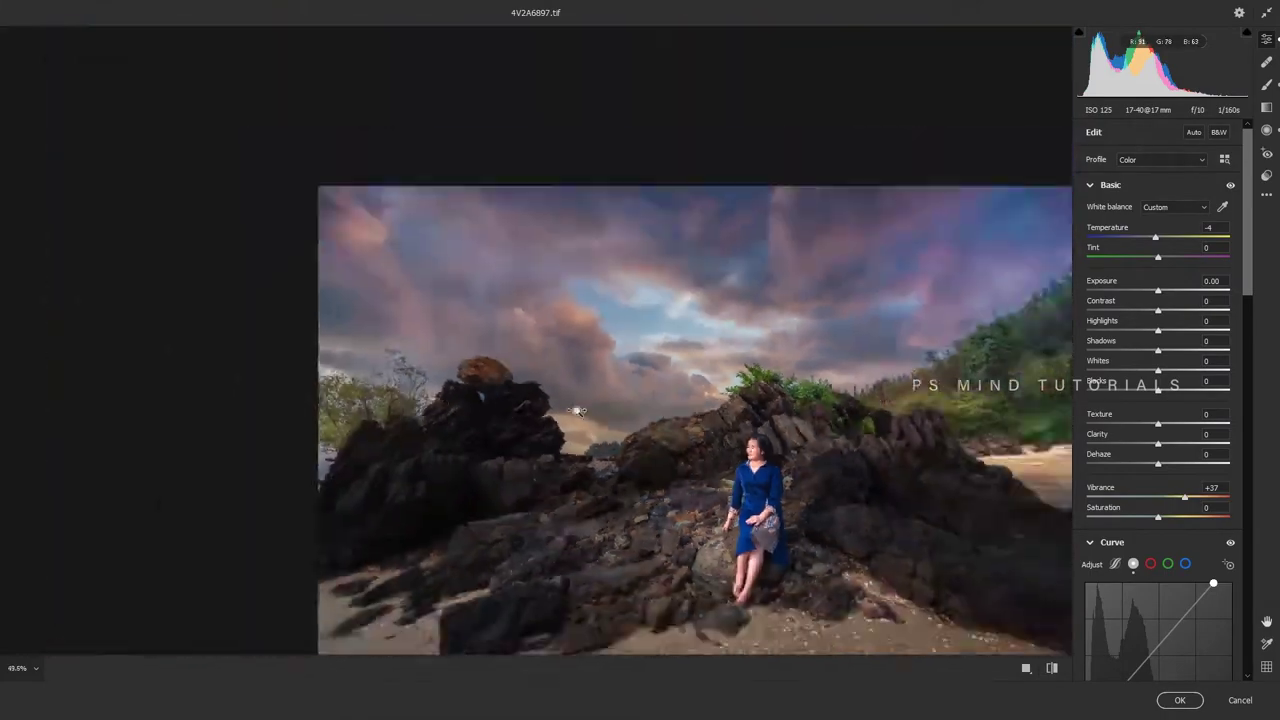
scroll(660, 410, down, 2)
scroll(686, 418, up, 3)
scroll(686, 418, down, 2)
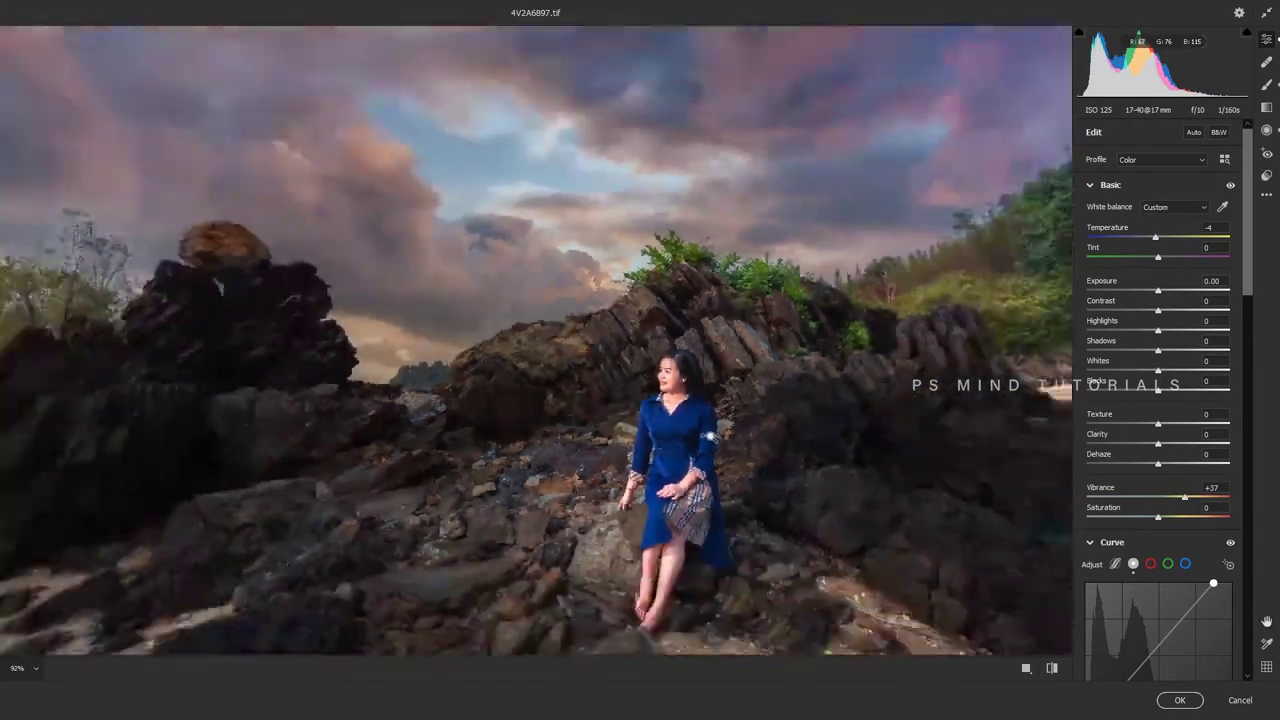
scroll(686, 418, down, 2)
scroll(686, 417, up, 1)
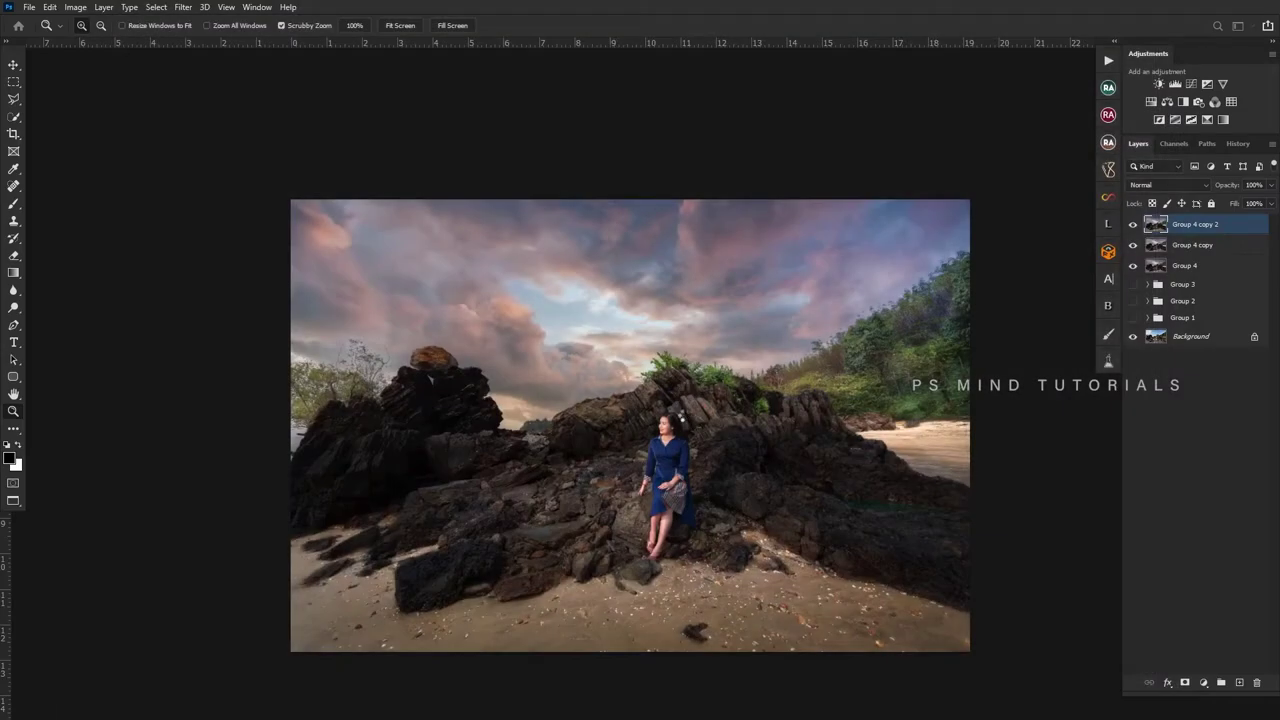
- Merge the three Group 4 layers into Group 4 copy 2 and toggle it to compare
scroll(688, 417, down, 3)
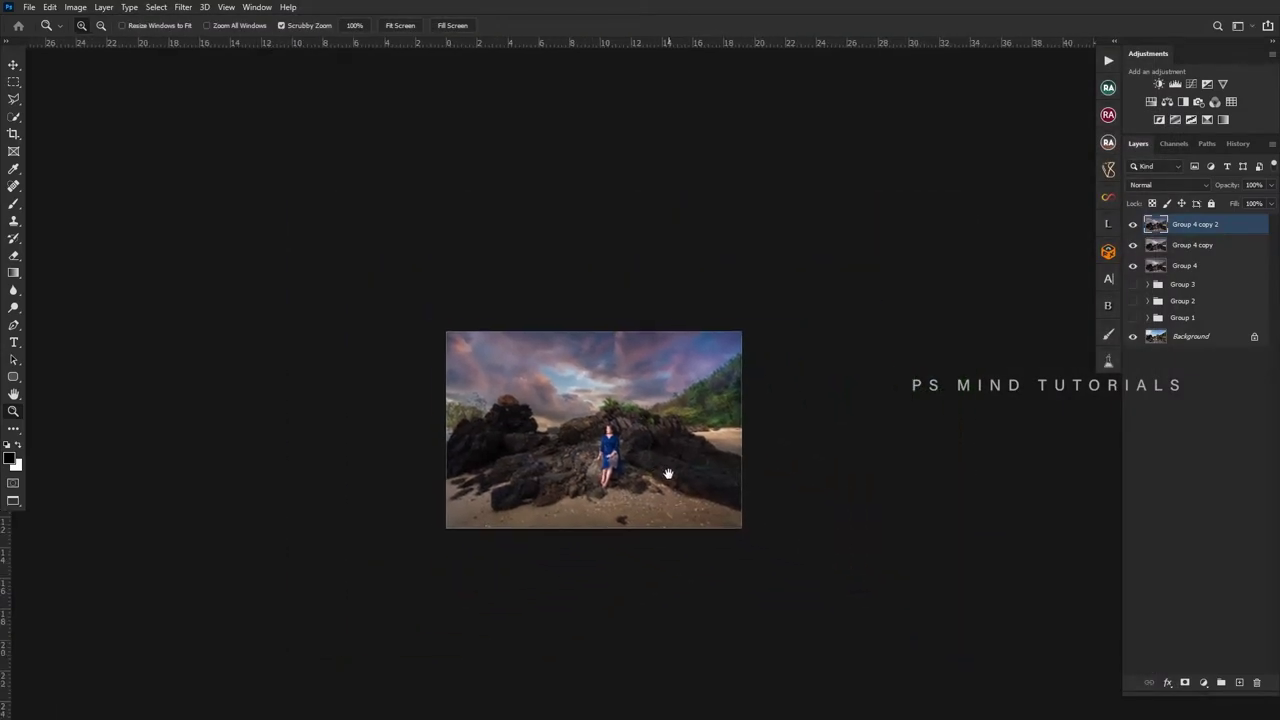
scroll(664, 455, up, 3)
scroll(664, 455, up, 1)
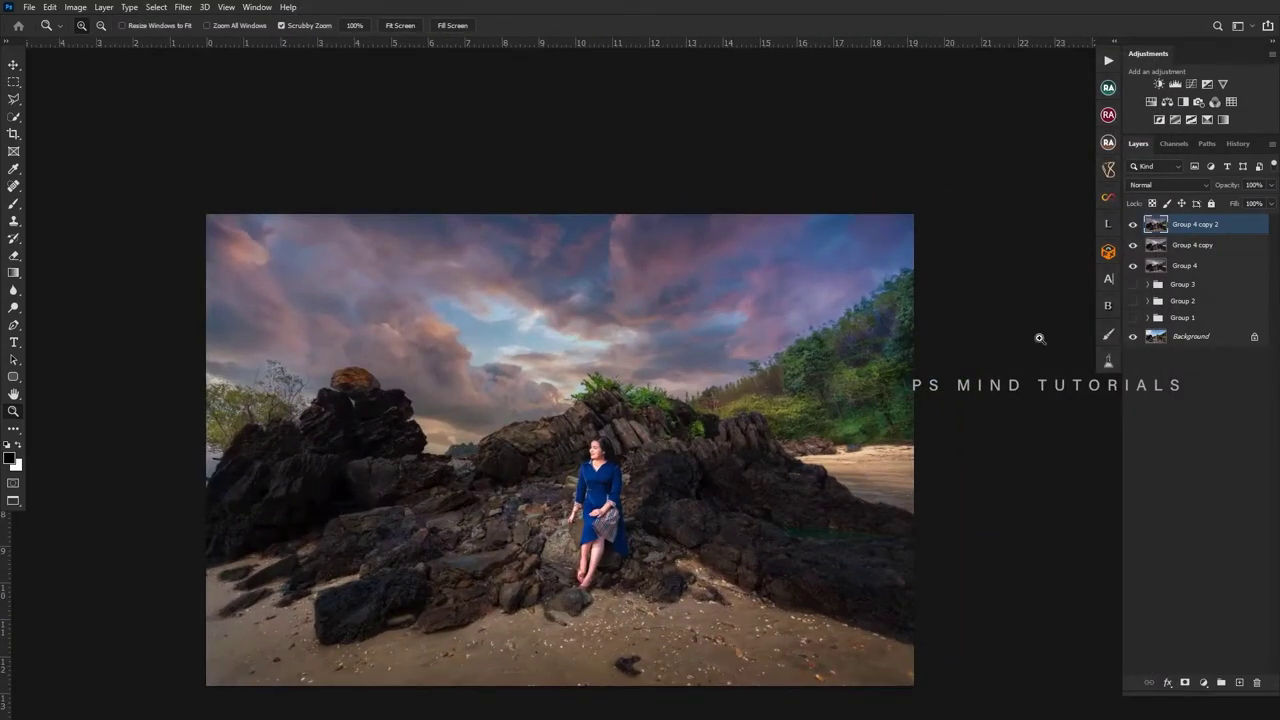
shift+click(1152, 262)
key(ctrl+e)
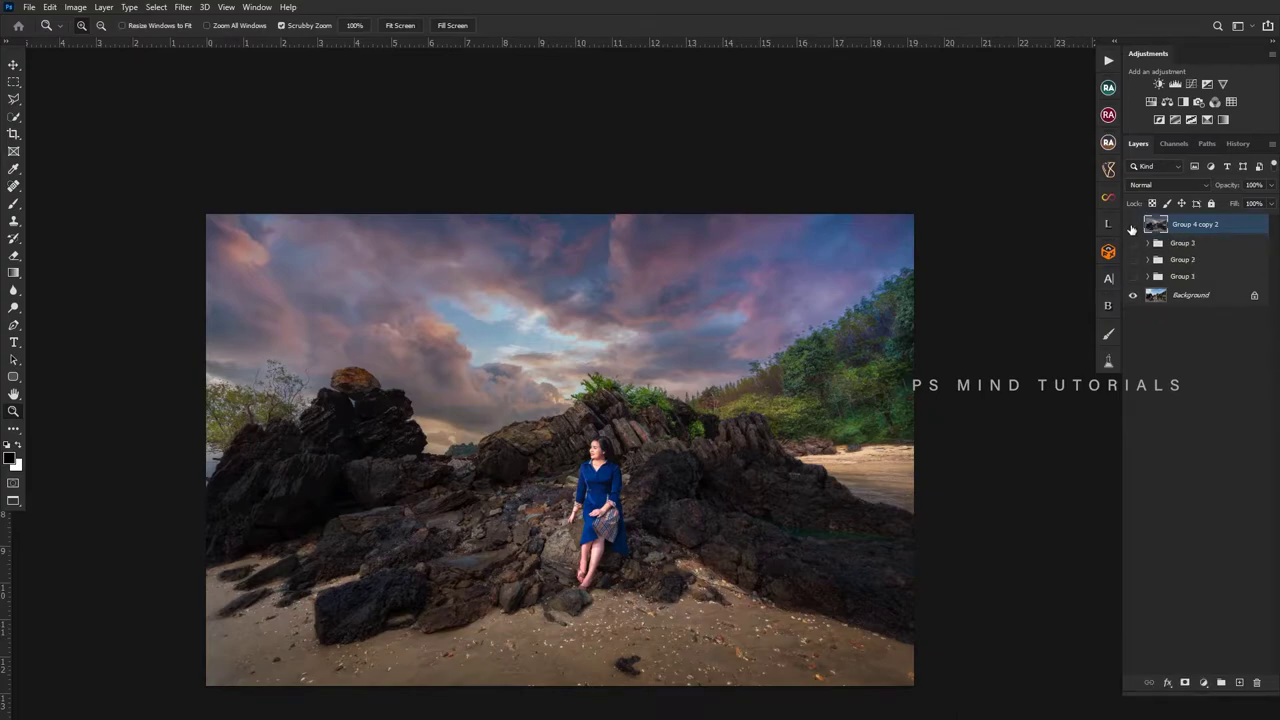
click(1133, 225)
click(1133, 226)
click(1133, 230)
- Inspect the sand by her feet, then duplicate the layer as Group 4 copy 3
alt+click(784, 506)
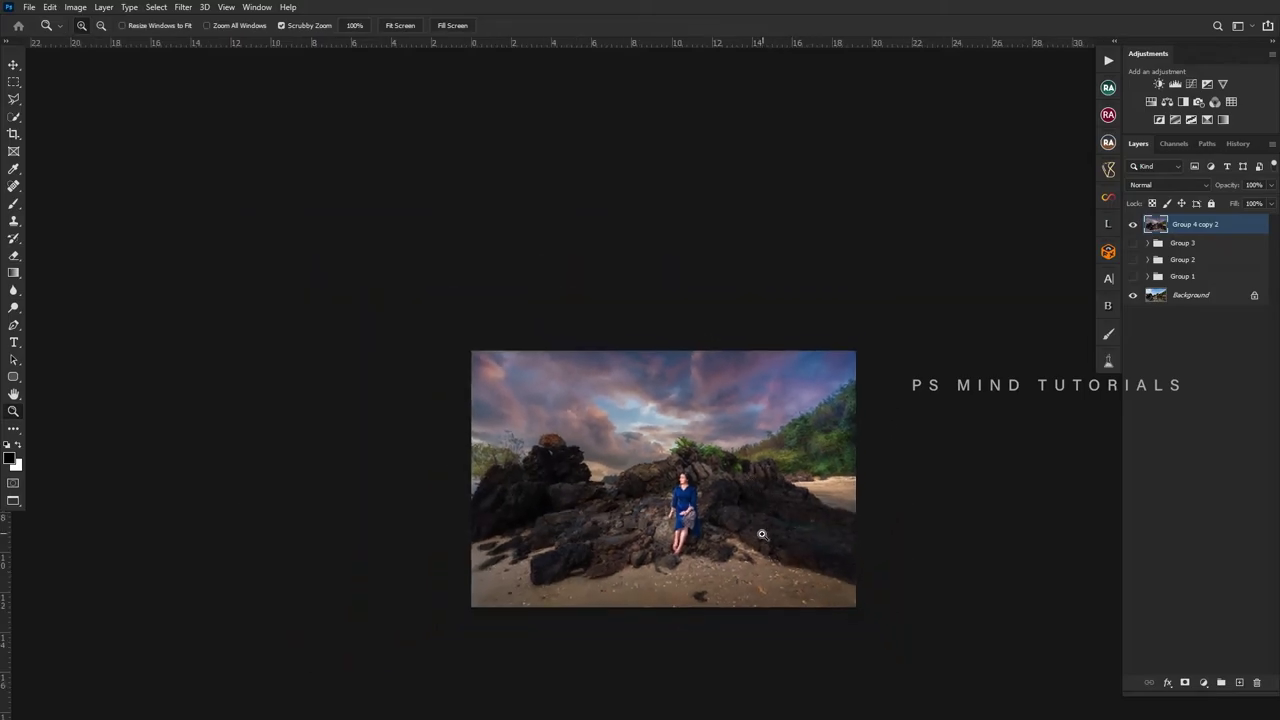
click(729, 529)
alt+click(729, 529)
click(719, 586)
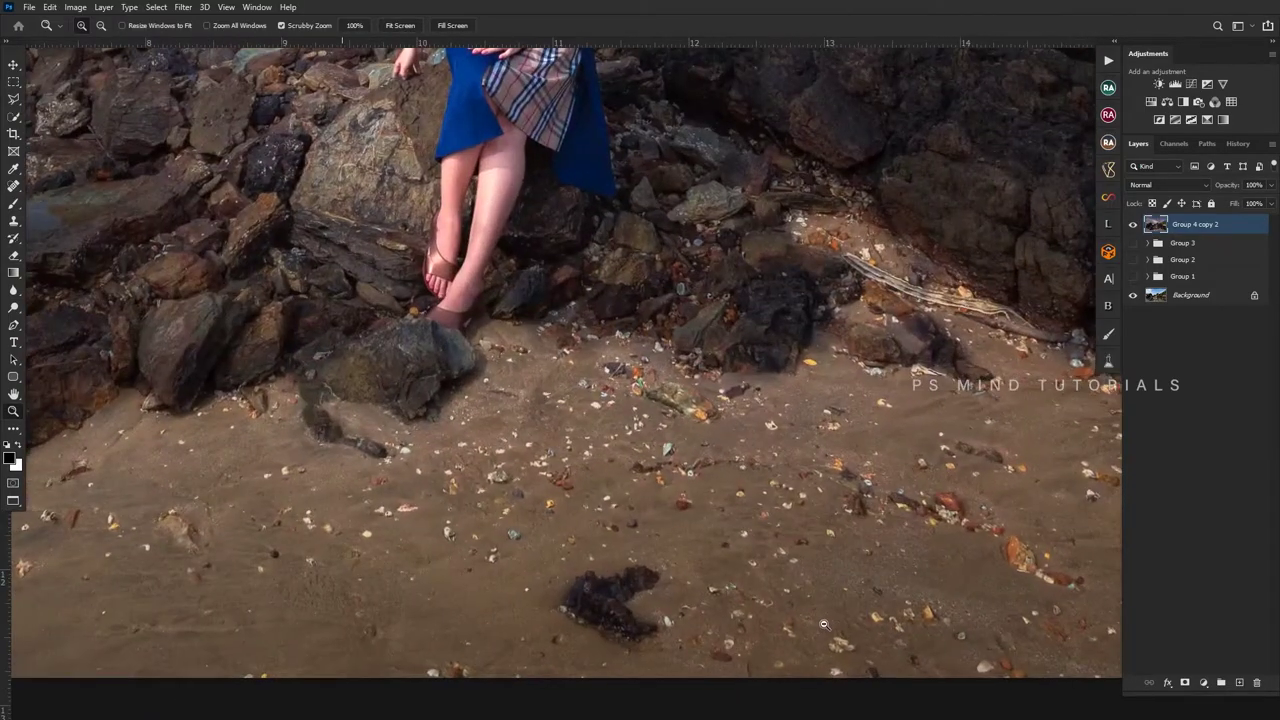
click(751, 586)
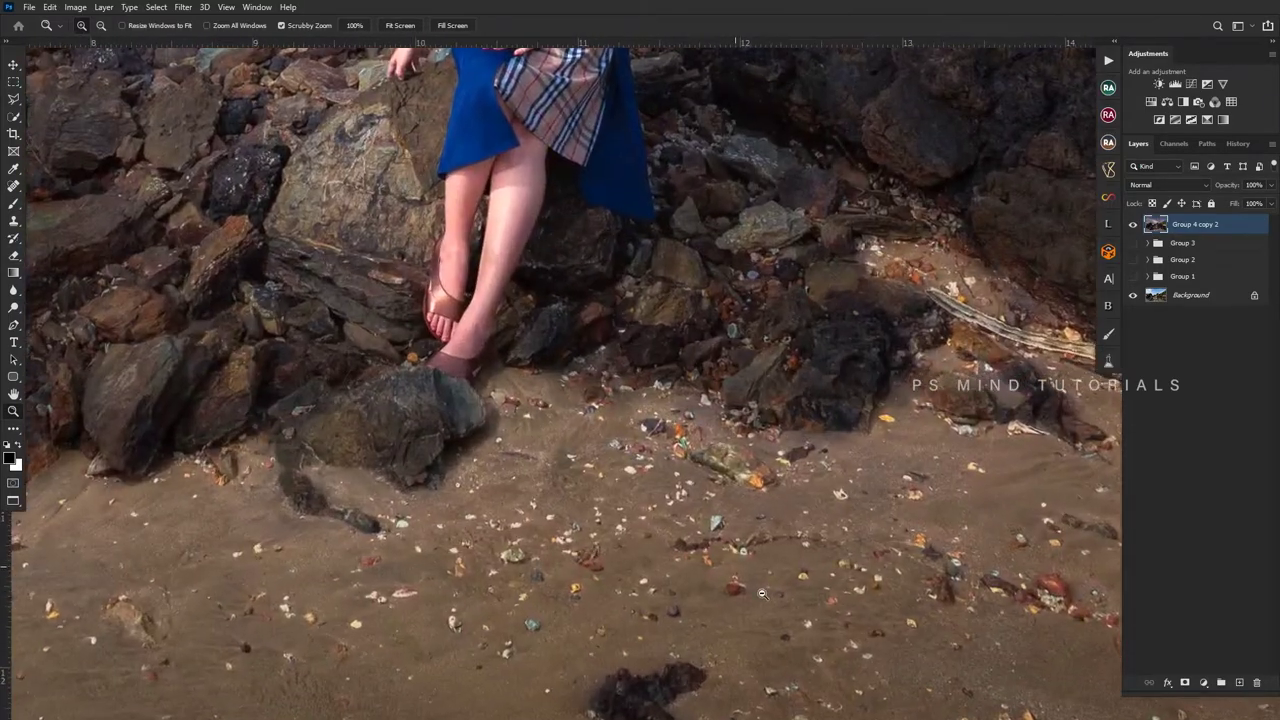
alt+click(700, 562)
click(726, 546)
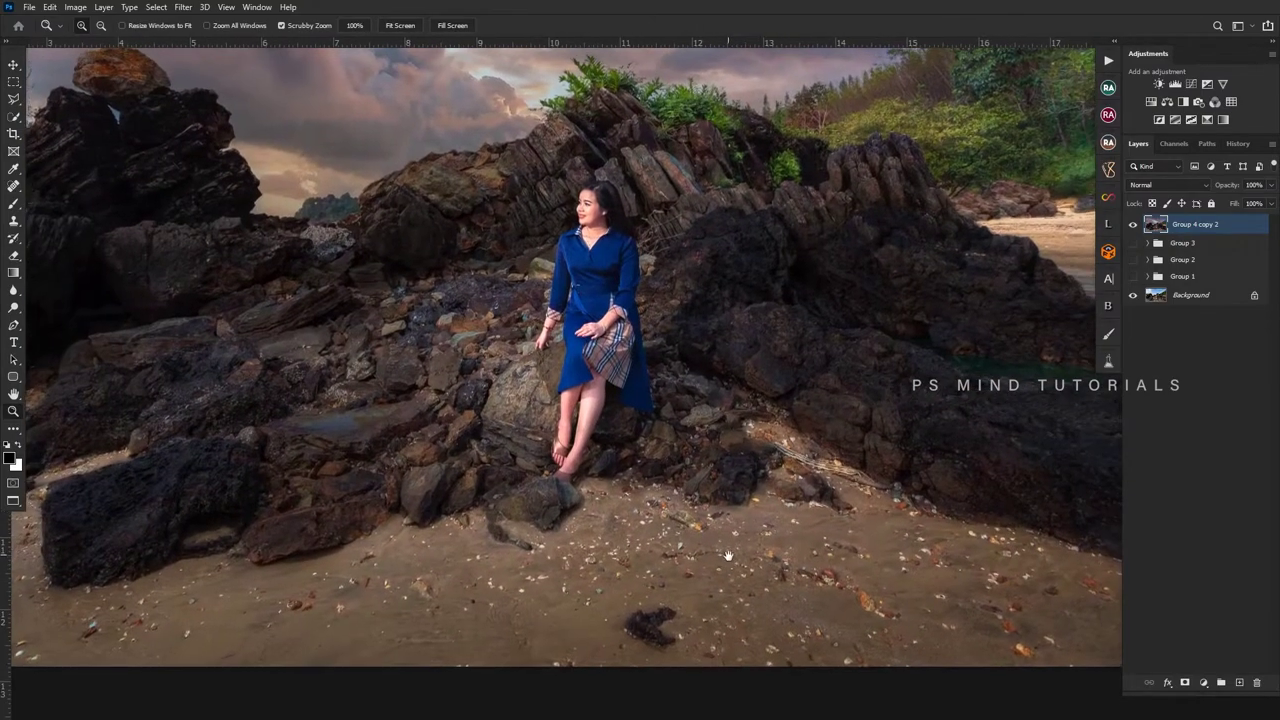
alt+click(726, 546)
key(ctrl+j)
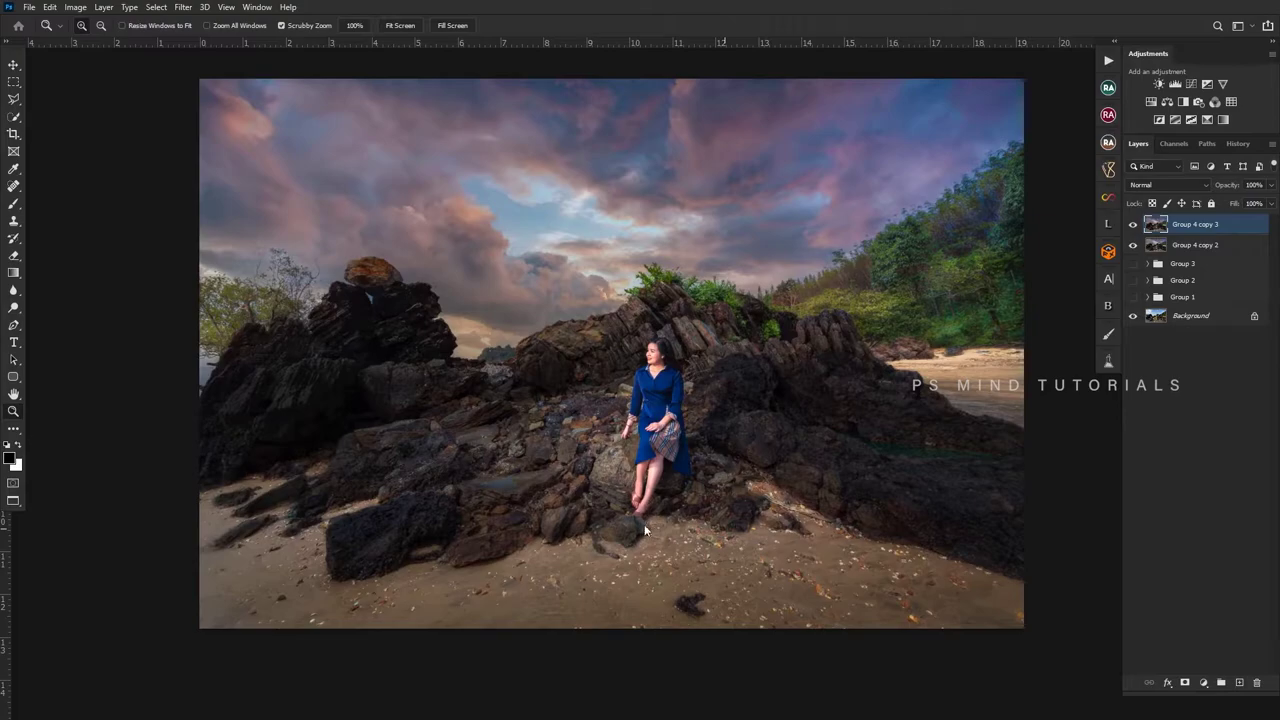
- In Camera Raw, paint a reset +0.75 exposure brush over the lower-right sand and rock bases
key(ctrl+shift+a)
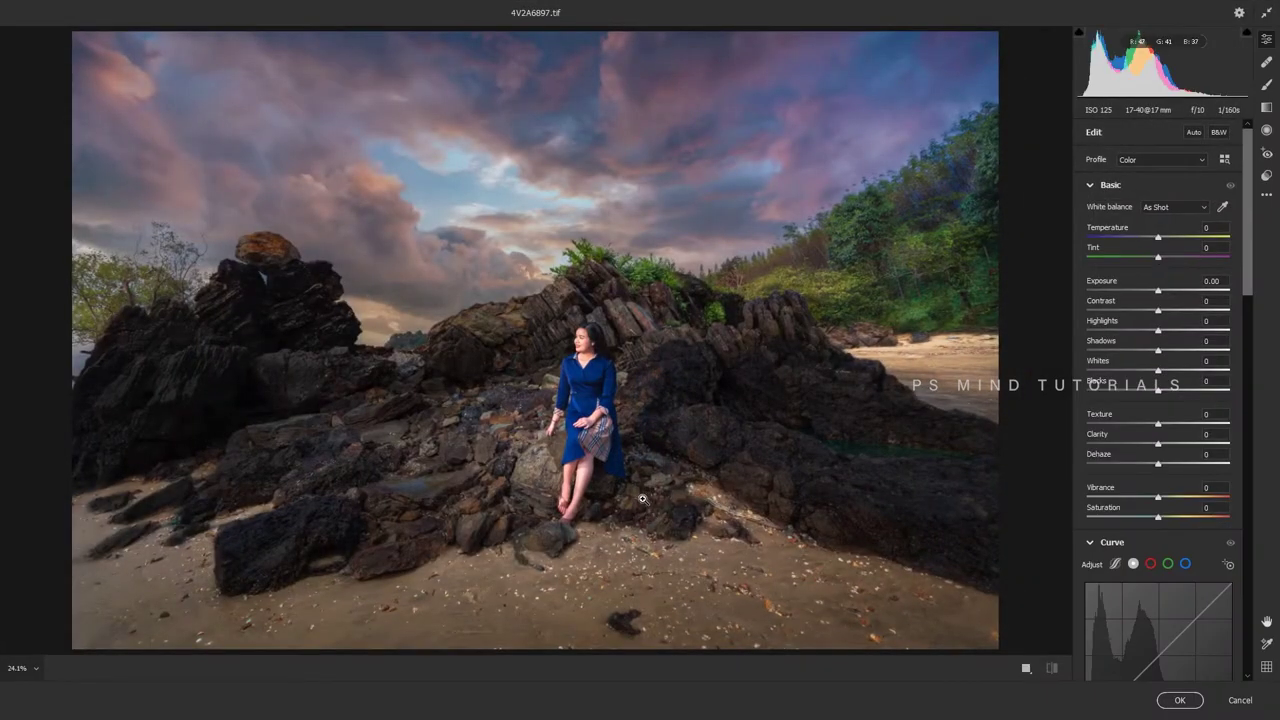
key(k)
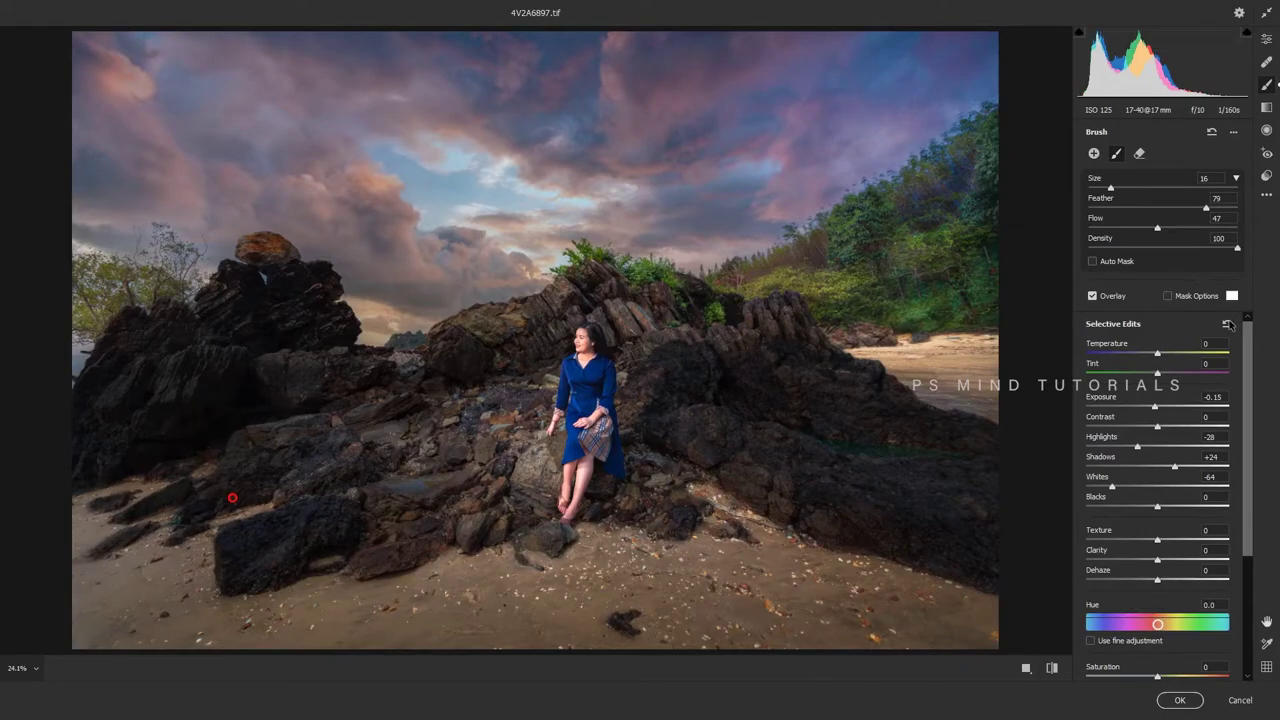
click(1228, 325)
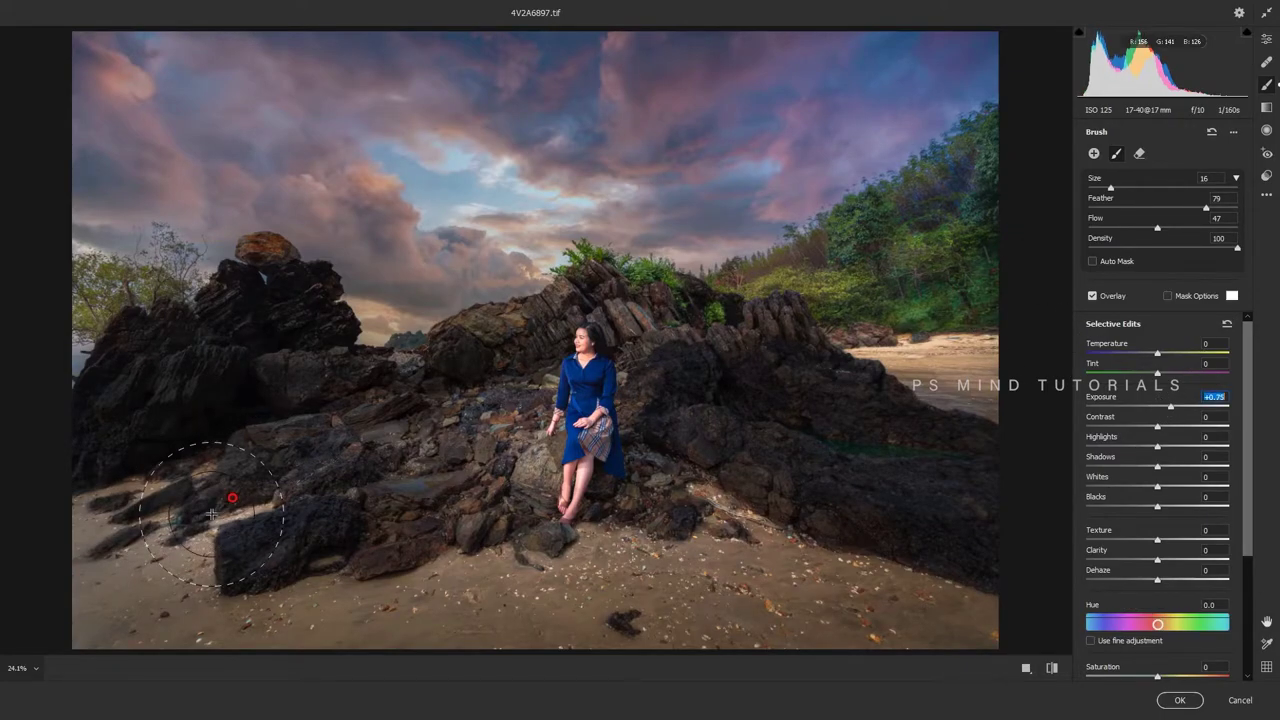
key(bracketleft)
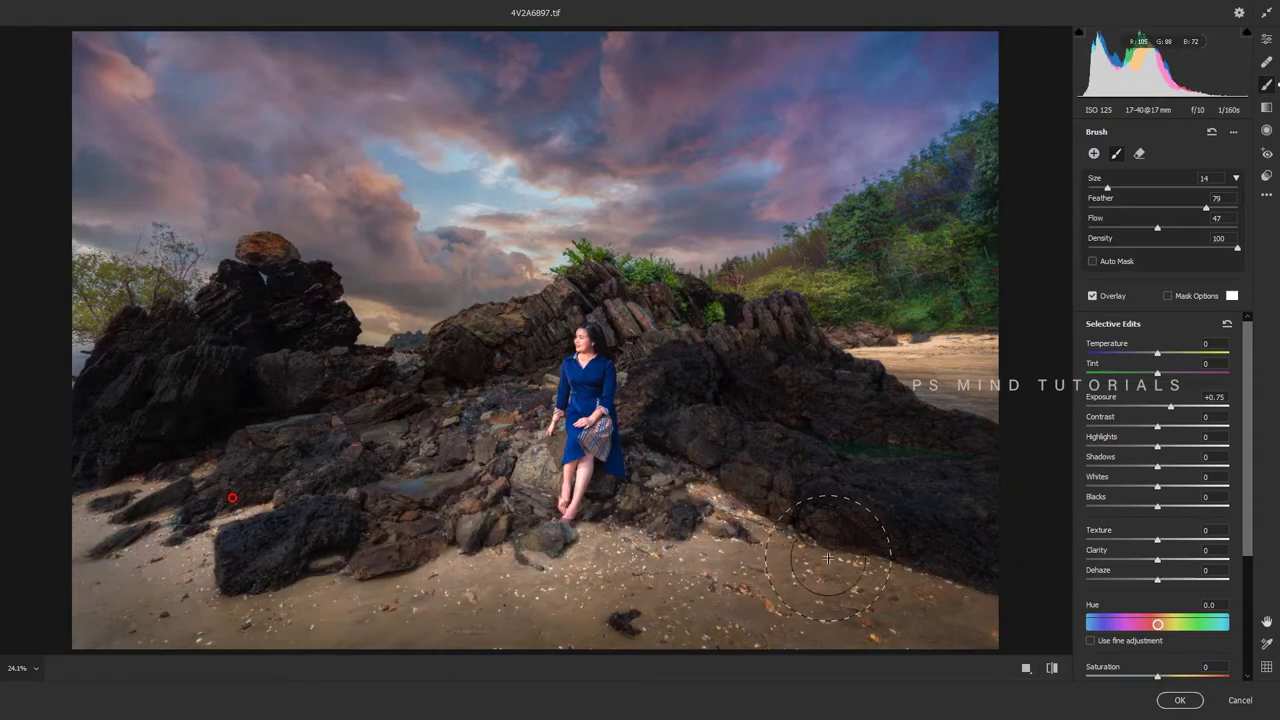
drag(828, 558, 1000, 570)
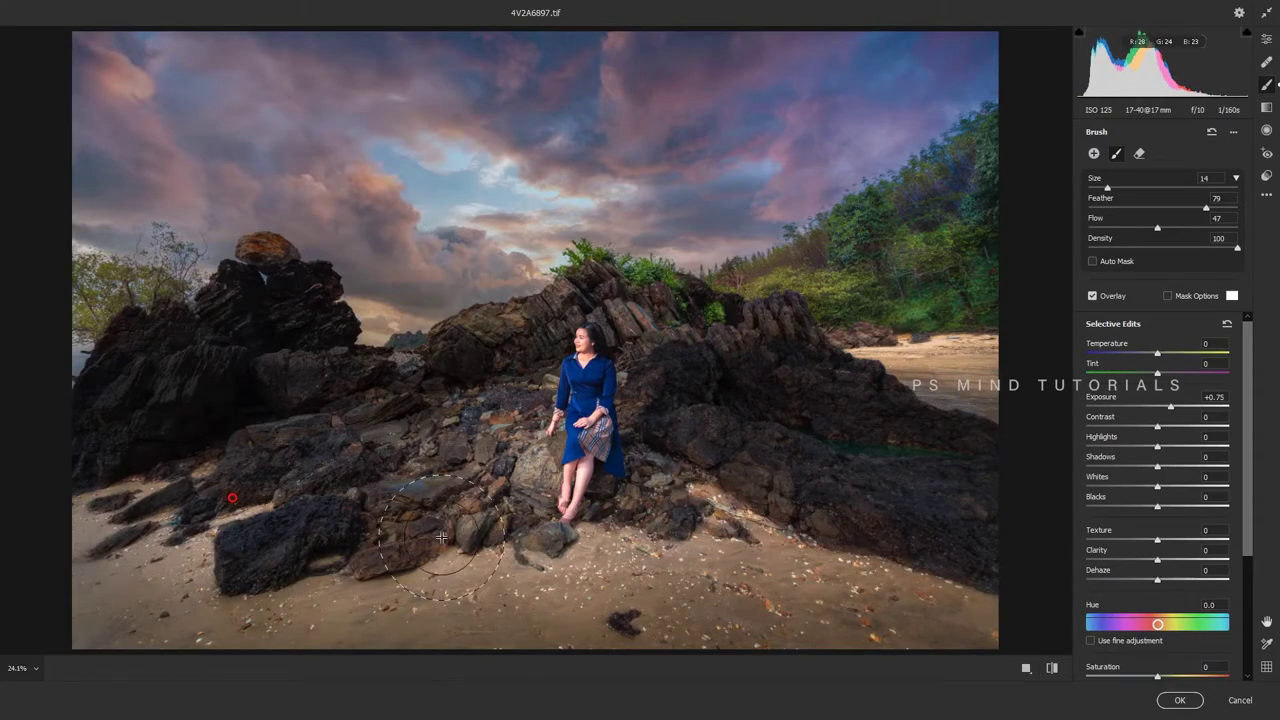
key(e)
scroll(578, 562, down, 5)
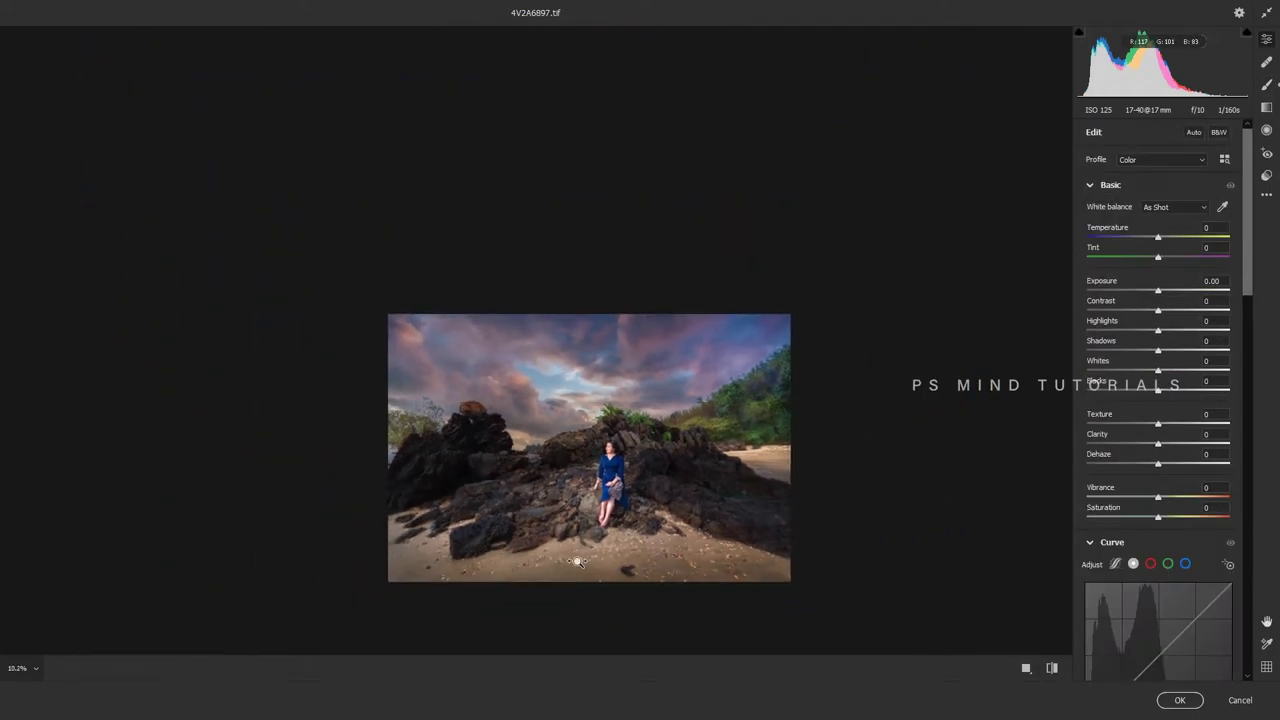
scroll(578, 562, up, 5)
- Apply the edit and paint the brightening back onto the sand around the woman and the rock edge
click(1180, 700)
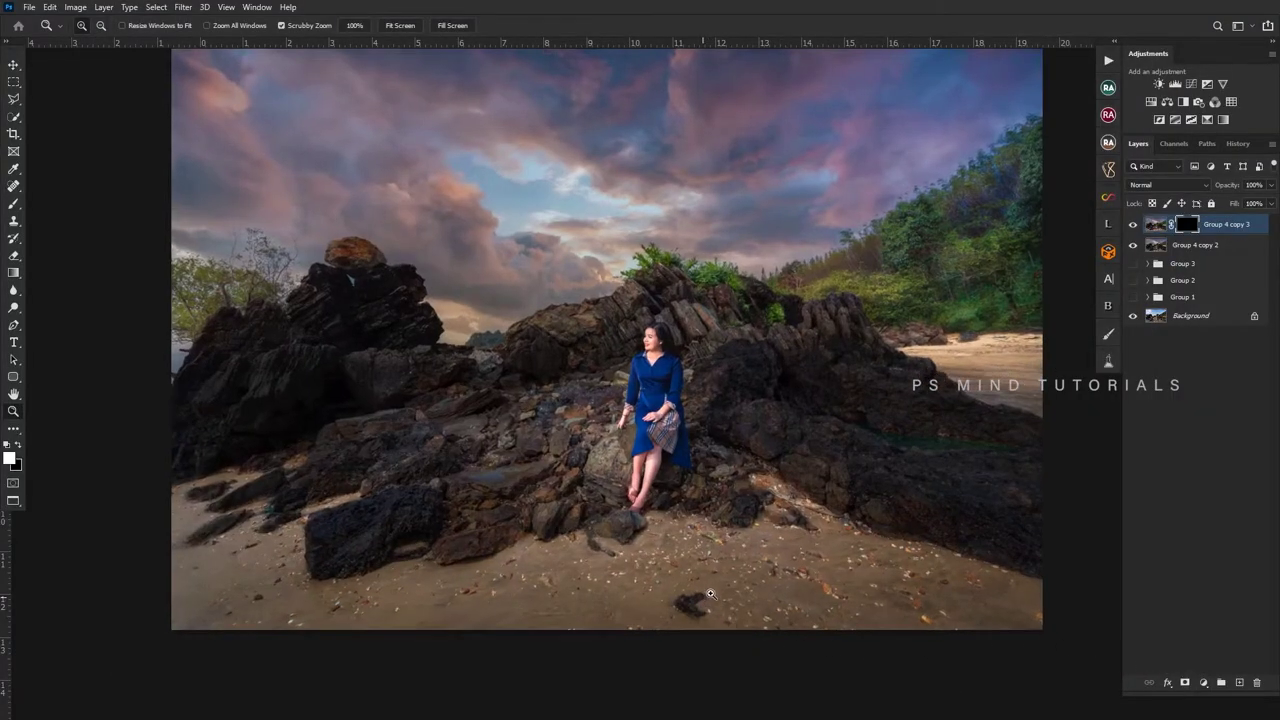
drag(702, 597, 780, 597)
key(b)
key(bracketright)
drag(585, 467, 681, 437)
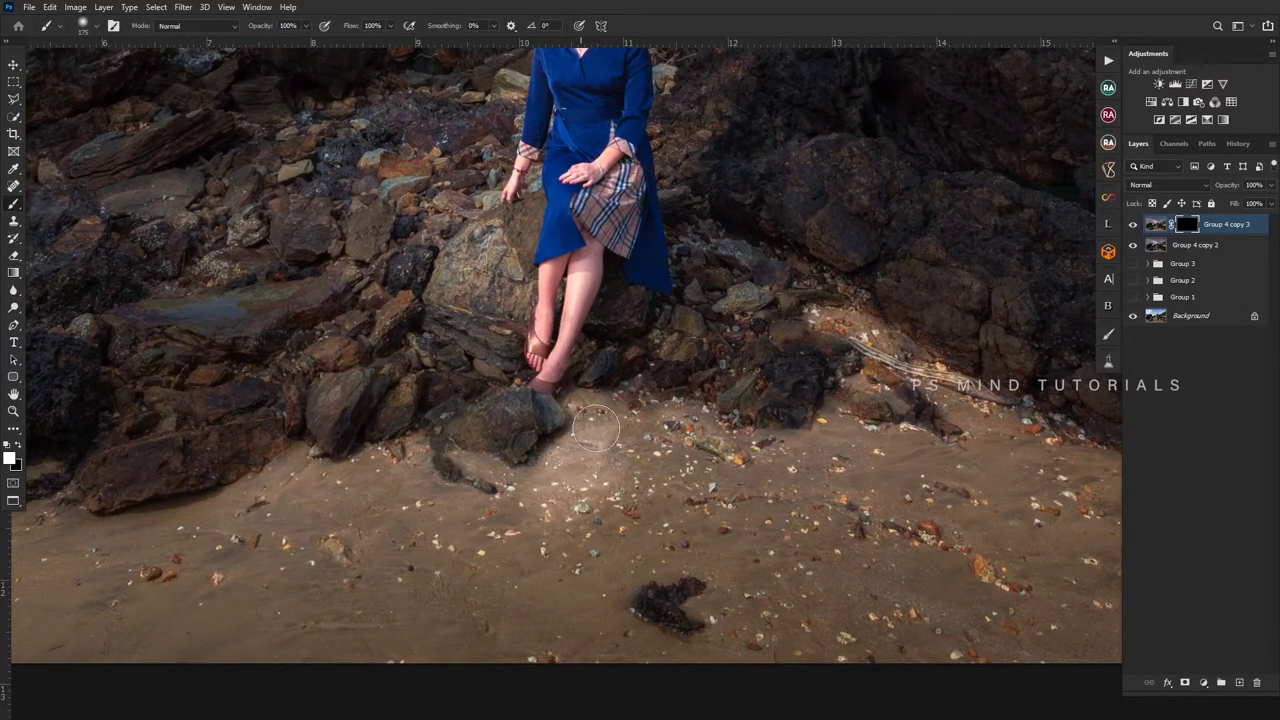
key(bracketright)
key(bracketright)
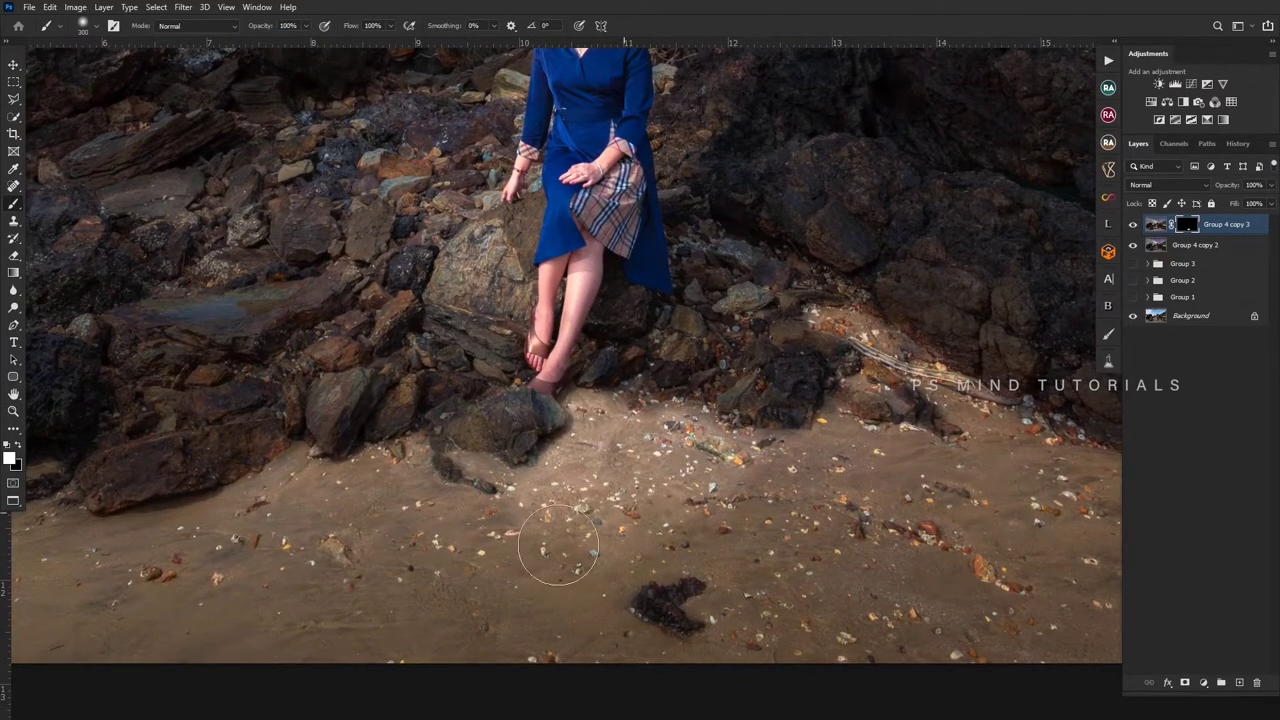
drag(557, 557, 843, 514)
key(bracketleft)
key(bracketleft)
key(bracketleft)
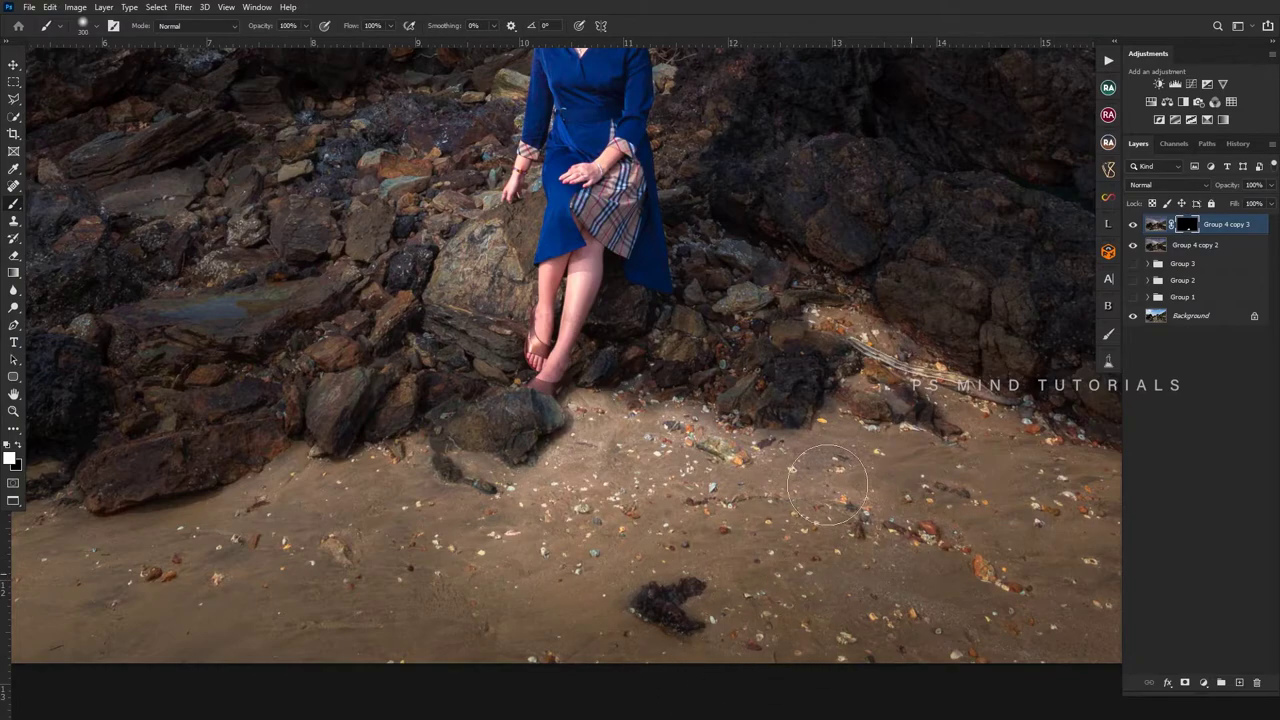
mouse_move(745, 465)
mouse_down()
mouse_move(912, 373)
mouse_move(865, 380)
mouse_up()
key(bracketleft)
key(bracketleft)
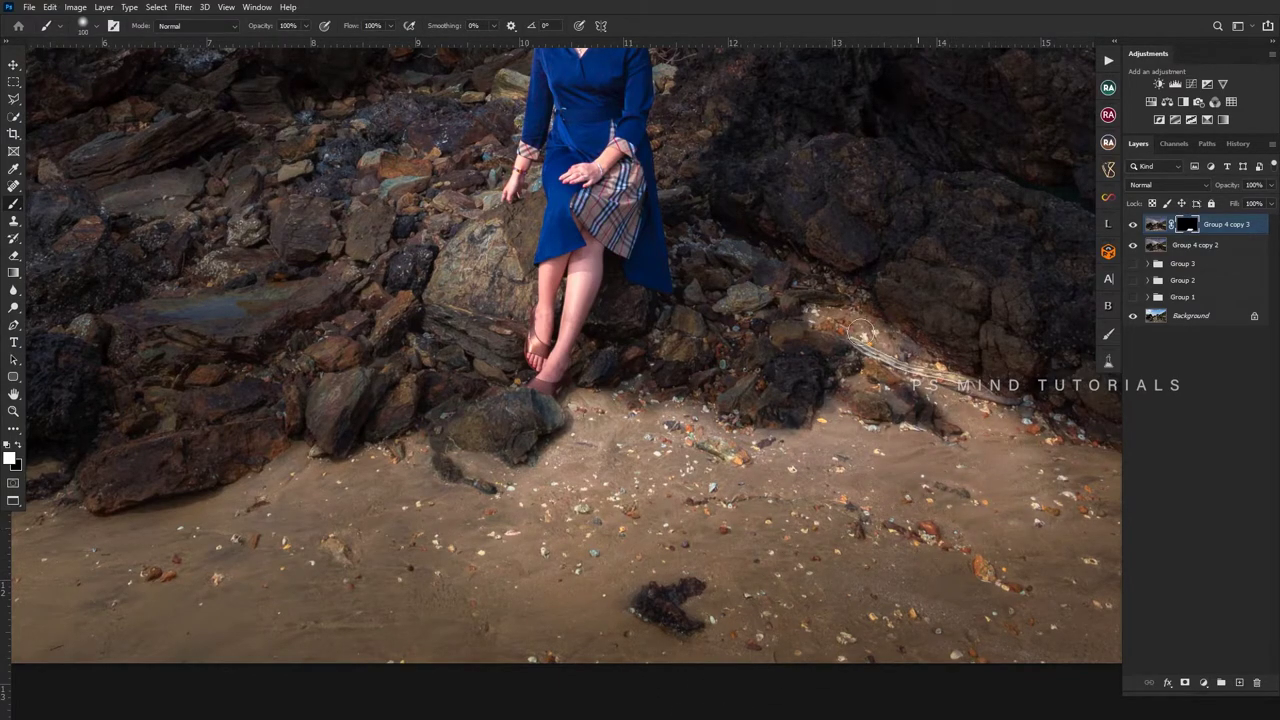
key(bracketright)
key(bracketright)
key(bracketright)
key(bracketright)
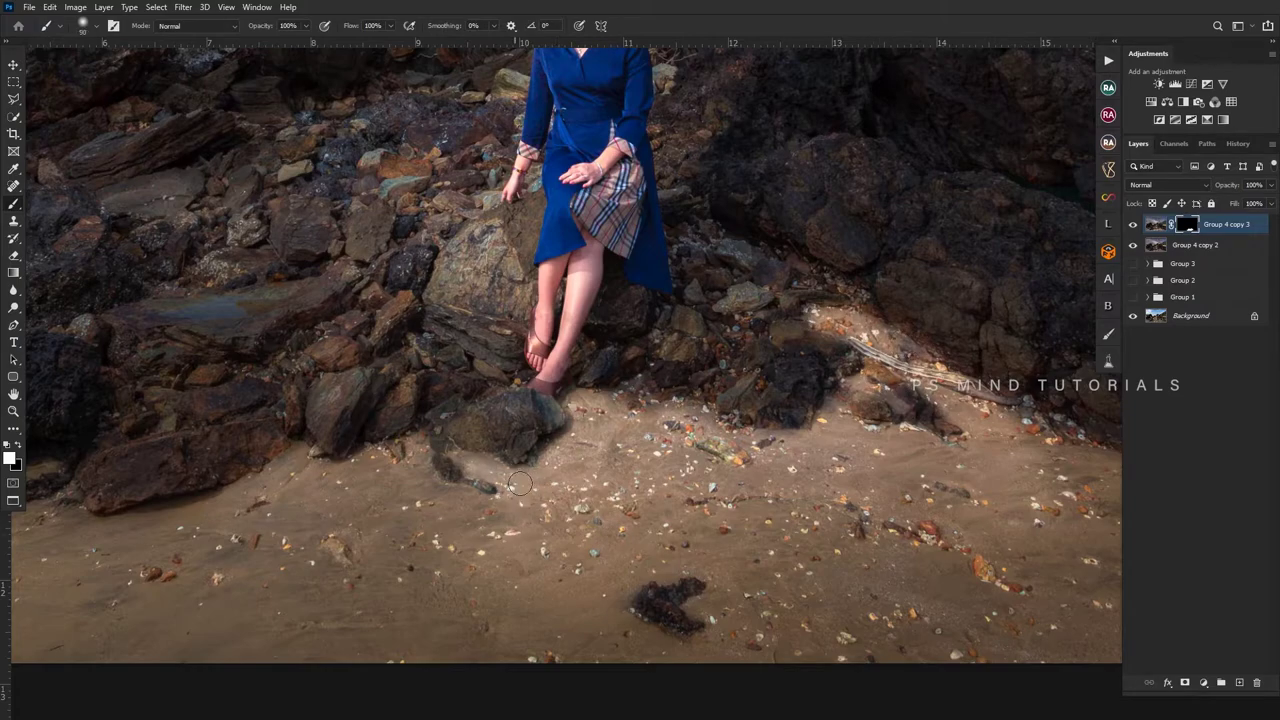
mouse_move(505, 487)
mouse_down()
mouse_move(360, 484)
mouse_move(420, 586)
mouse_up()
key(bracketright)
key(bracketright)
- Zoom to the lower left and paint in the sand under and between the left rocks
key(ctrl+0)
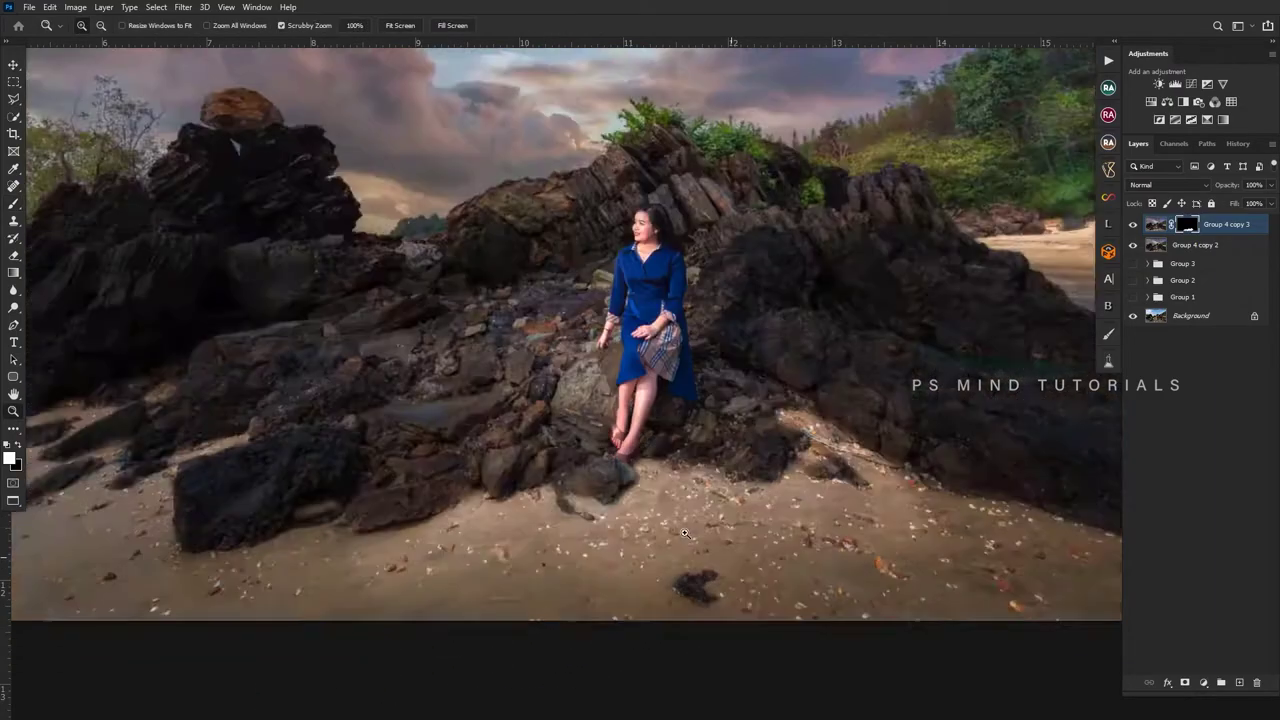
key(z)
alt+click(737, 584)
drag(610, 573, 711, 583)
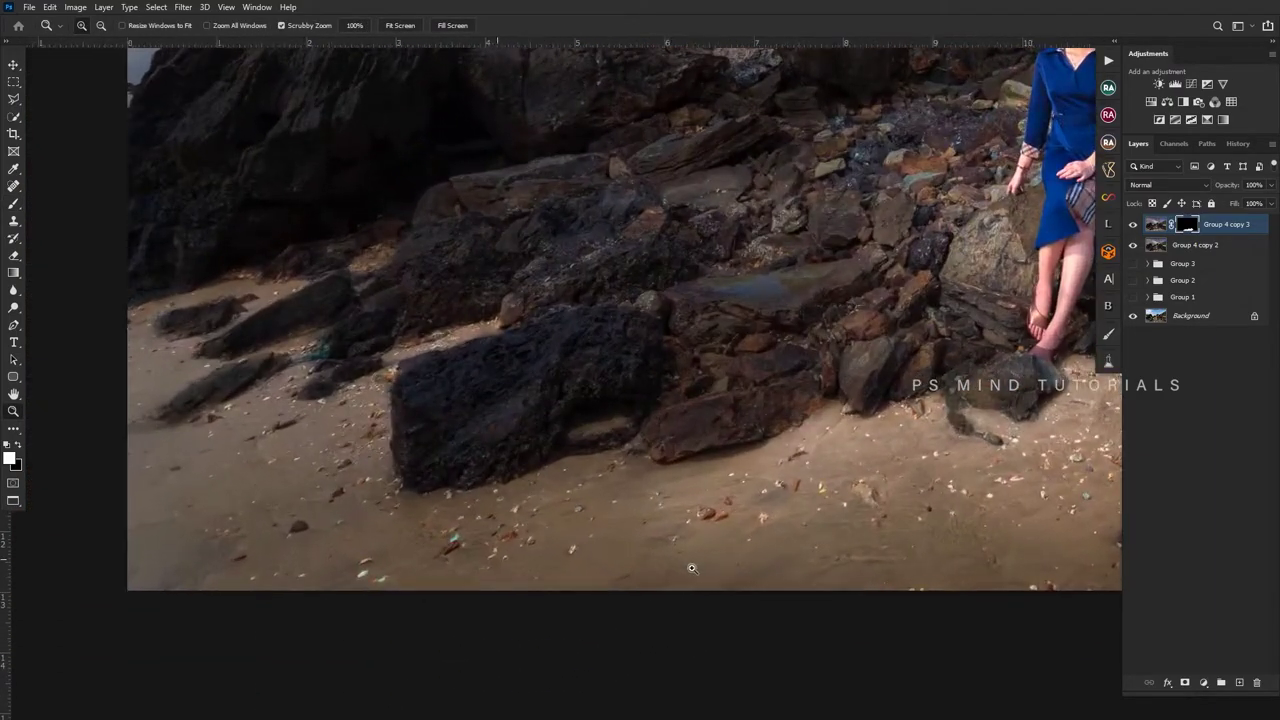
key(b)
key(bracketright)
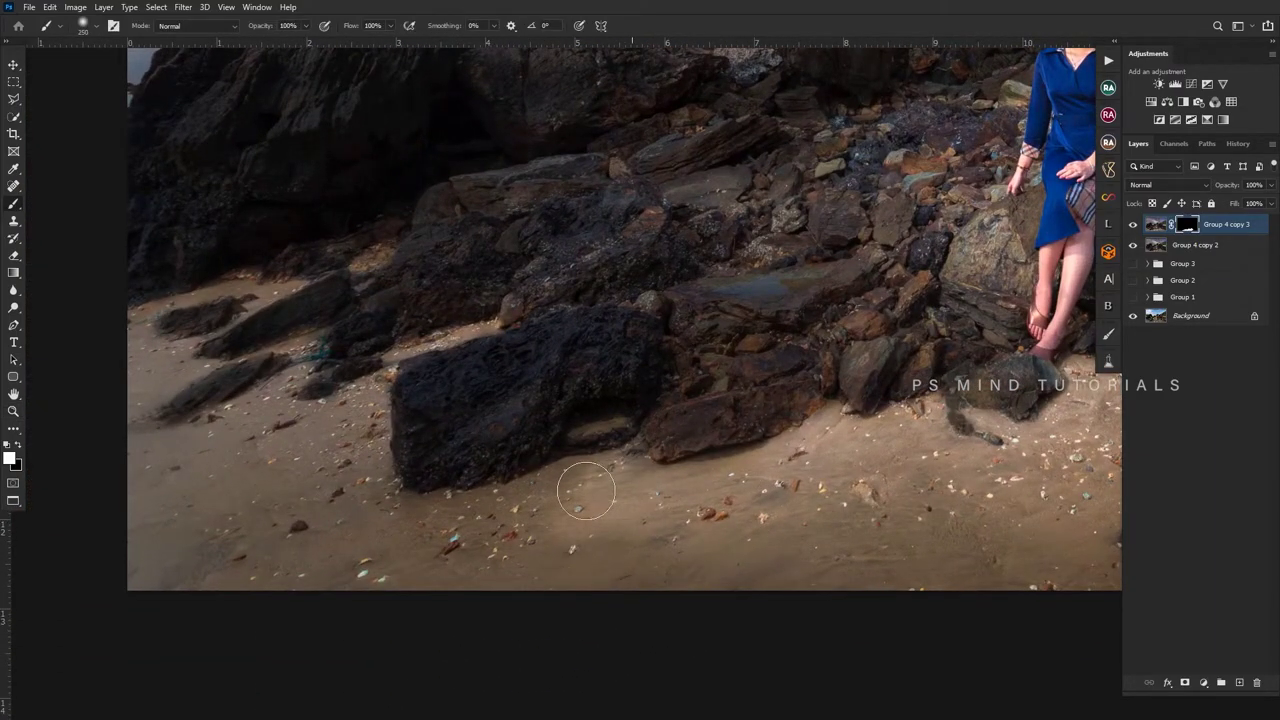
drag(614, 500, 586, 428)
key(bracketright)
key(bracketright)
key(bracketright)
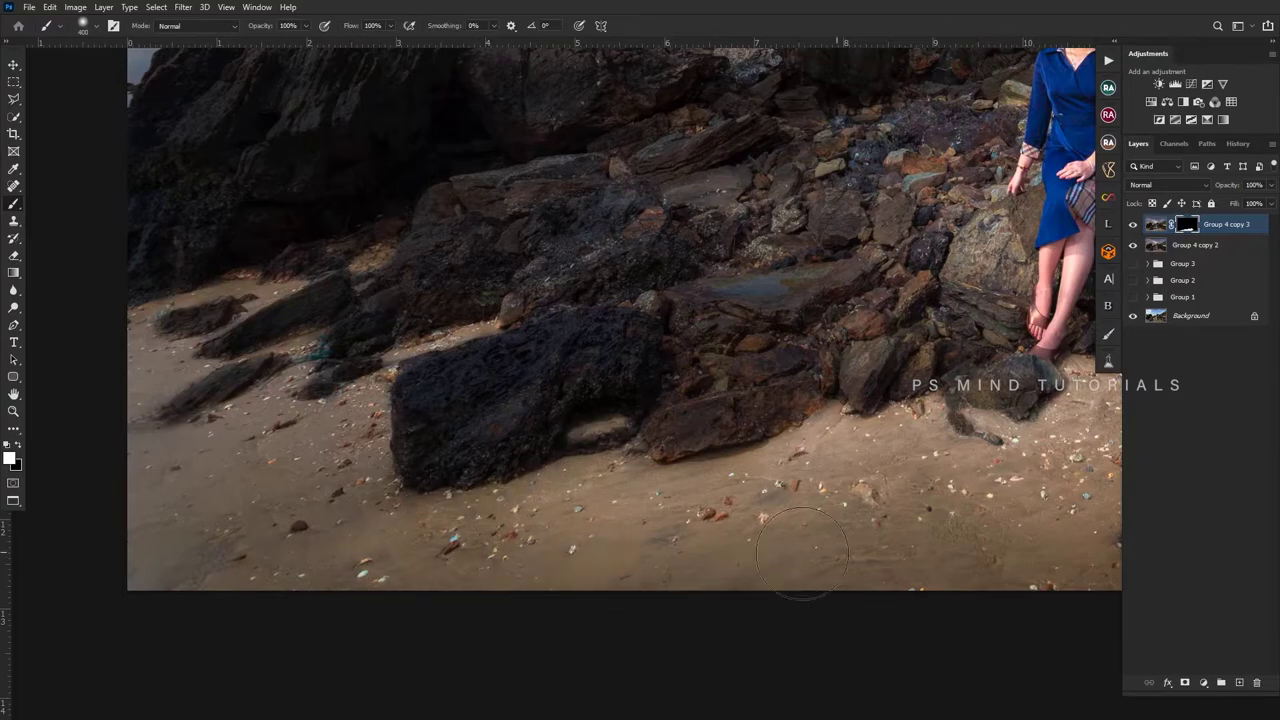
key(bracketleft)
key(bracketleft)
key(bracketleft)
mouse_move(340, 470)
mouse_down()
mouse_move(365, 395)
mouse_move(255, 395)
mouse_up()
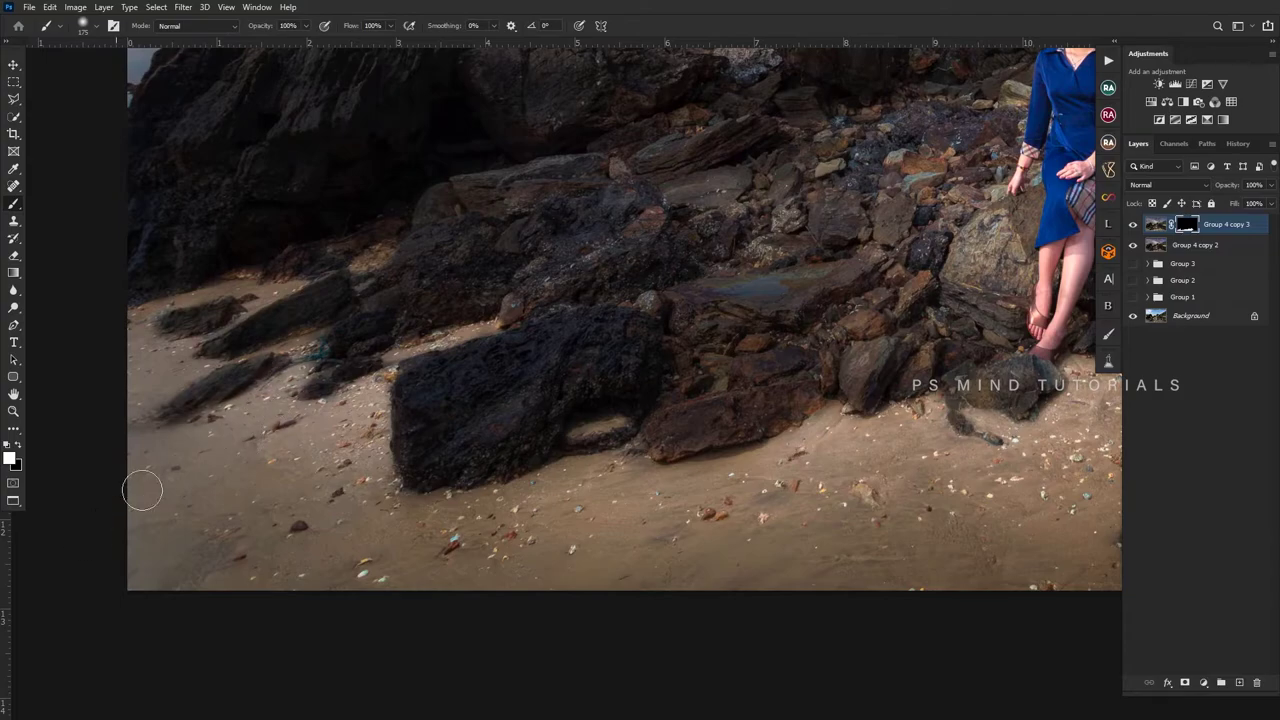
drag(398, 351, 488, 325)
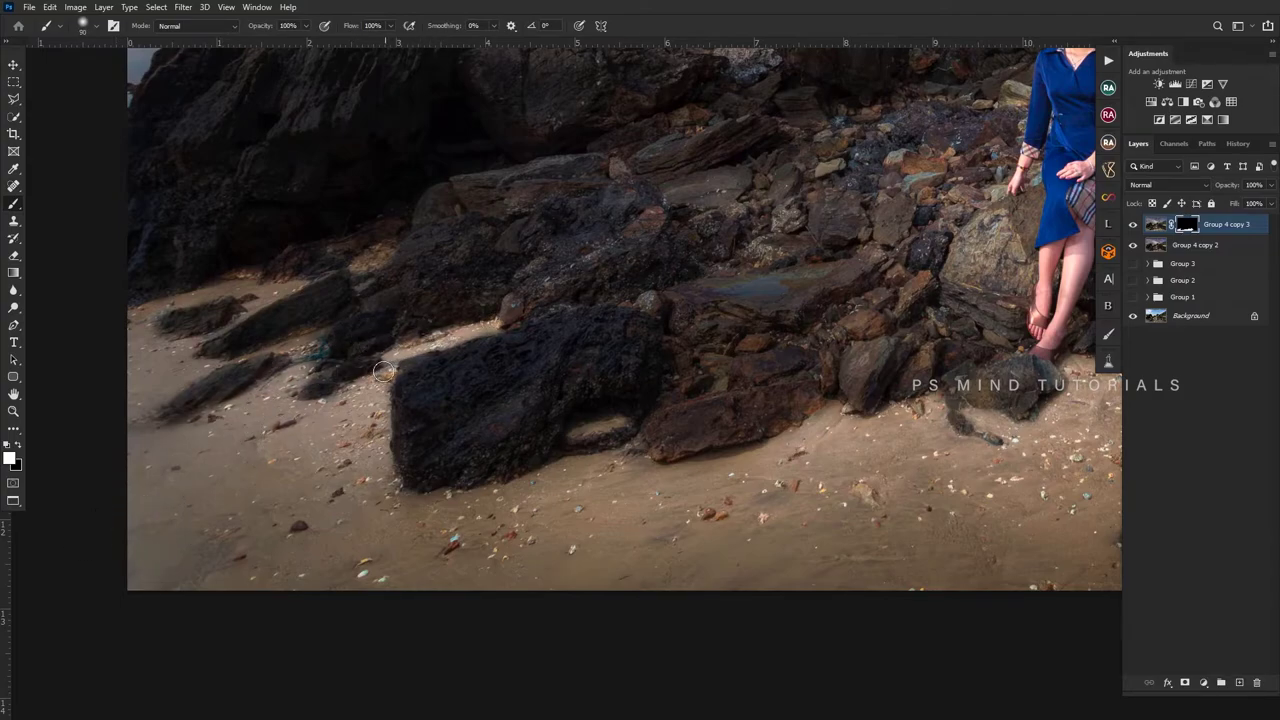
key(bracketright)
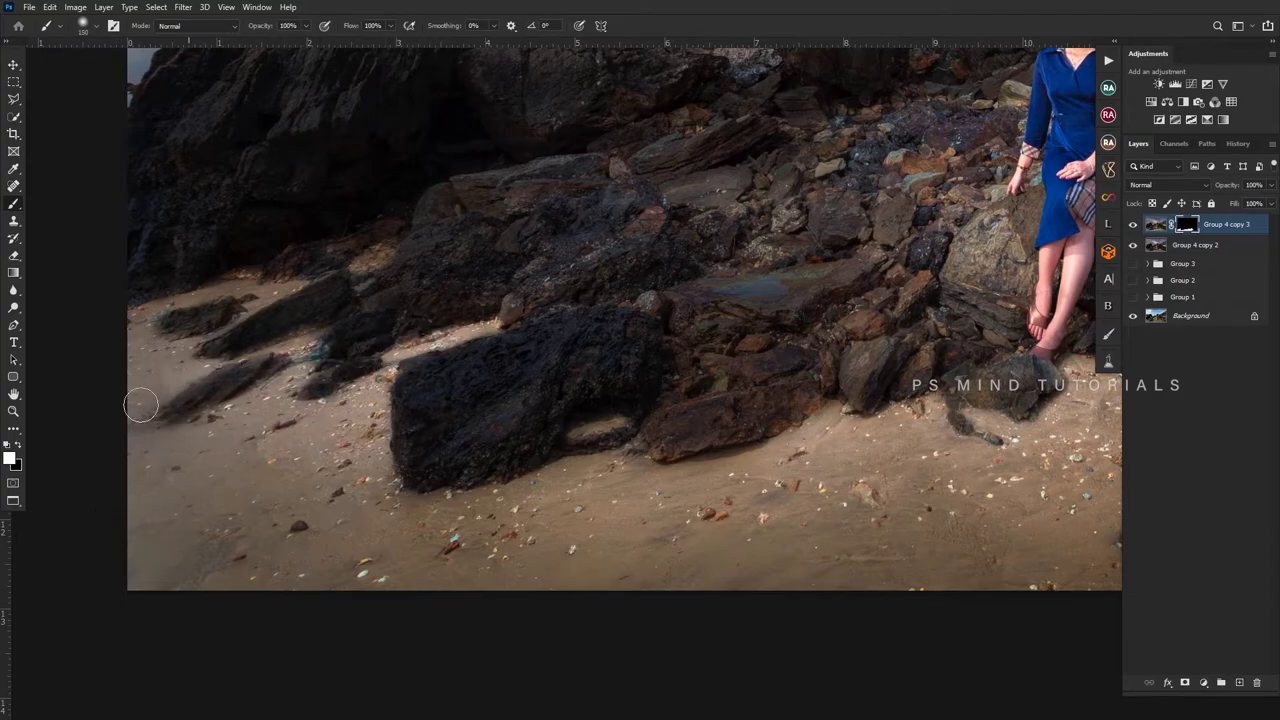
drag(137, 403, 141, 363)
key(bracketleft)
key(bracketleft)
key(bracketleft)
drag(184, 302, 210, 330)
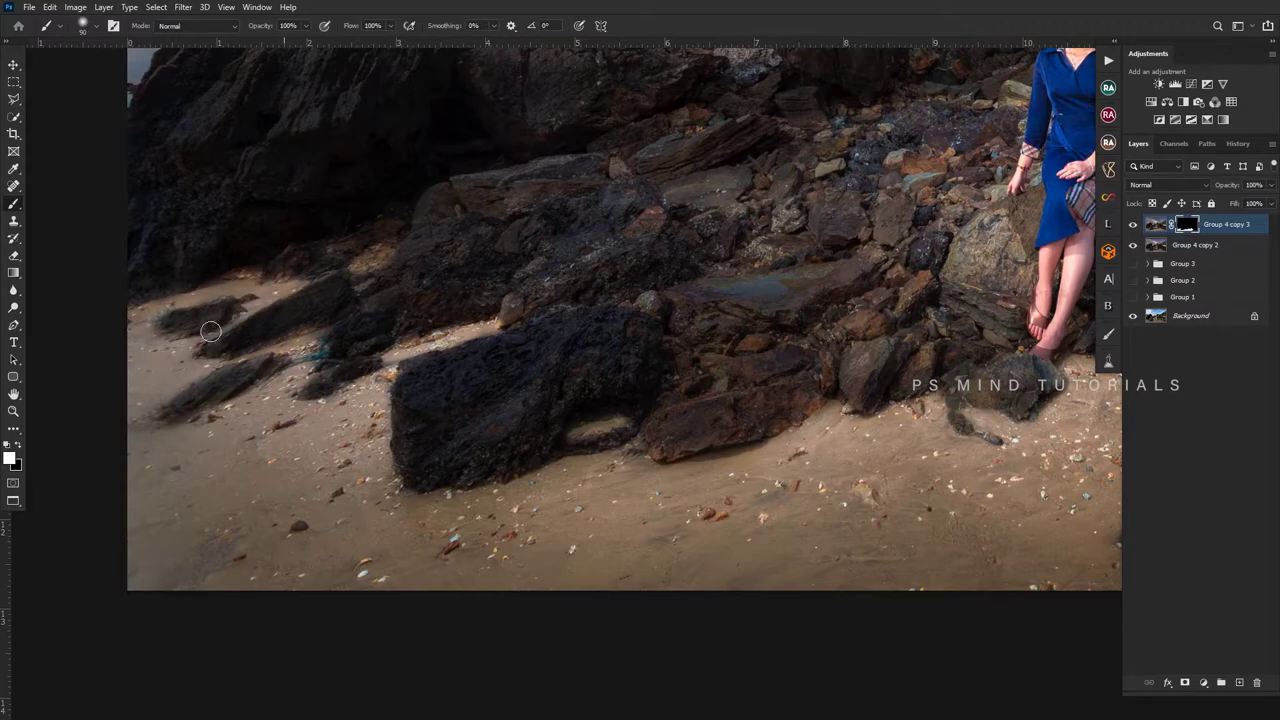
drag(329, 260, 400, 242)
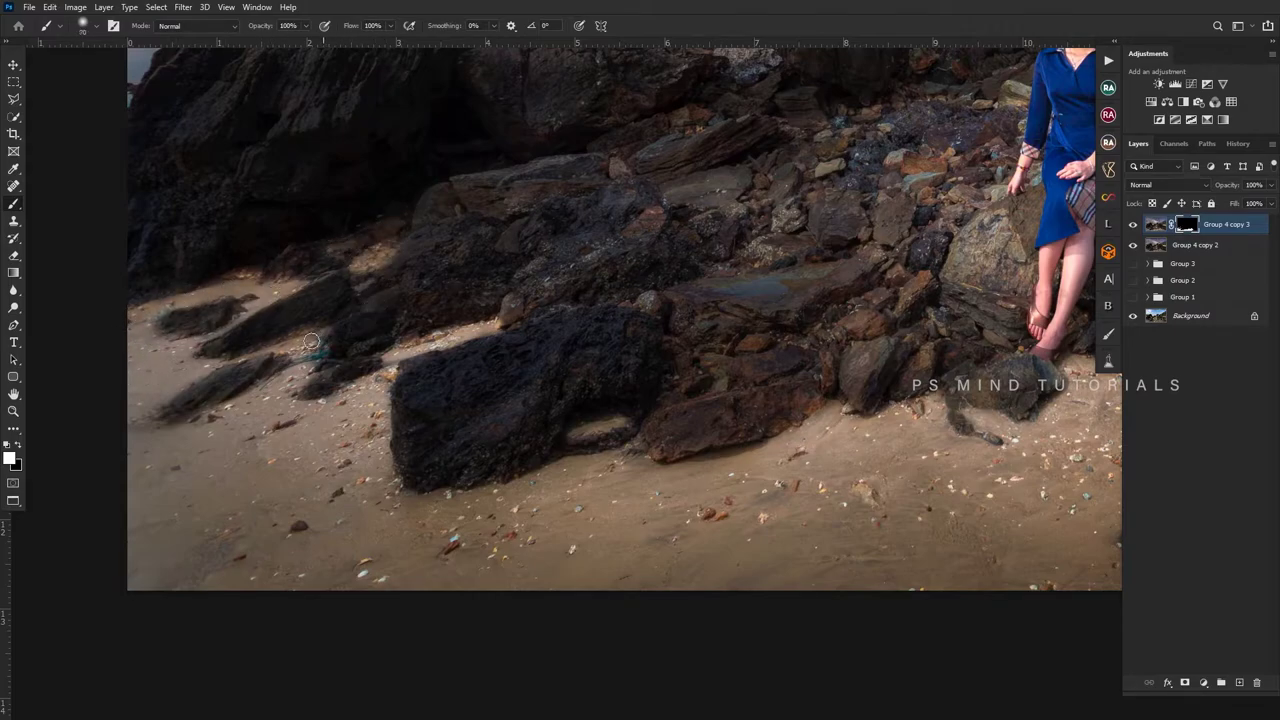
- Pan toward the rocks behind her, enlarge the brush, and zoom out to the whole photo
drag(905, 453, 755, 463)
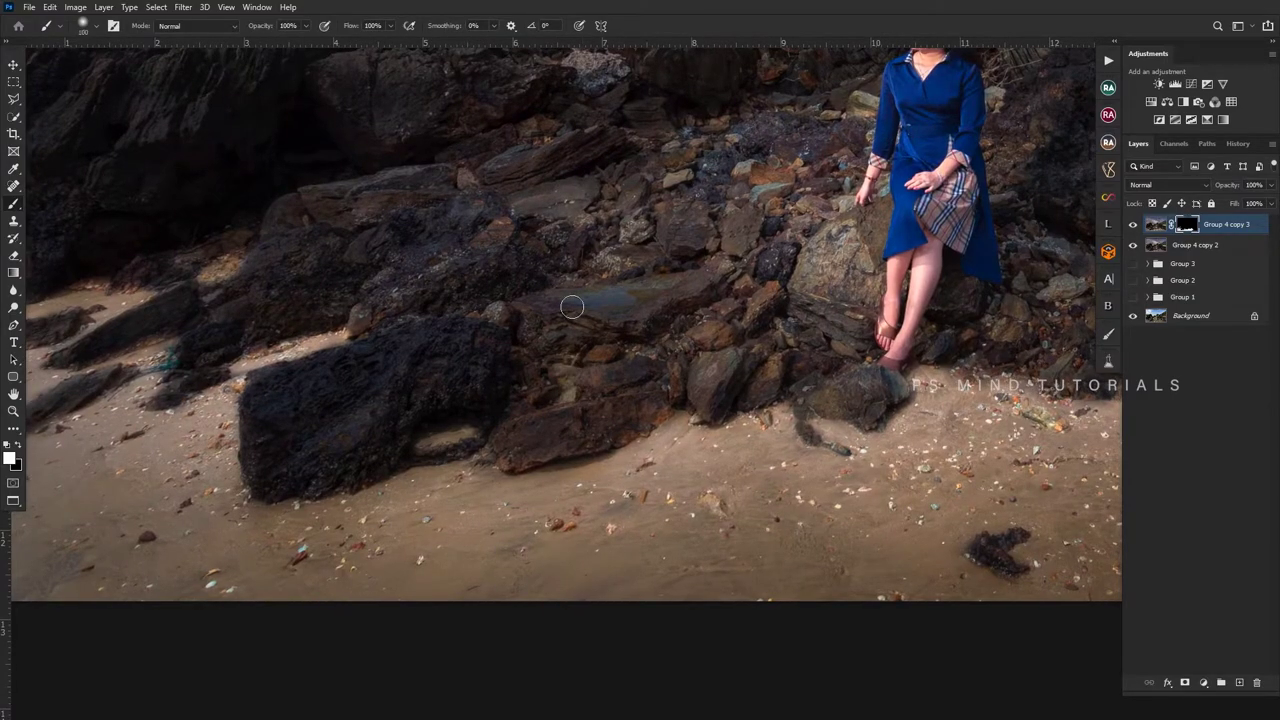
drag(642, 287, 362, 423)
drag(820, 489, 542, 468)
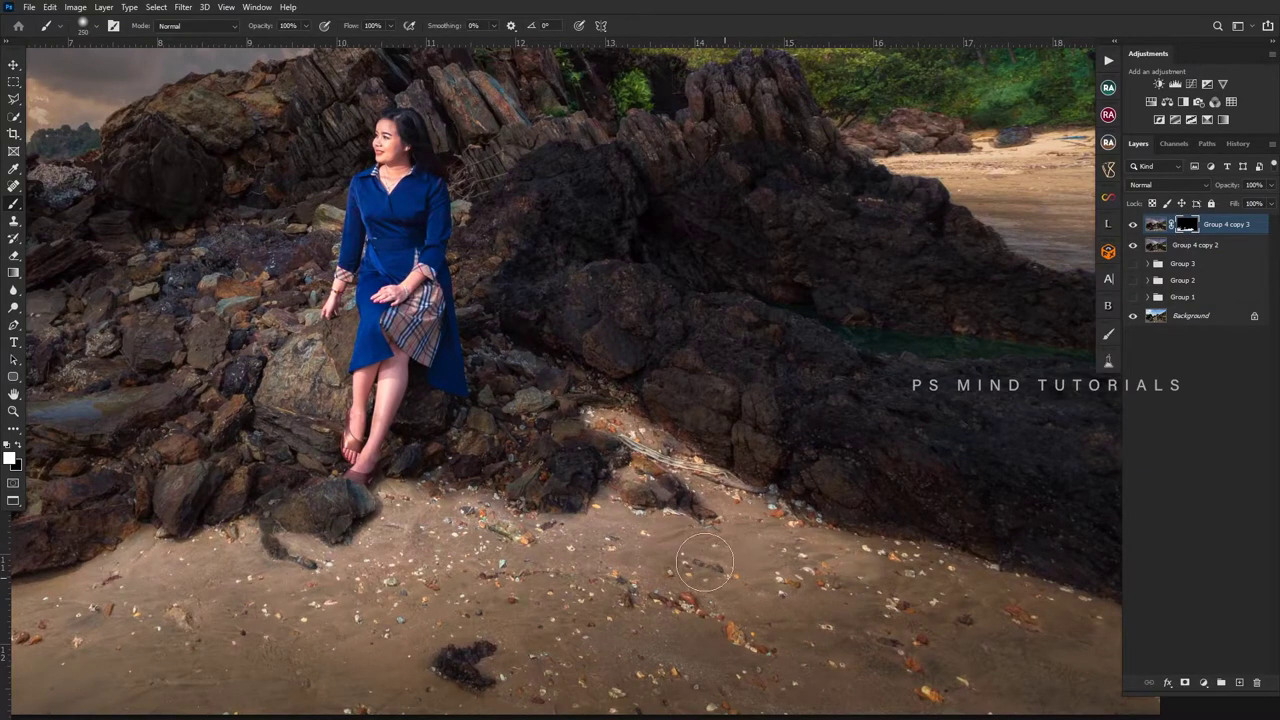
drag(782, 610, 672, 520)
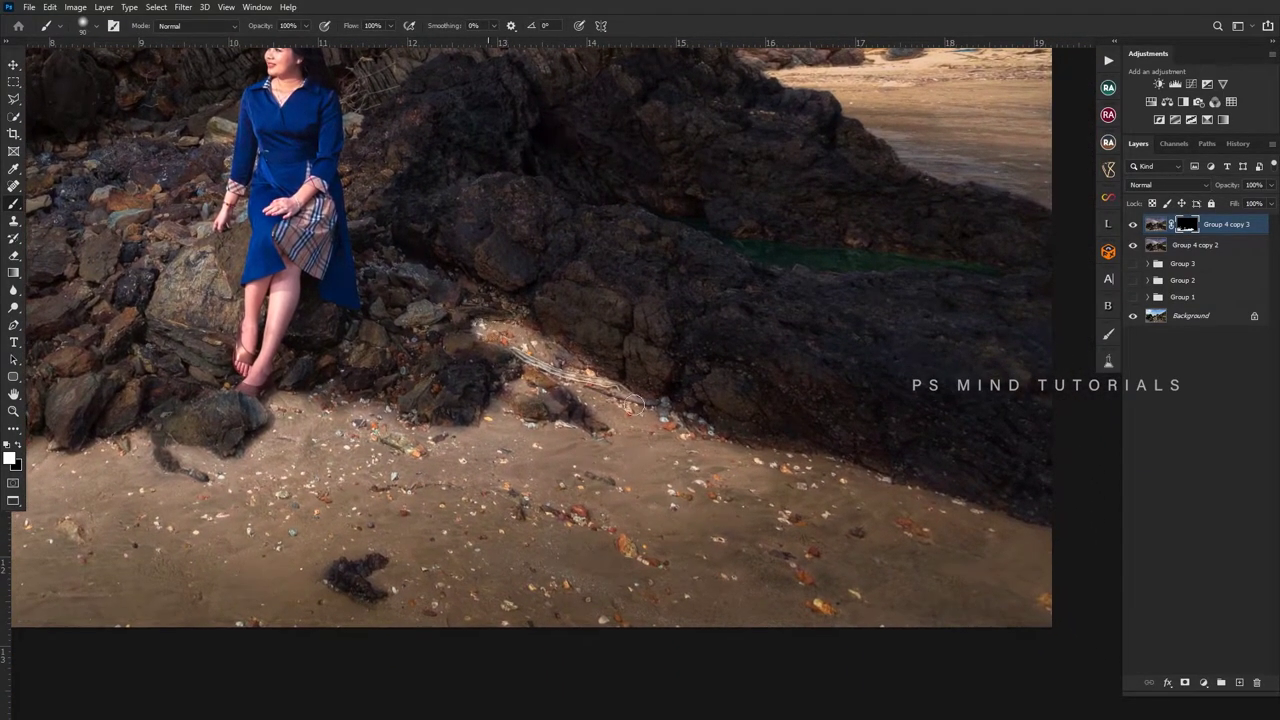
key(bracketright)
key(bracketright)
key(bracketright)
key(bracketright)
key(bracketright)
key(bracketright)
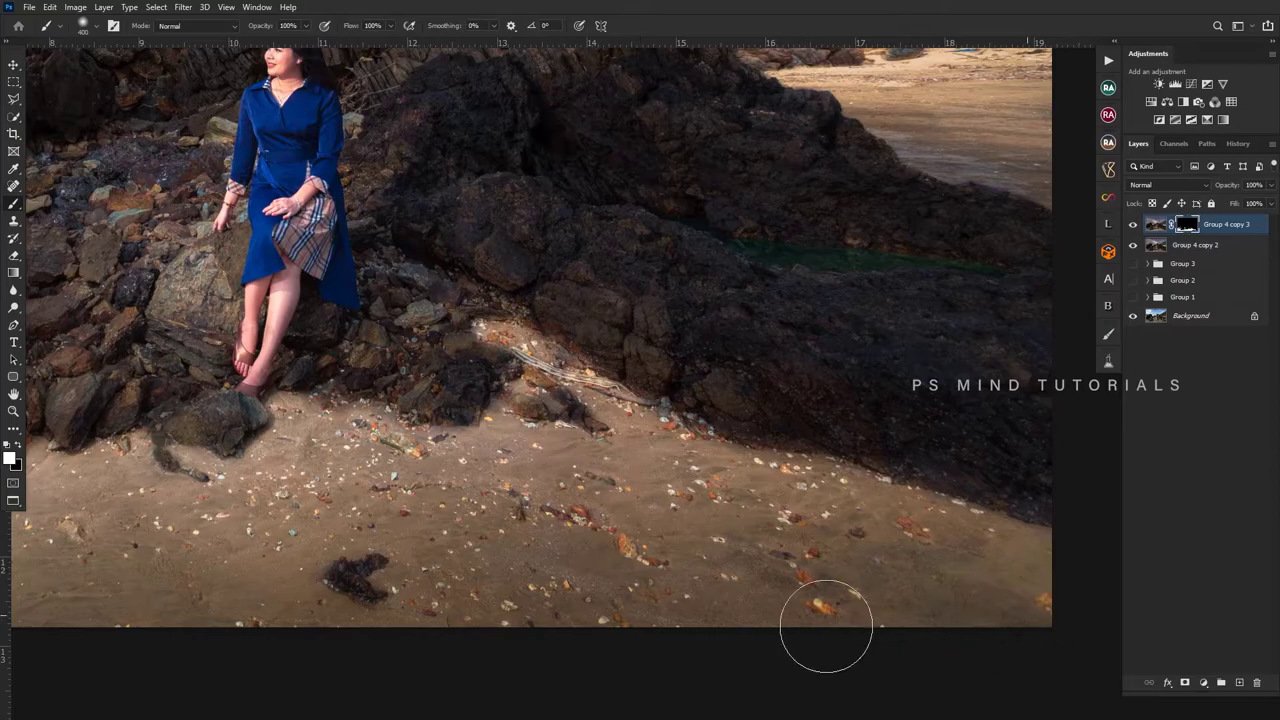
key(z)
key(ctrl+minus)
key(ctrl+minus)
key(ctrl+minus)
key(ctrl+minus)
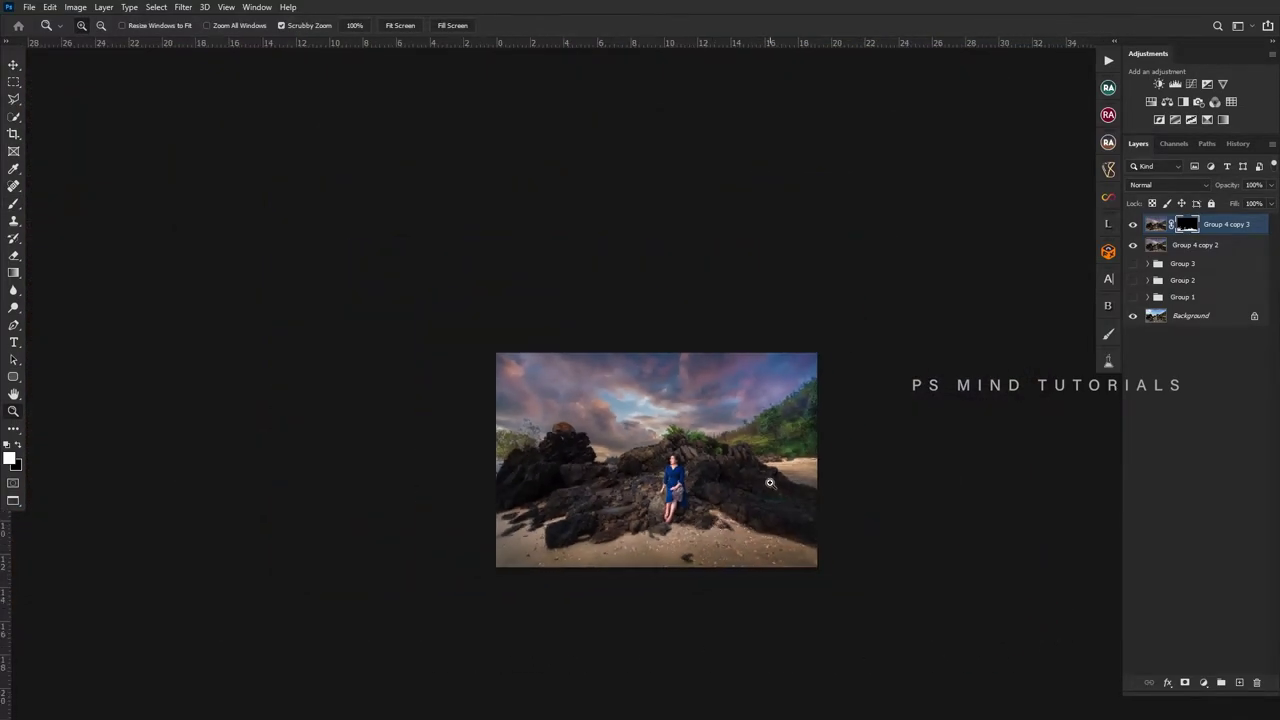
- Merge Group 4 copy 2 with the masked layer and toggle Group 4 copy 3 for before/after
click(693, 547)
mouse_move(491, 559)
mouse_down()
mouse_move(871, 571)
mouse_move(803, 572)
mouse_up()
alt+click(703, 573)
ctrl+click(1190, 249)
key(ctrl+e)
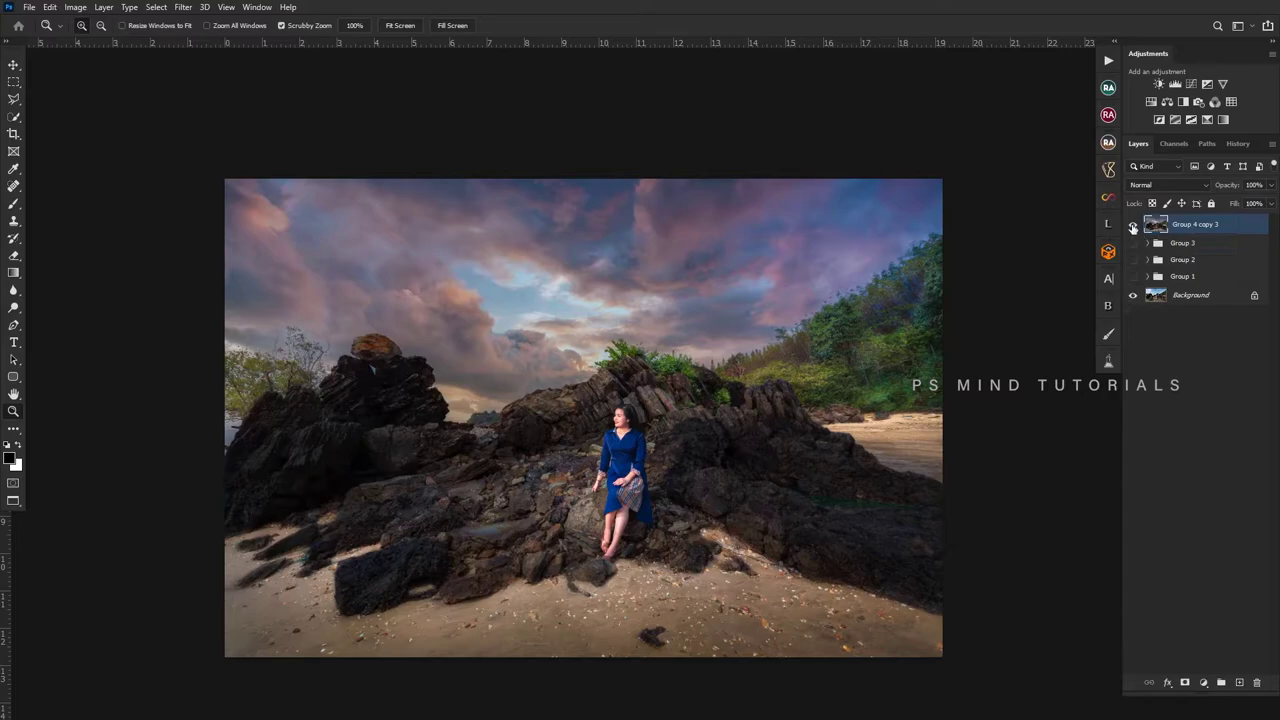
click(1133, 224)
click(1133, 225)
click(1133, 225)
click(1133, 225)
mouse_move(662, 498)
mouse_down()
mouse_move(627, 508)
mouse_move(630, 495)
mouse_up()
- Duplicate to Group 4 copy 4 and apply Selective Color Reds: Yellow +17, Black -17
key(ctrl+j)
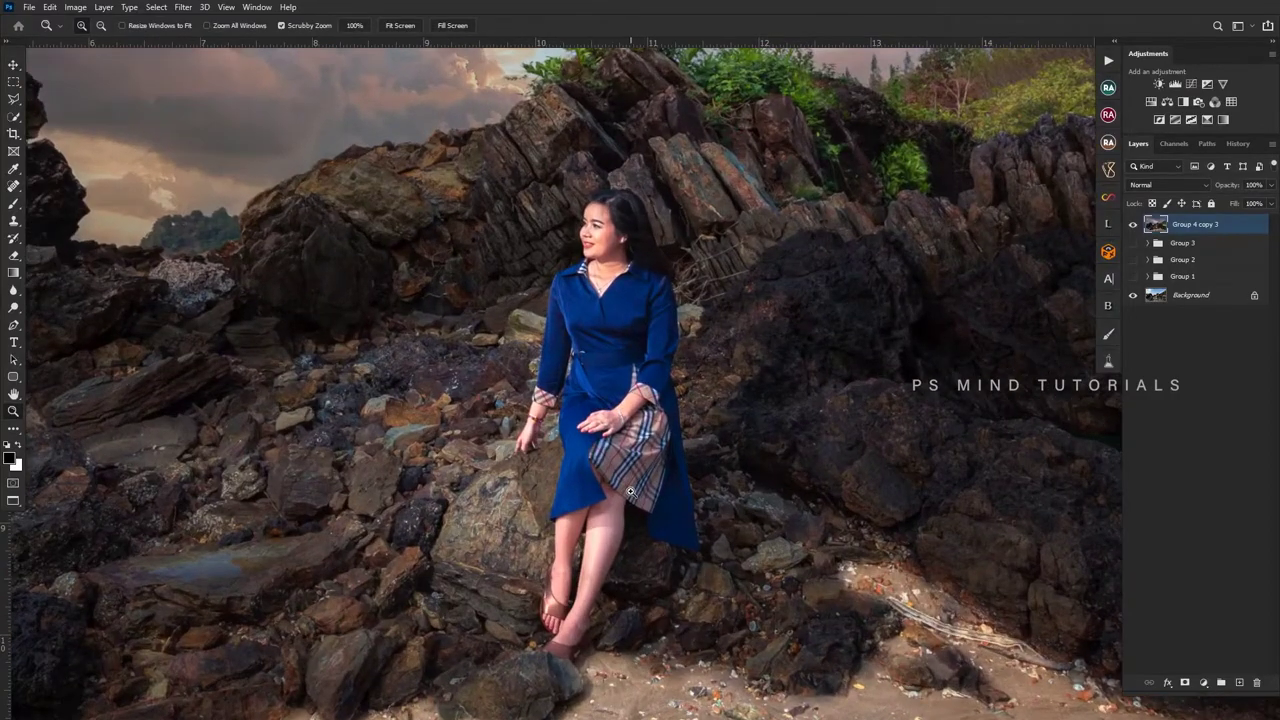
key(alt+i)
key(j)
key(s)
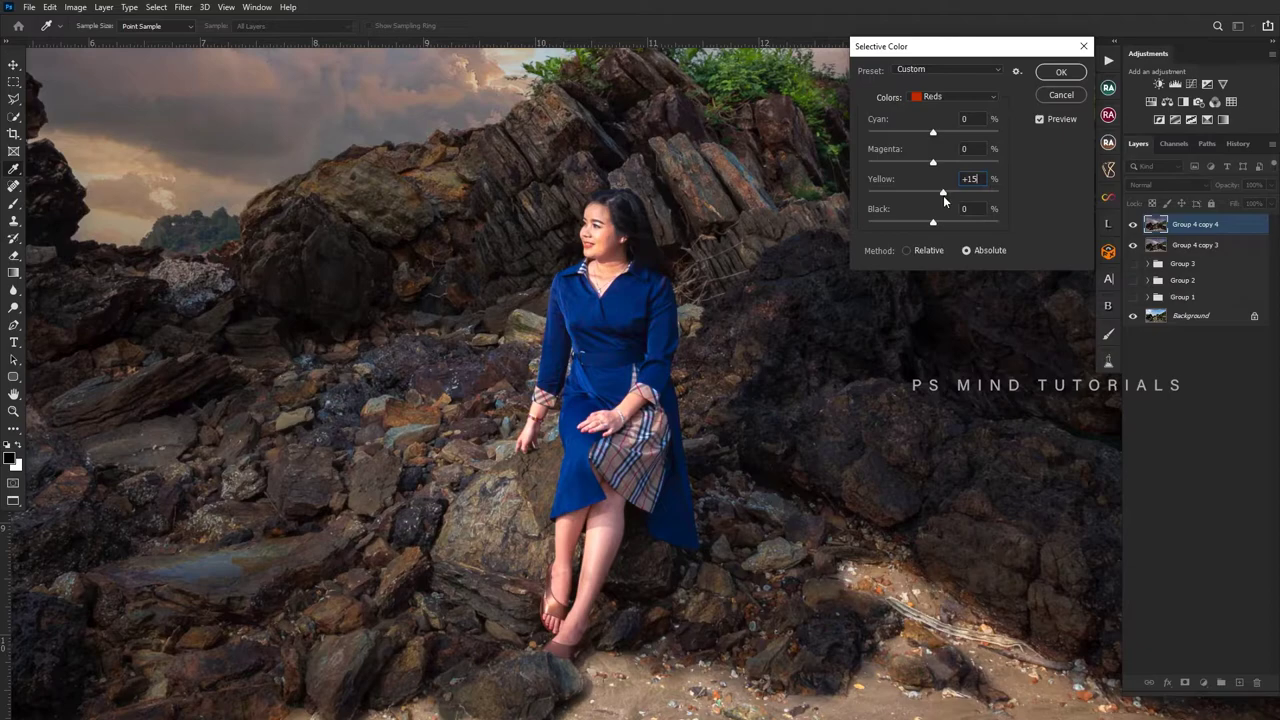
drag(943, 195, 945, 195)
drag(933, 134, 930, 133)
drag(933, 222, 916, 222)
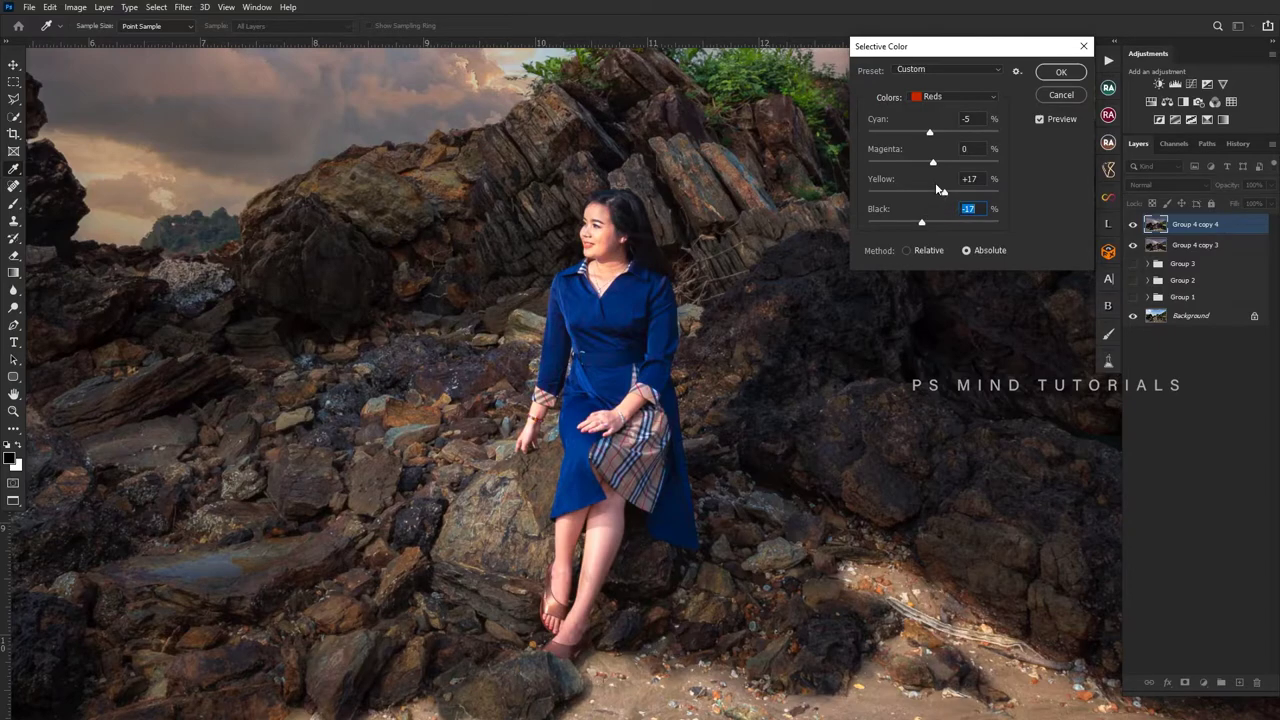
key(Return)
- Open the Shadows/Highlights adjustment and cancel it without changes
key(alt+i)
key(Escape)
key(z)
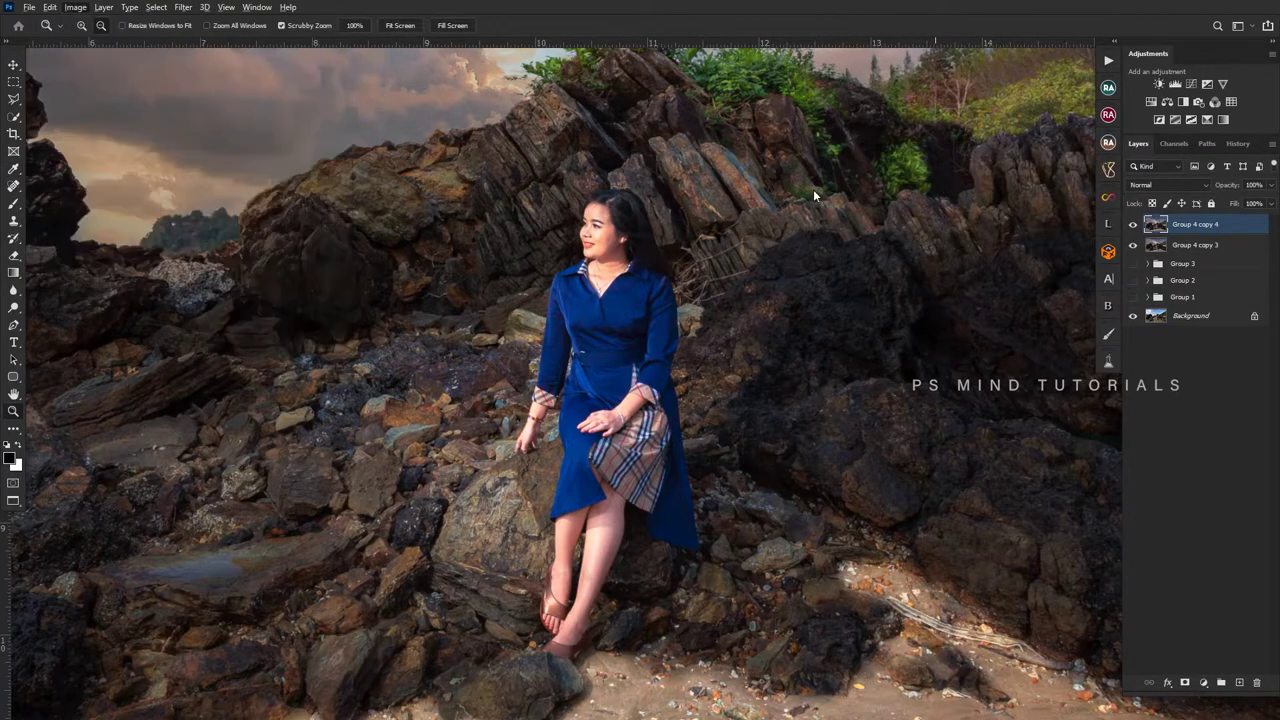
key(alt+i)
key(a)
key(w)
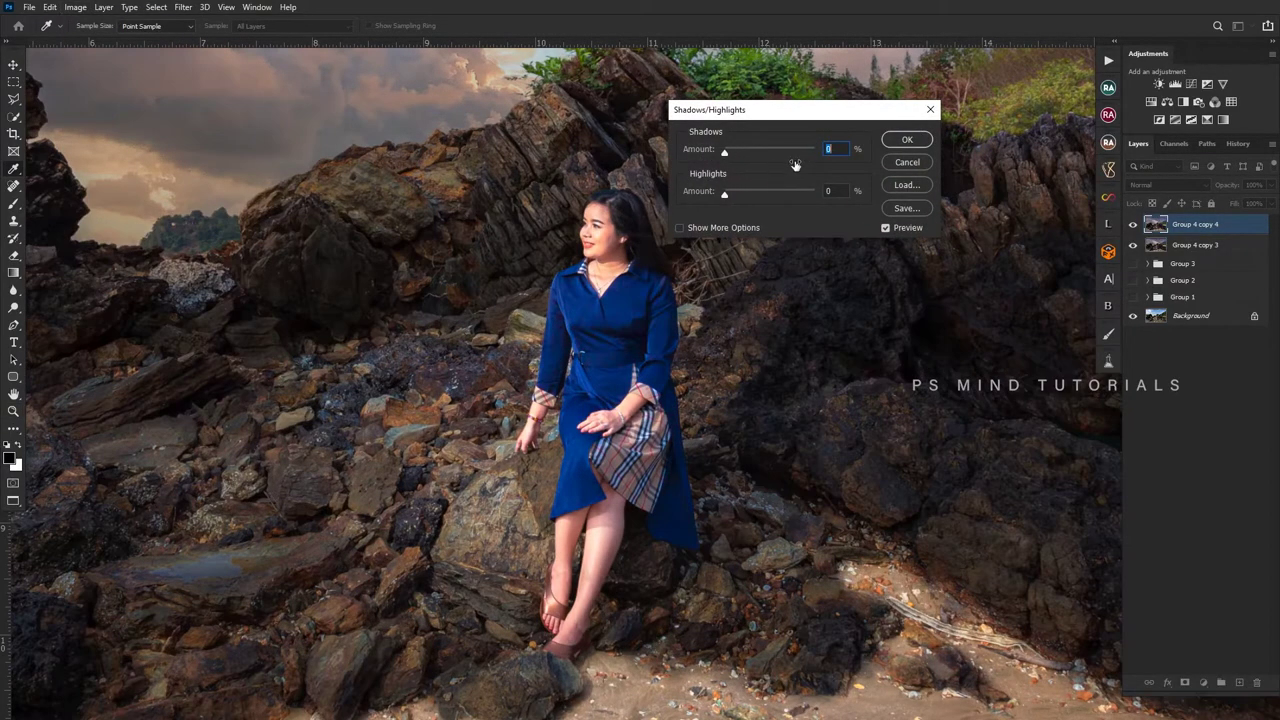
click(905, 163)
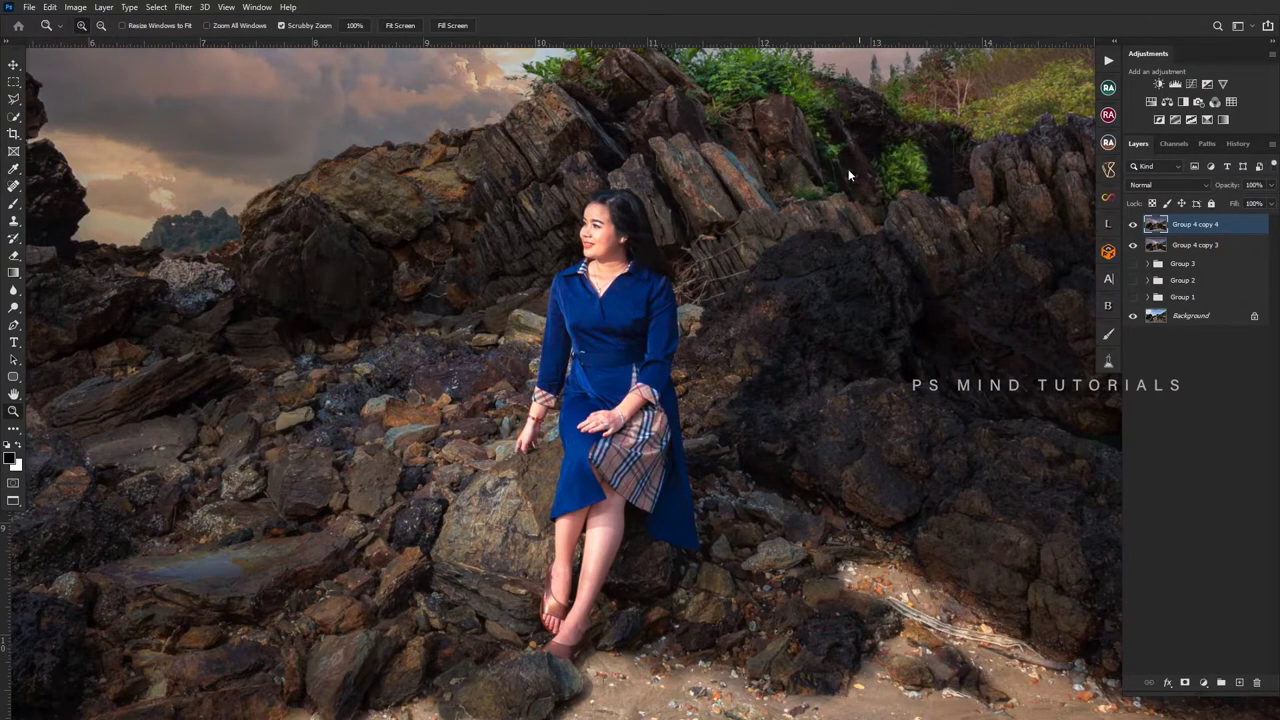
- Lower the top layer's Whites to -60 in Camera Raw and apply it
key(shift+ctrl+a)
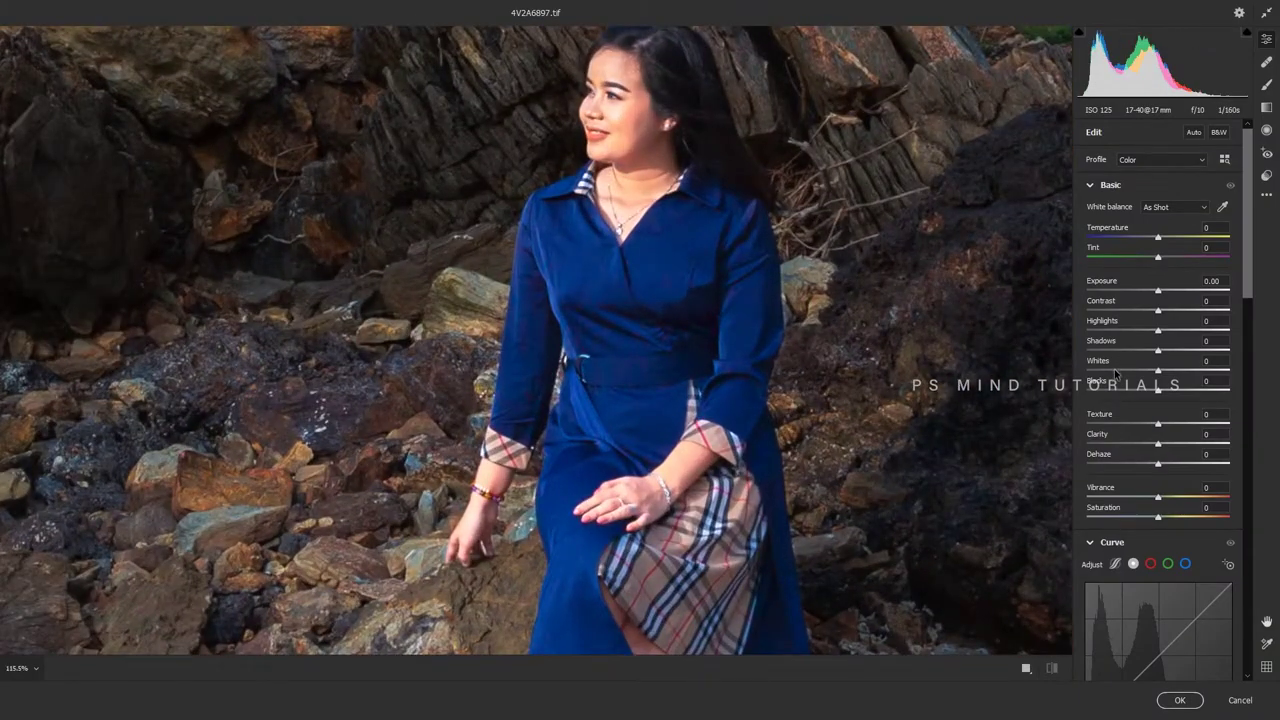
click(1116, 371)
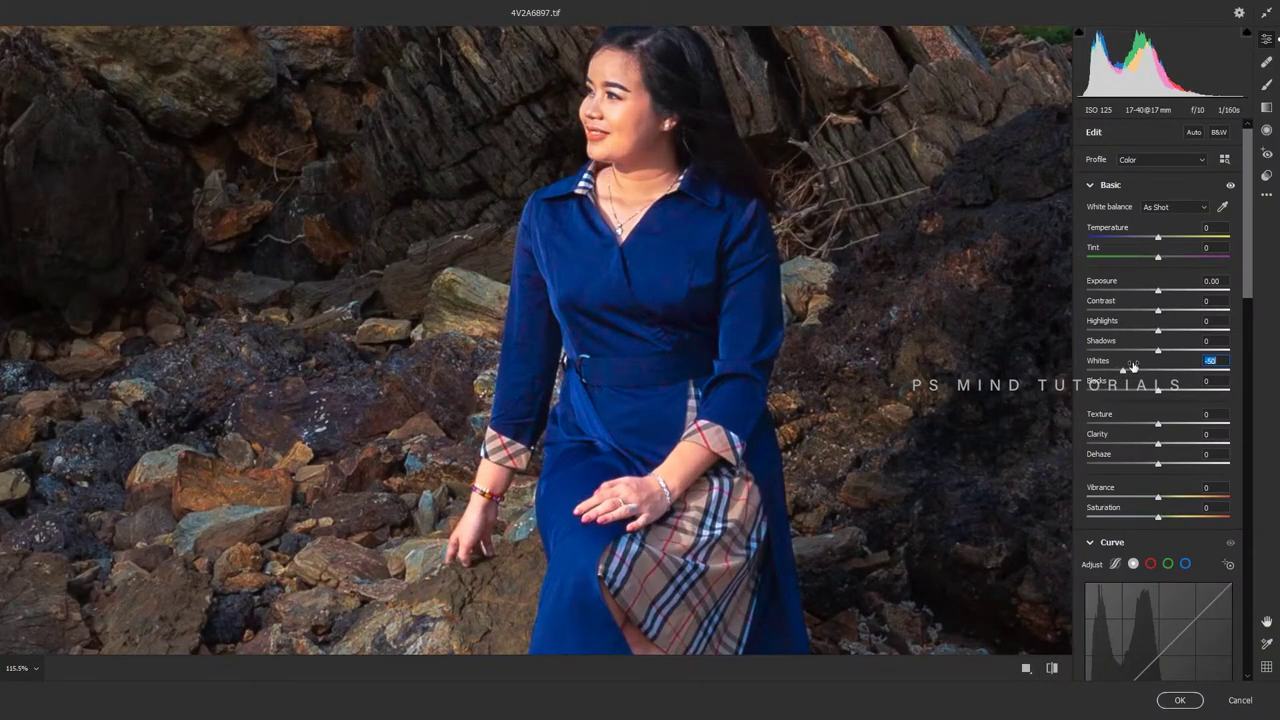
scroll(1117, 452, down, 2)
scroll(1117, 452, down, 6)
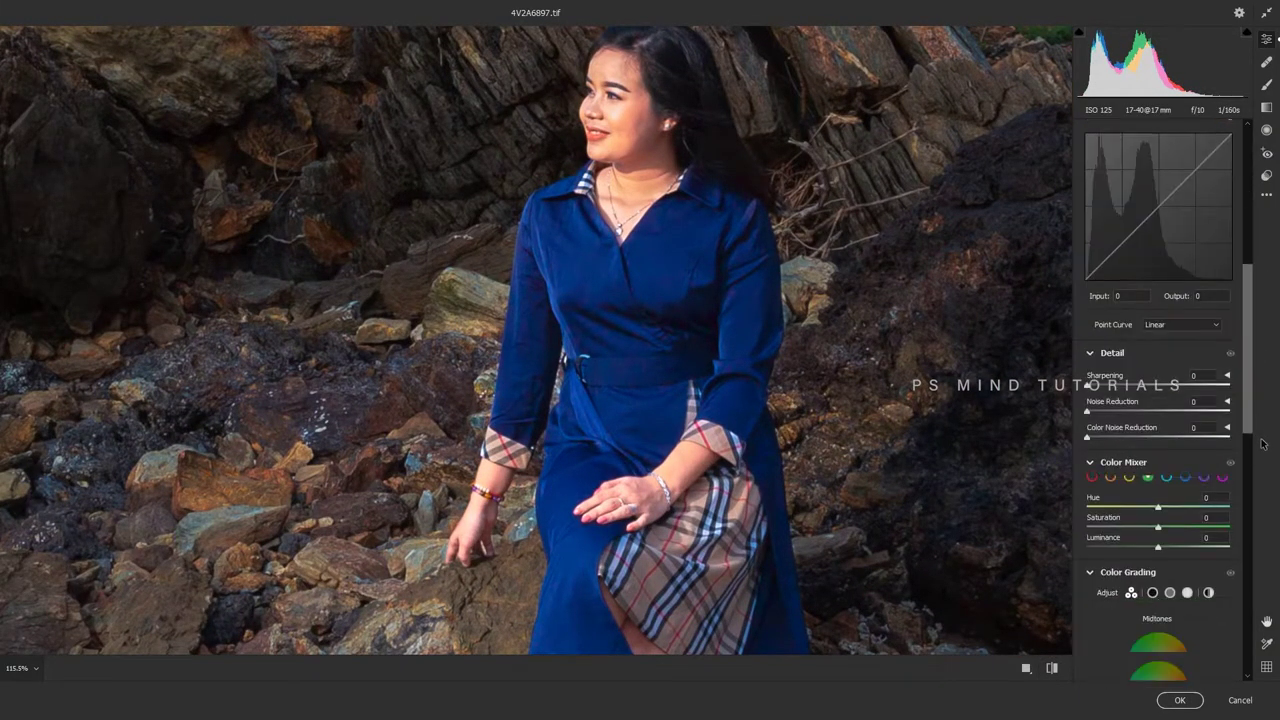
scroll(1117, 452, down, 2)
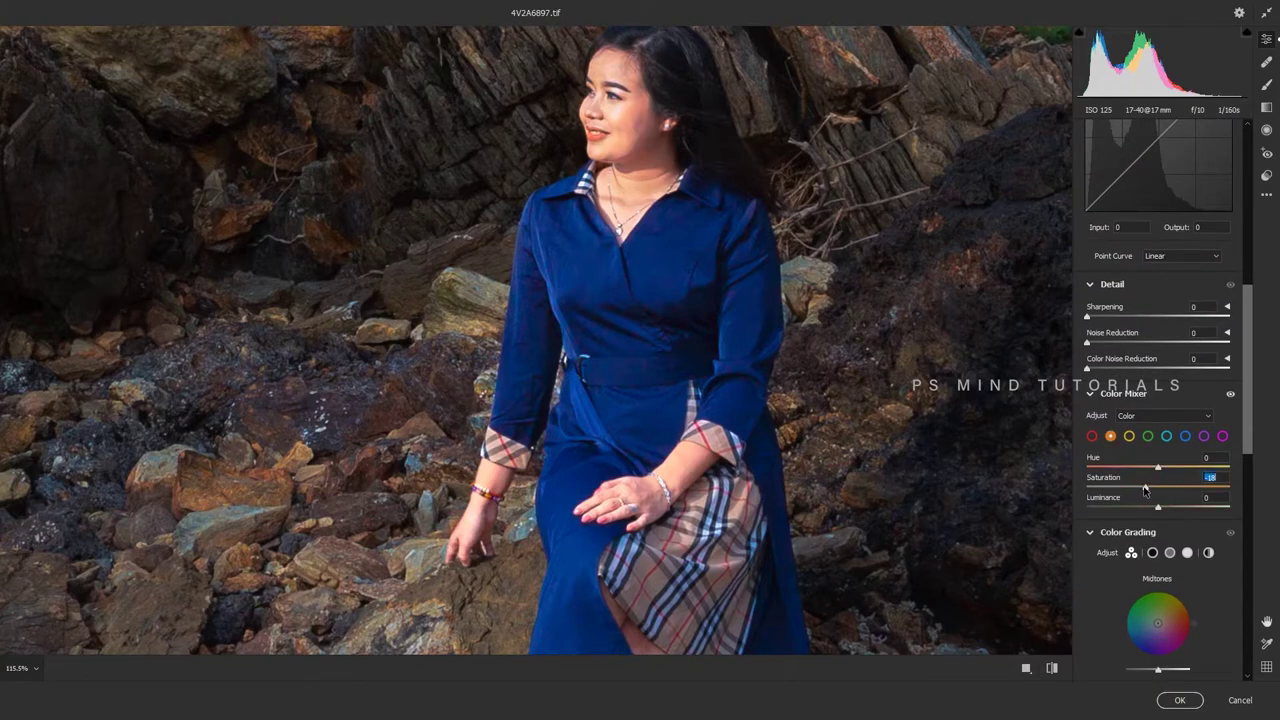
key(Return)
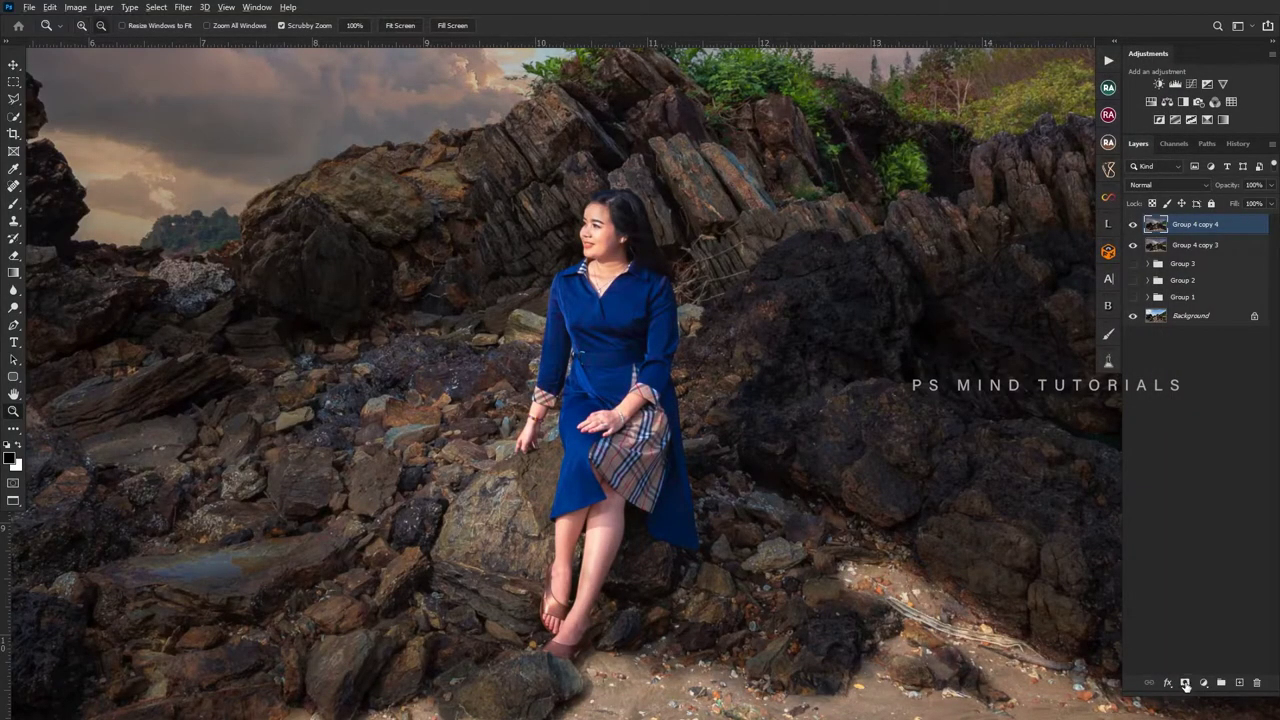
- Hide the edit behind a black layer mask and ready the brush near her feet
alt+click(1185, 684)
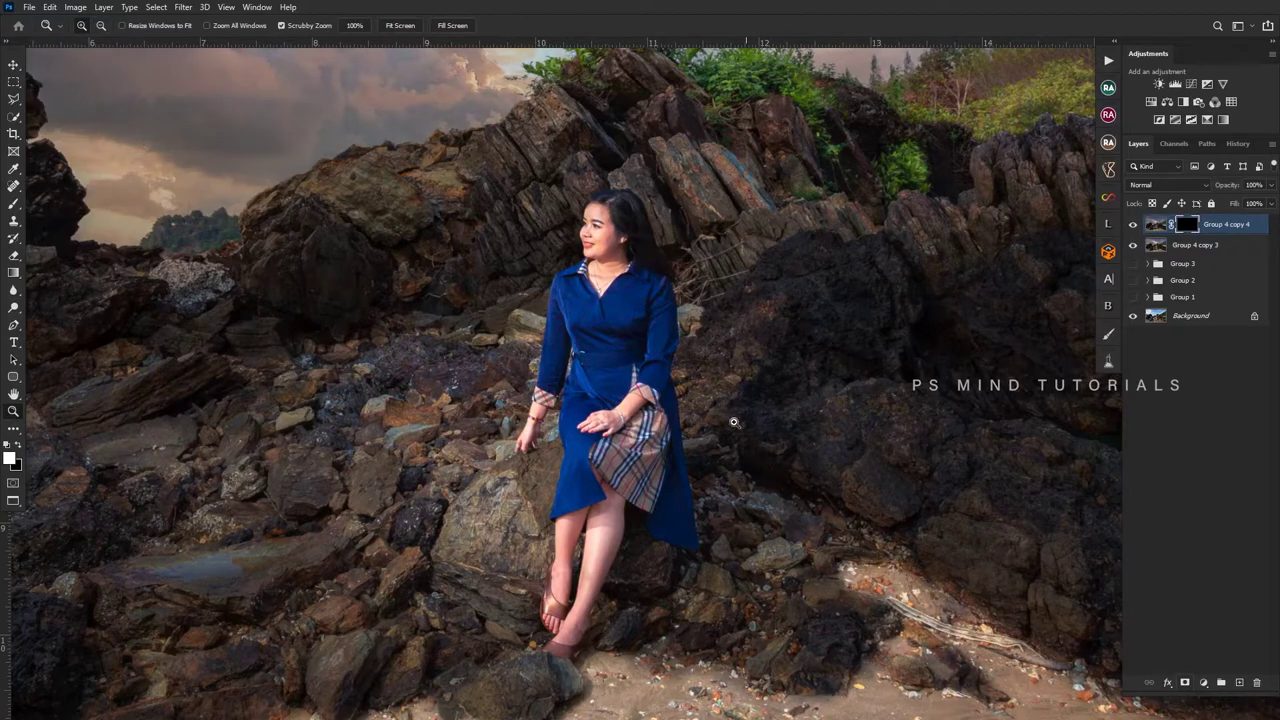
key(b)
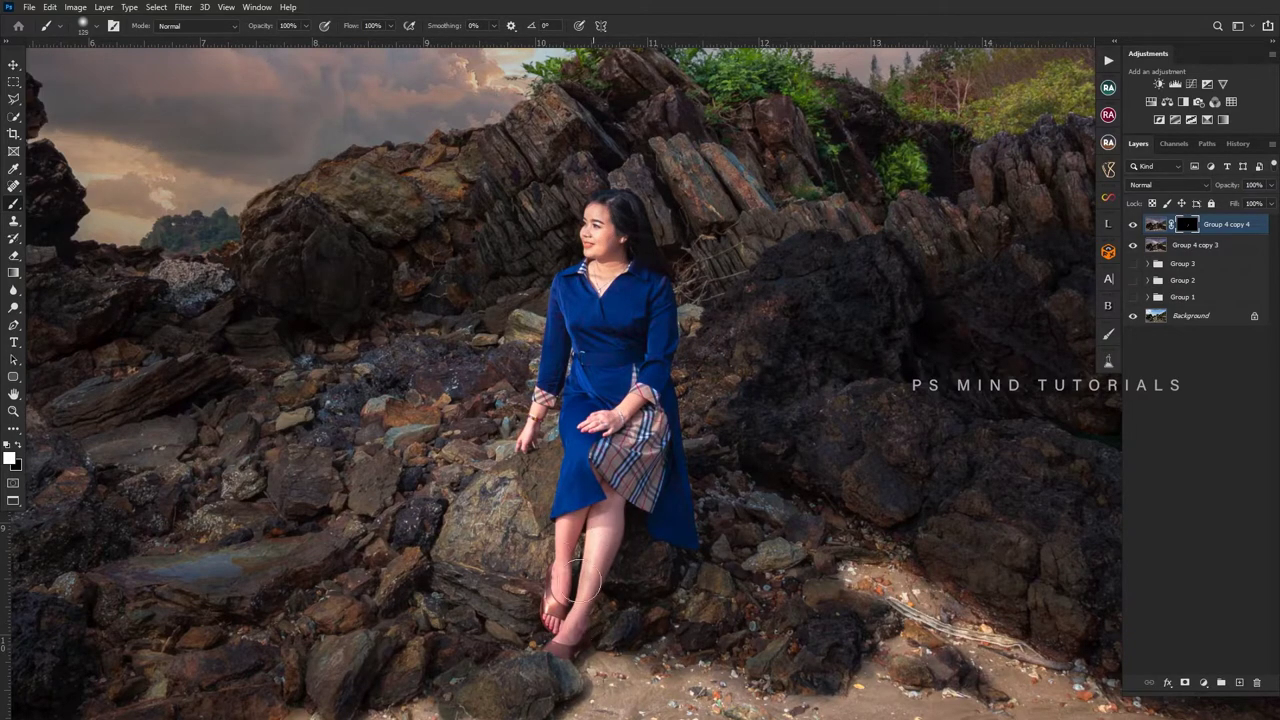
key(z)
click(565, 628)
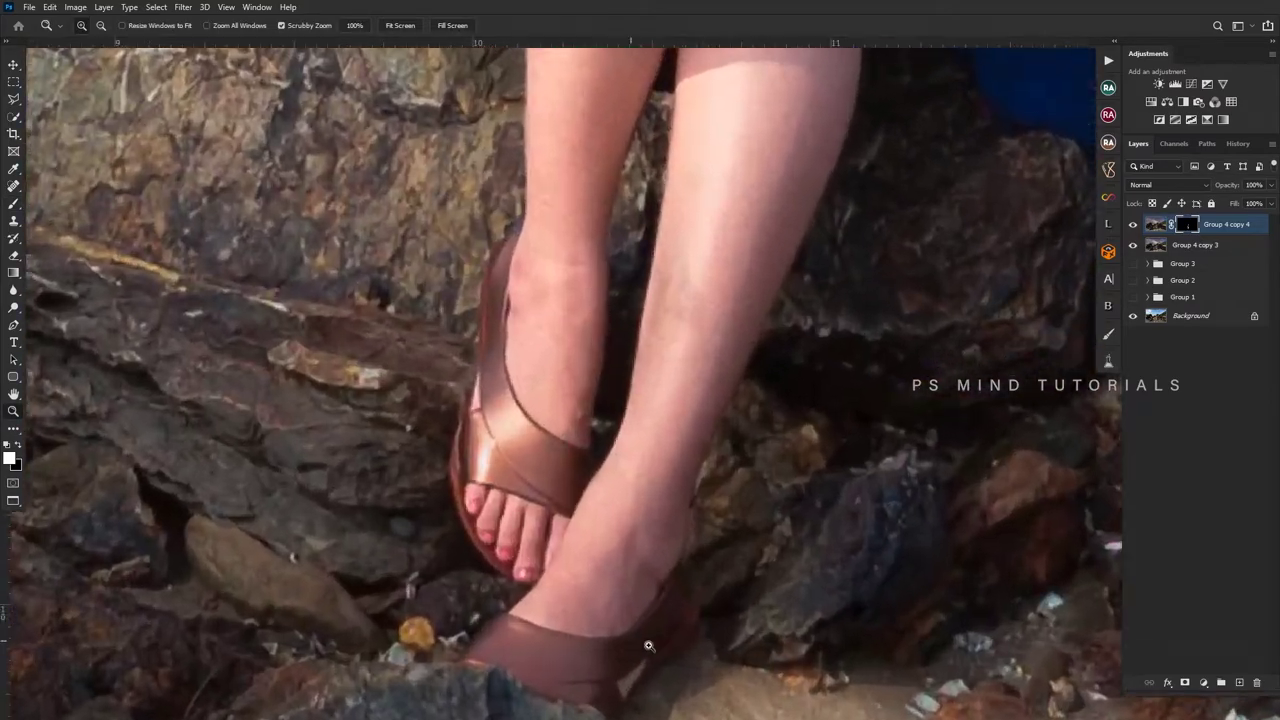
alt+click(628, 632)
- Merge the masked edit down and toggle its visibility to compare with the original
alt+click(655, 640)
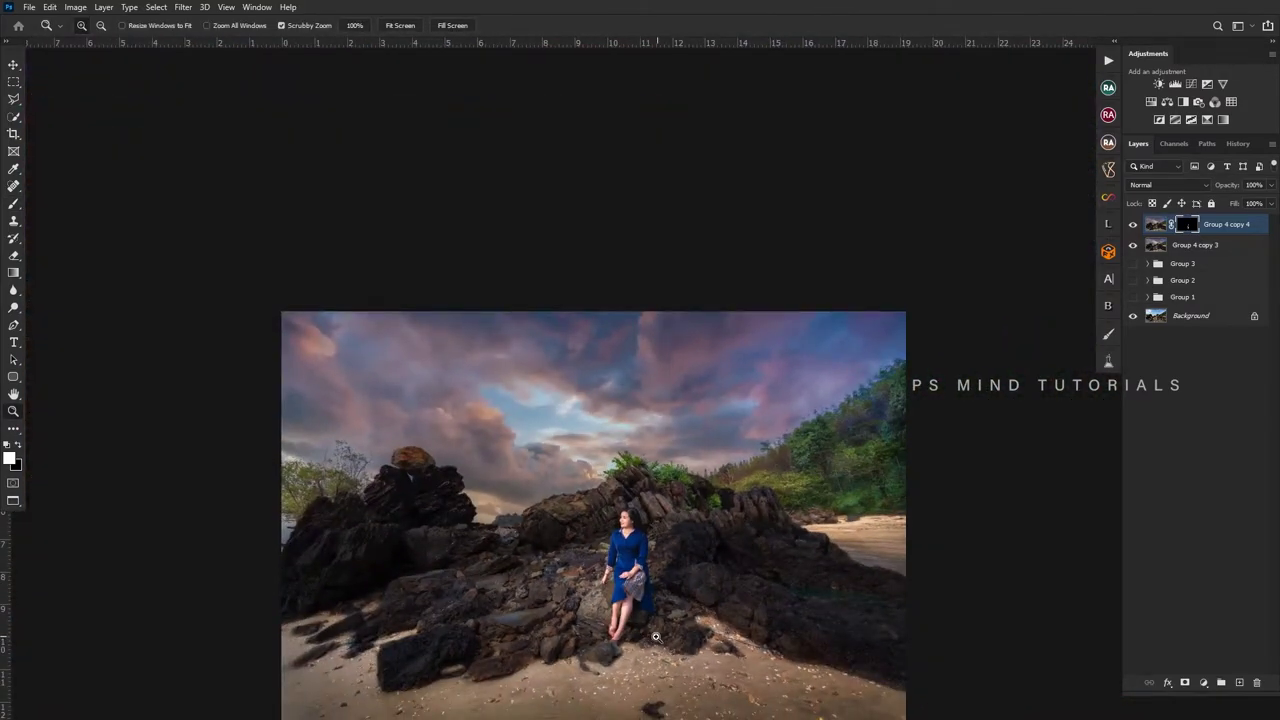
alt+click(680, 638)
alt+click(689, 632)
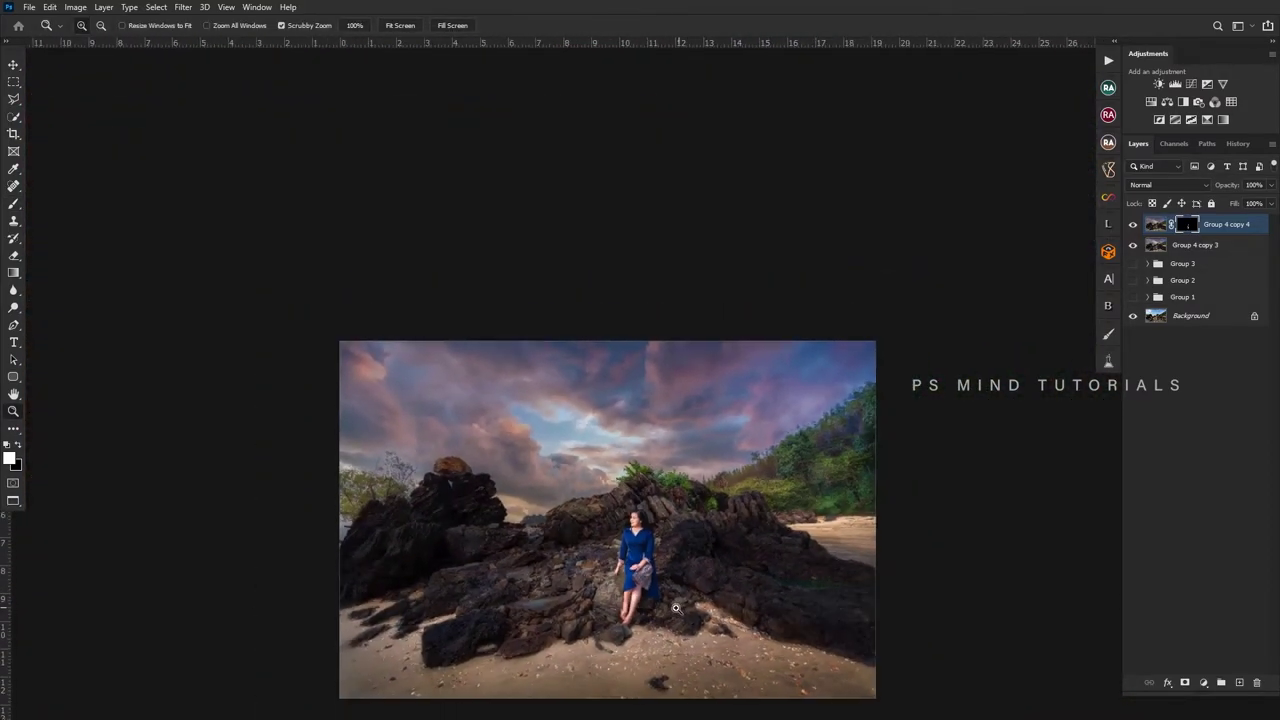
key(ctrl+e)
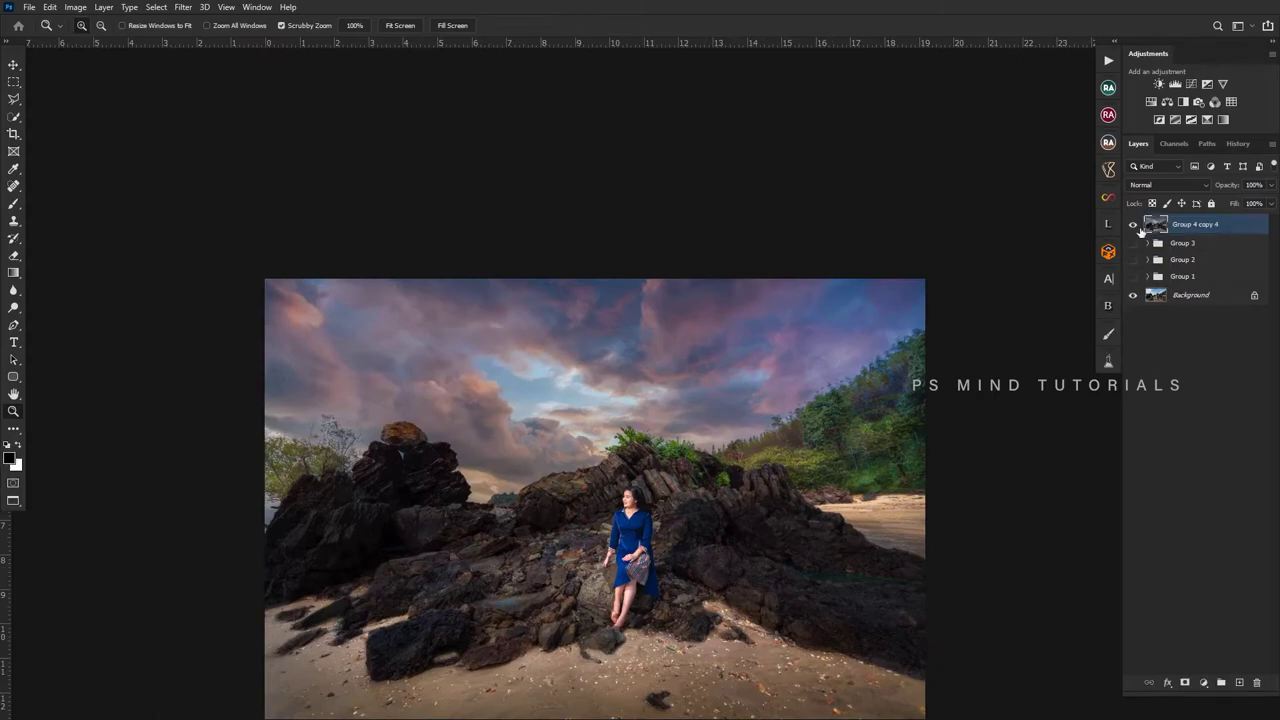
click(1134, 224)
click(1134, 224)
- Inspect the merged result on the left rocks, then duplicate it as Group 4 copy 5
alt+click(688, 570)
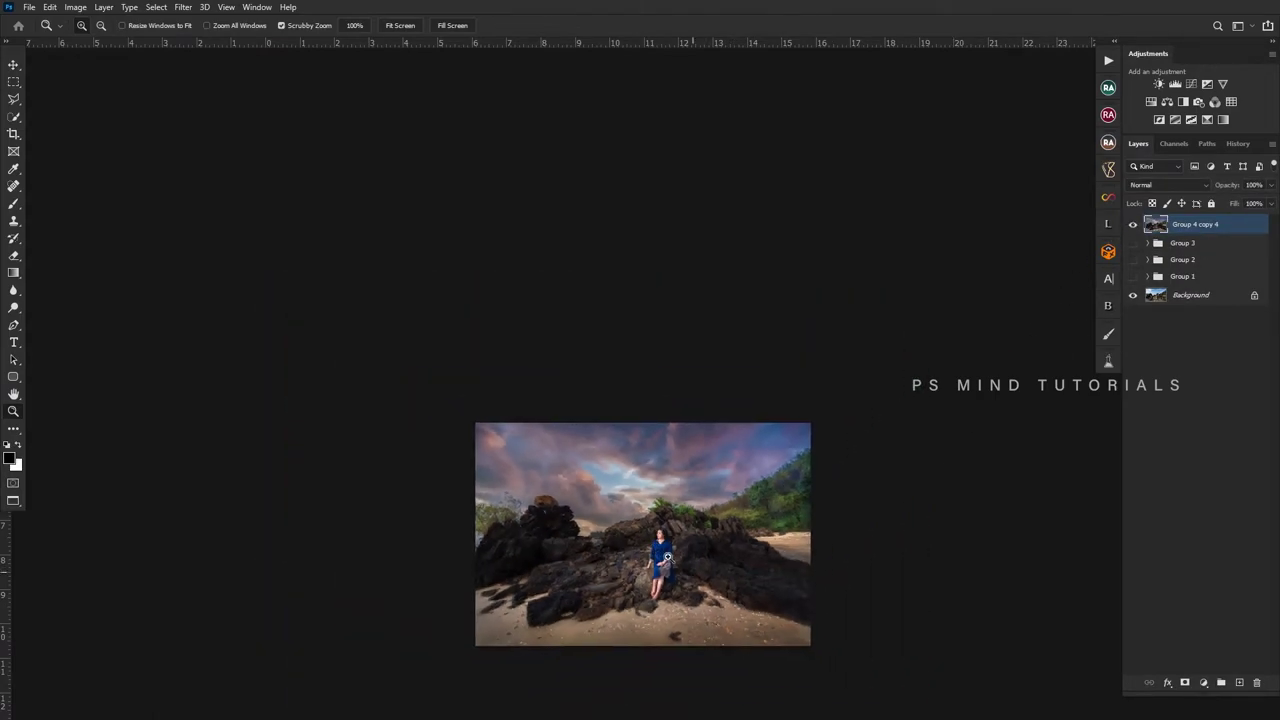
click(640, 540)
mouse_move(651, 546)
mouse_down()
mouse_move(689, 549)
mouse_move(677, 539)
mouse_up()
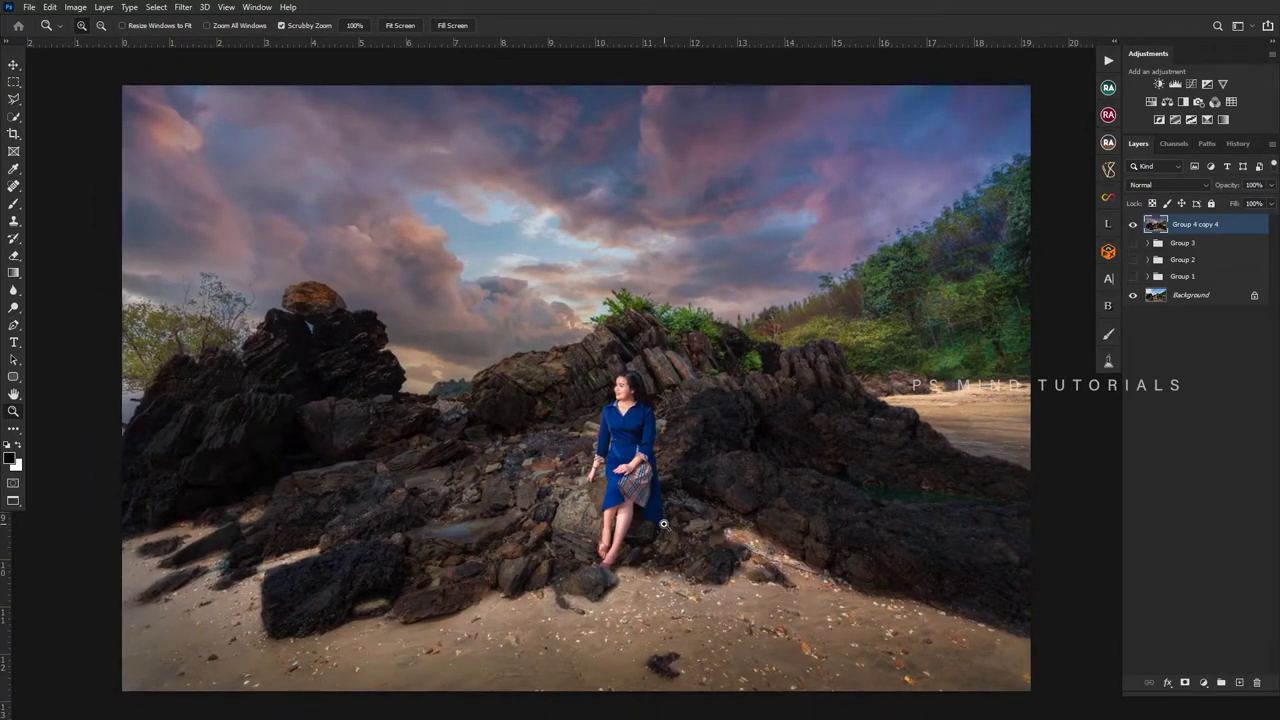
drag(522, 384, 580, 408)
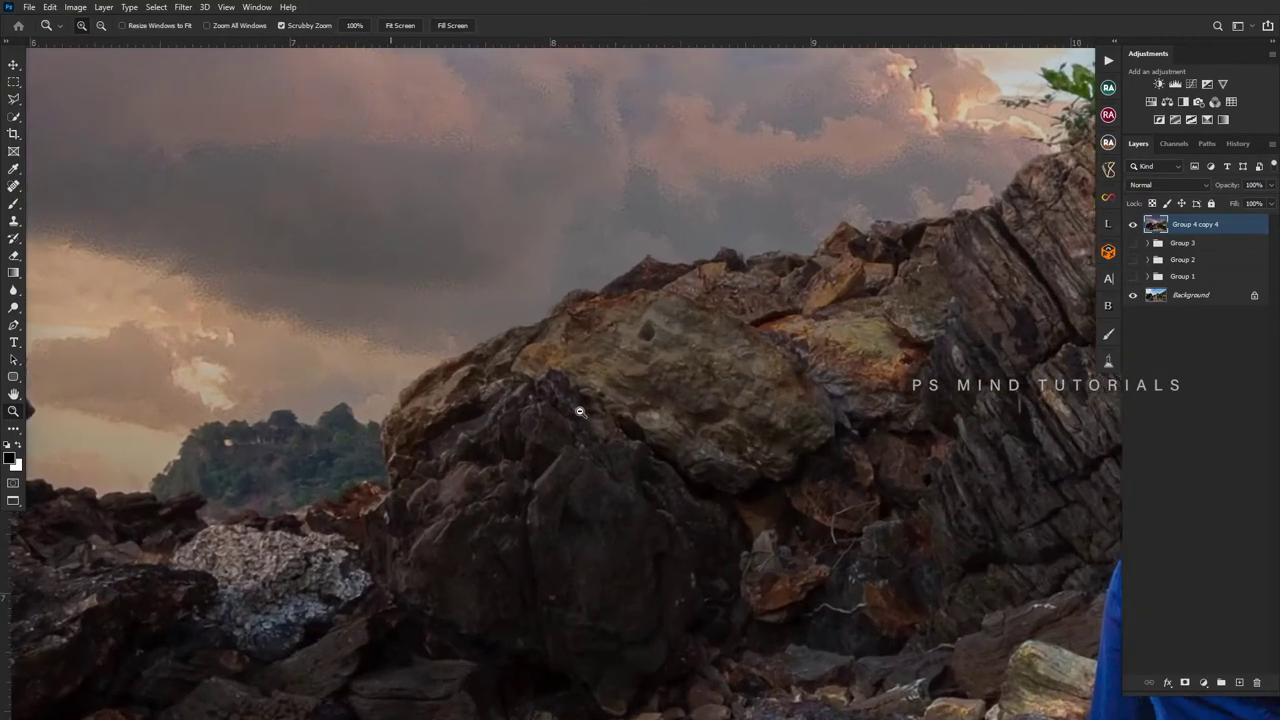
drag(620, 486, 547, 438)
drag(613, 508, 537, 461)
key(ctrl+j)
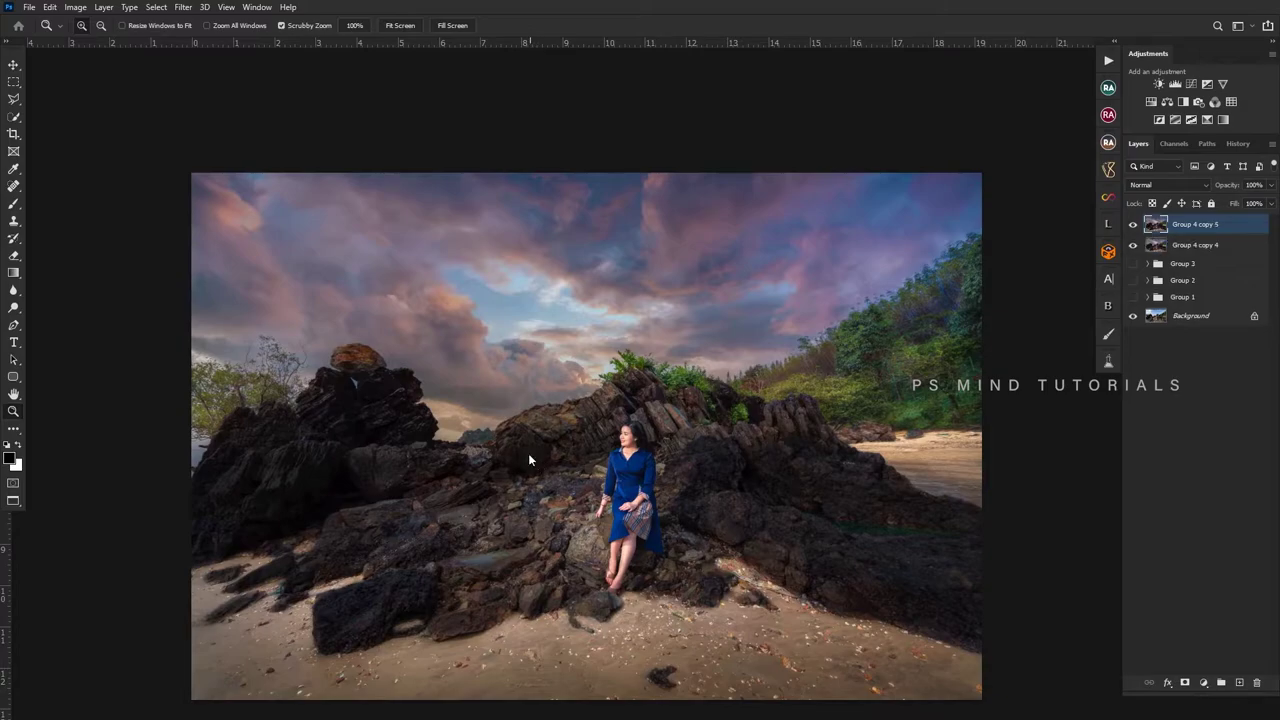
- In Camera Raw, draw a first radial filter over the left rocks and invert its effect
key(shift+ctrl+a)
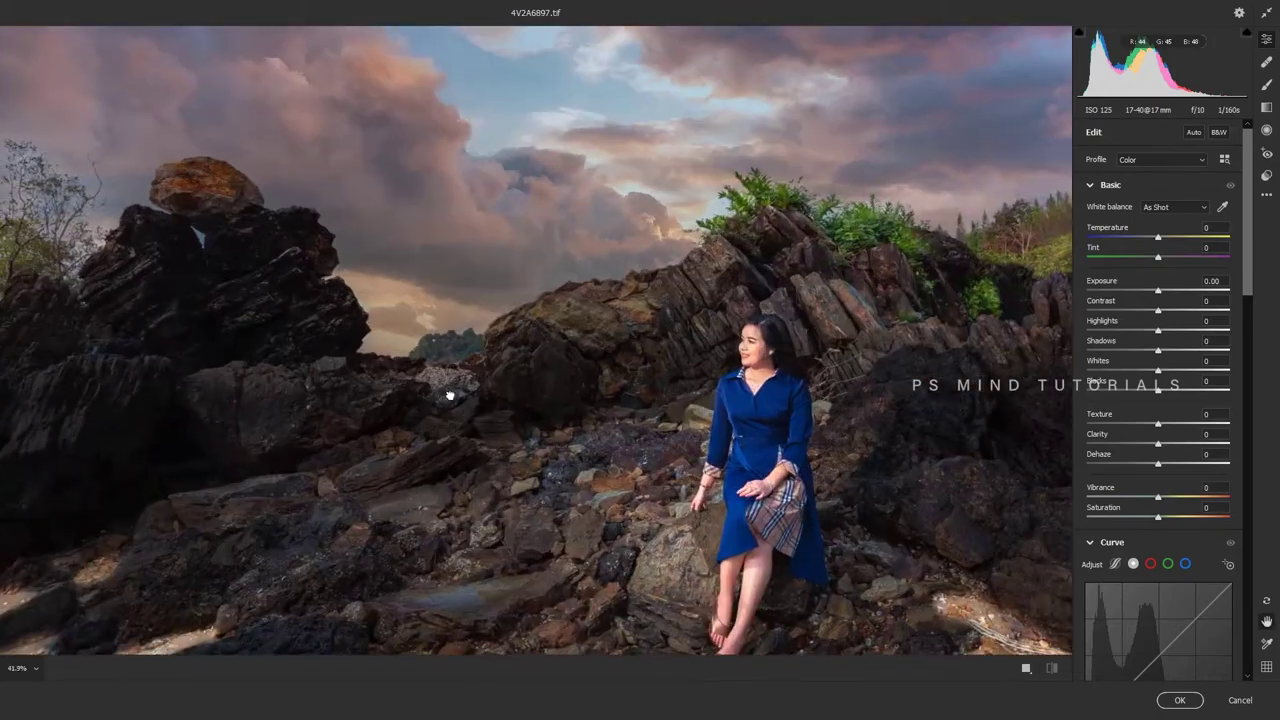
drag(449, 395, 551, 462)
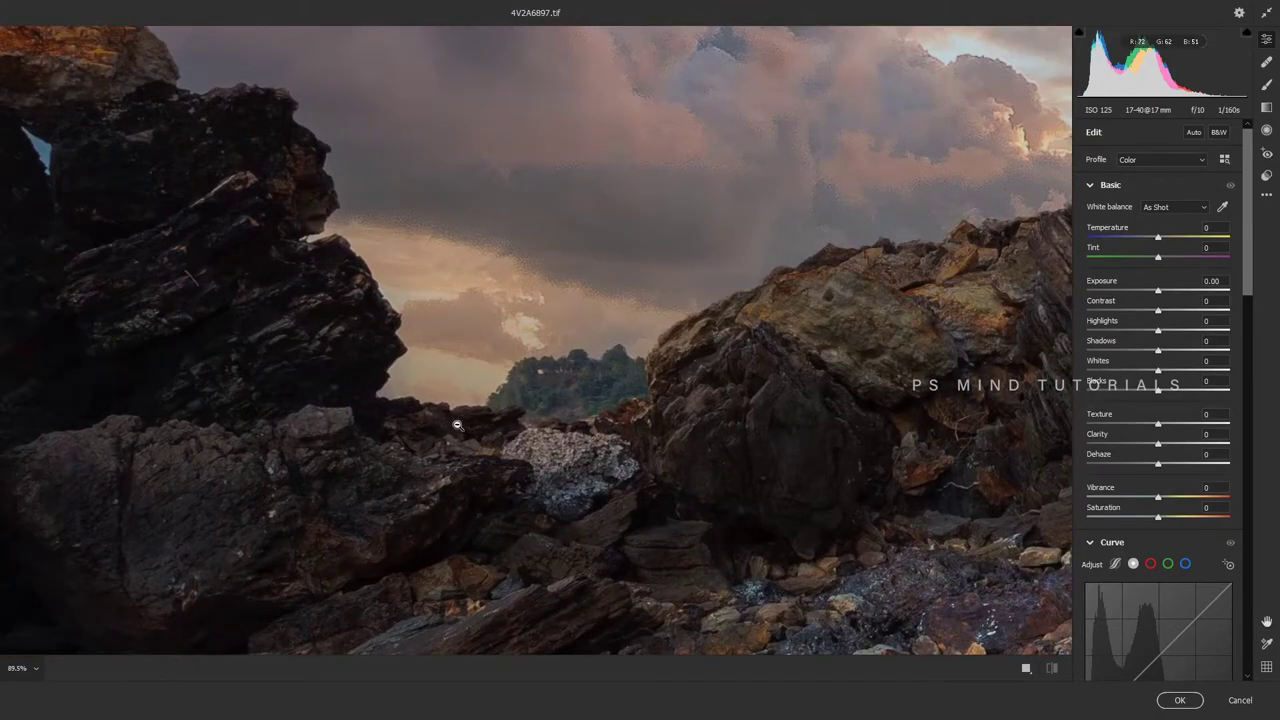
key(j)
drag(396, 392, 527, 468)
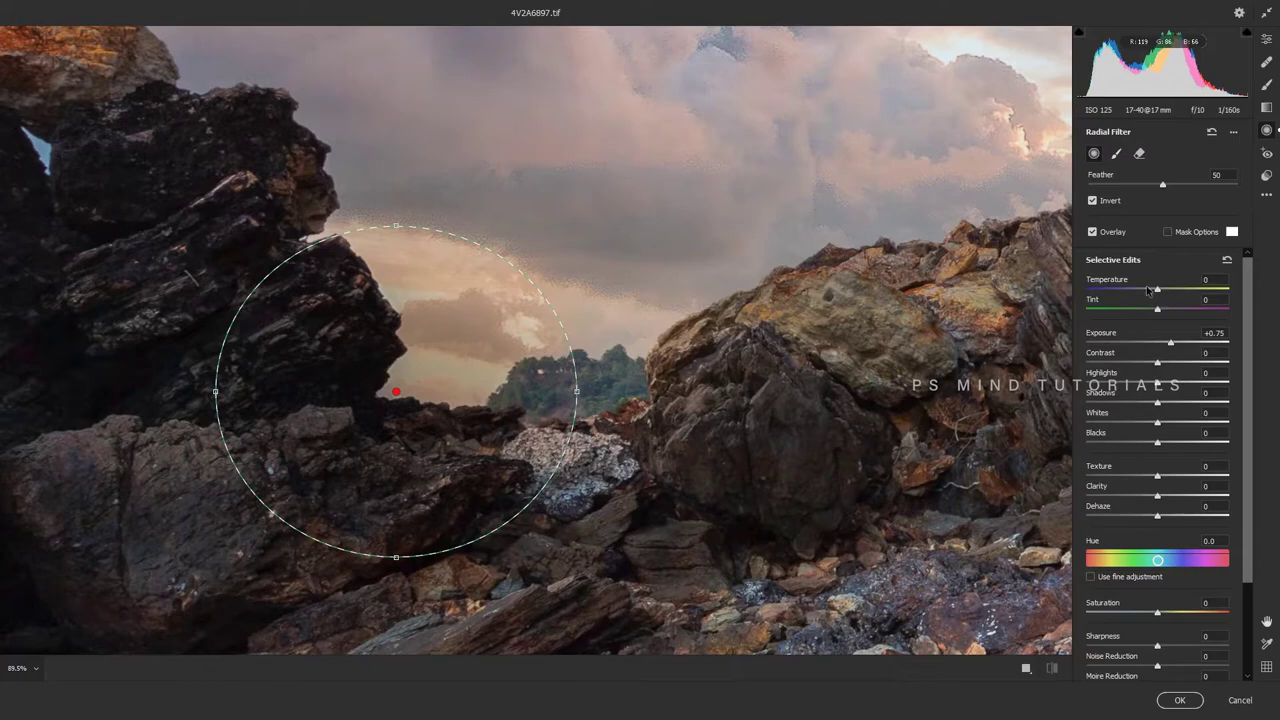
key(apostrophe)
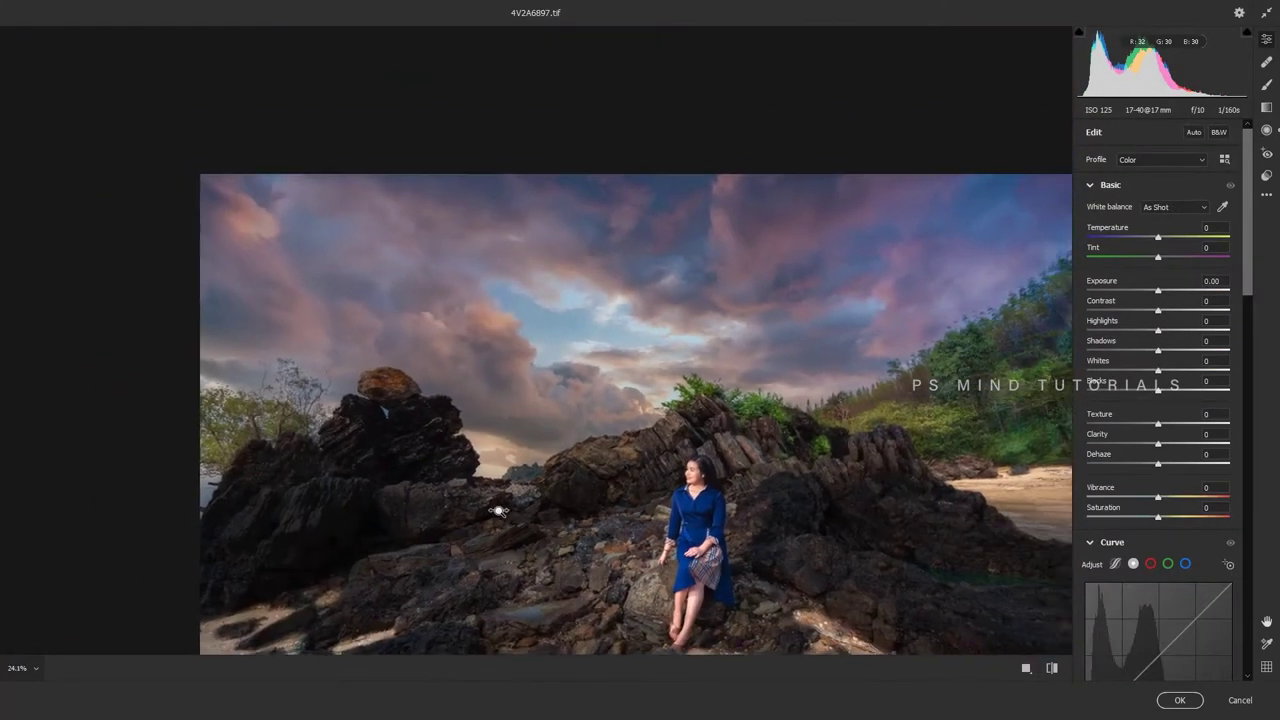
- Draw a wide +0.65 exposure radial ellipse over the left rocks and sky, erasing its lower part
key(j)
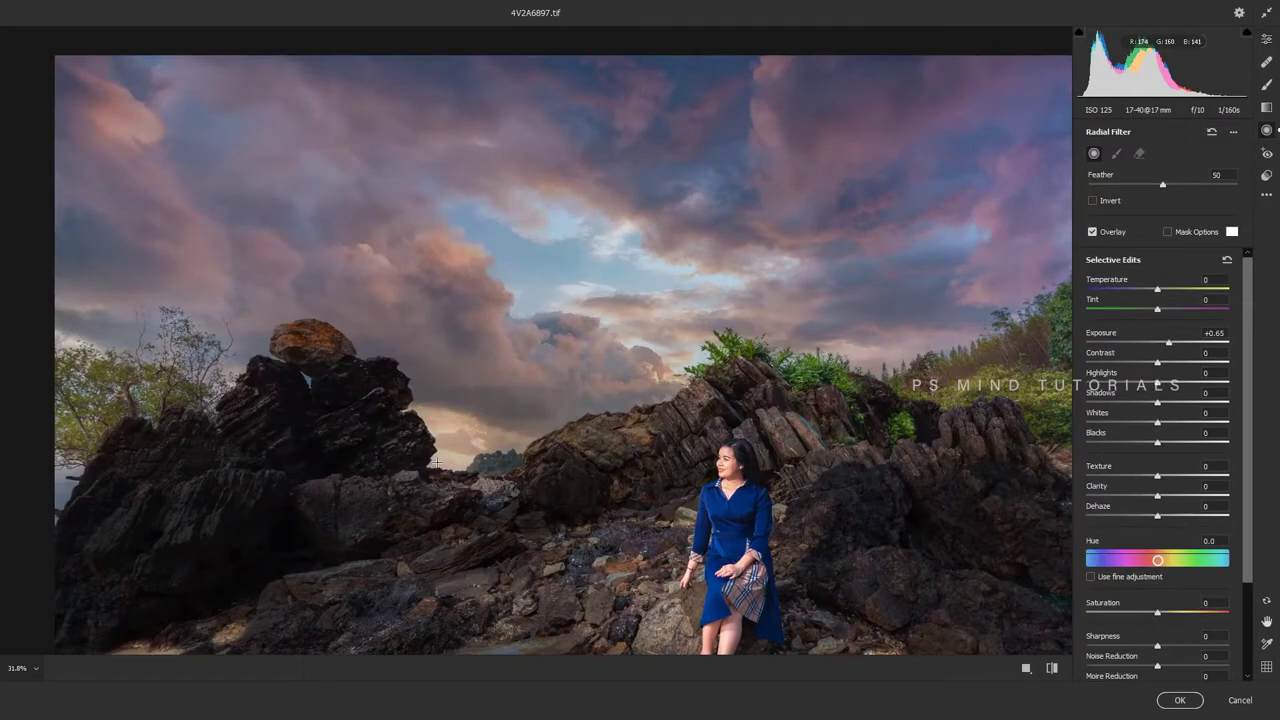
click(436, 462)
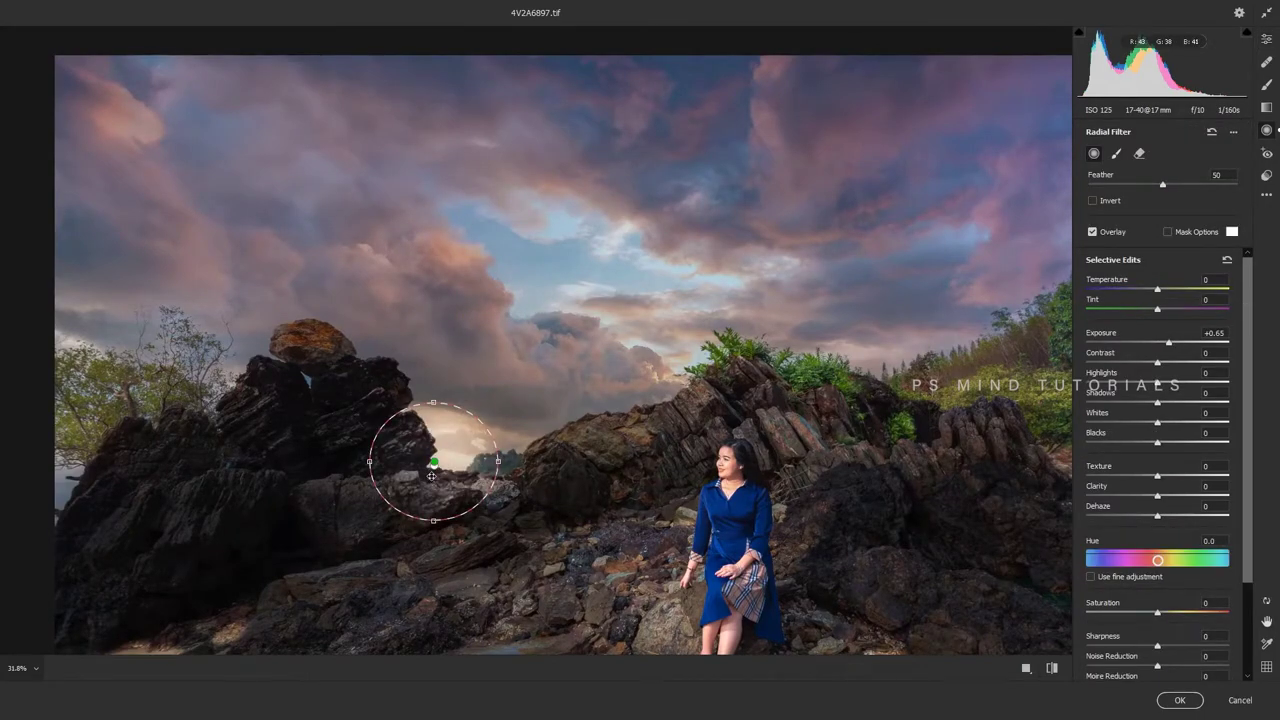
drag(433, 403, 457, 281)
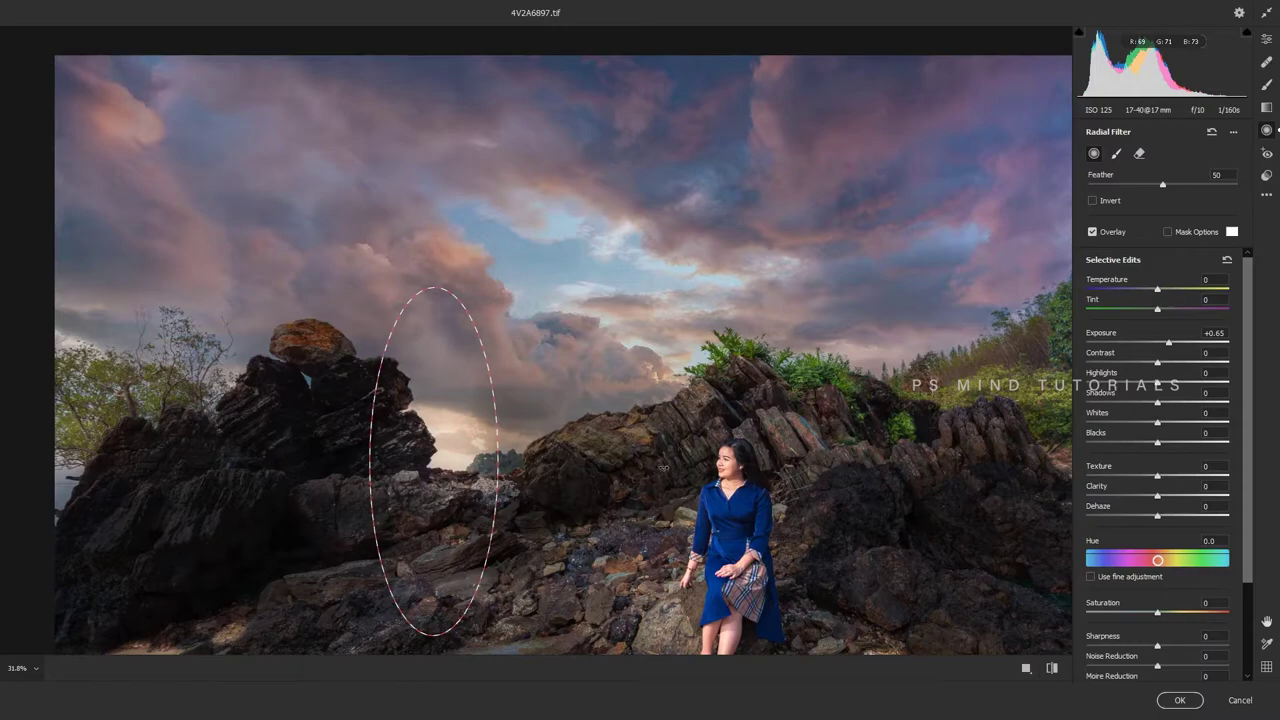
drag(498, 459, 651, 461)
drag(595, 492, 581, 464)
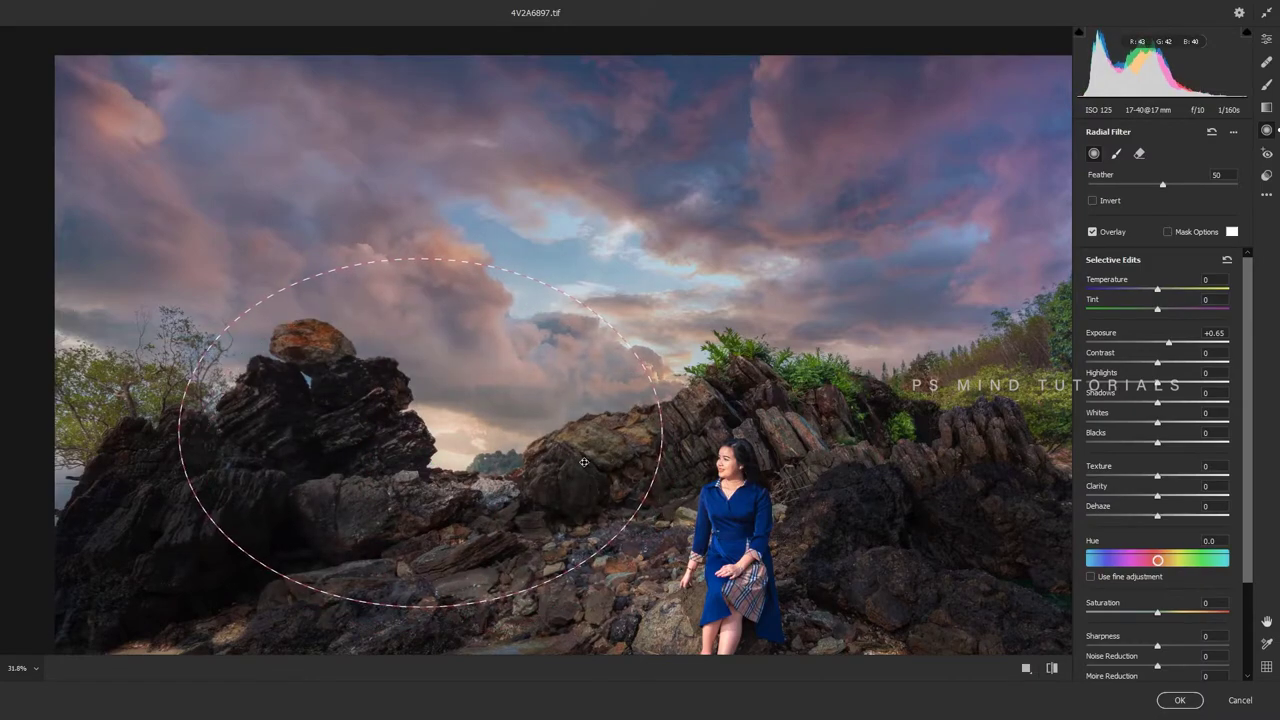
click(1139, 154)
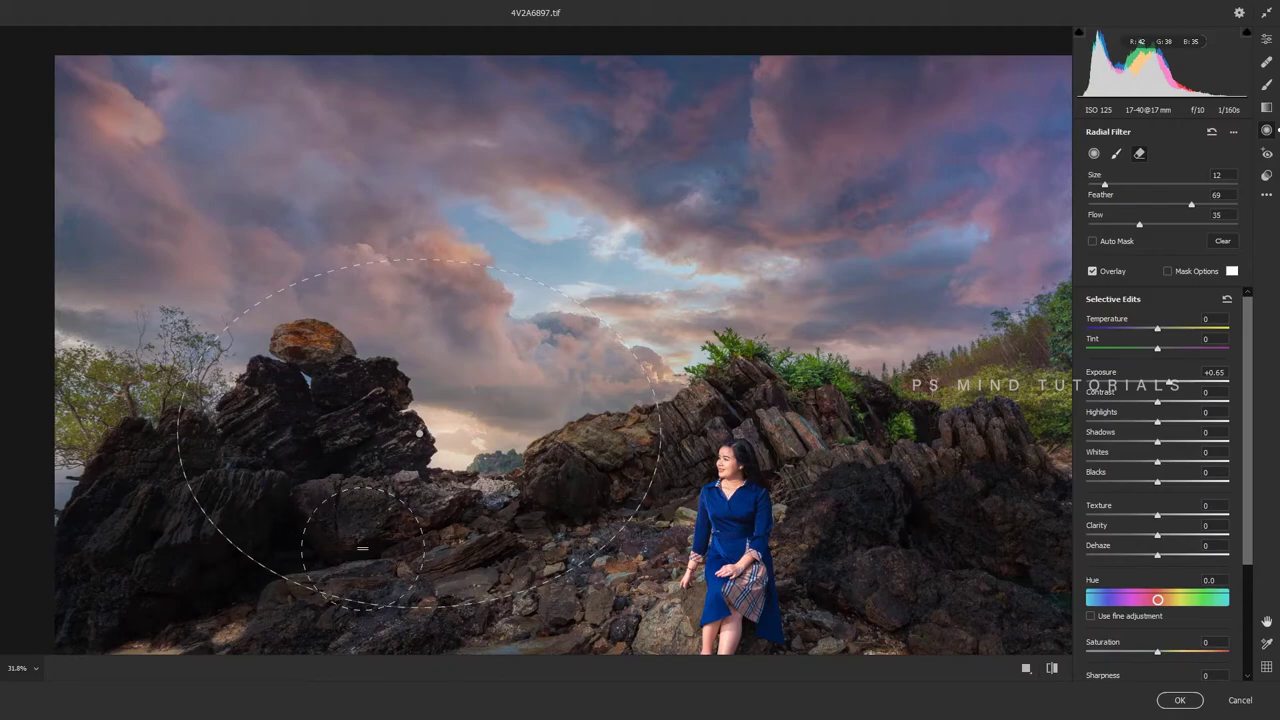
key(bracketleft)
key(bracketleft)
key(bracketleft)
key(bracketright)
key(bracketright)
key(bracketright)
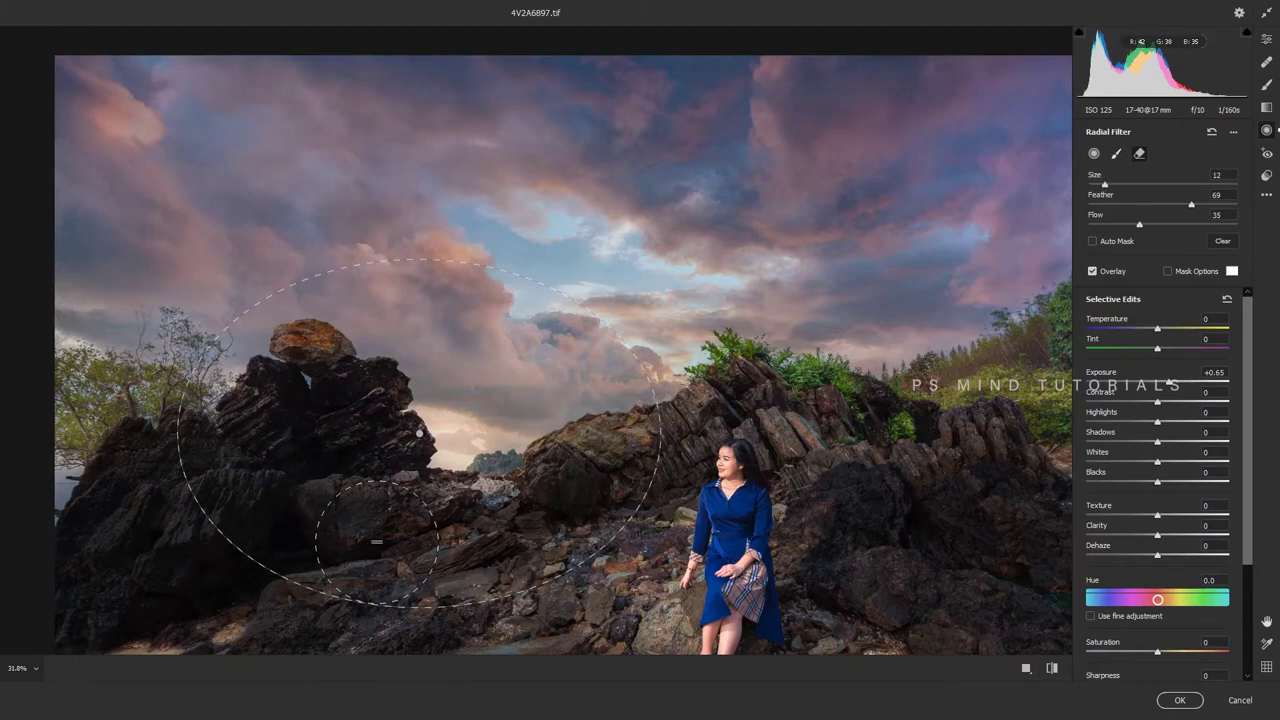
key(e)
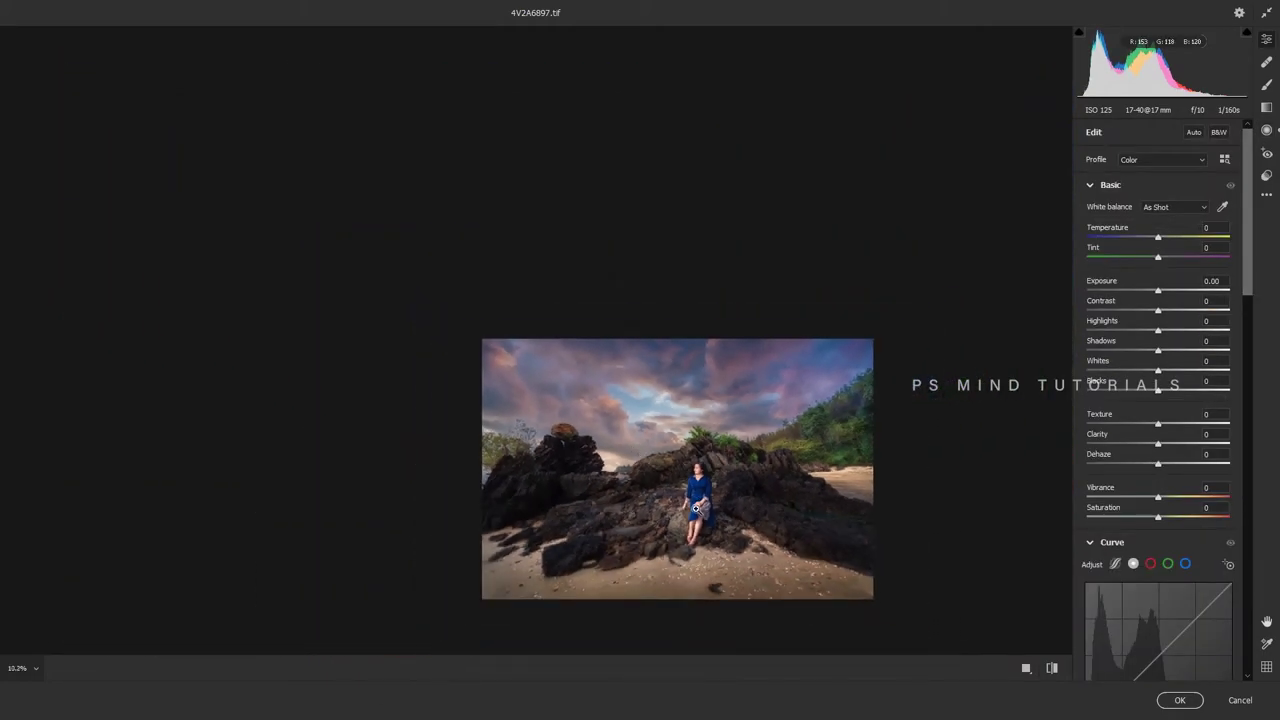
- Zoom to the glowing rock gap and draw a +0.65 exposure radial filter over it
scroll(630, 488, up, 2)
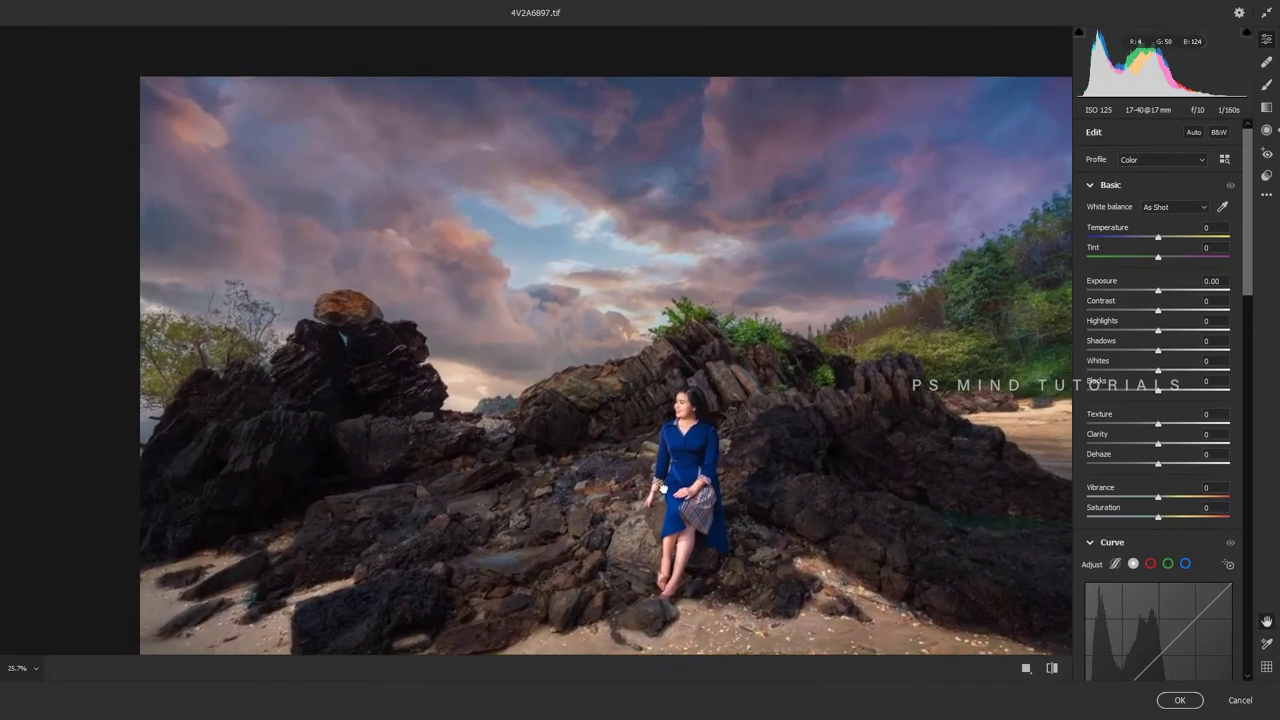
scroll(620, 490, up, 2)
scroll(605, 493, up, 2)
scroll(600, 490, down, 2)
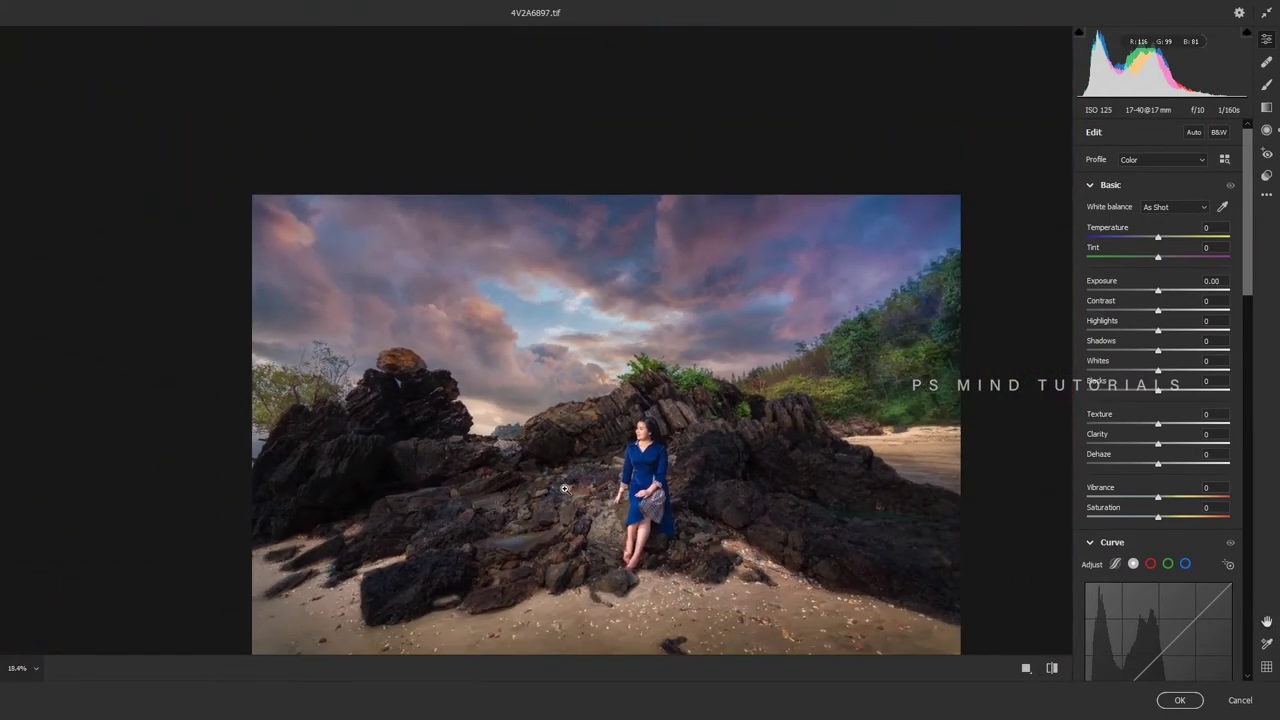
scroll(580, 488, up, 1)
scroll(551, 484, down, 1)
scroll(551, 484, down, 2)
scroll(548, 488, down, 1)
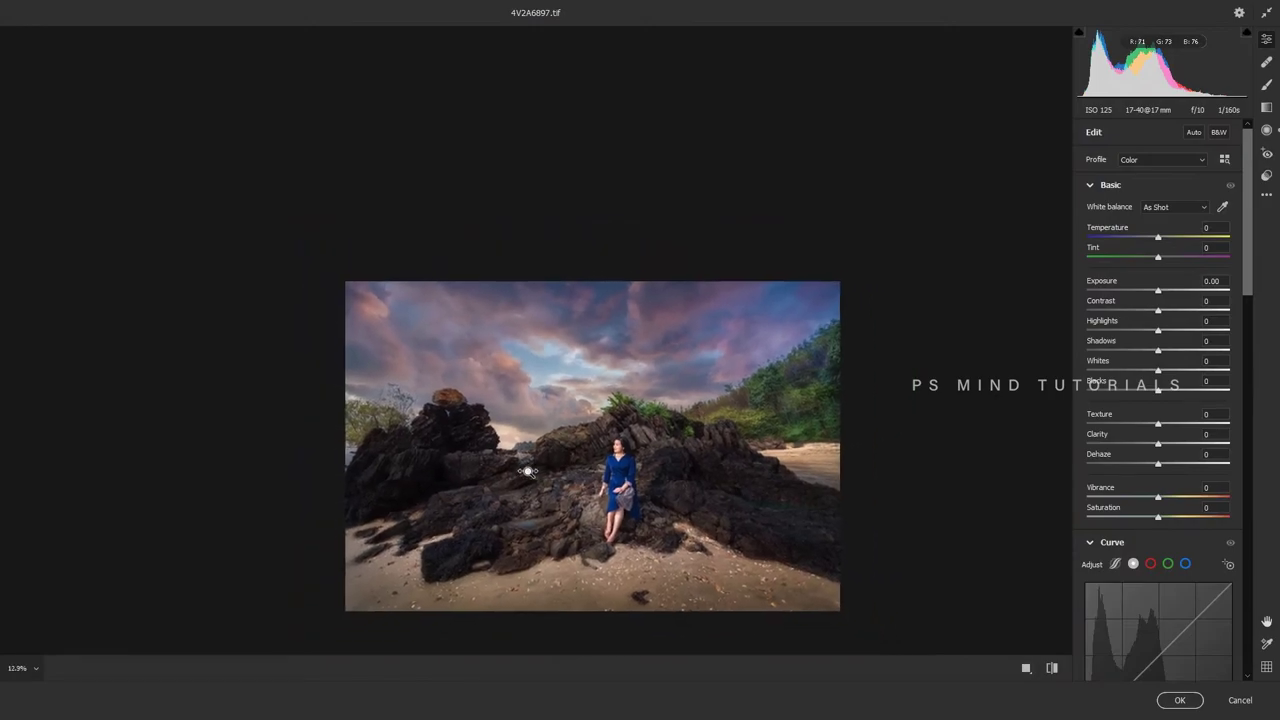
scroll(548, 488, up, 1)
scroll(548, 489, up, 1)
scroll(551, 491, up, 2)
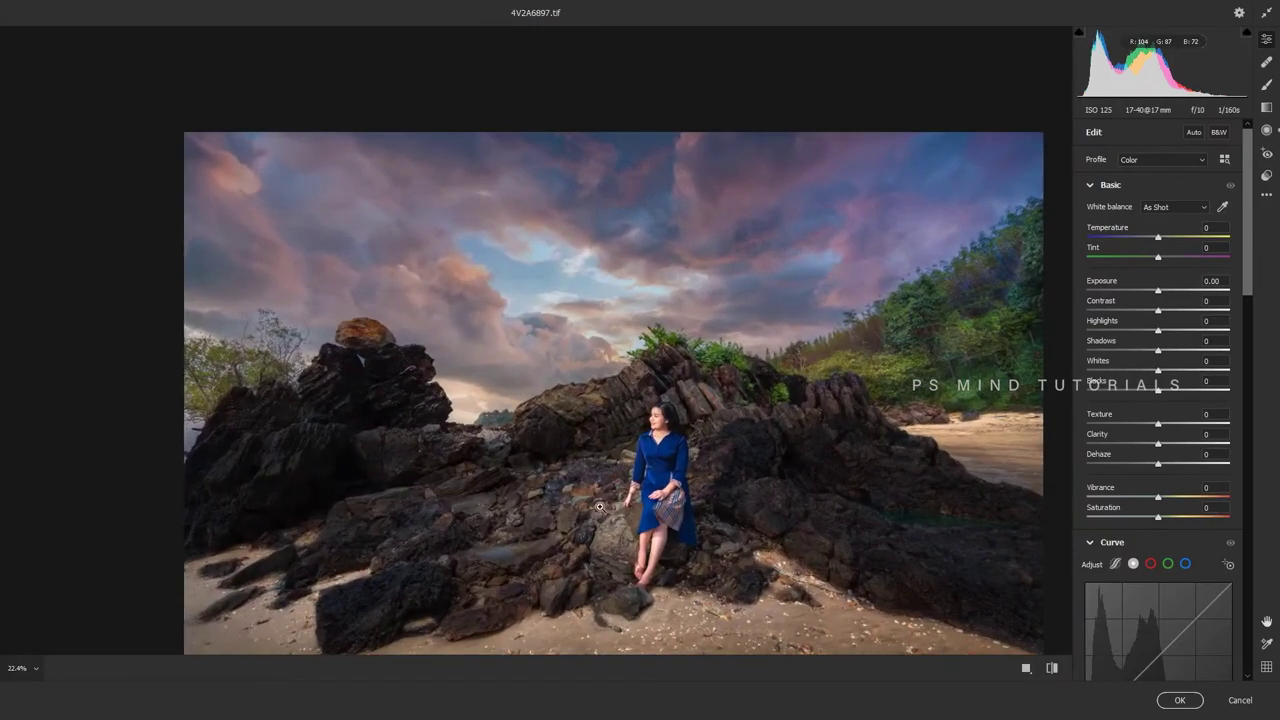
key(j)
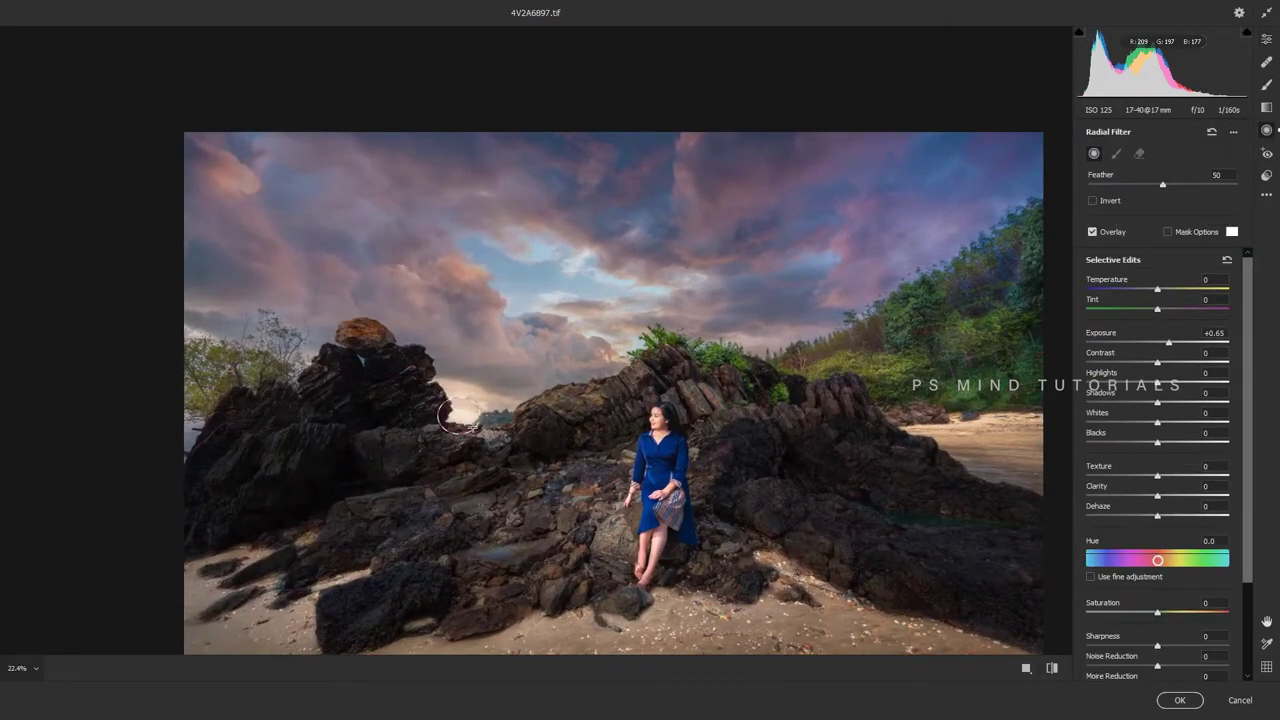
key(e)
scroll(471, 443, up, 3)
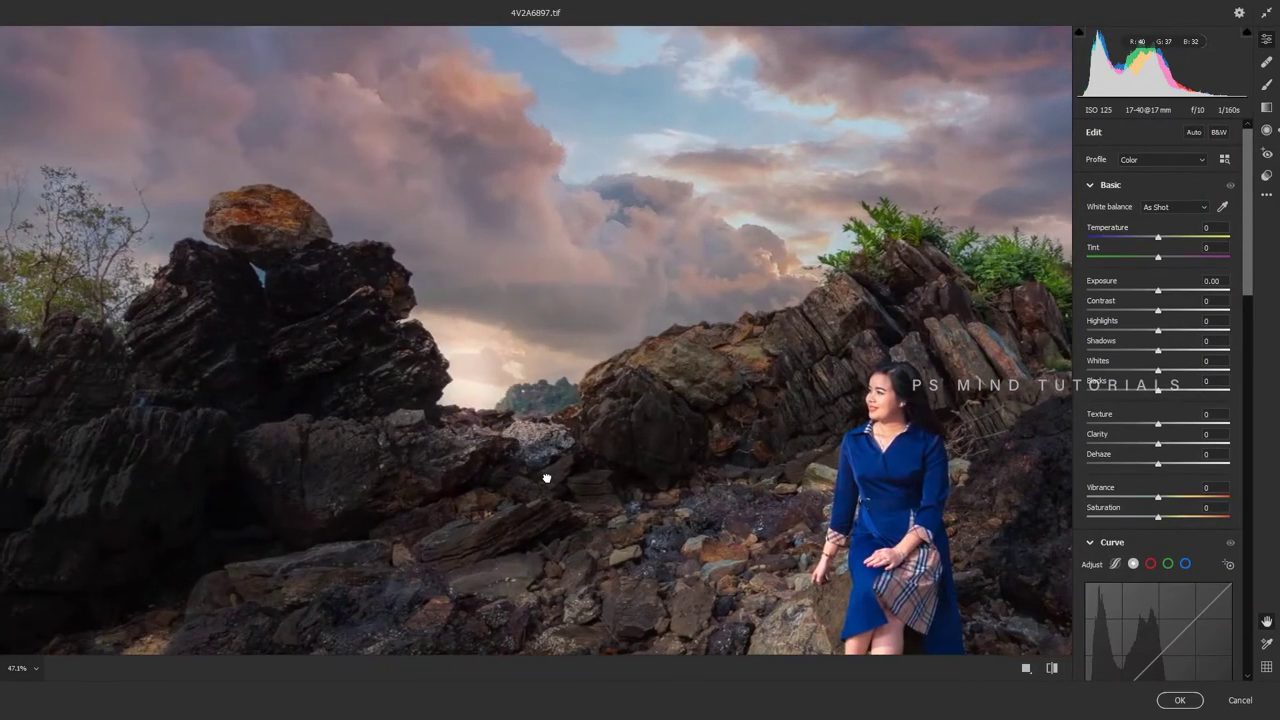
key(j)
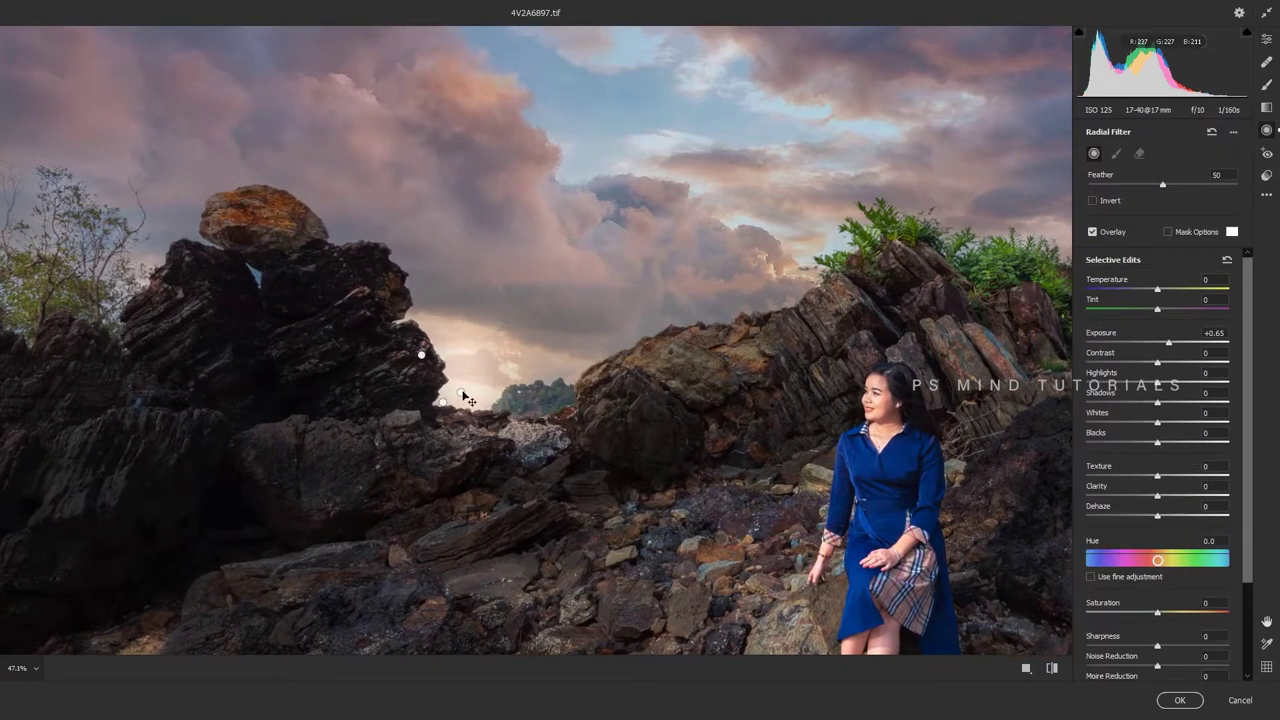
drag(461, 392, 497, 444)
mouse_move(503, 392)
mouse_down()
mouse_move(462, 398)
mouse_move(486, 394)
mouse_up()
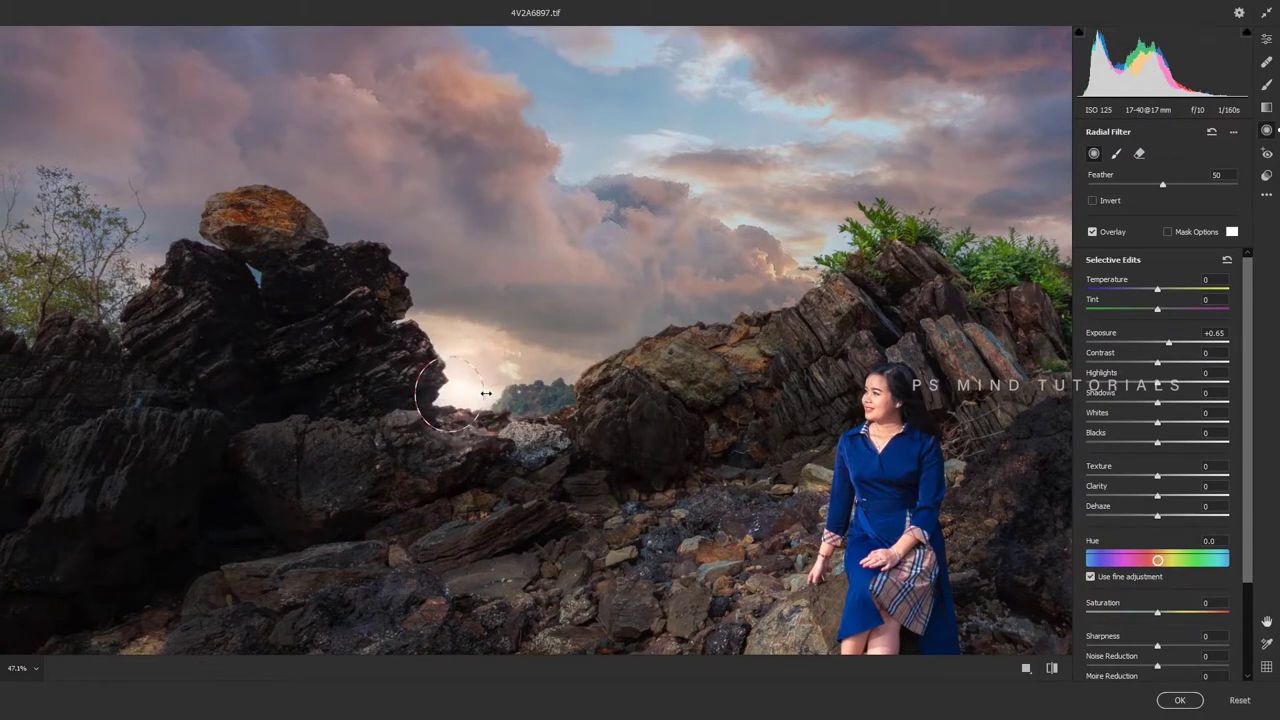
key(e)
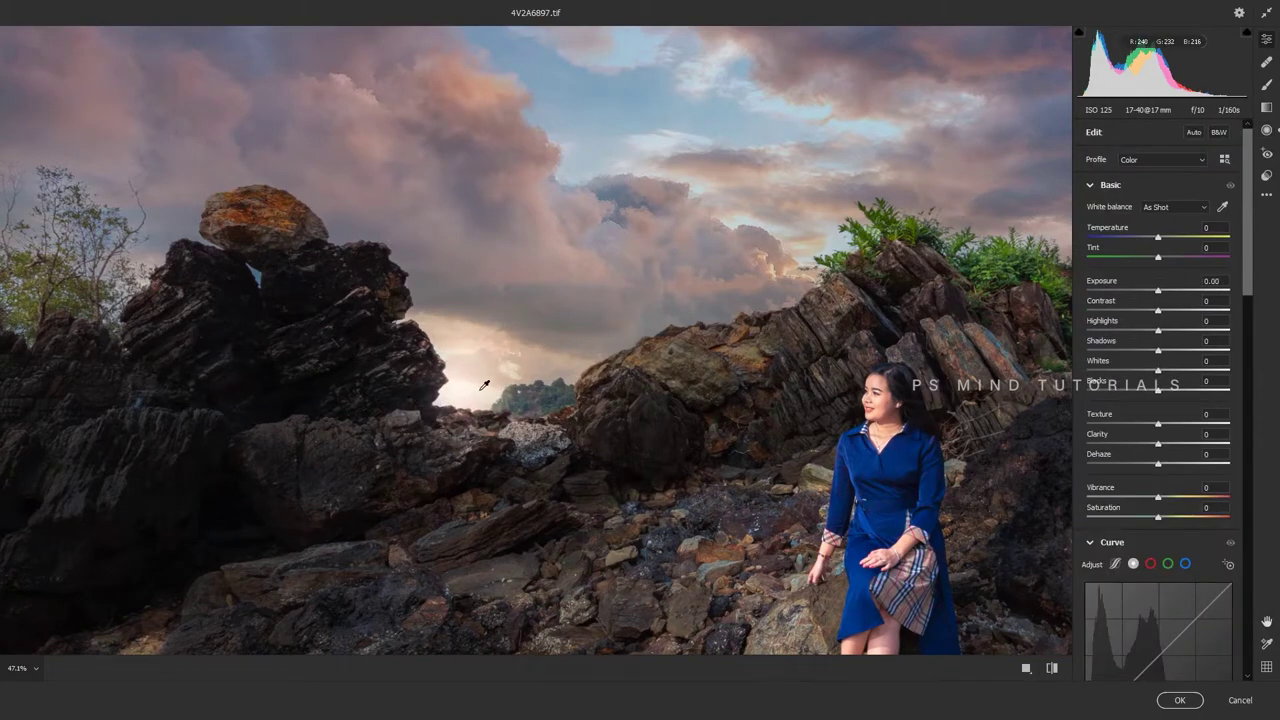
key(j)
- Stretch, rotate and move the ellipse into a long diagonal reaching down toward the woman
drag(509, 393, 477, 388)
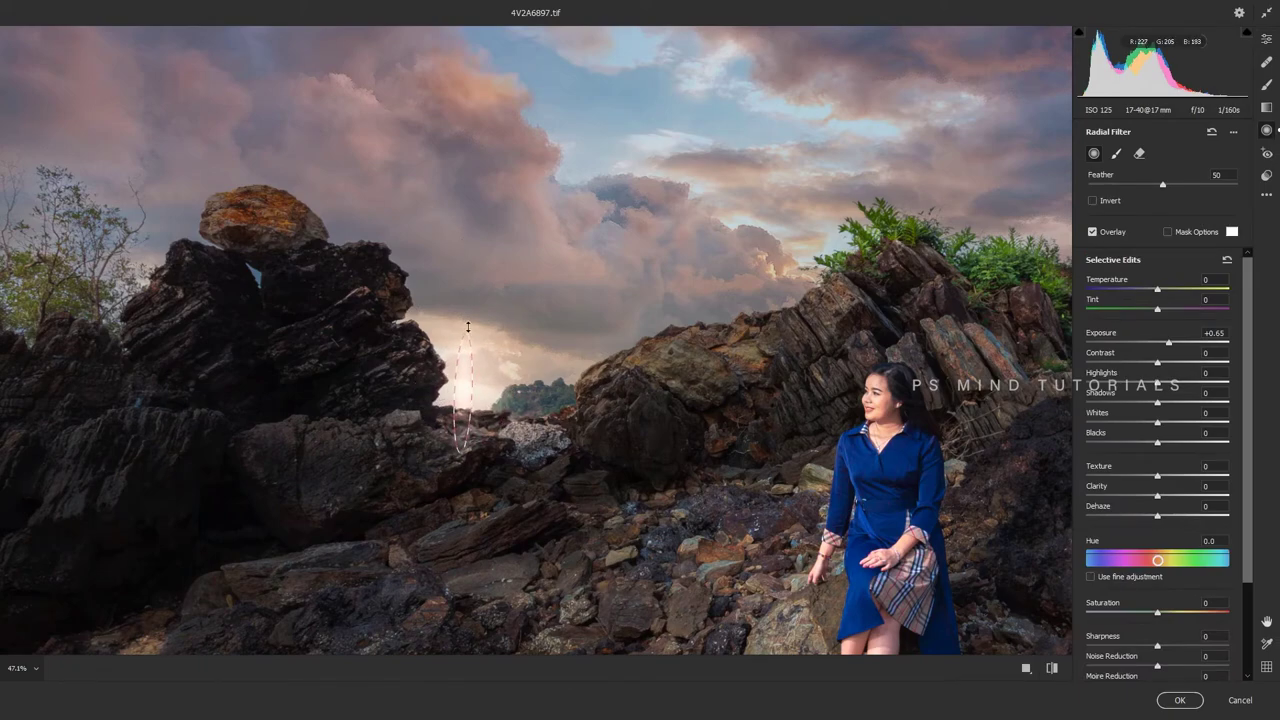
drag(468, 327, 469, 182)
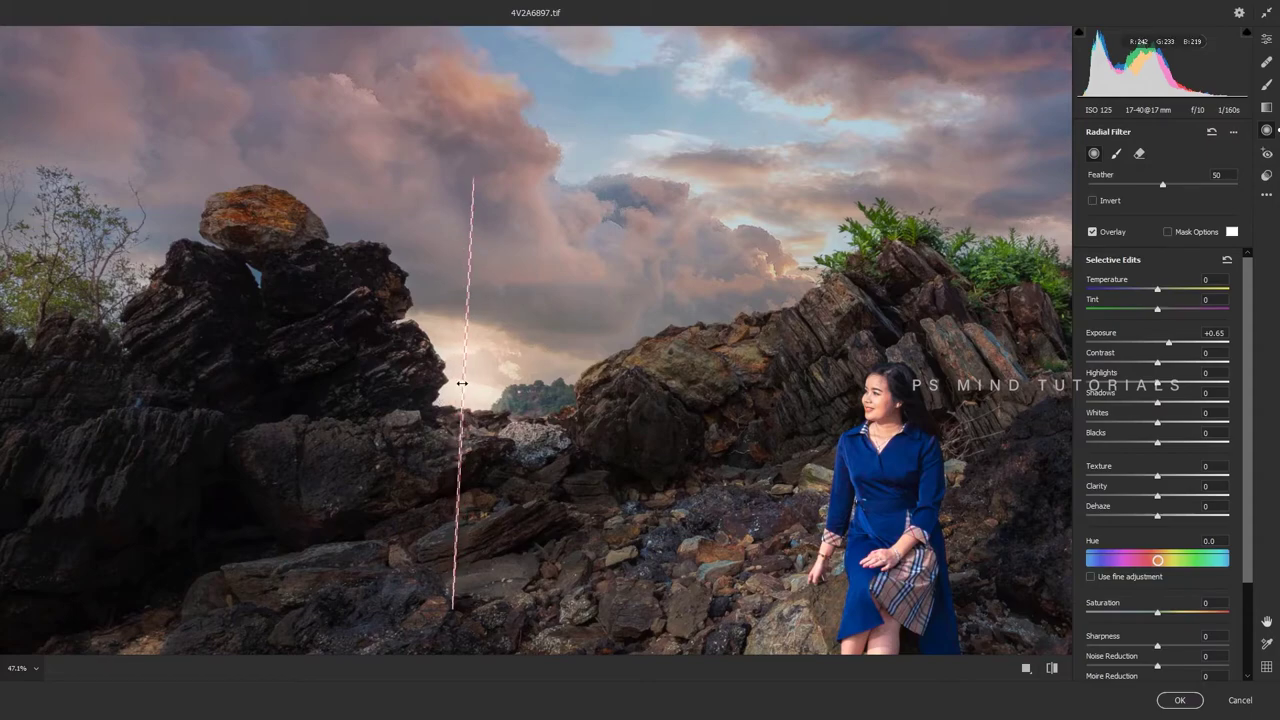
mouse_move(470, 387)
mouse_down()
mouse_move(565, 402)
mouse_move(605, 446)
mouse_up()
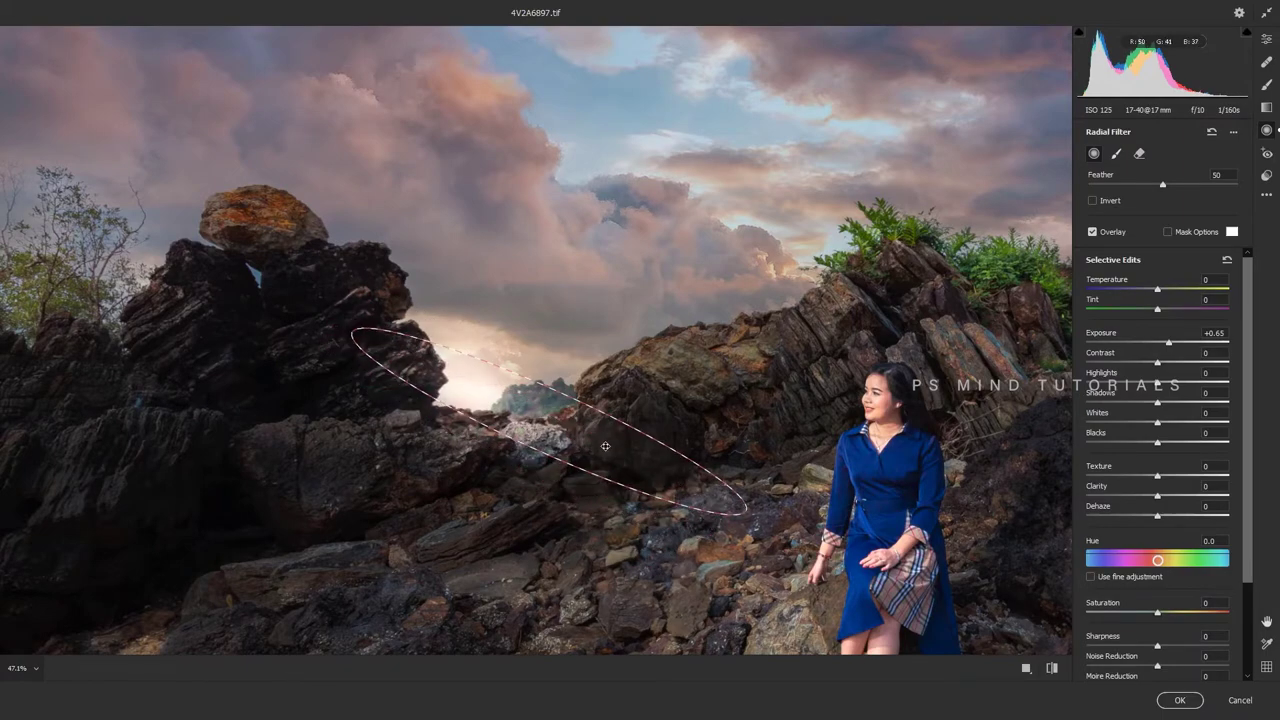
drag(747, 512, 818, 553)
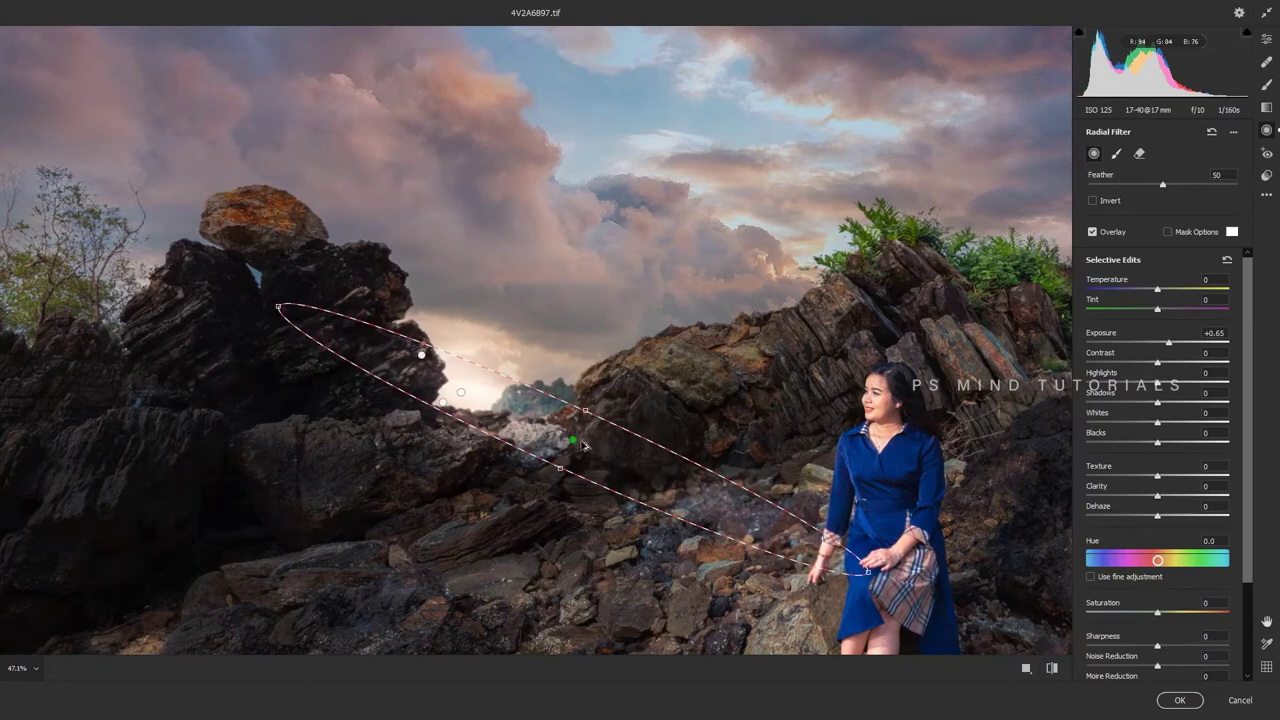
drag(585, 446, 597, 403)
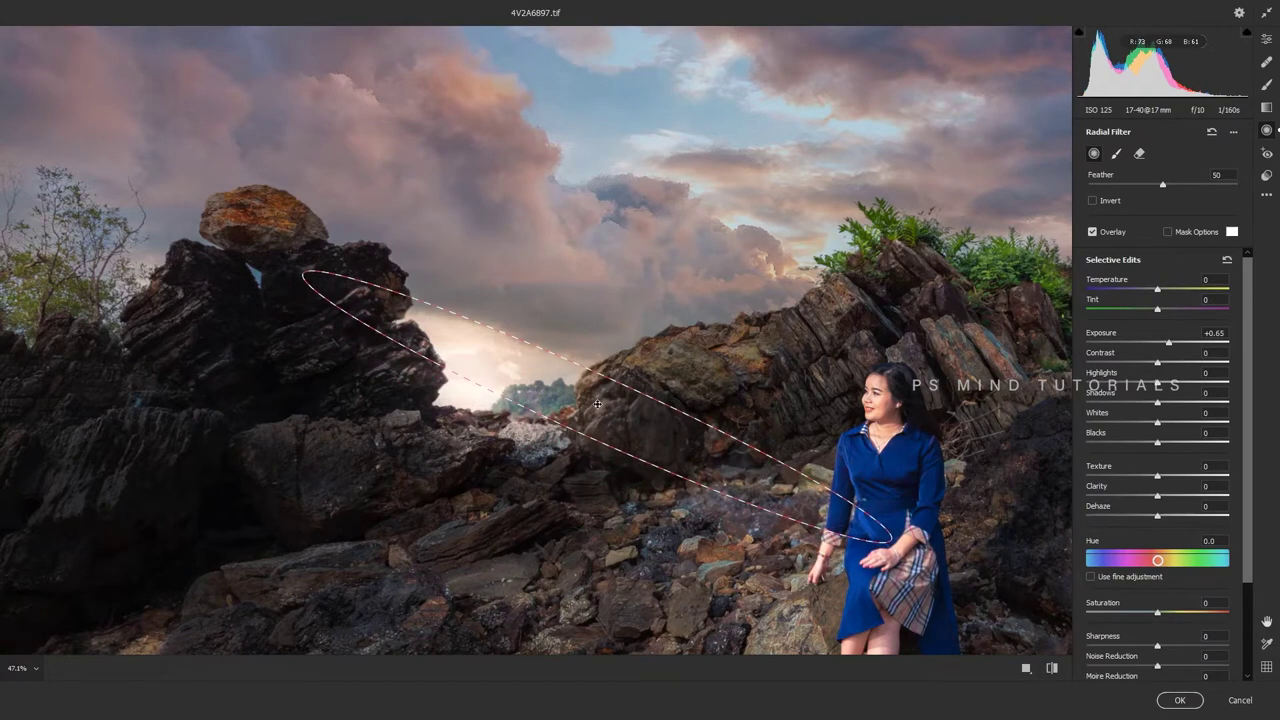
drag(596, 411, 541, 490)
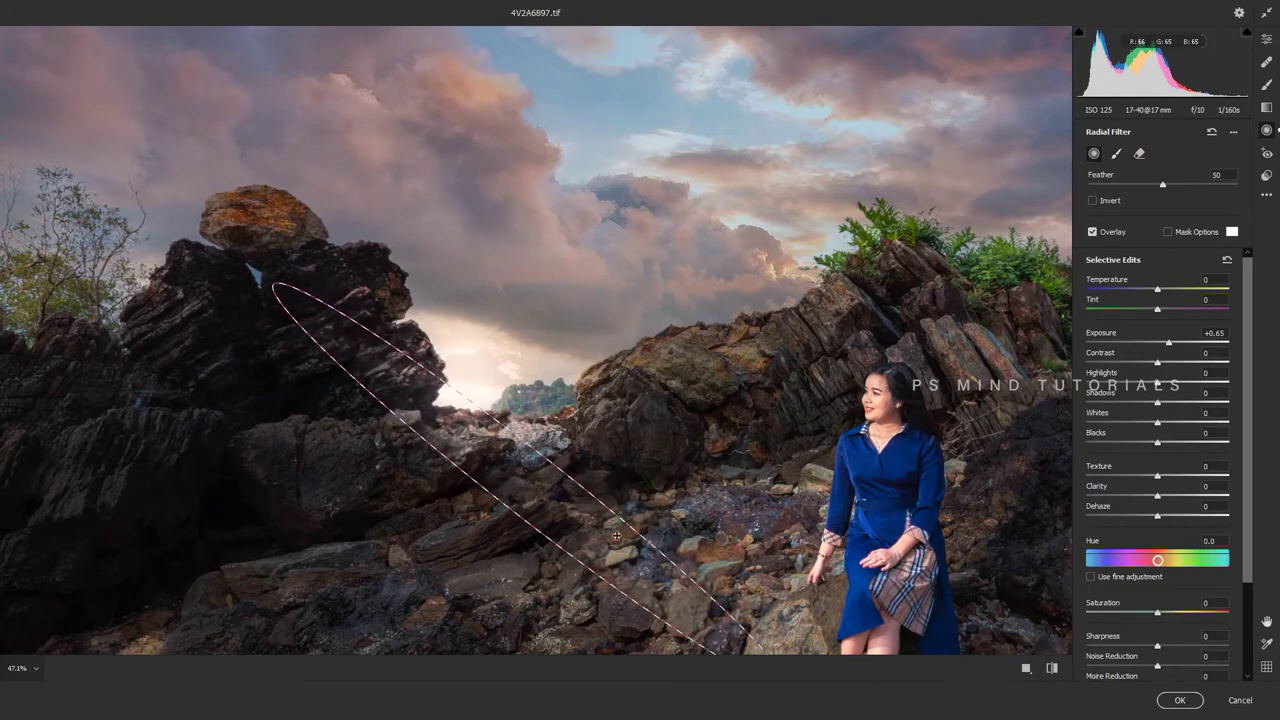
- Softly erase the brightening from the rocks left of the woman with a large 20% eraser
key(ctrl+0)
scroll(634, 507, up, 3)
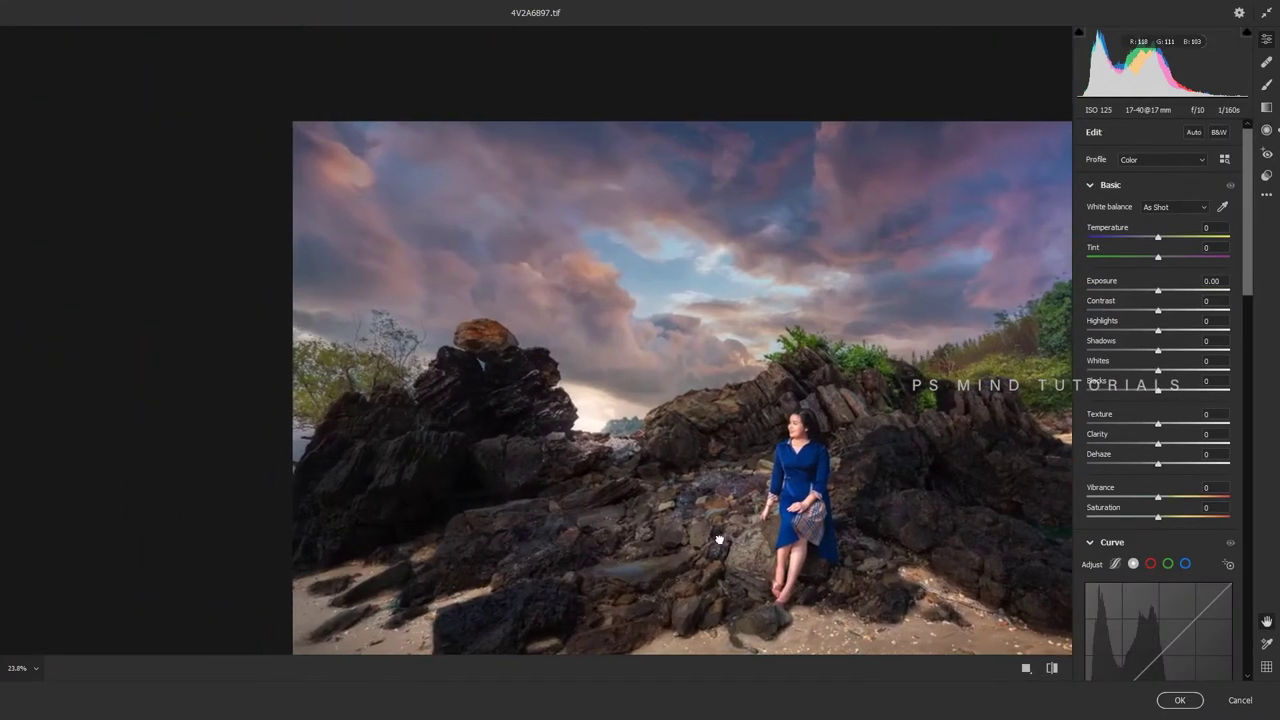
scroll(600, 521, up, 5)
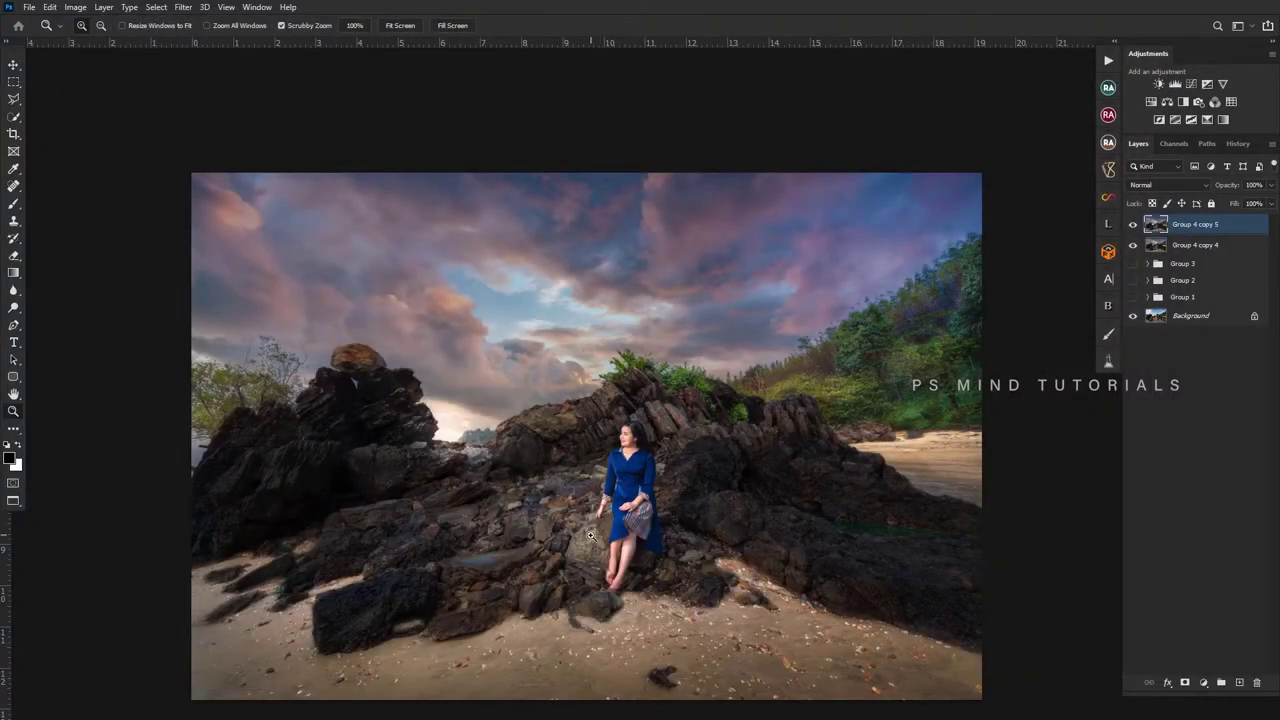
drag(556, 446, 650, 582)
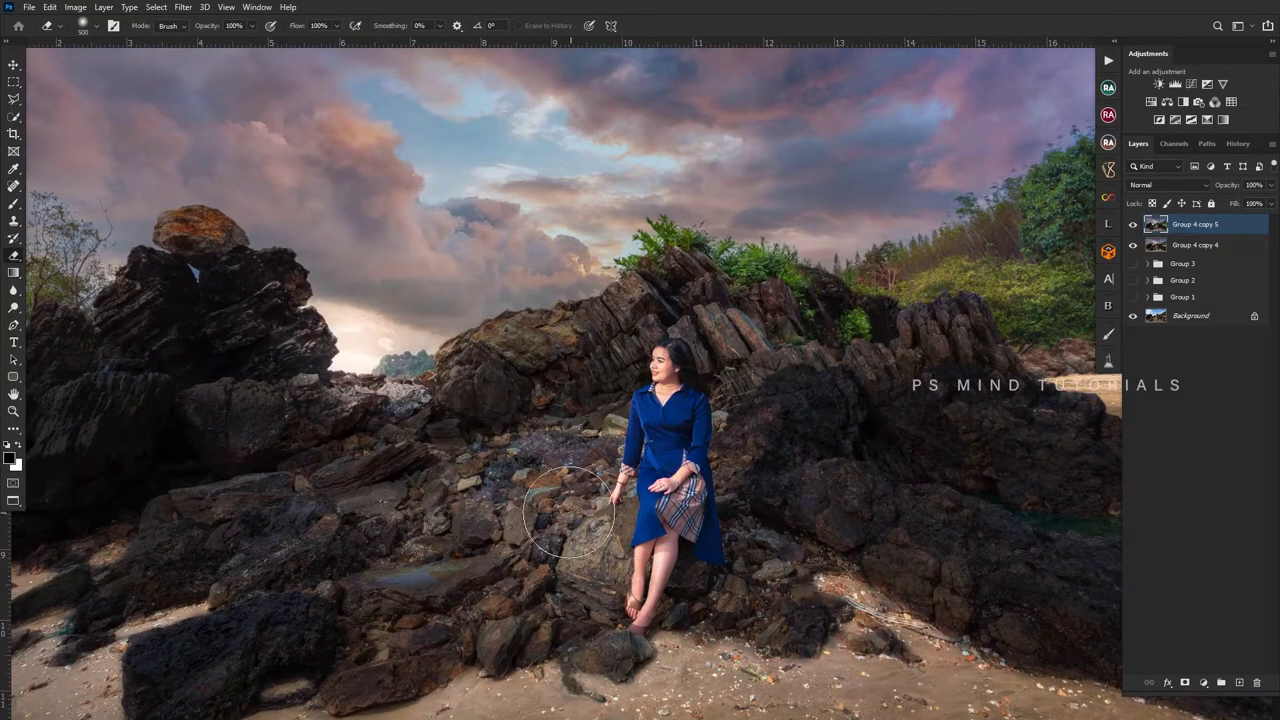
key(bracketright)
key(bracketright)
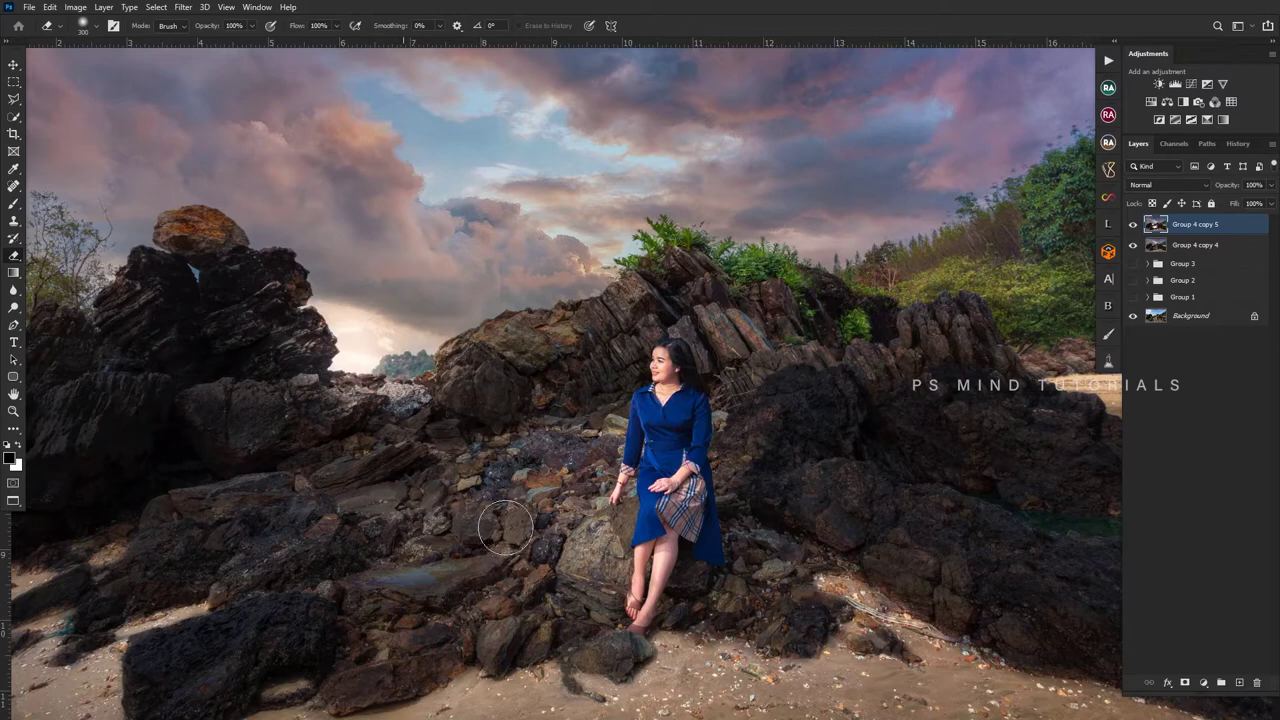
key(2)
mouse_move(311, 408)
mouse_down()
mouse_move(403, 443)
mouse_move(346, 420)
mouse_move(471, 423)
mouse_move(575, 450)
mouse_move(695, 592)
mouse_up()
- Zoom closer and erase the glow from the rock streaks and along the rock edge
key(z)
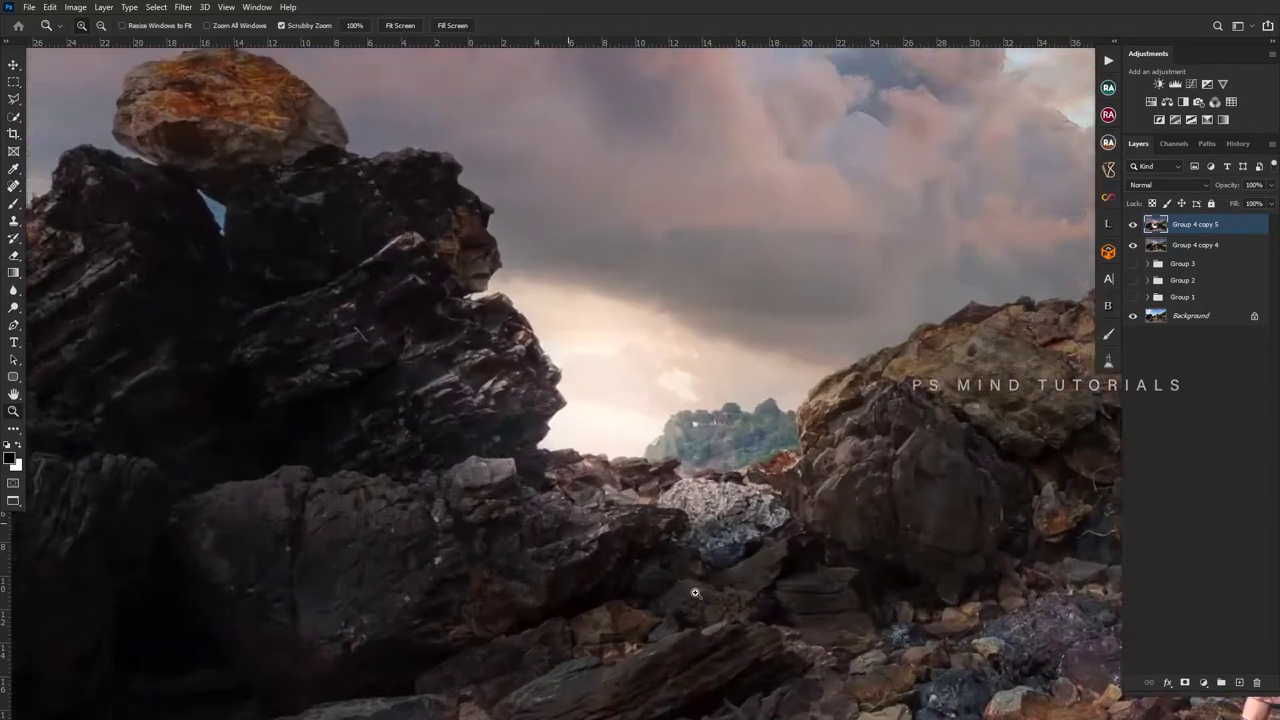
alt+click(695, 592)
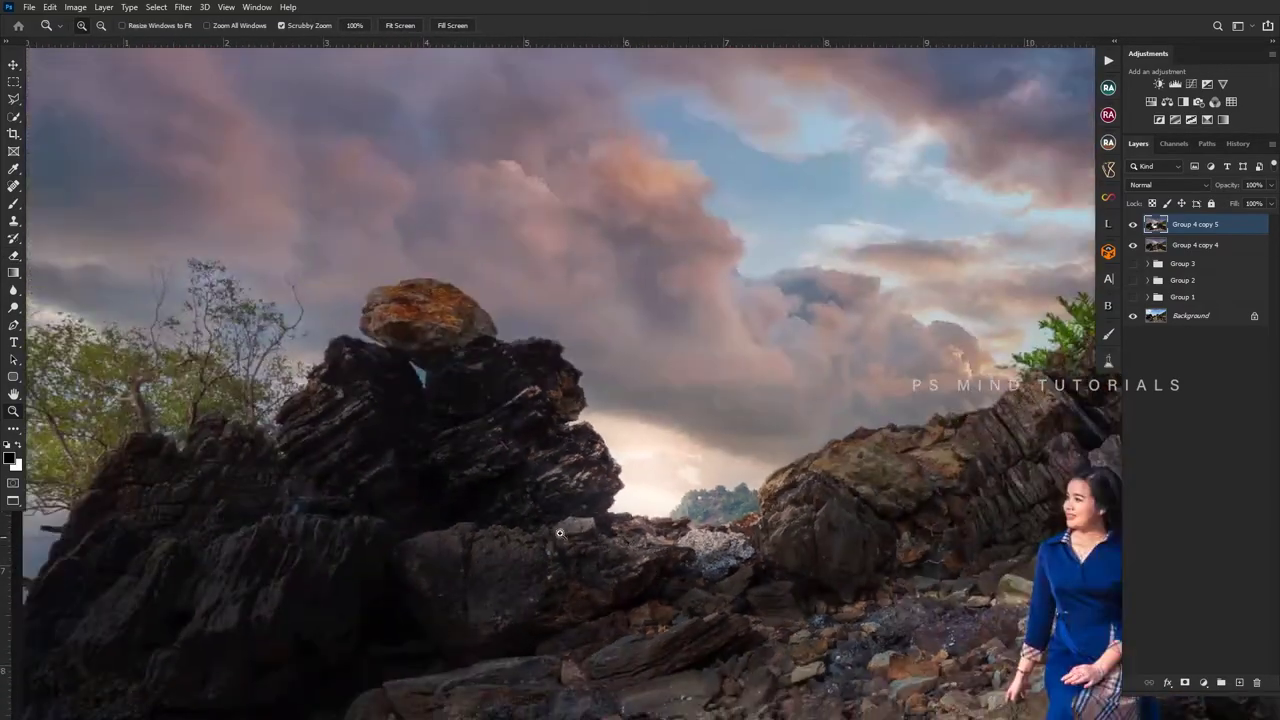
key(e)
key(bracketleft)
key(bracketleft)
mouse_move(559, 497)
mouse_down()
mouse_move(569, 486)
mouse_move(560, 526)
mouse_move(573, 500)
mouse_up()
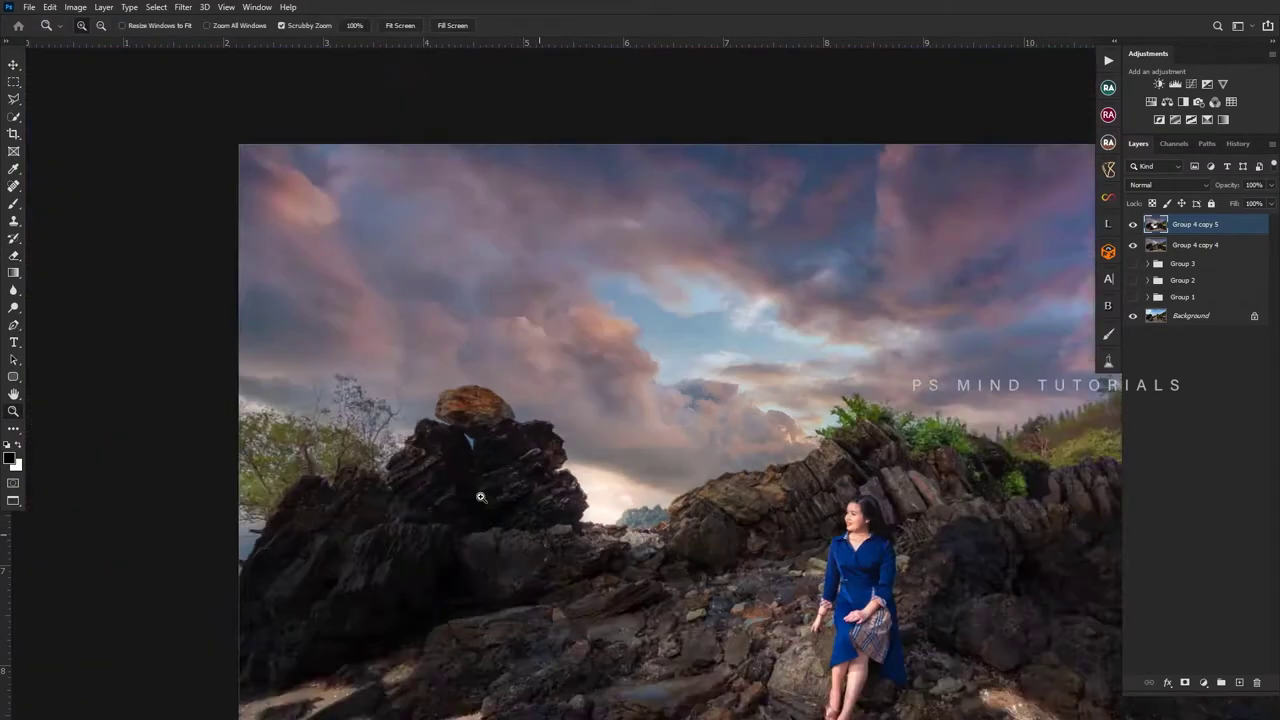
key(z)
alt+click(497, 493)
mouse_move(497, 493)
mouse_down()
mouse_move(531, 491)
mouse_move(517, 500)
mouse_move(570, 516)
mouse_move(557, 485)
mouse_up()
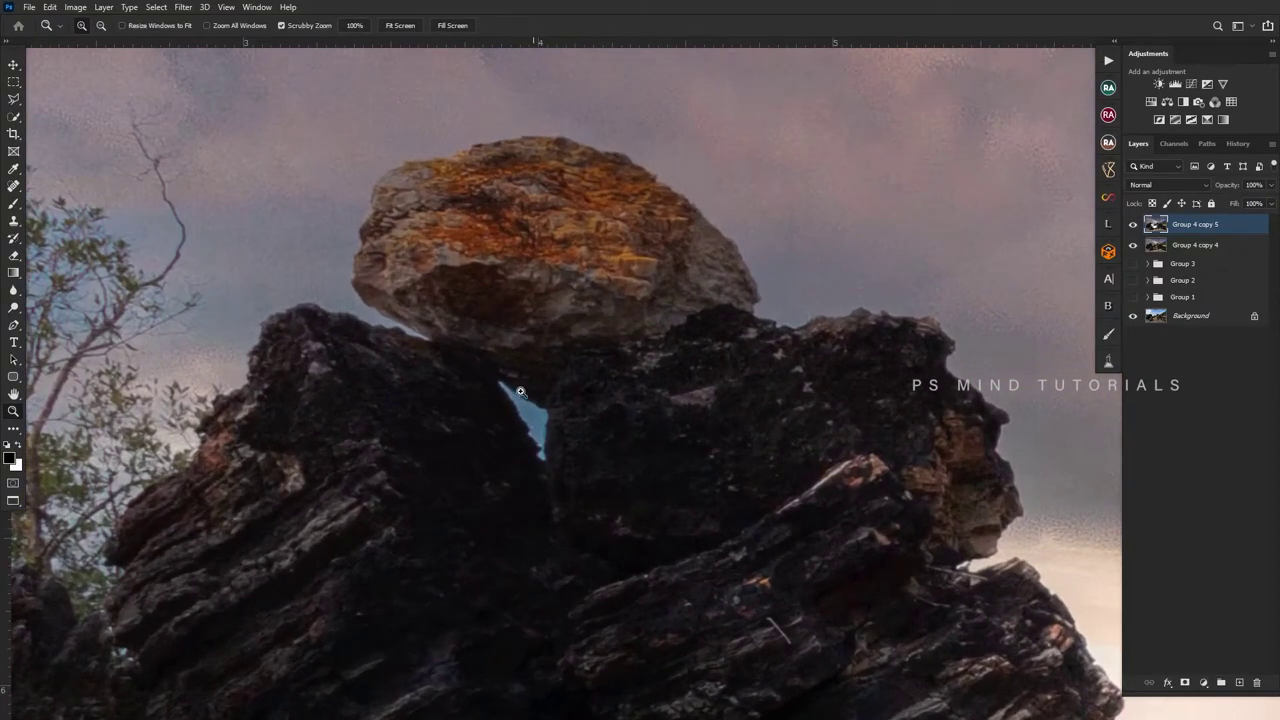
- Select the sky sliver under the balanced rock with a path and raise its exposure to +1.60
key(p)
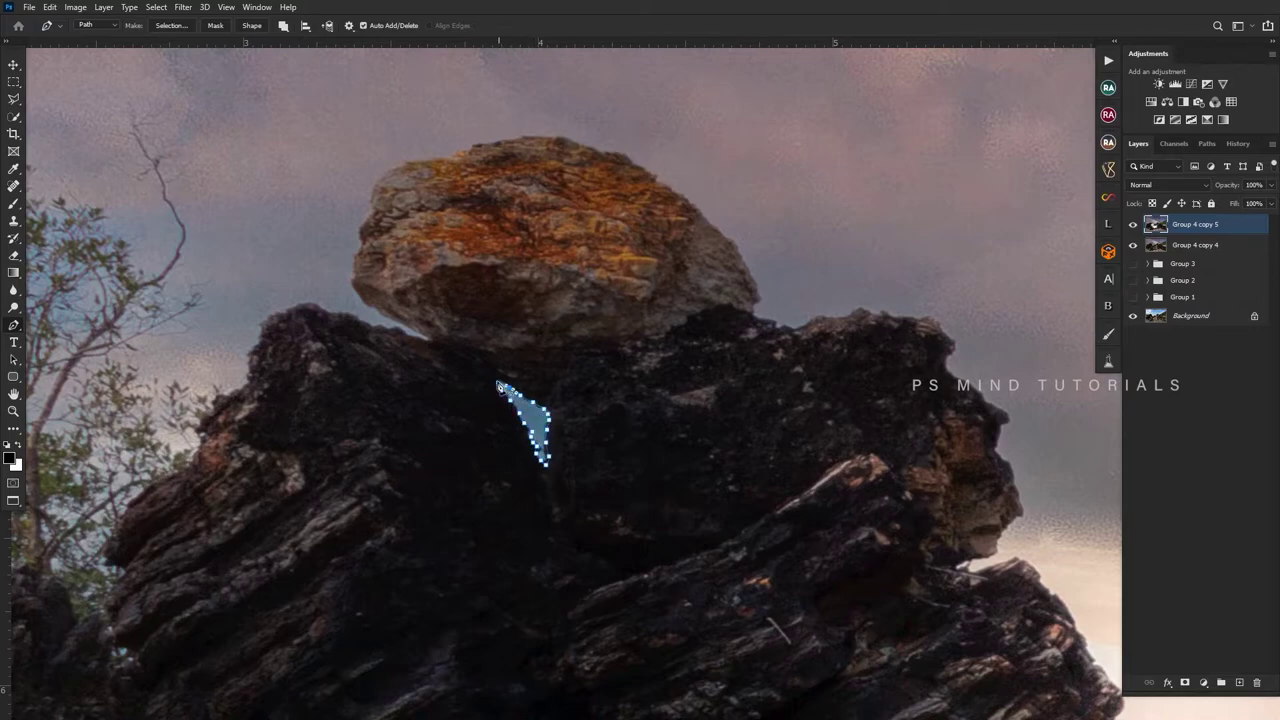
click(499, 387)
key(ctrl+Return)
key(shift+ctrl+a)
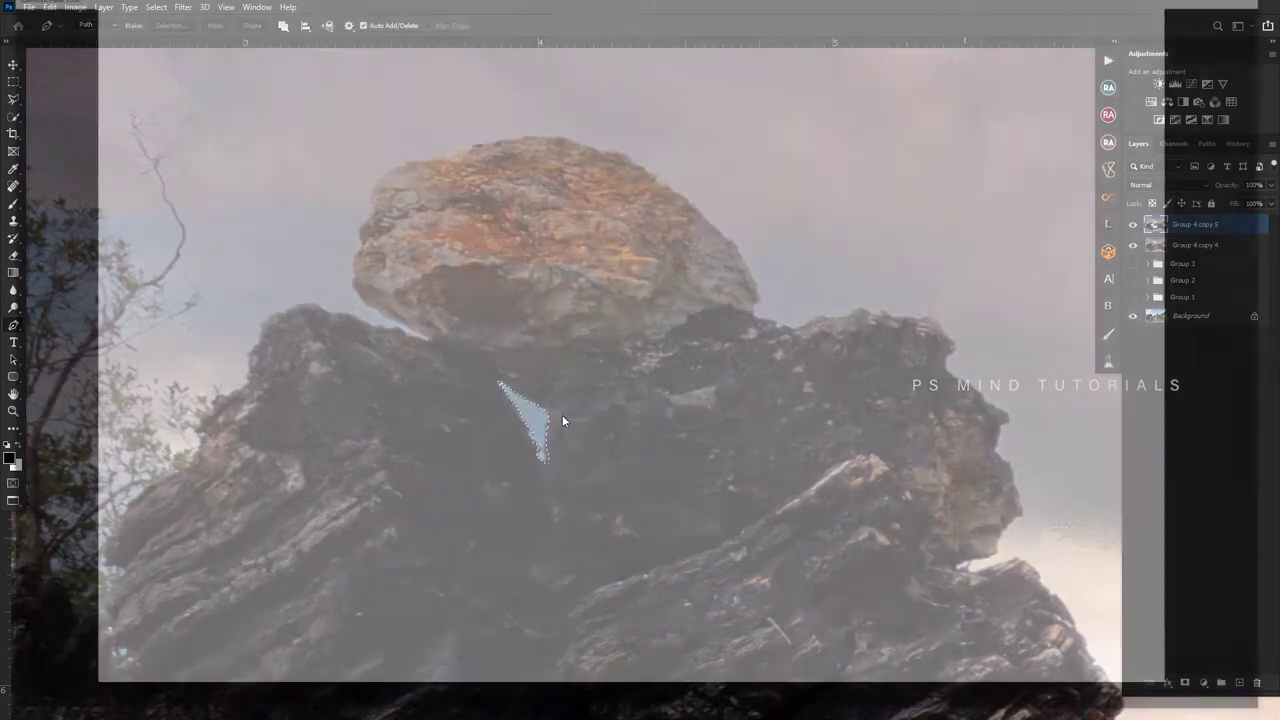
drag(1158, 289, 1182, 286)
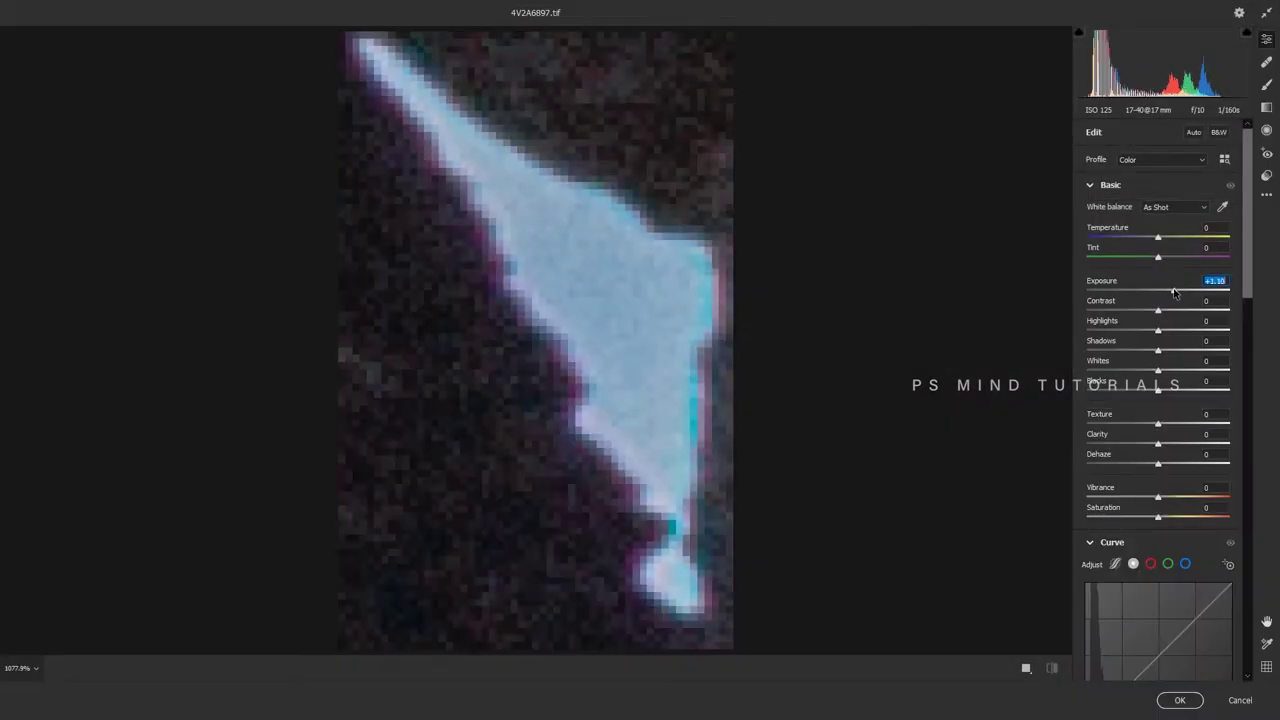
click(1179, 700)
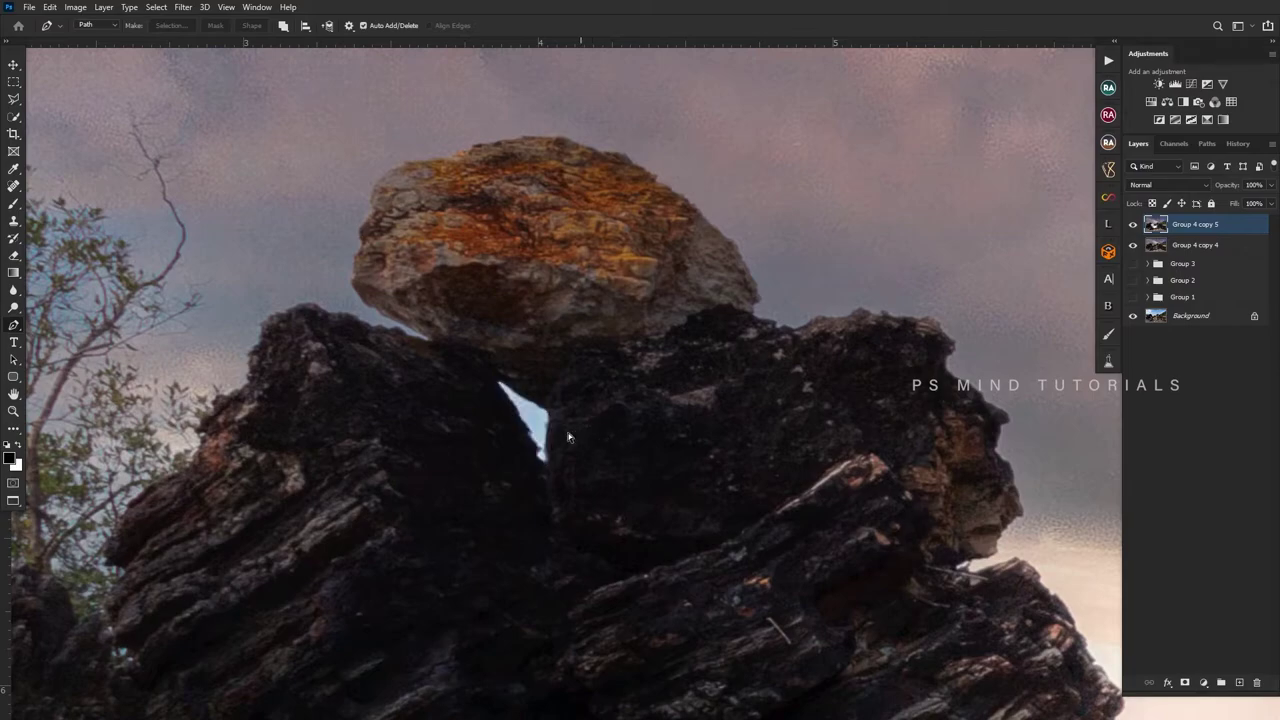
key(z)
alt+click(627, 510)
- Duplicate the layer as Group 4 copy 6 and add a tall +0.95 radial filter on the balanced rock
key(ctrl+j)
click(624, 492)
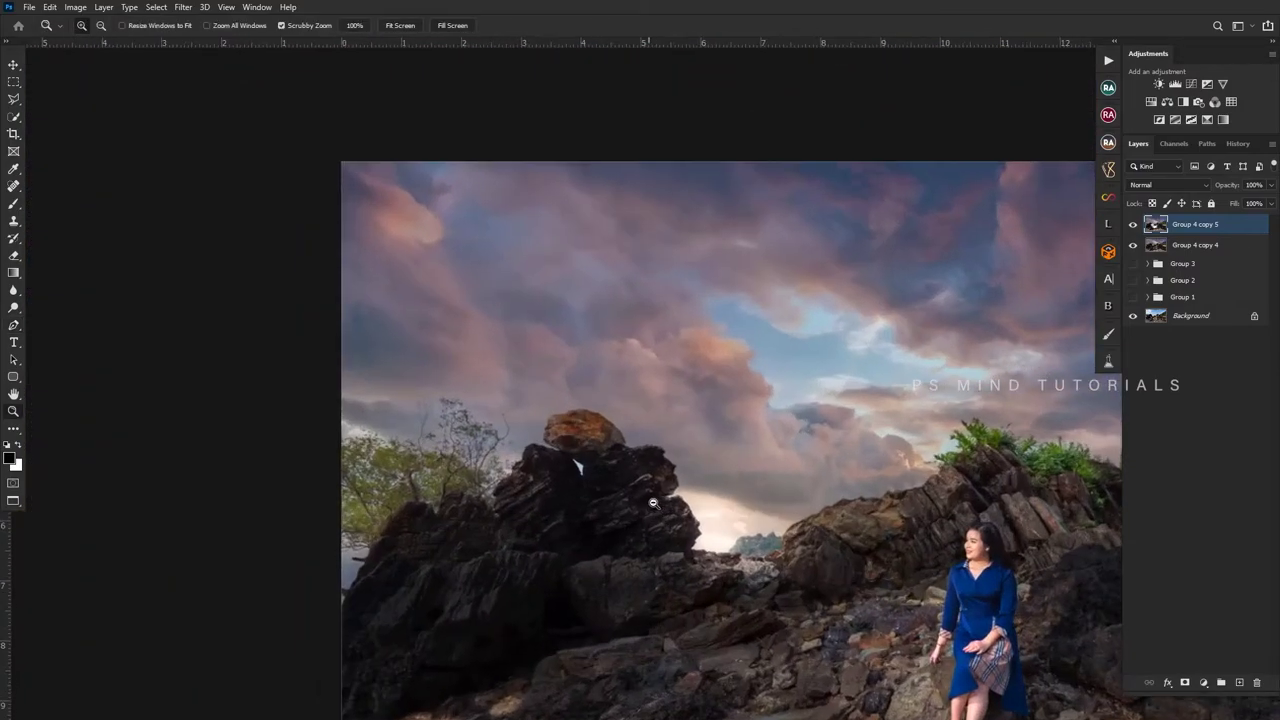
click(644, 516)
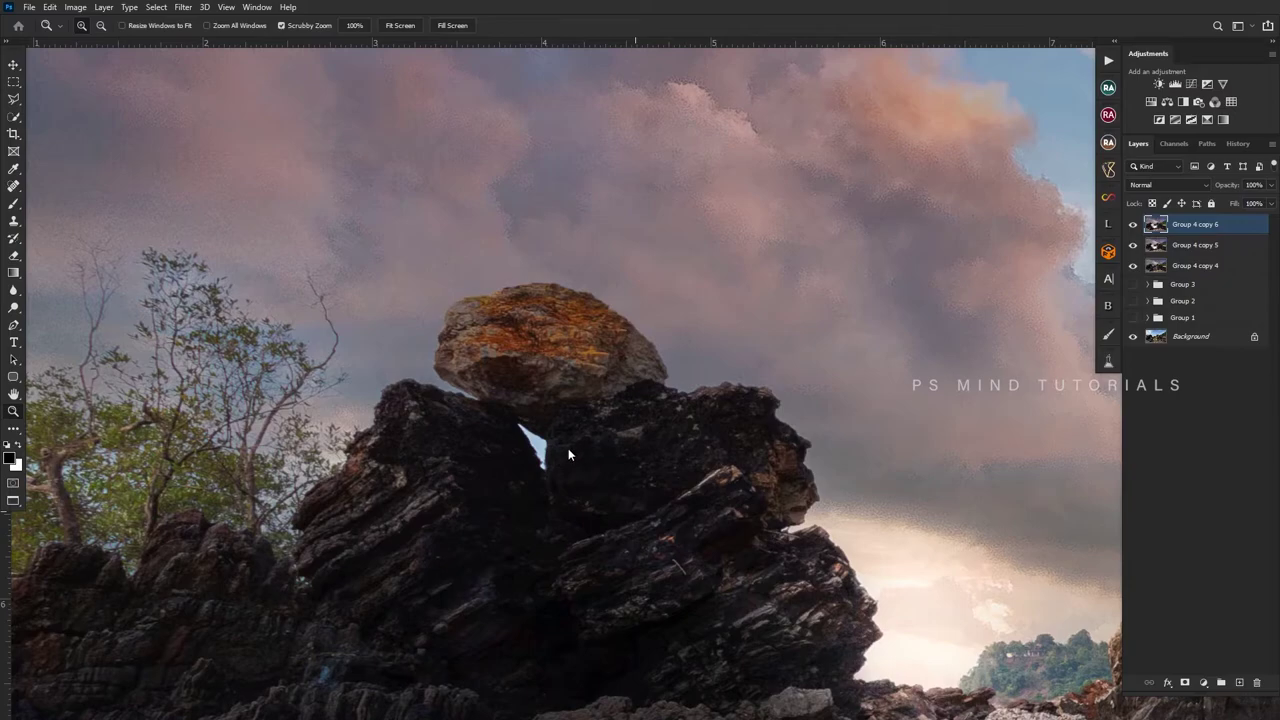
key(ctrl+shift+a)
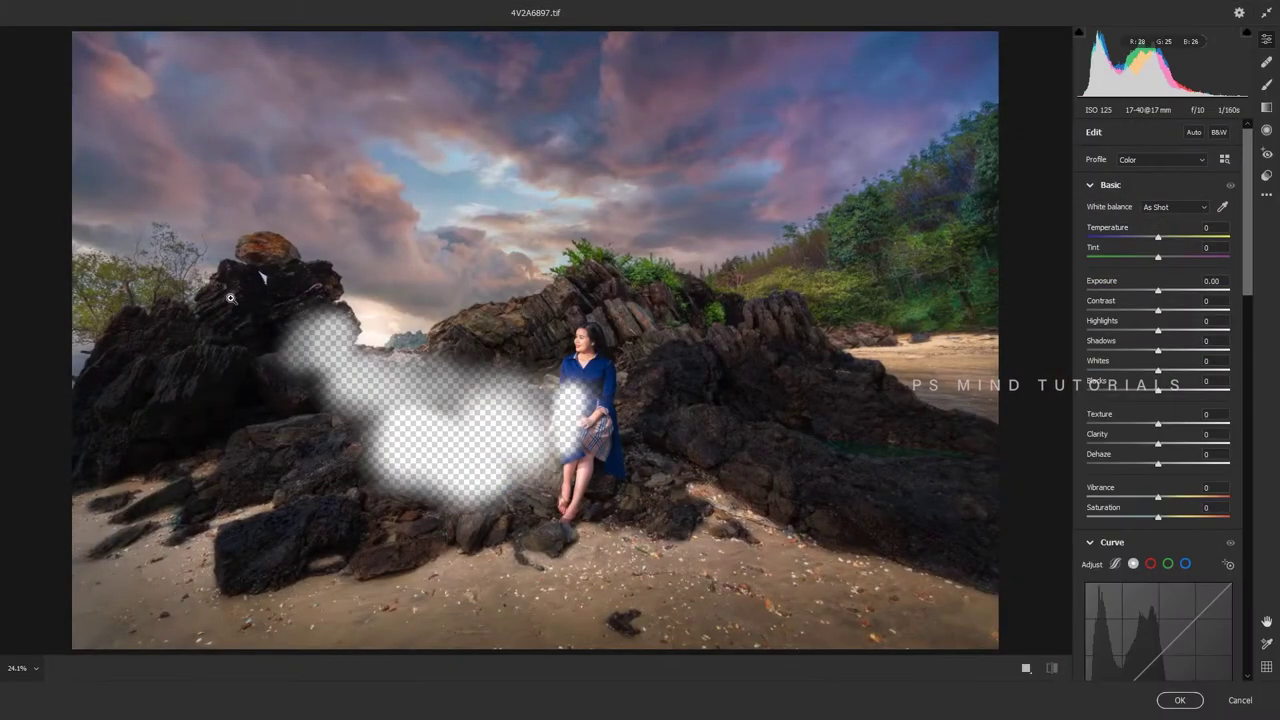
drag(230, 297, 508, 428)
key(j)
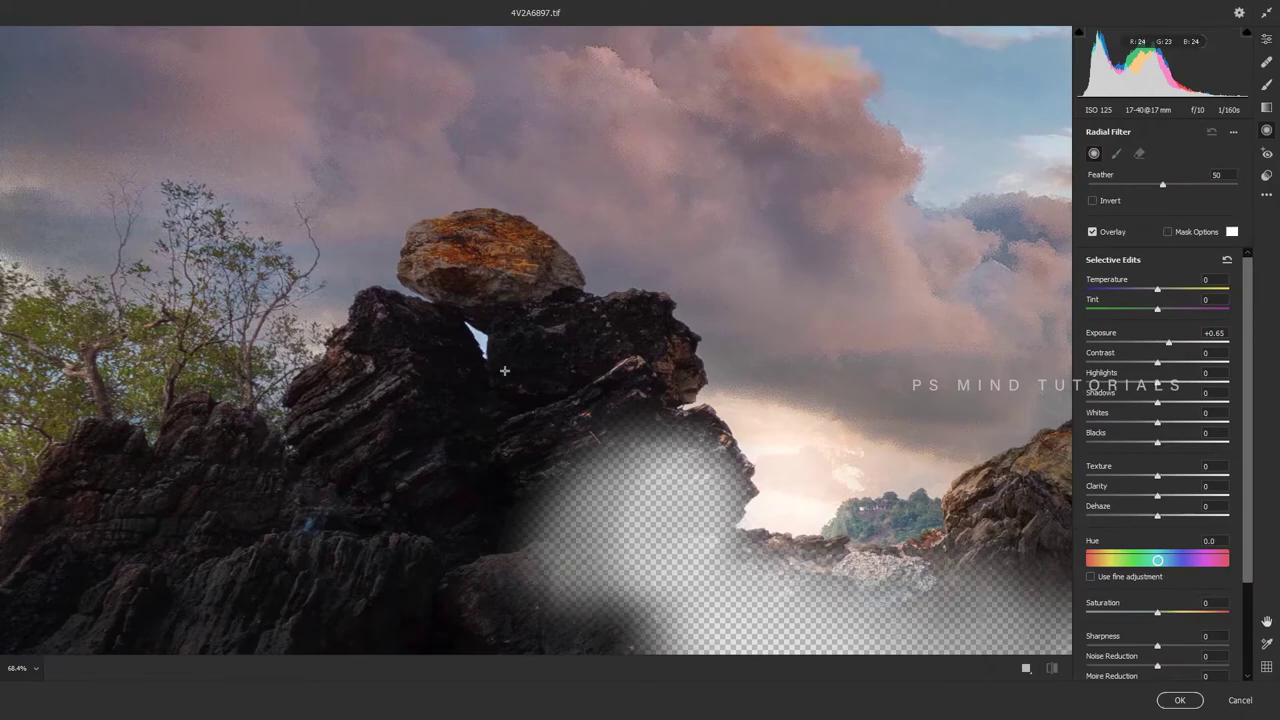
drag(482, 345, 505, 366)
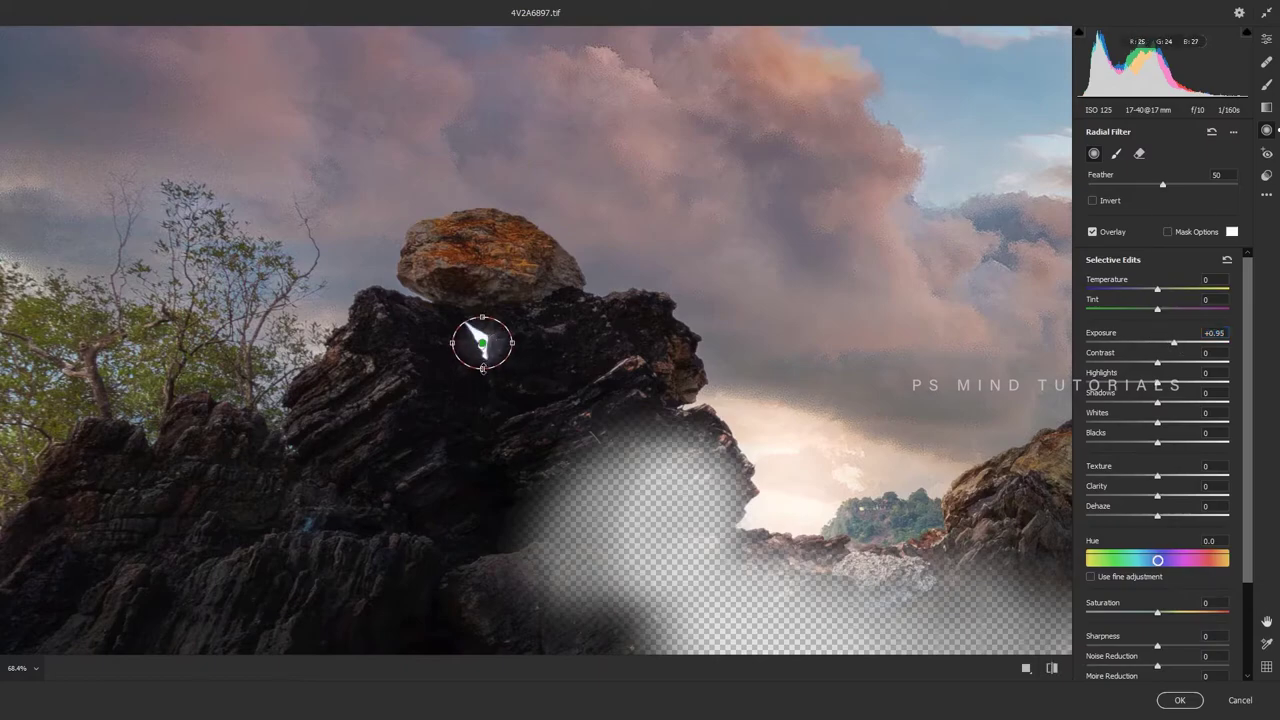
mouse_move(481, 371)
mouse_down()
mouse_move(478, 594)
mouse_move(690, 510)
mouse_up()
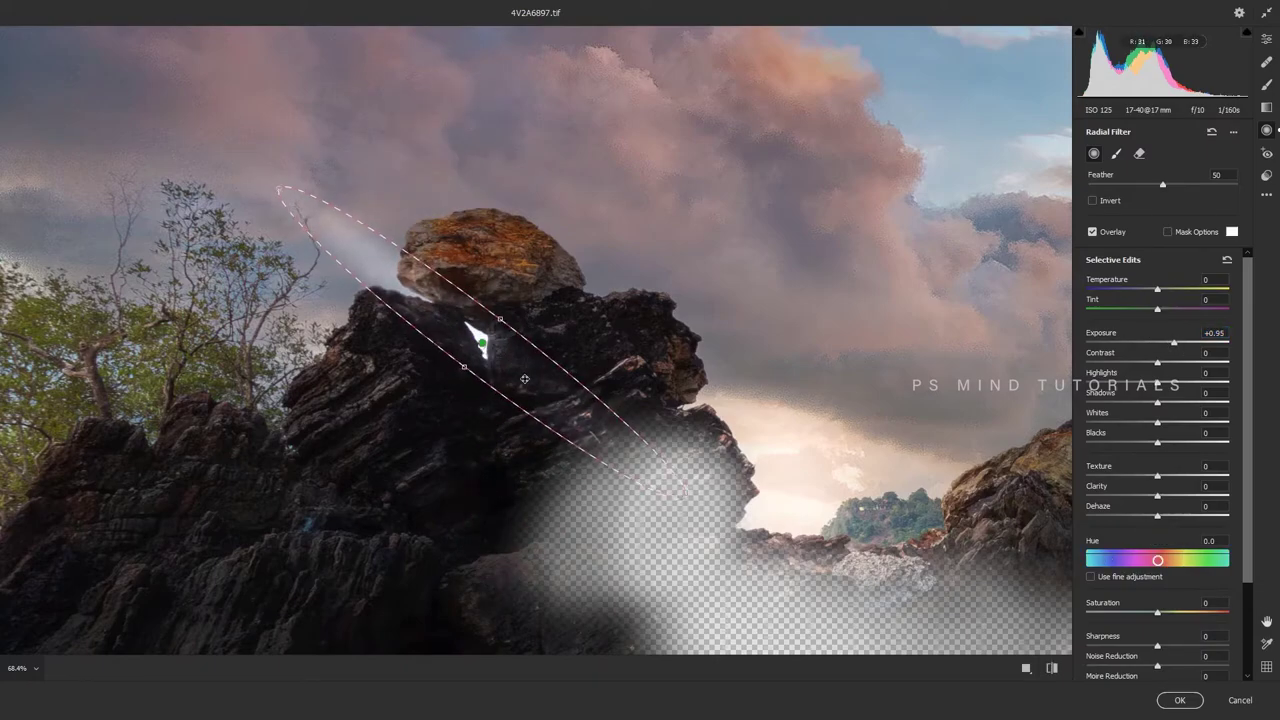
- Erase a small part of the radial mask, brush-brighten a rock patch, and apply the Camera Raw edits
click(1139, 153)
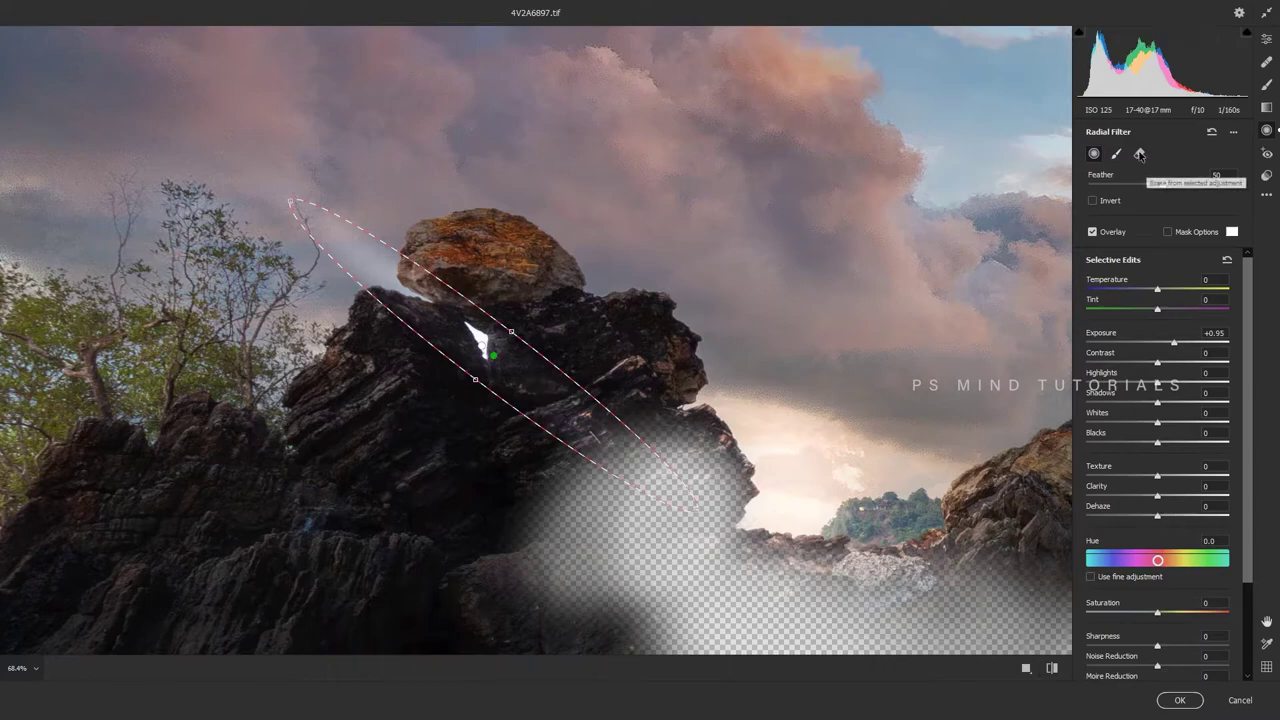
key(bracketleft)
key(bracketleft)
key(bracketleft)
drag(400, 330, 410, 343)
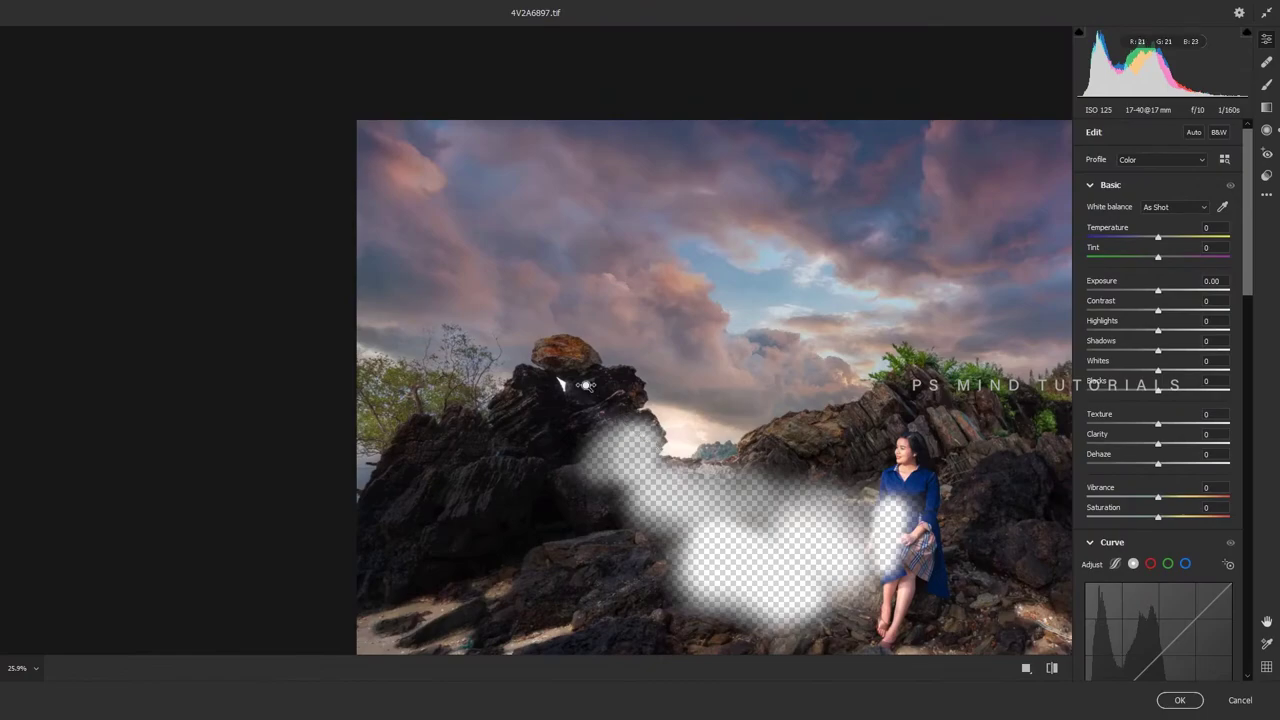
scroll(585, 385, up, 3)
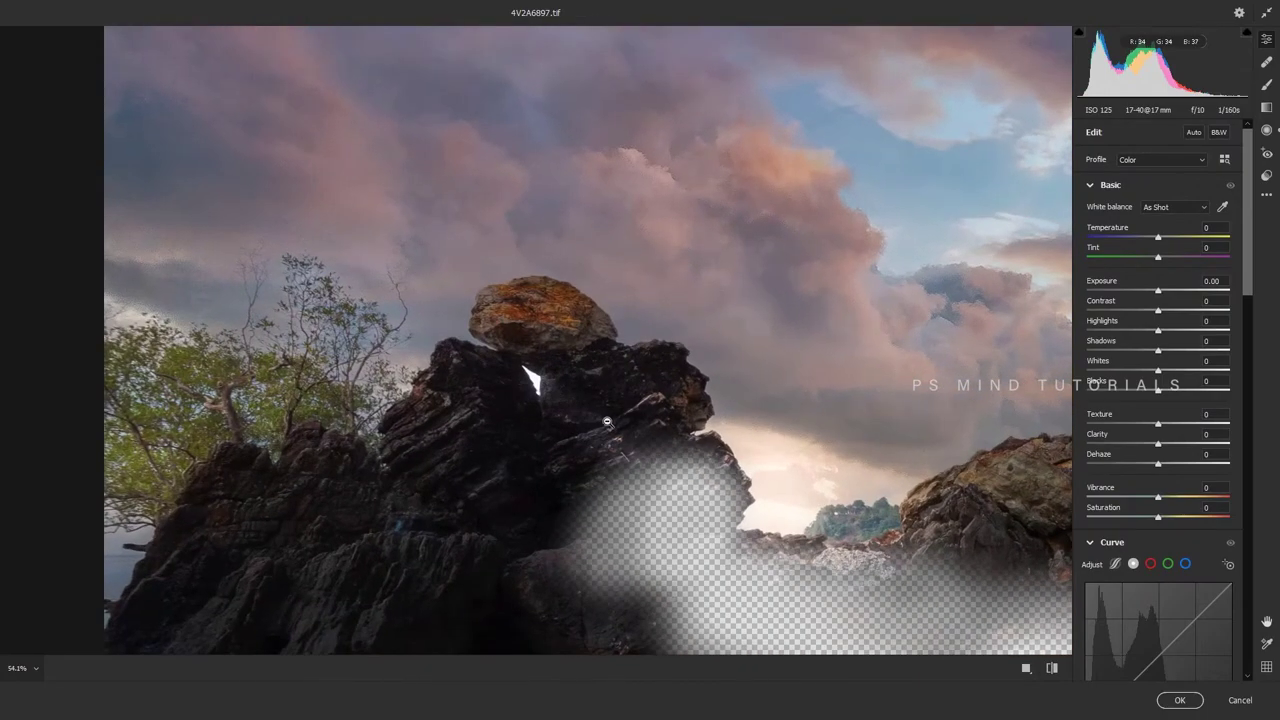
key(k)
drag(553, 376, 575, 374)
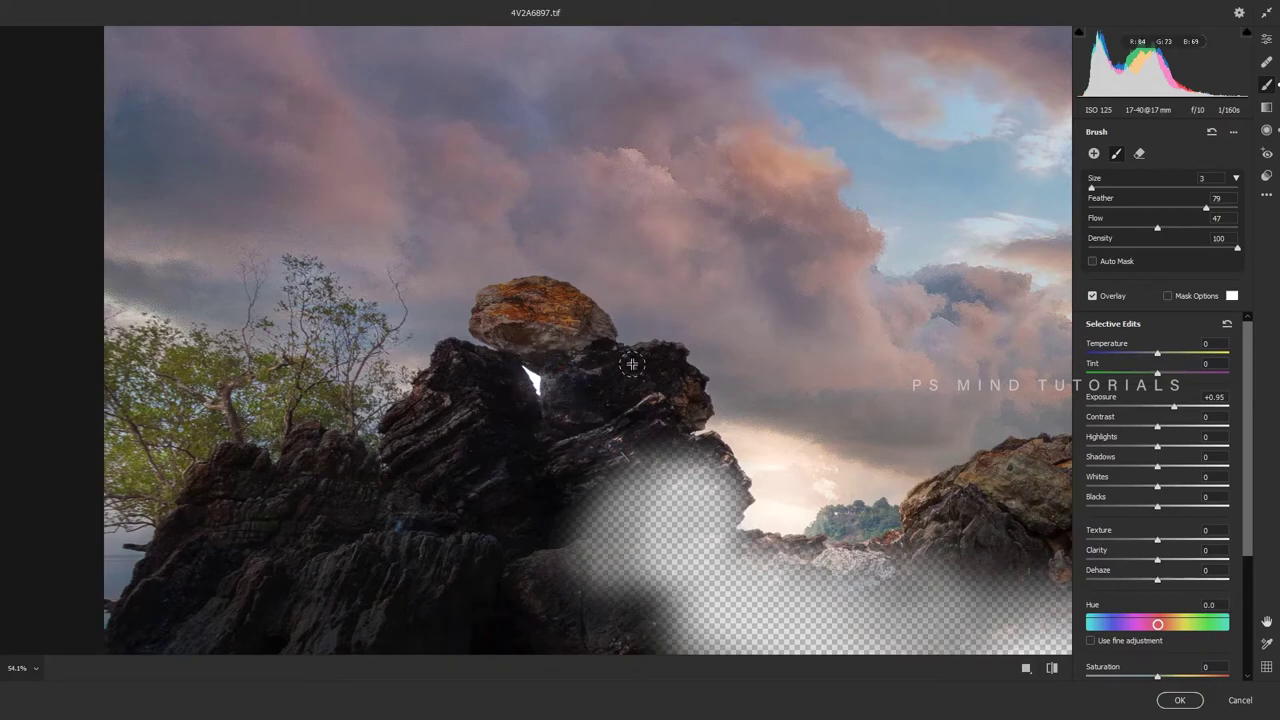
key(e)
scroll(538, 421, down, 3)
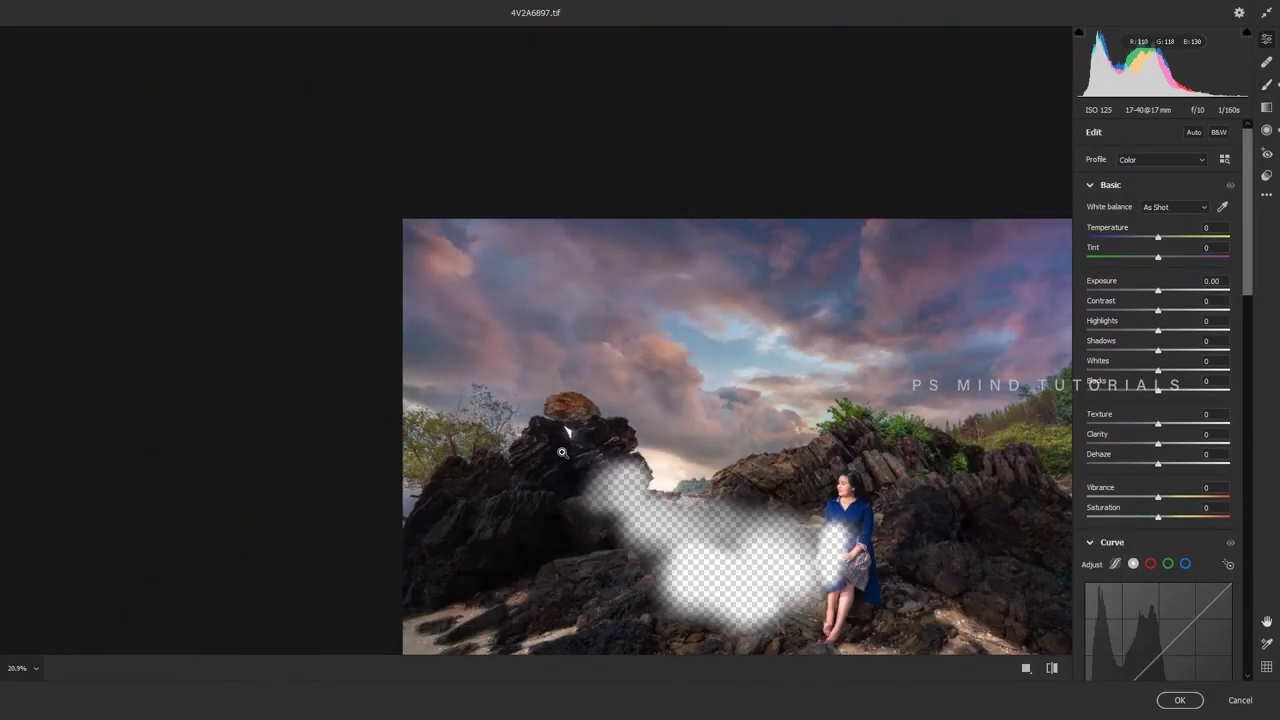
scroll(566, 491, up, 3)
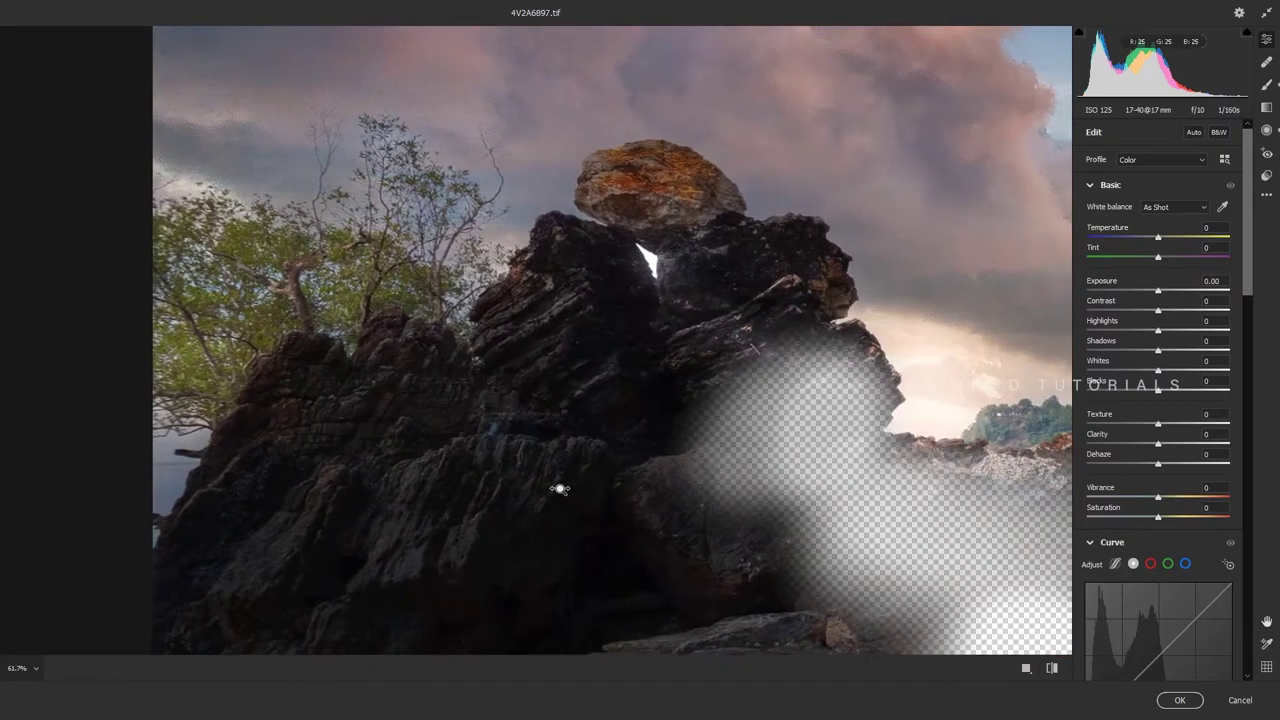
scroll(540, 460, down, 3)
key(Return)
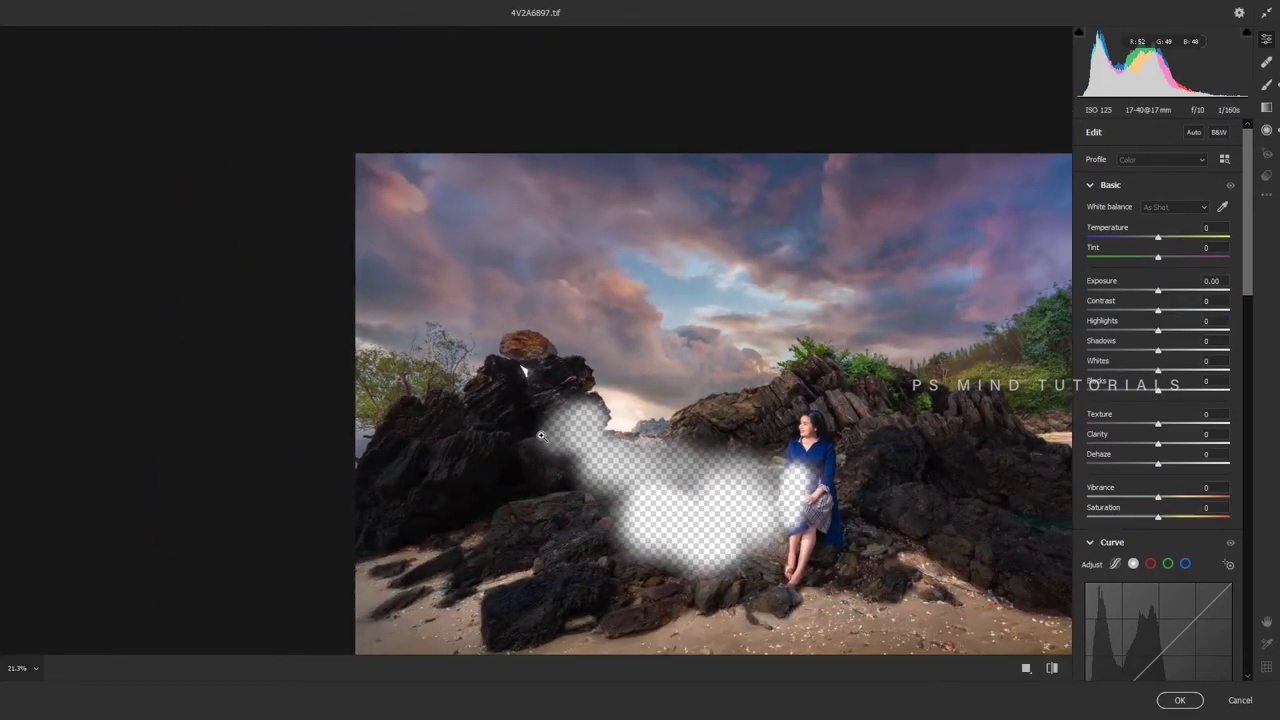
- Delete the Group 4 copy 6, copy 5 and copy 4 layers
scroll(600, 535, down, 5)
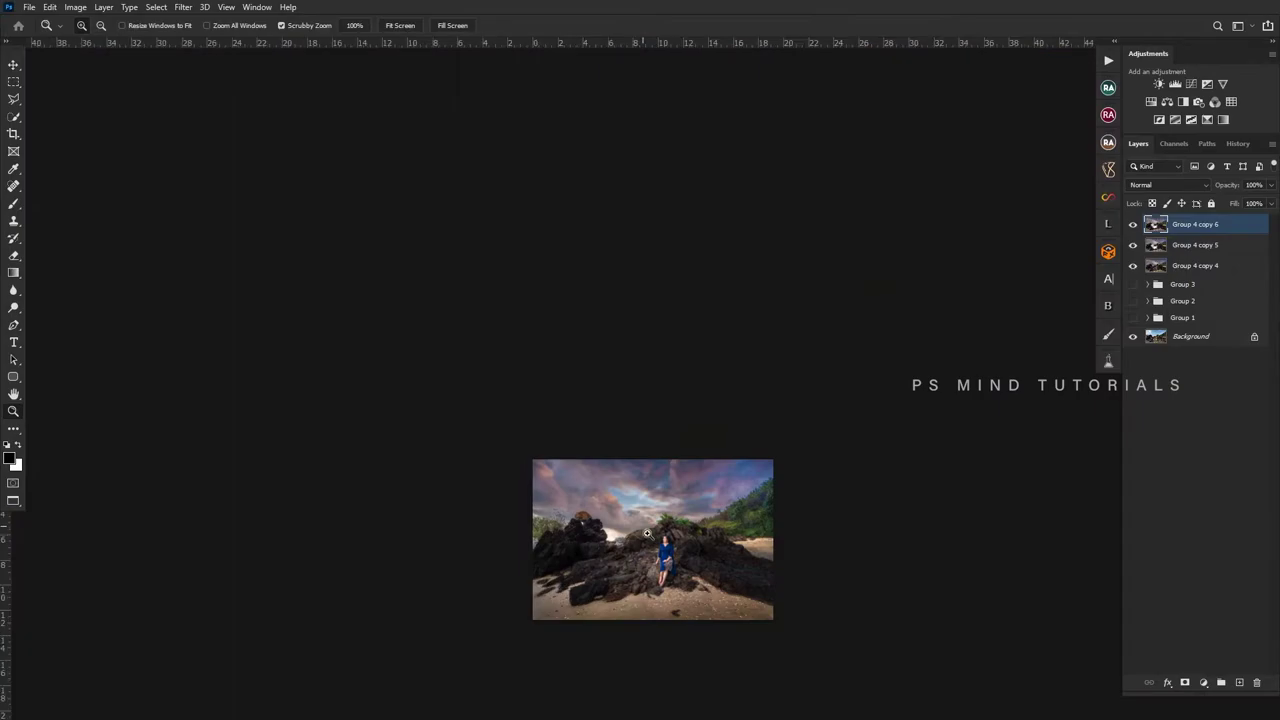
scroll(660, 550, up, 4)
key(Delete)
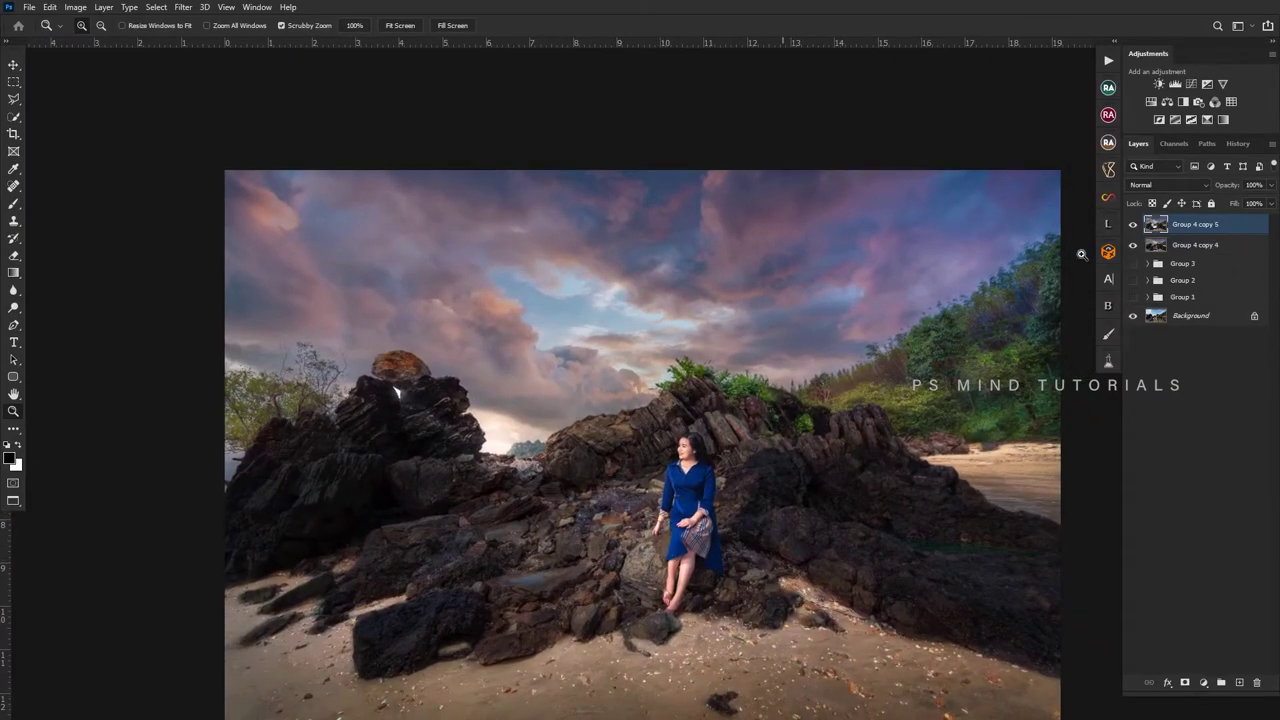
key(Delete)
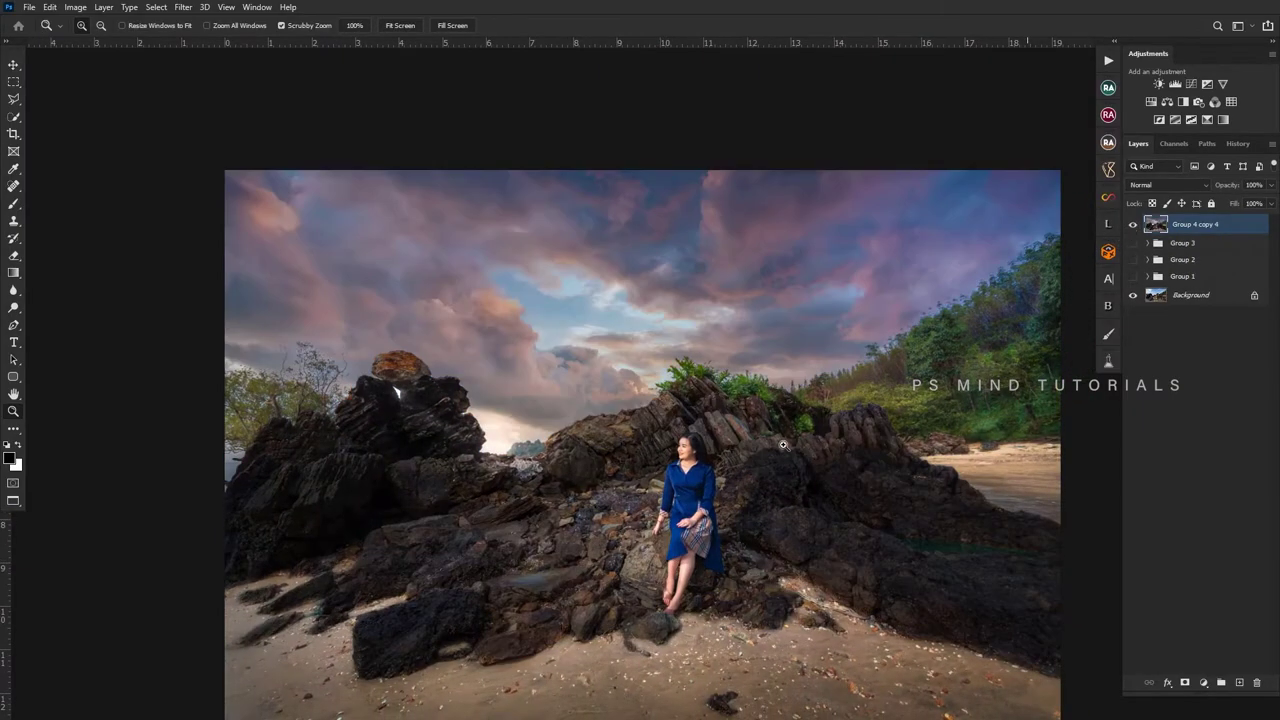
scroll(665, 517, down, 3)
scroll(640, 460, up, 3)
scroll(645, 420, down, 3)
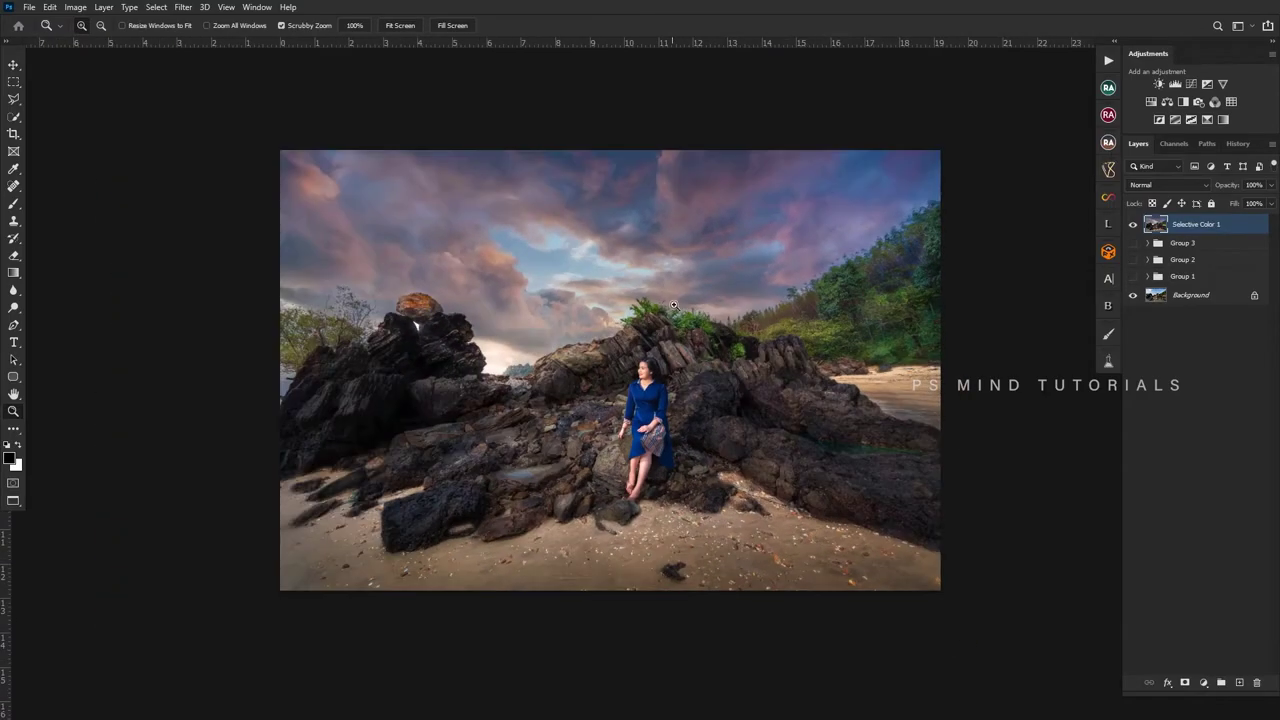
key(Delete)
- Duplicate the Selective Color 1 layer as Selective Color 1 copy
scroll(648, 420, up, 3)
scroll(660, 430, up, 2)
scroll(670, 440, down, 4)
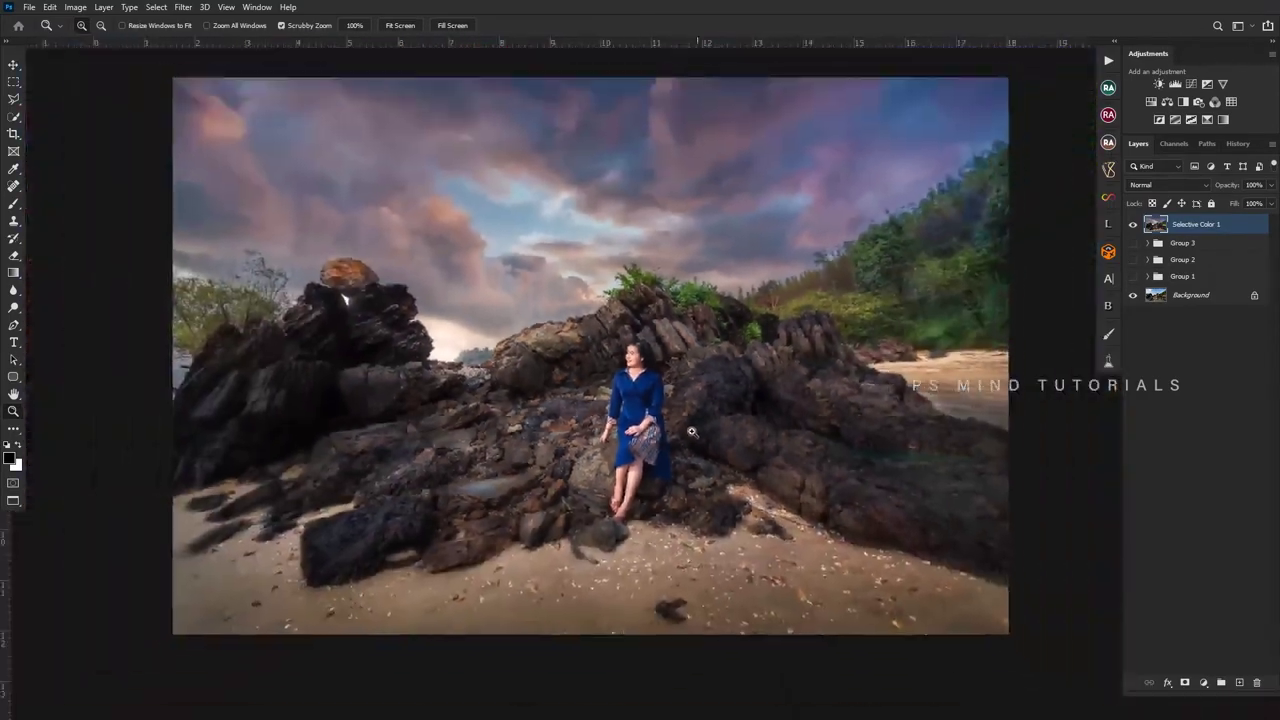
scroll(684, 454, down, 1)
scroll(684, 454, down, 2)
scroll(790, 530, up, 2)
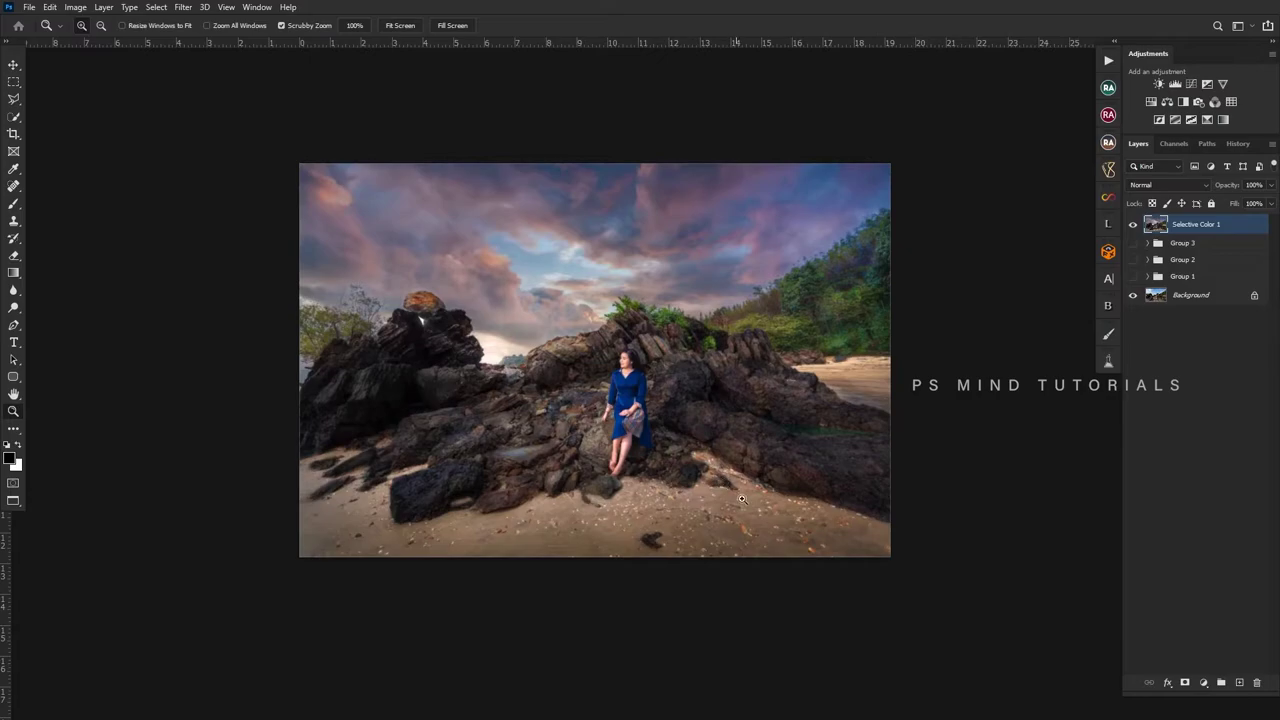
scroll(765, 521, down, 2)
scroll(765, 521, down, 1)
scroll(765, 521, up, 2)
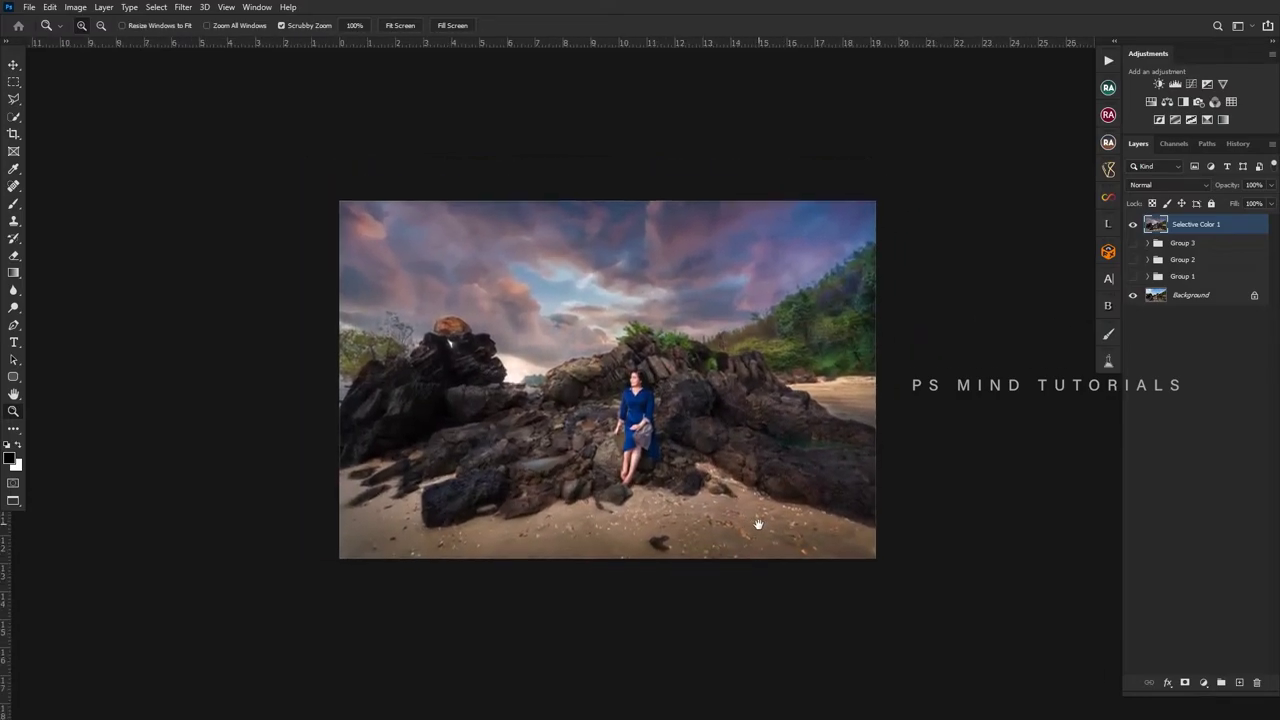
scroll(759, 520, down, 1)
scroll(759, 520, down, 1)
scroll(730, 518, up, 2)
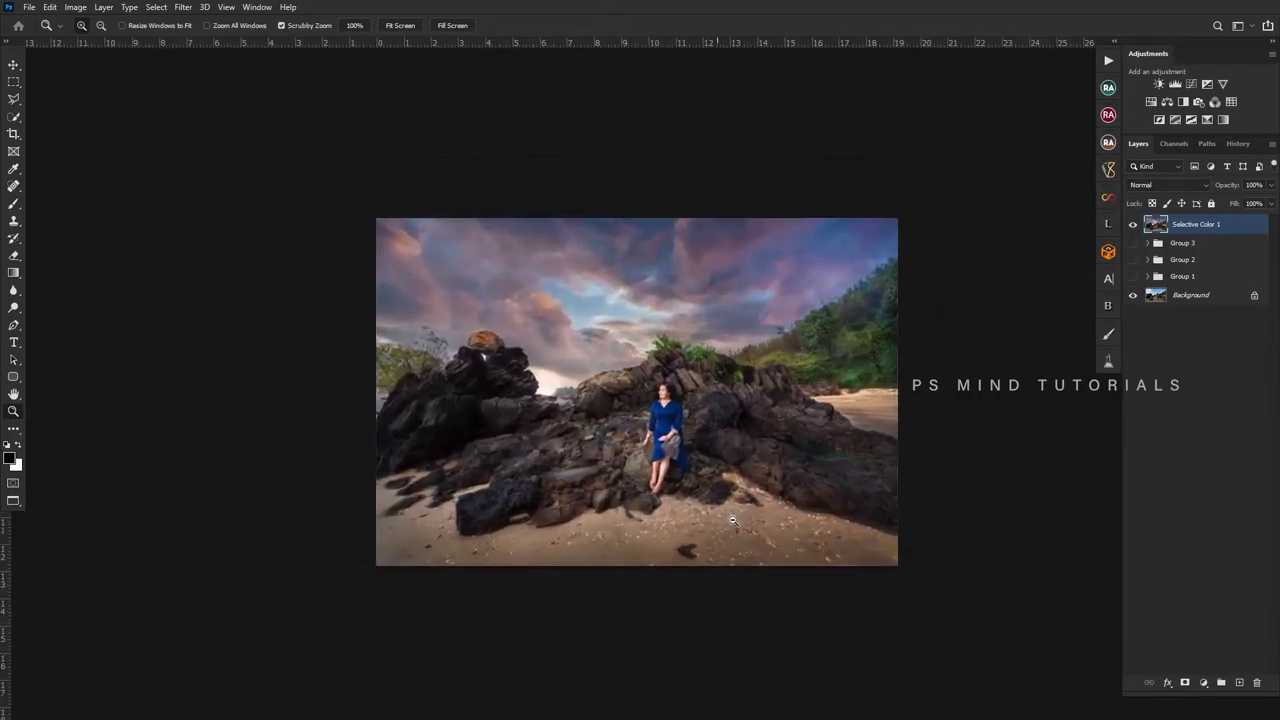
scroll(718, 517, down, 2)
scroll(718, 517, up, 2)
scroll(717, 500, up, 1)
scroll(717, 487, up, 1)
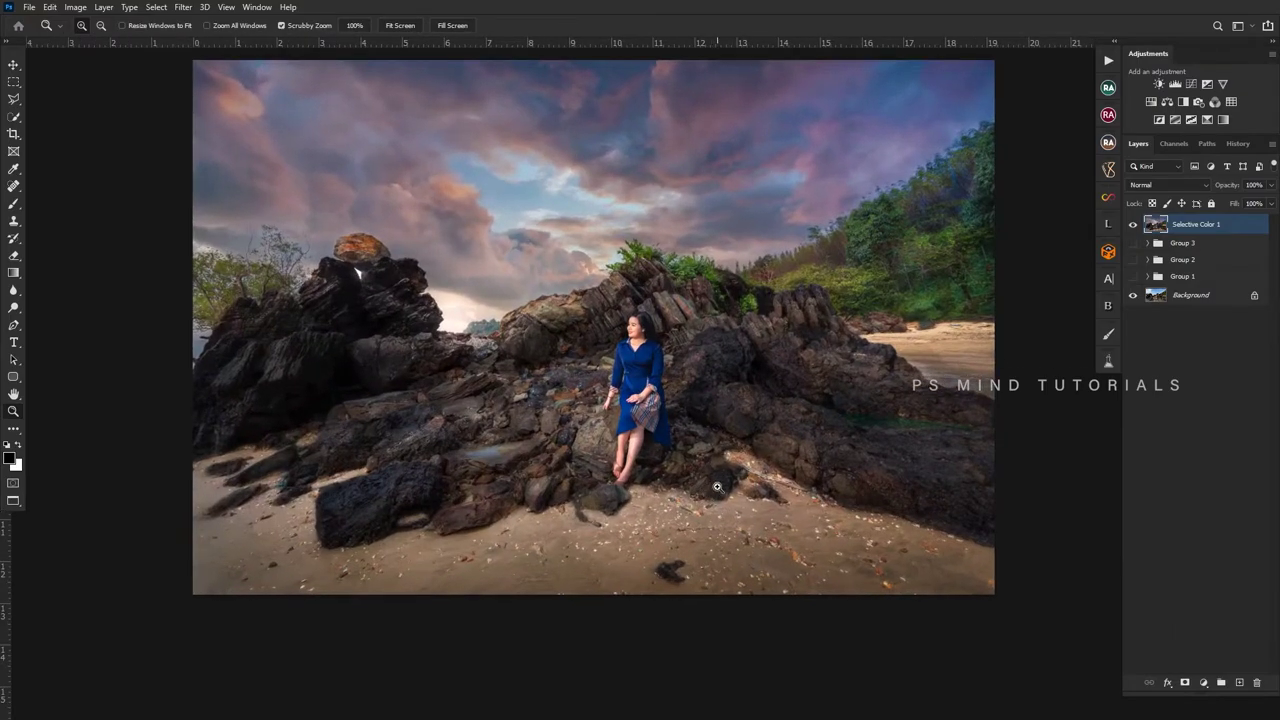
scroll(745, 500, down, 1)
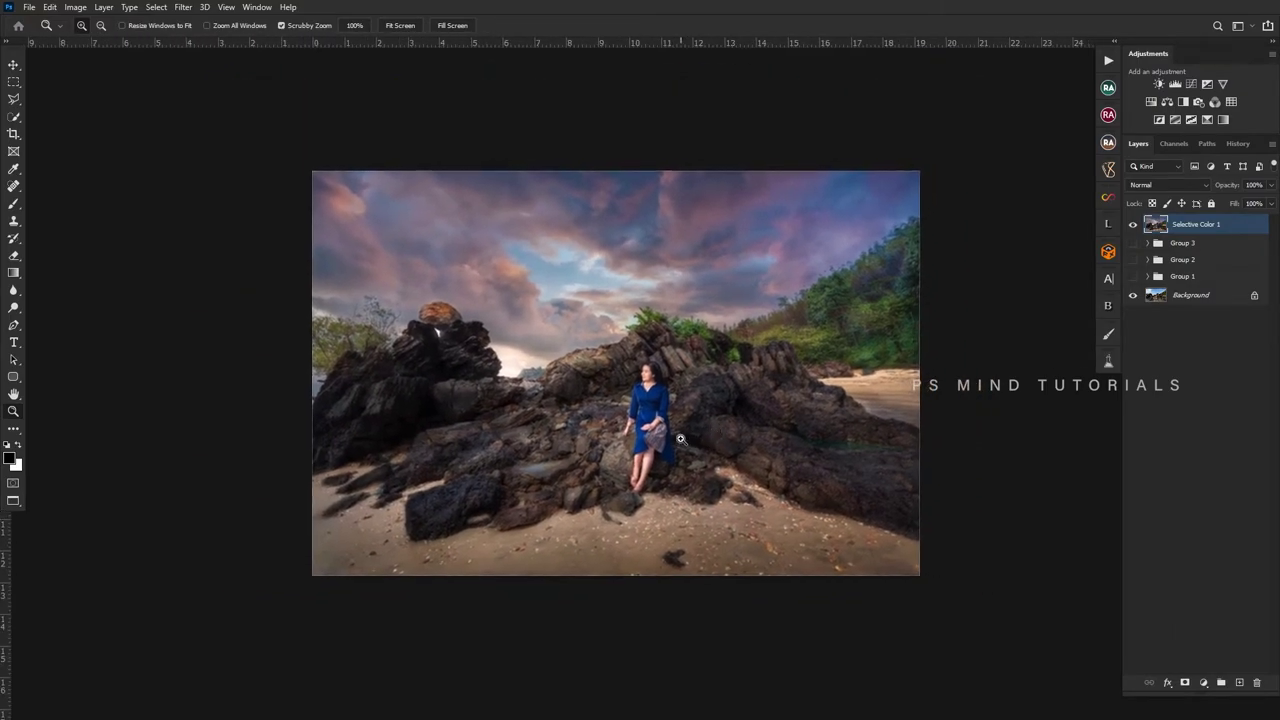
scroll(725, 460, up, 1)
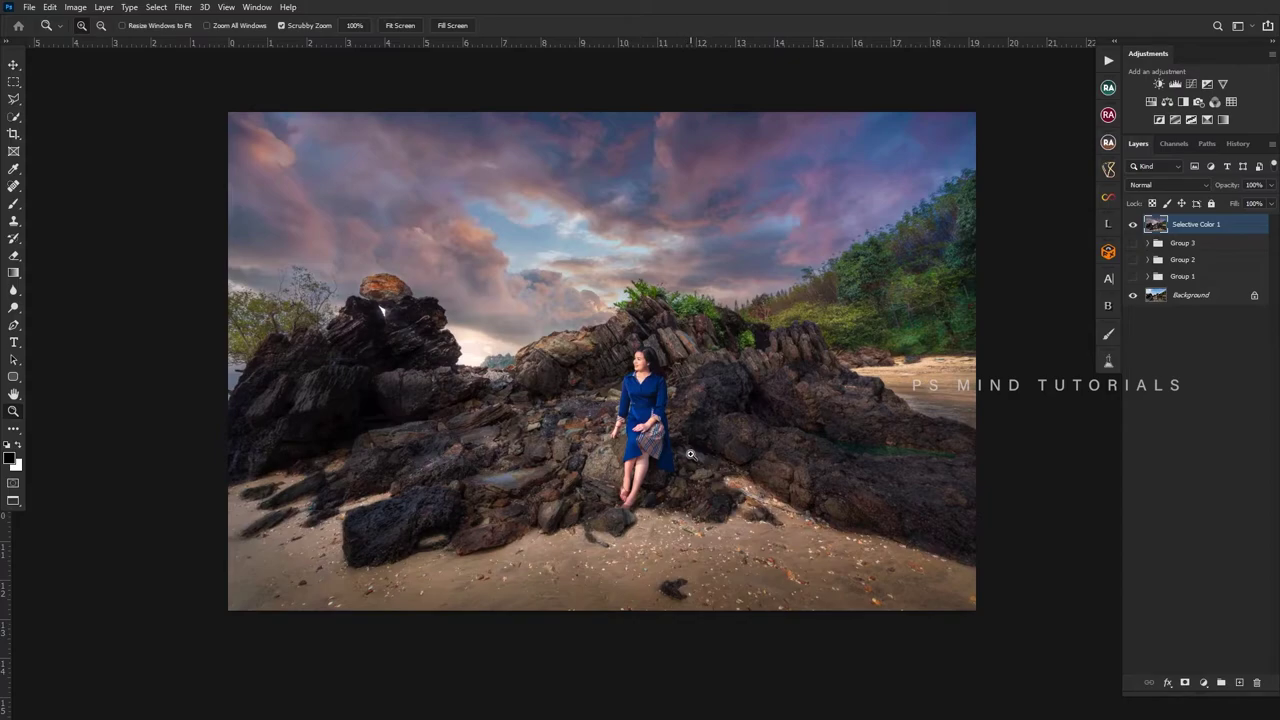
scroll(703, 465, up, 1)
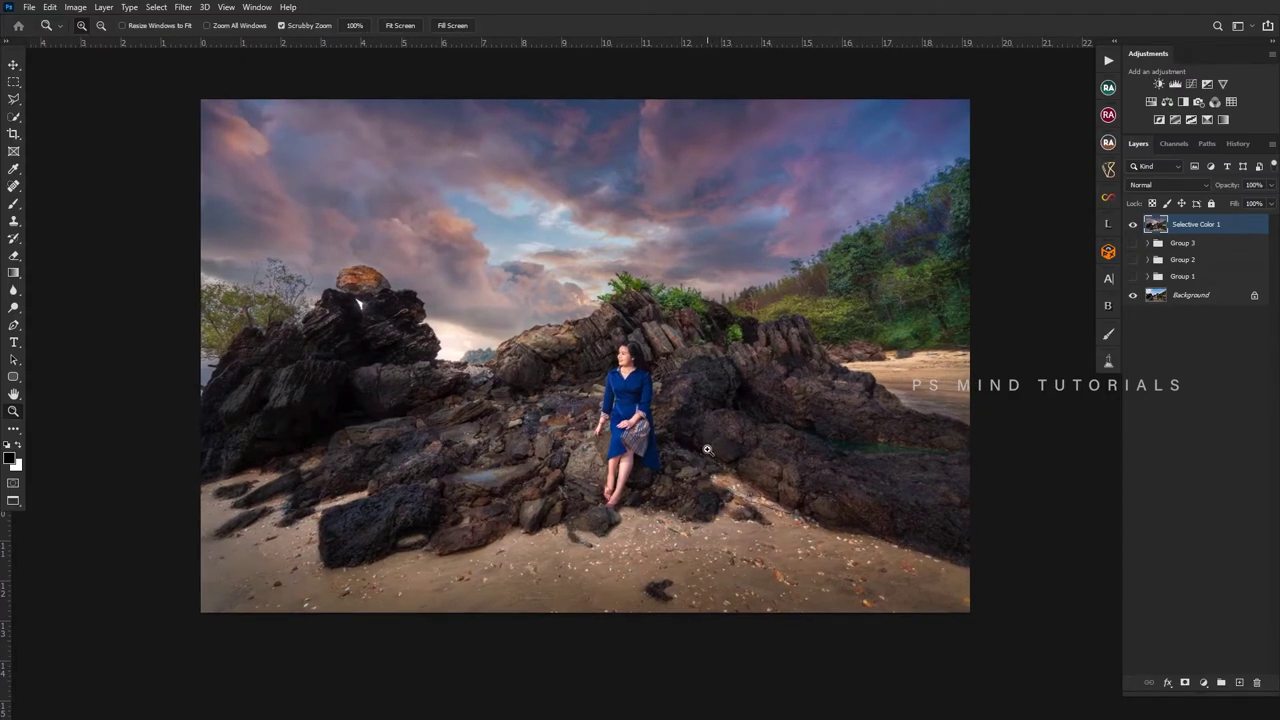
key(ctrl+j)
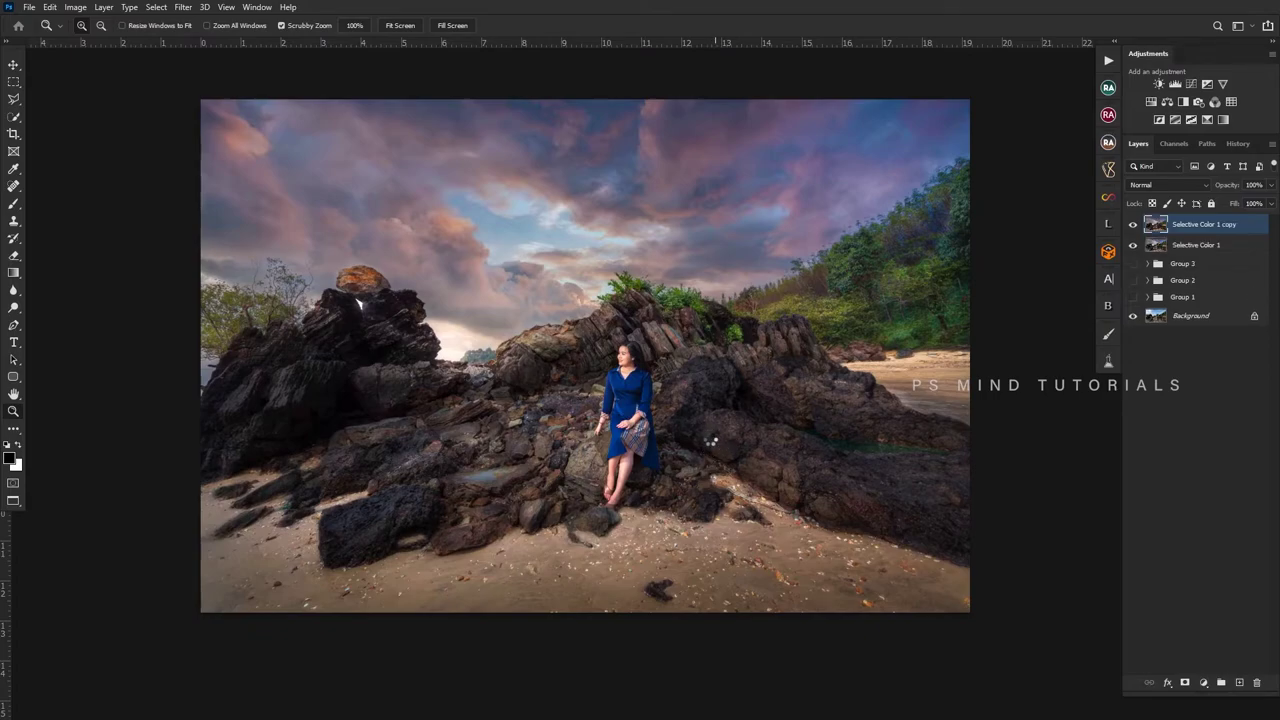
key(shift+ctrl+a)
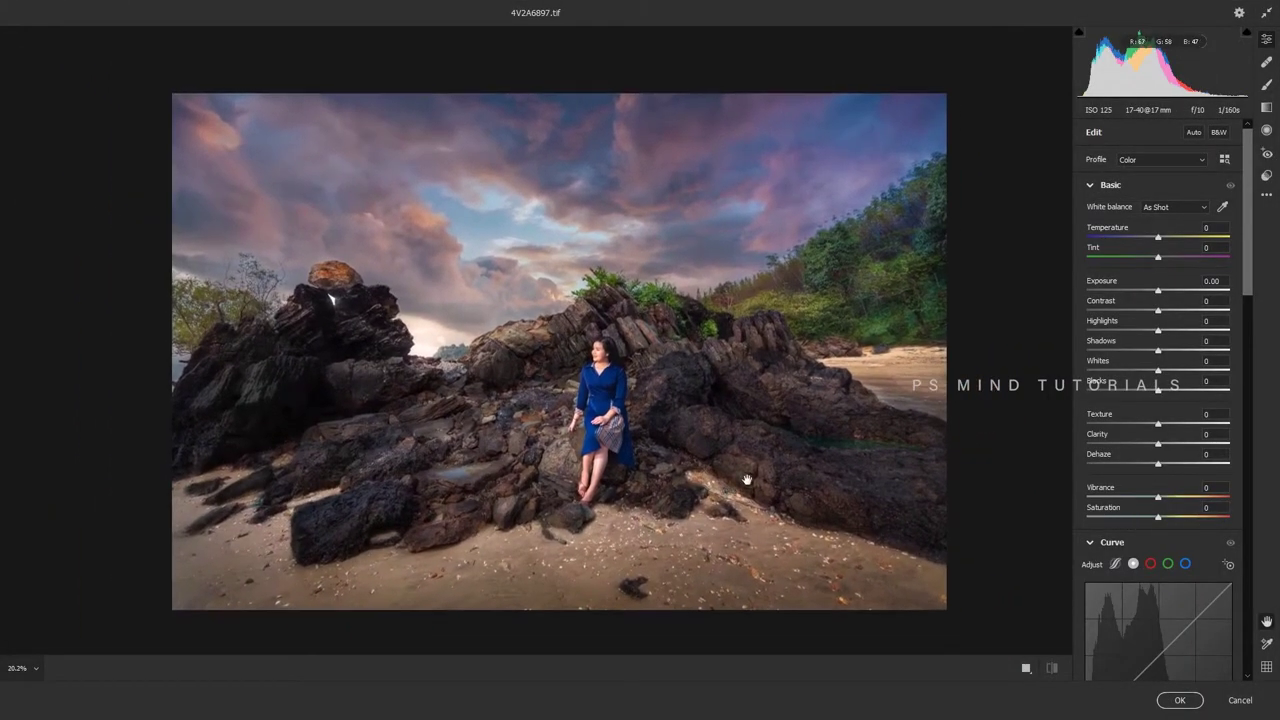
- Set Contrast to about +4, pull the tone curve's white point left, and apply the filter
click(1172, 312)
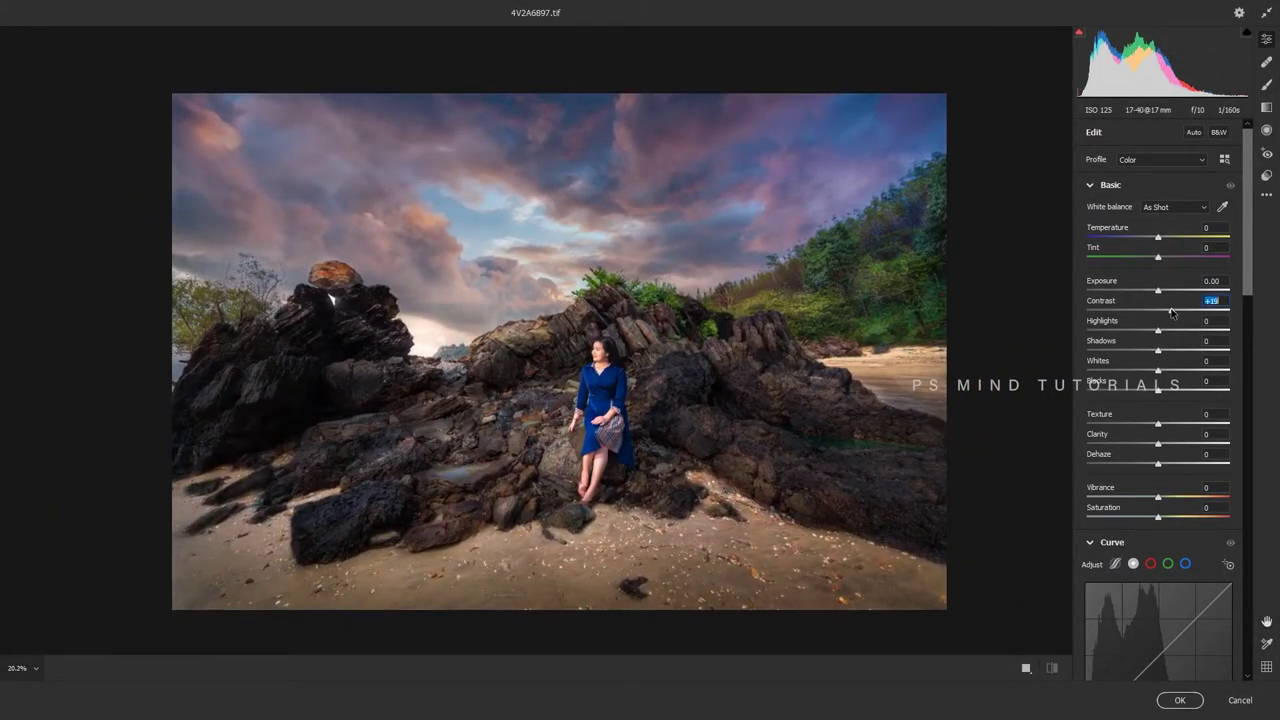
double_click(1172, 312)
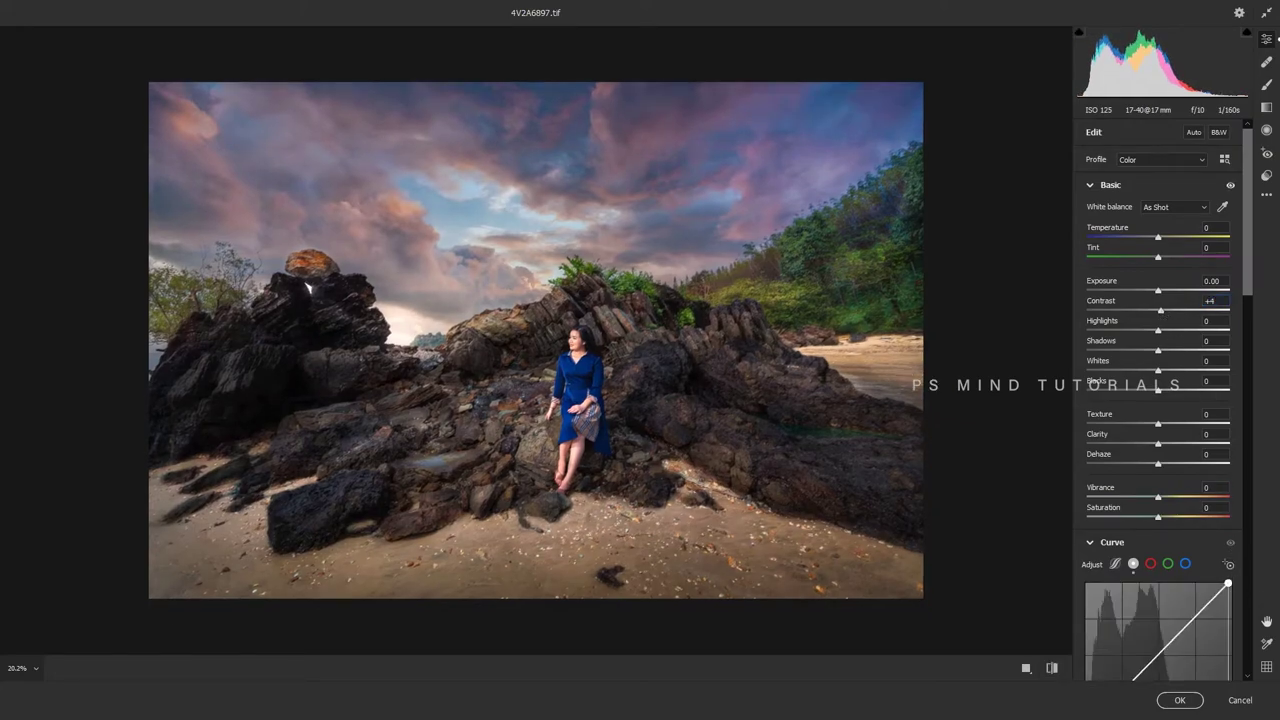
drag(1221, 583, 1216, 583)
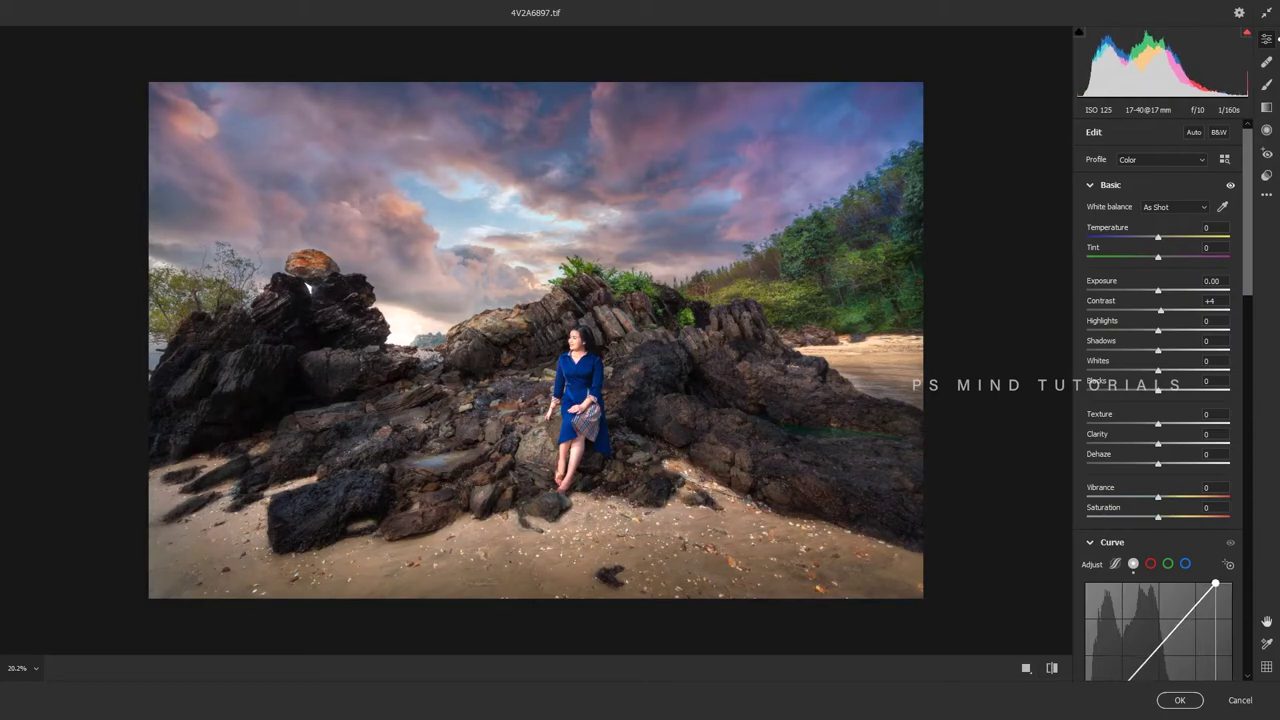
scroll(718, 490, down, 2)
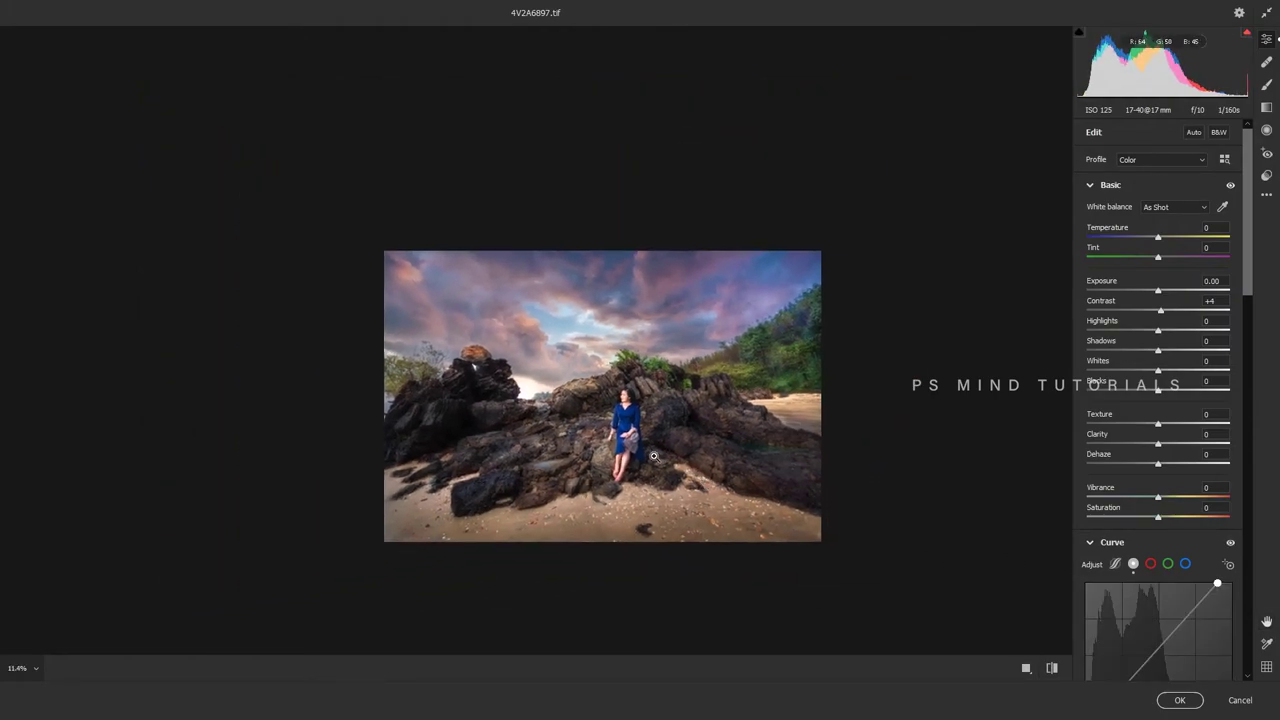
scroll(718, 490, up, 3)
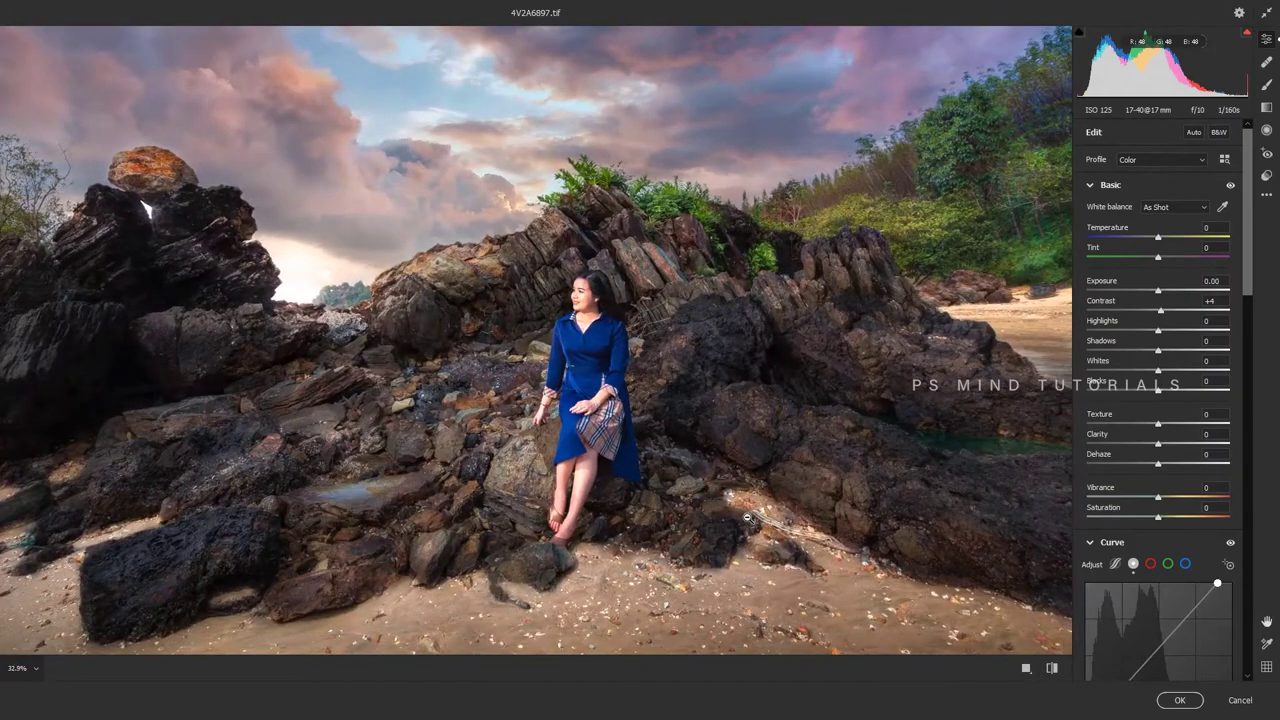
key(Return)
- Erase at 90% opacity over the woman's face to bring back hair strands from below
click(655, 391)
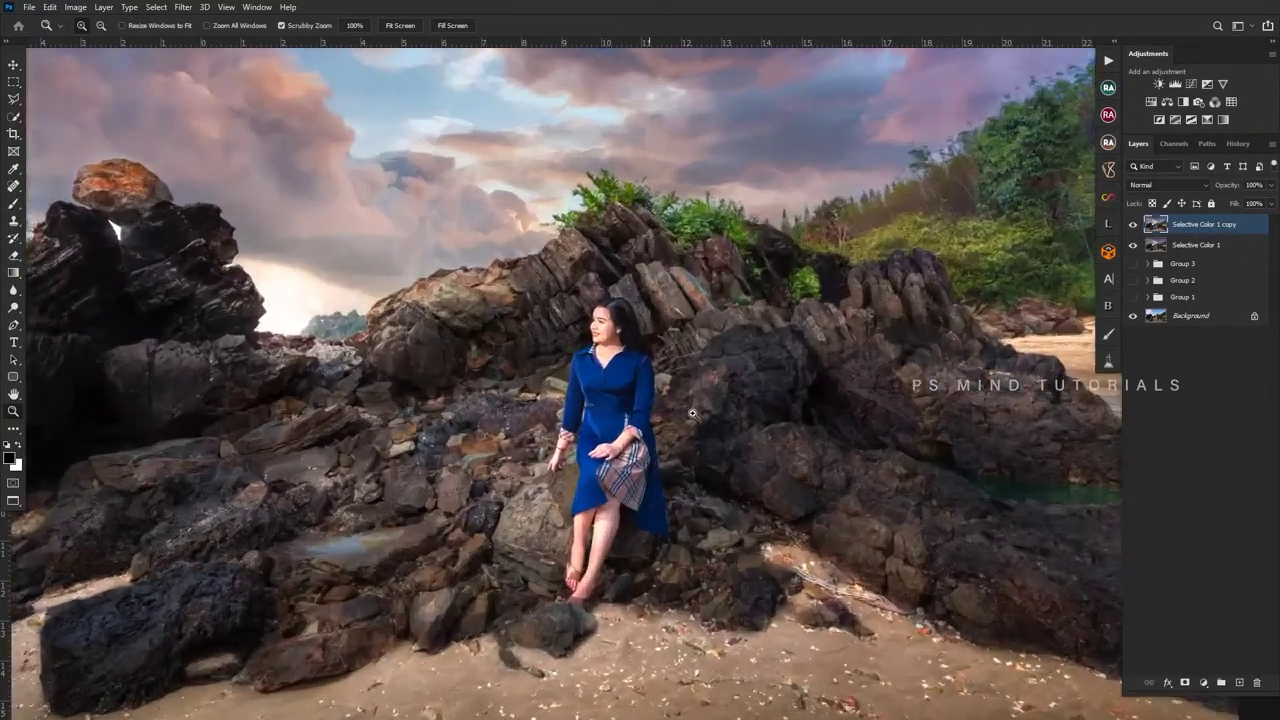
key(e)
key(bracketleft)
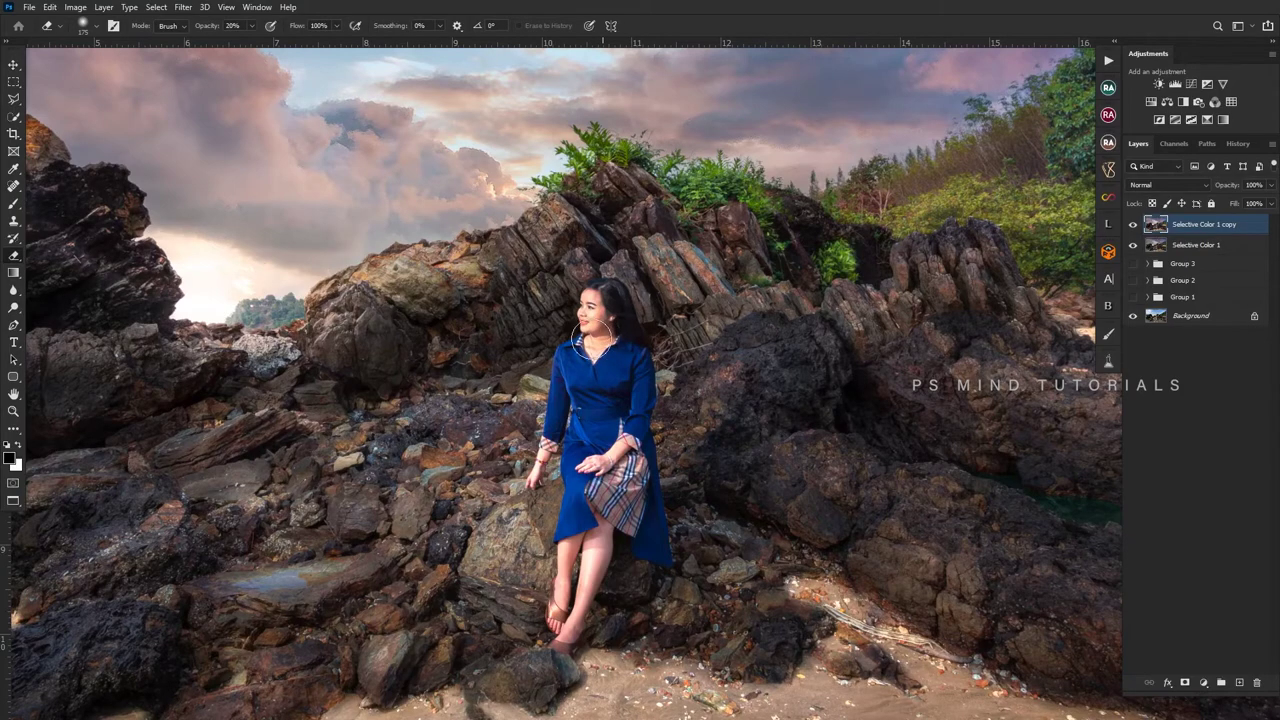
key(9)
drag(605, 326, 588, 310)
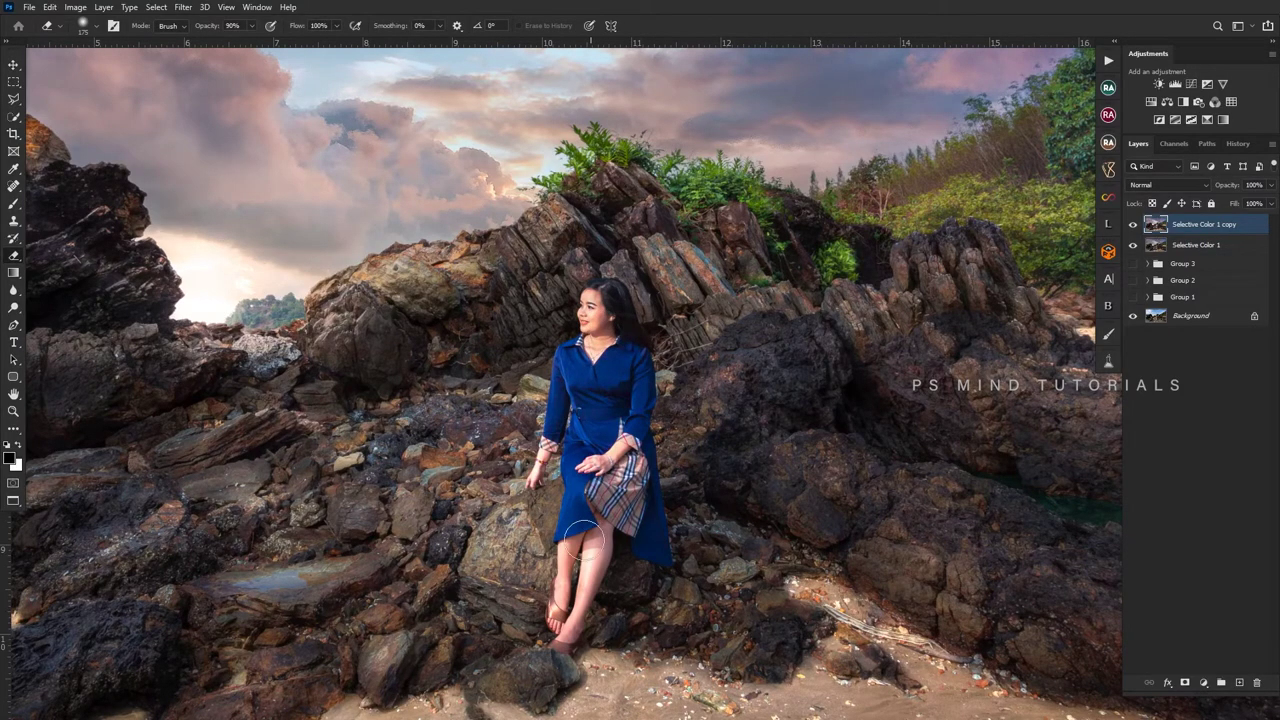
- Zoom out and back in around the woman, then open the Camera Raw Filter
key(z)
alt+click(623, 441)
click(659, 485)
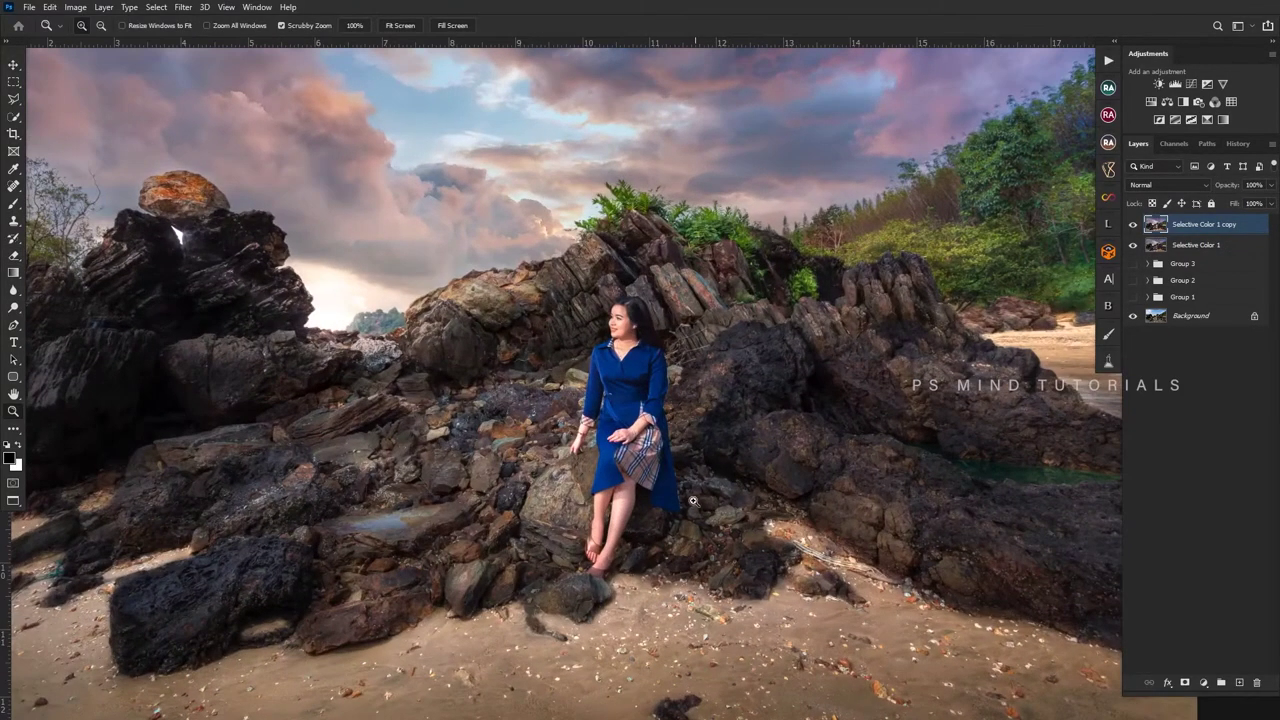
alt+click(708, 514)
click(714, 518)
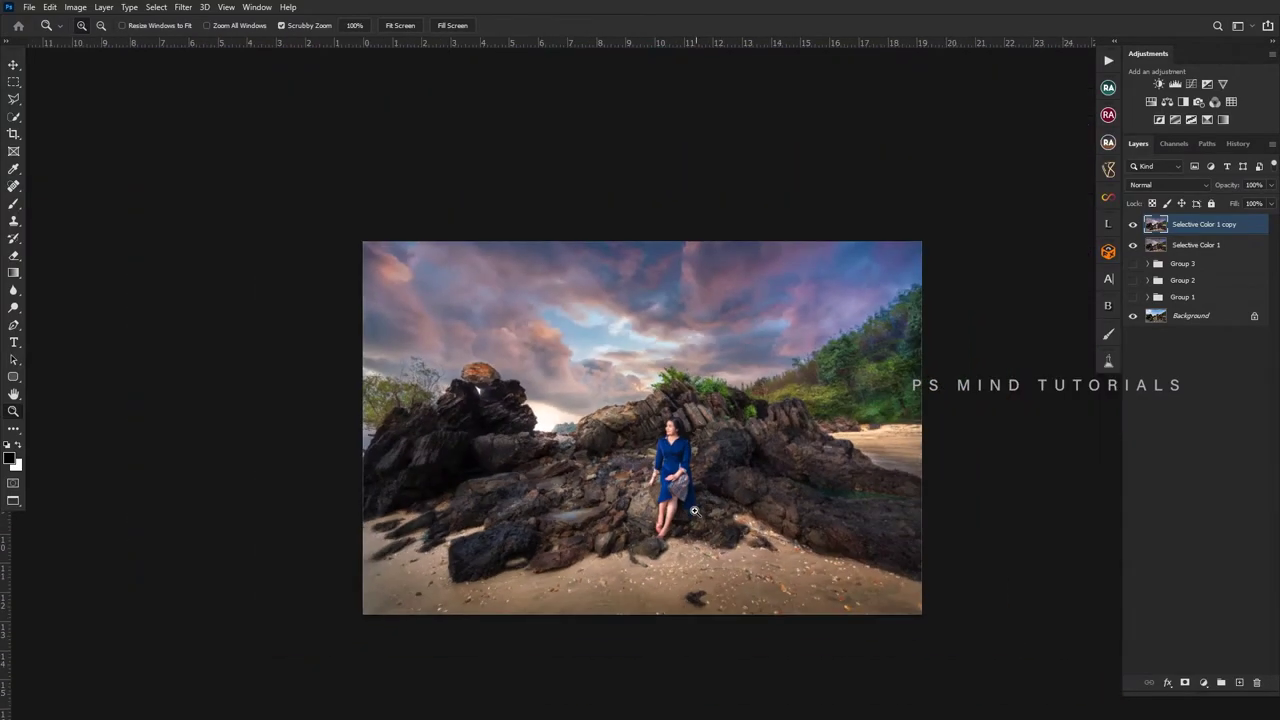
click(700, 515)
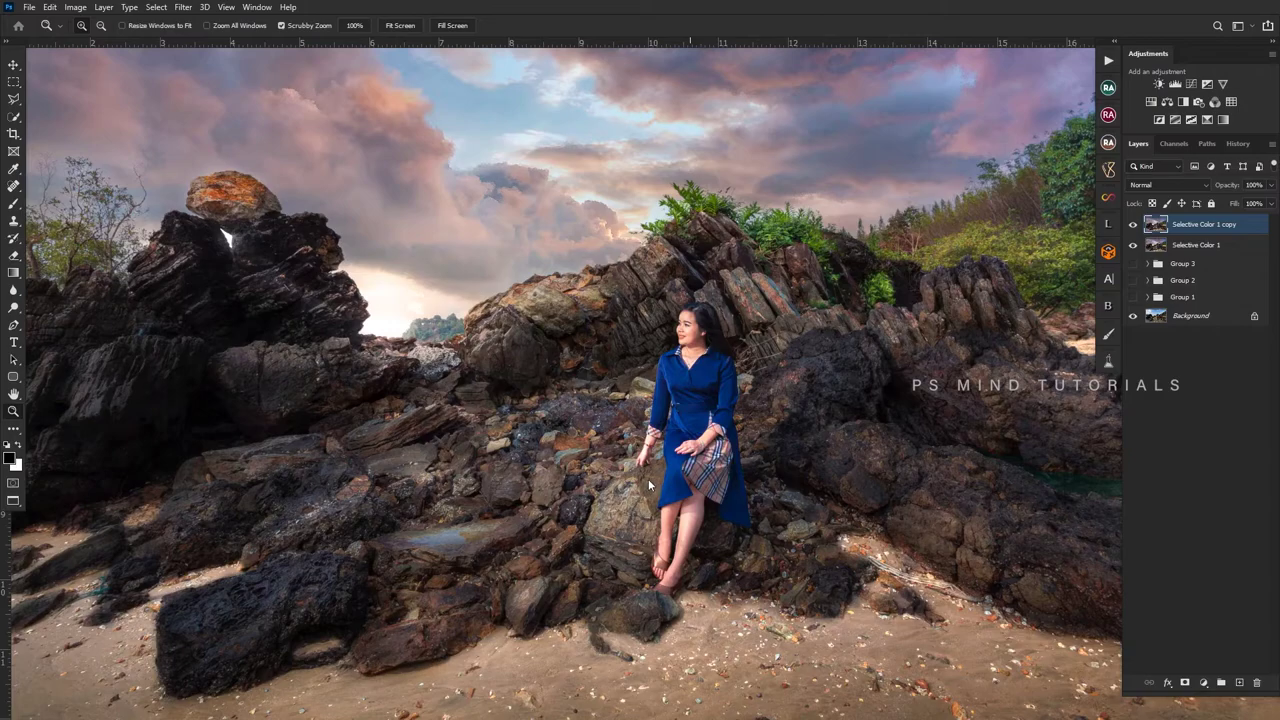
key(shift+ctrl+a)
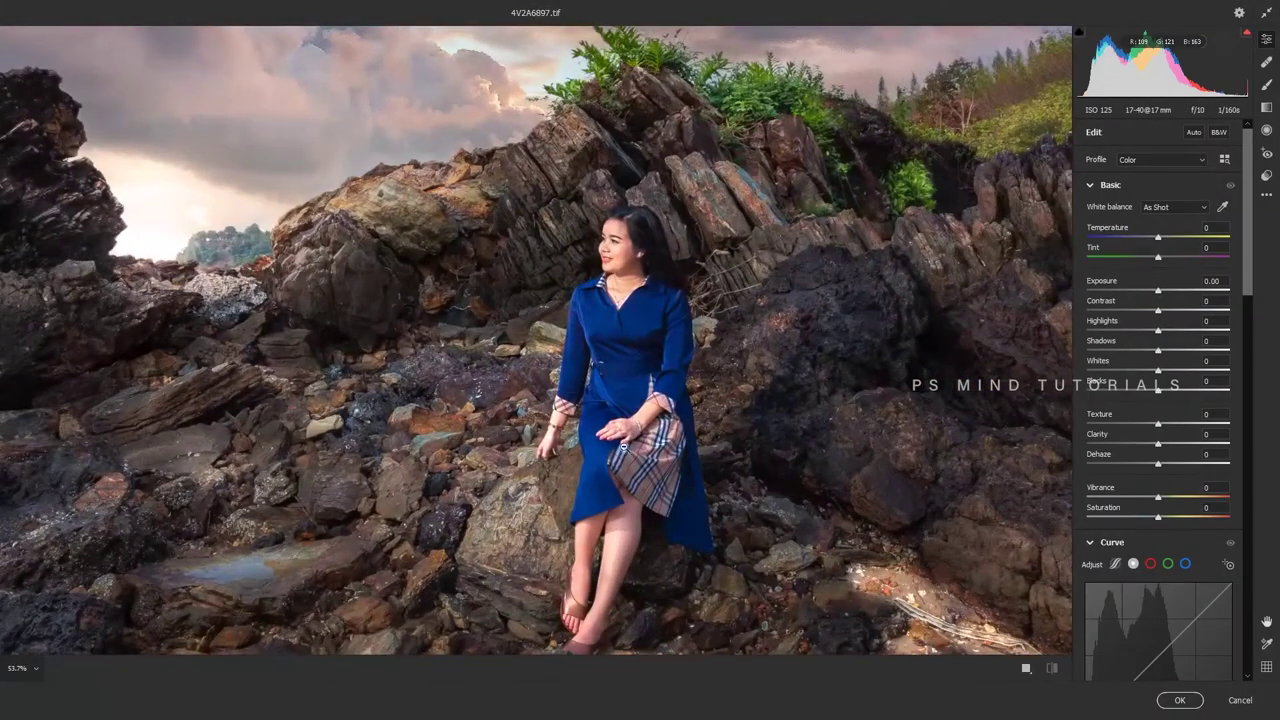
- Draw a radial filter around the woman's lower body in Camera Raw and enlarge the oval
key(j)
drag(553, 396, 797, 468)
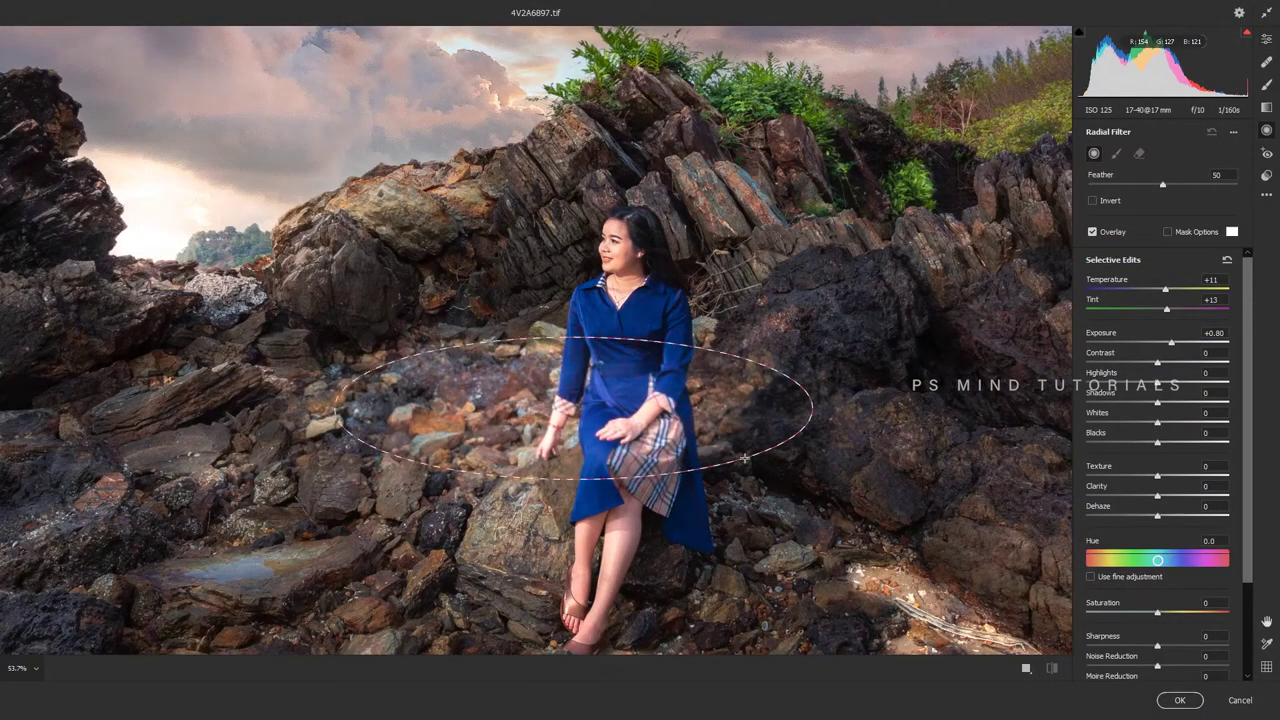
click(1228, 260)
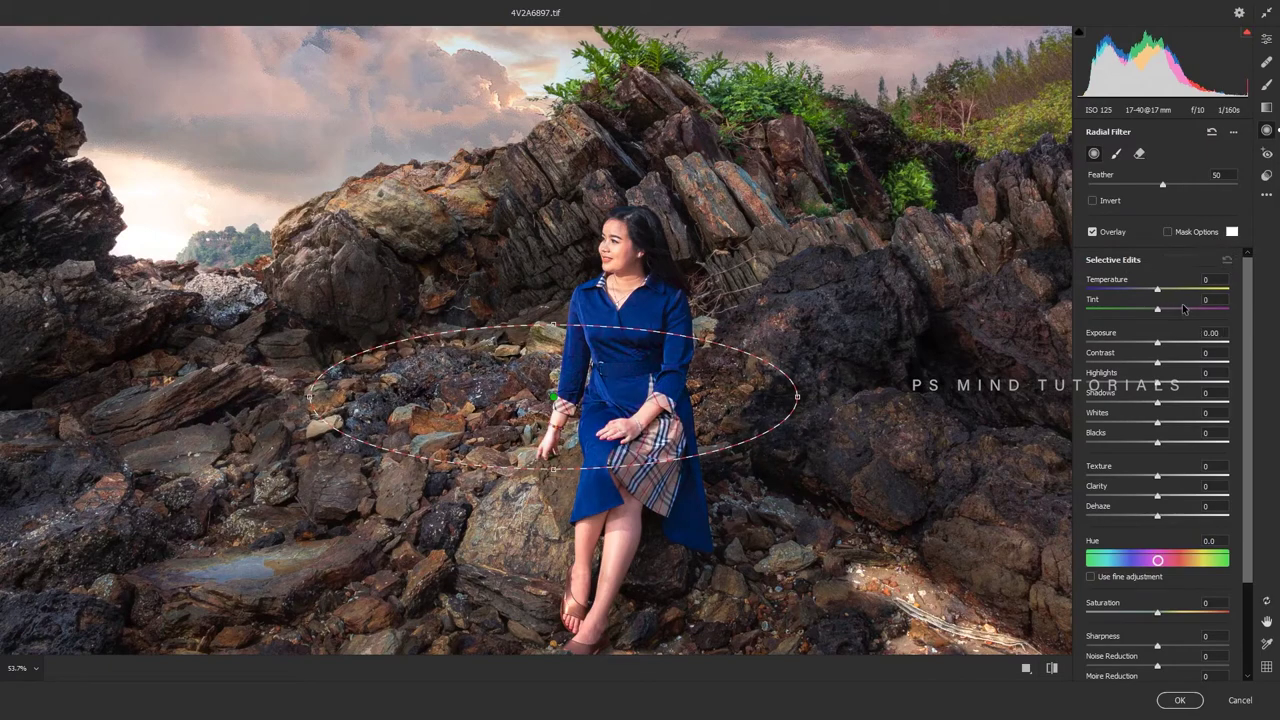
click(1149, 346)
drag(553, 468, 565, 508)
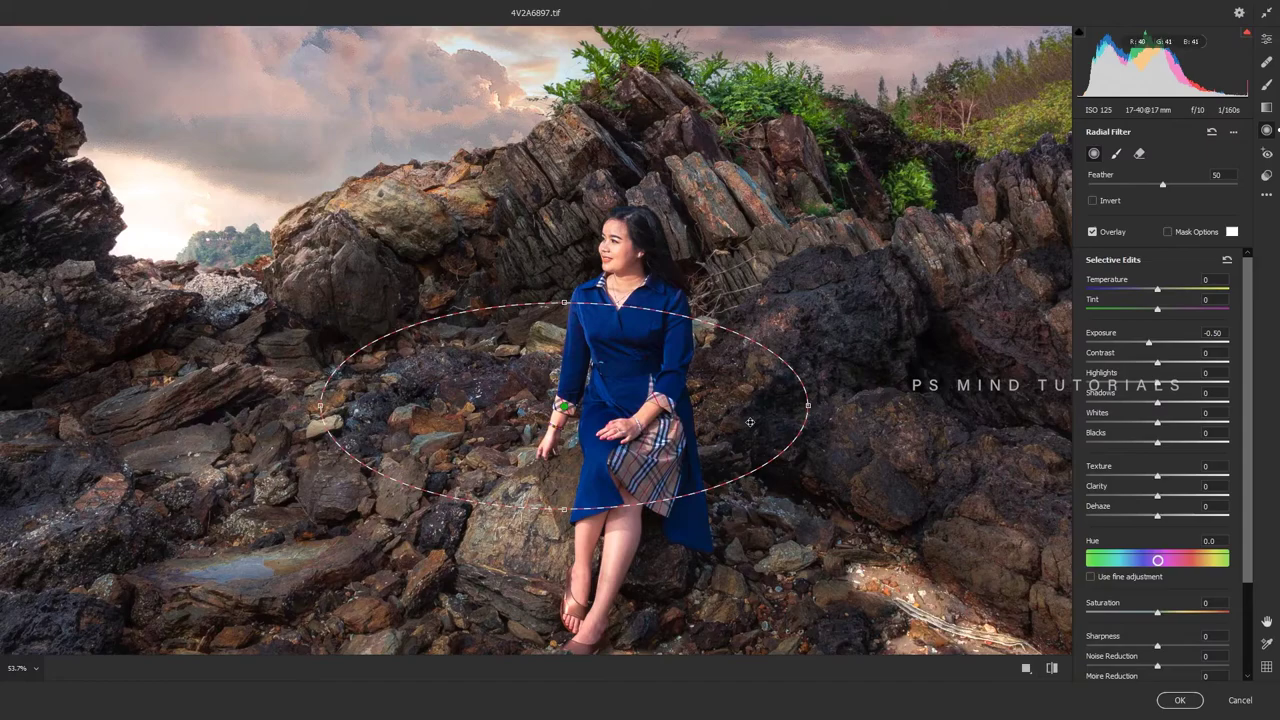
key(e)
- Set the radial exposure to +0.40, rotate it over the rocks, apply, and add a black mask
key(j)
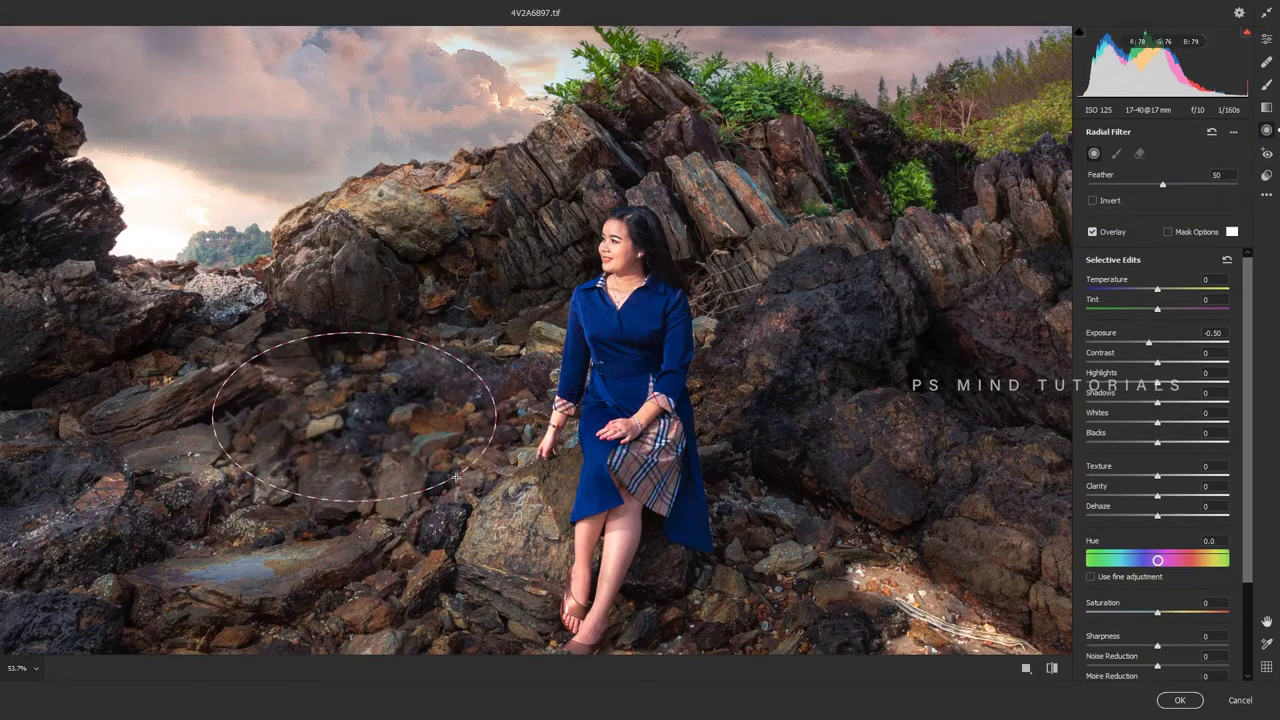
click(1228, 262)
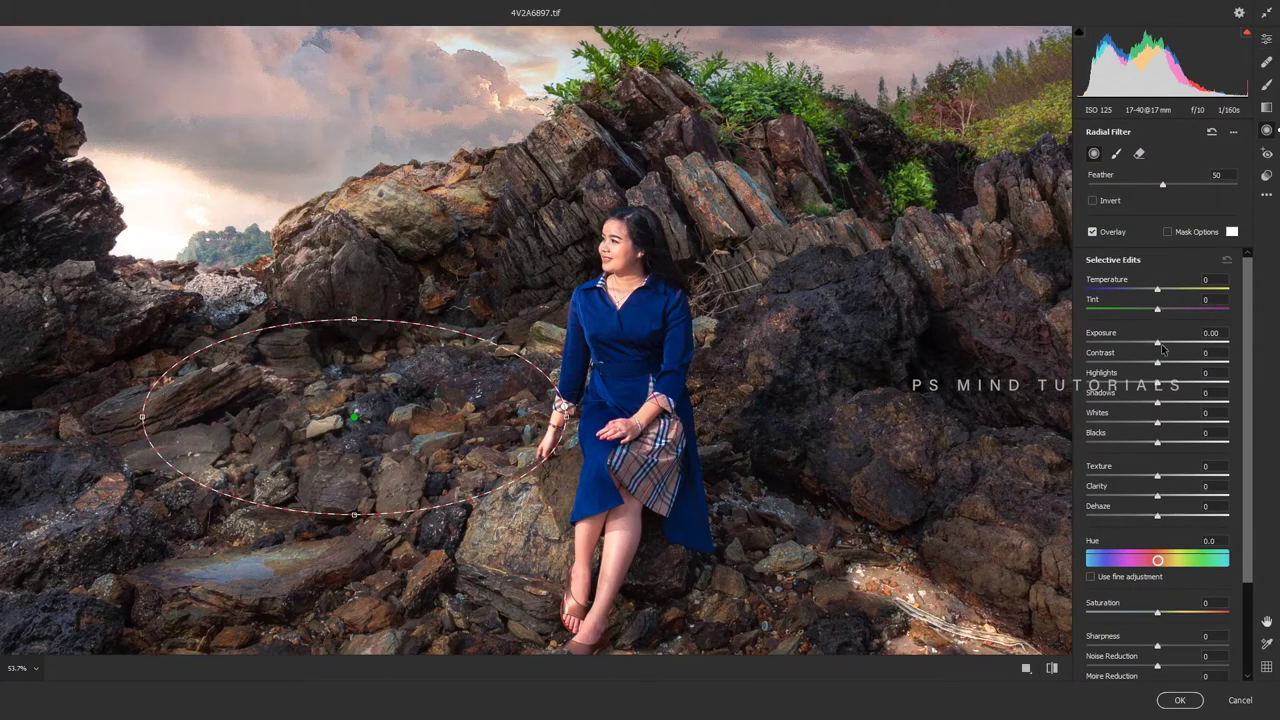
click(1165, 343)
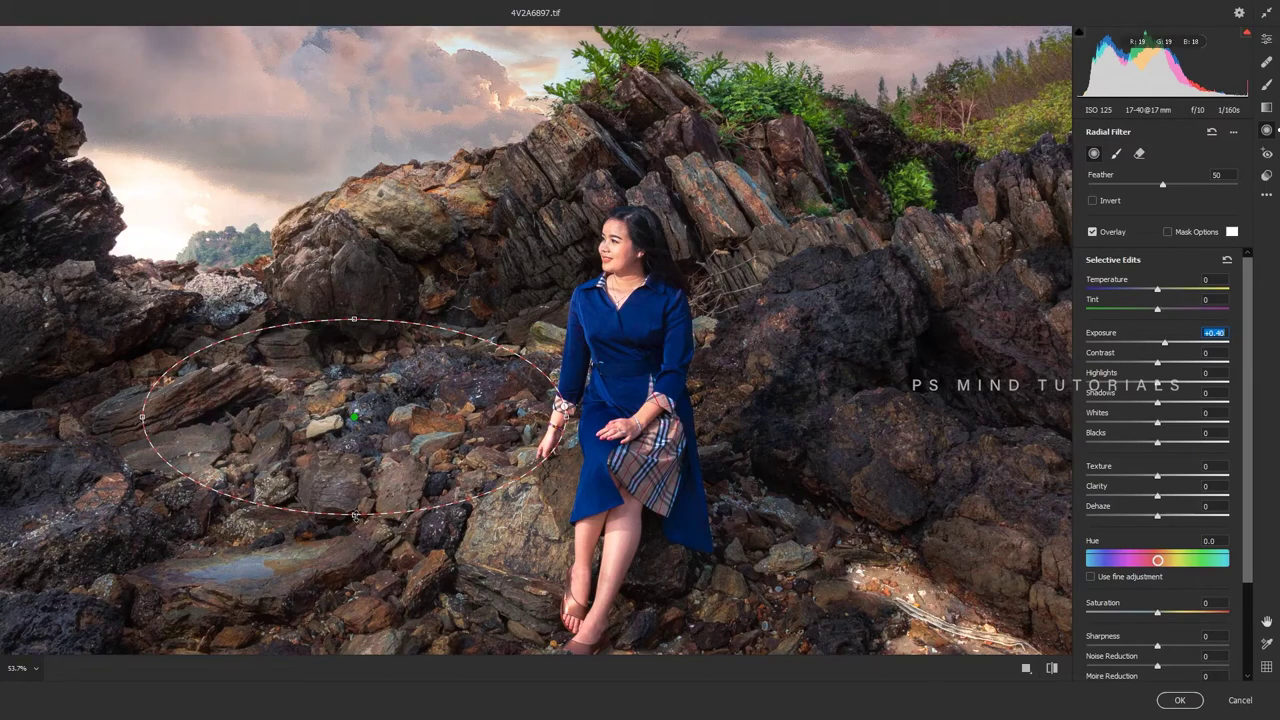
drag(575, 430, 561, 494)
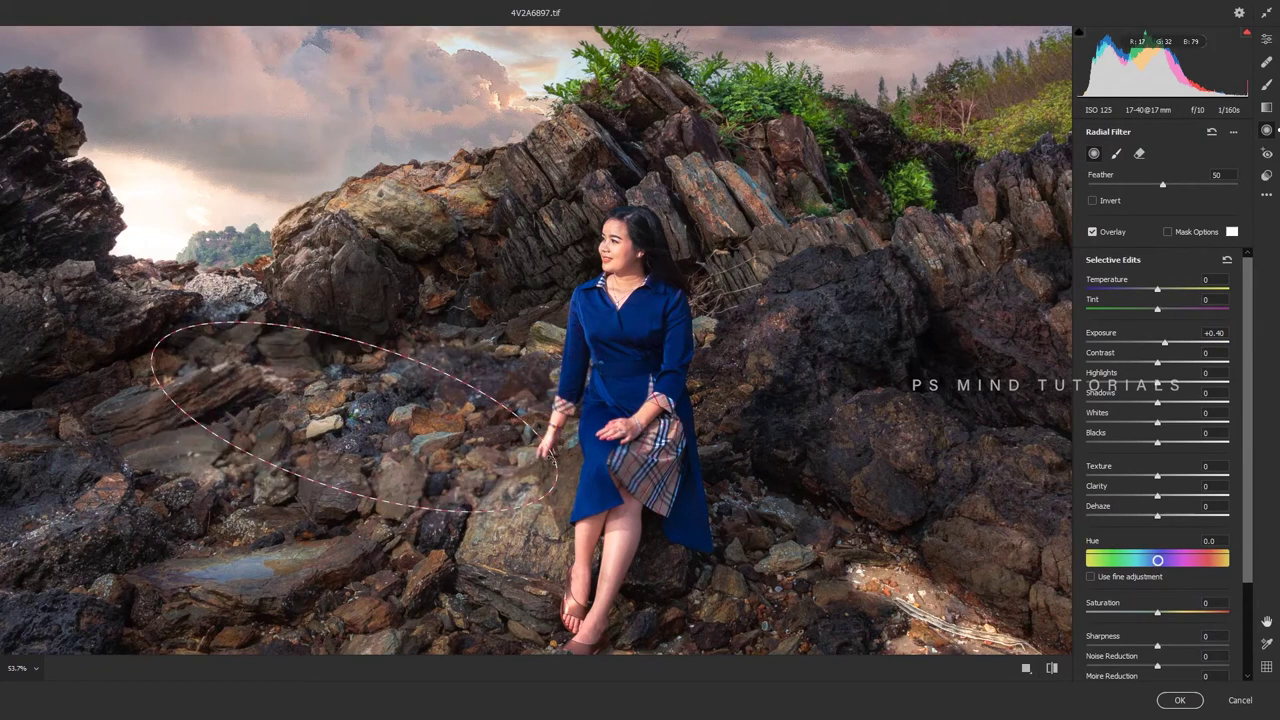
drag(551, 455, 523, 422)
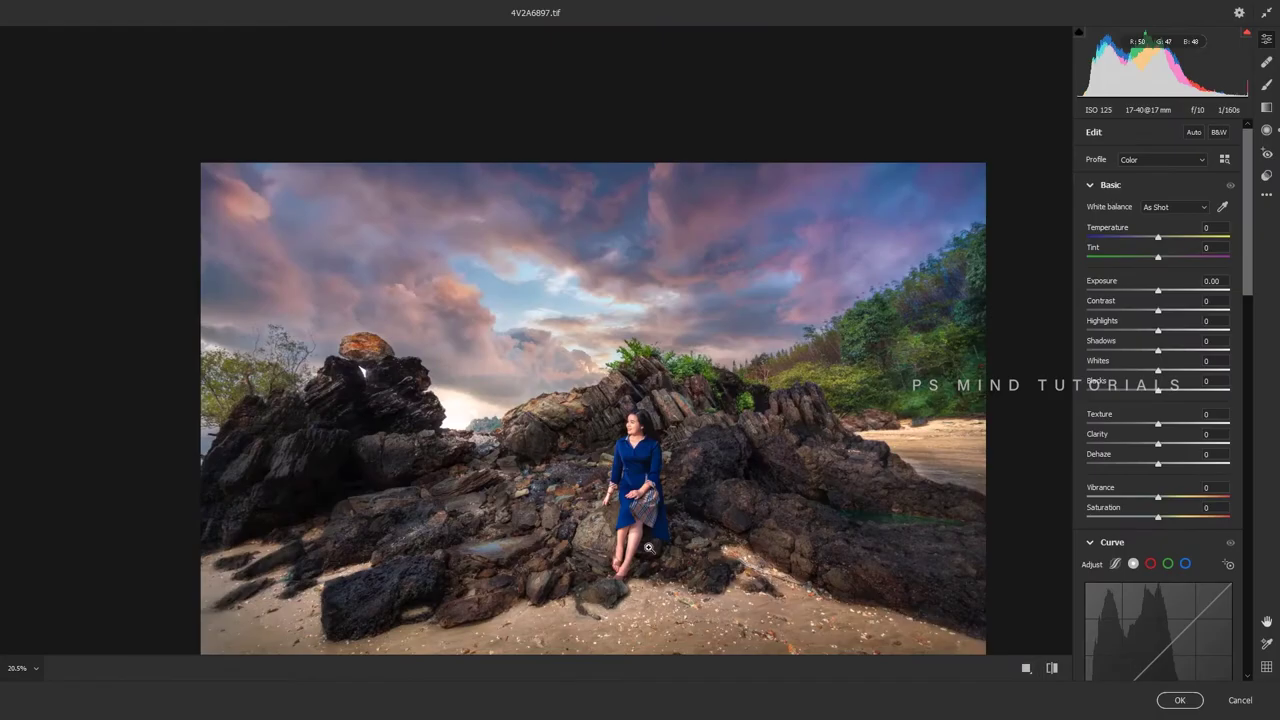
key(Return)
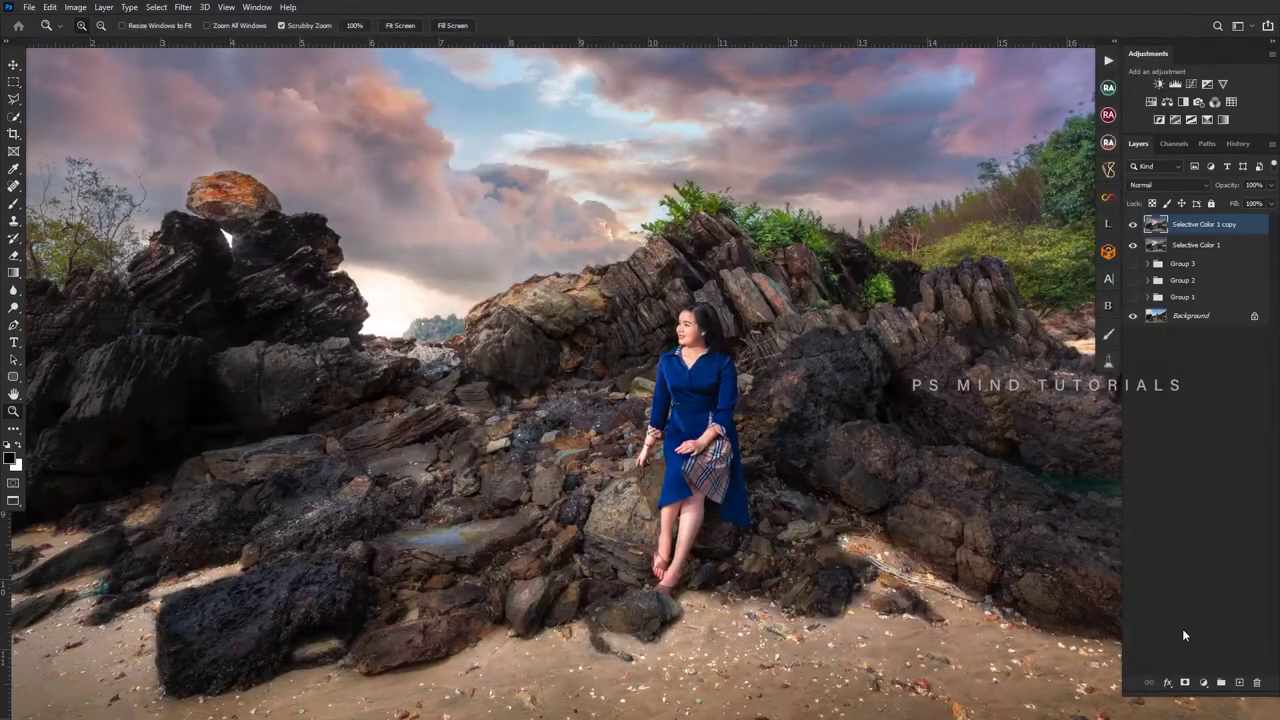
alt+click(1184, 683)
- Paint white on the mask to reveal the brightening on the rocks at left, and pick a brush preset
key(b)
scroll(647, 426, up, 5)
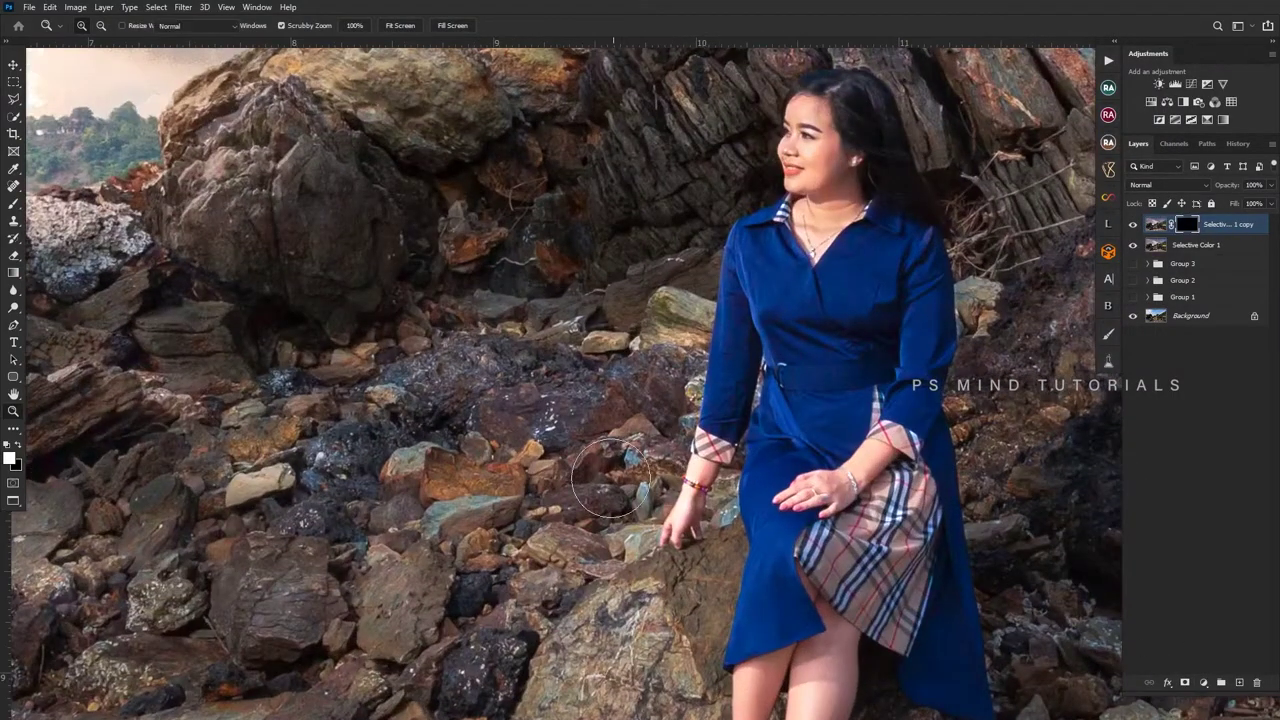
drag(479, 493, 354, 453)
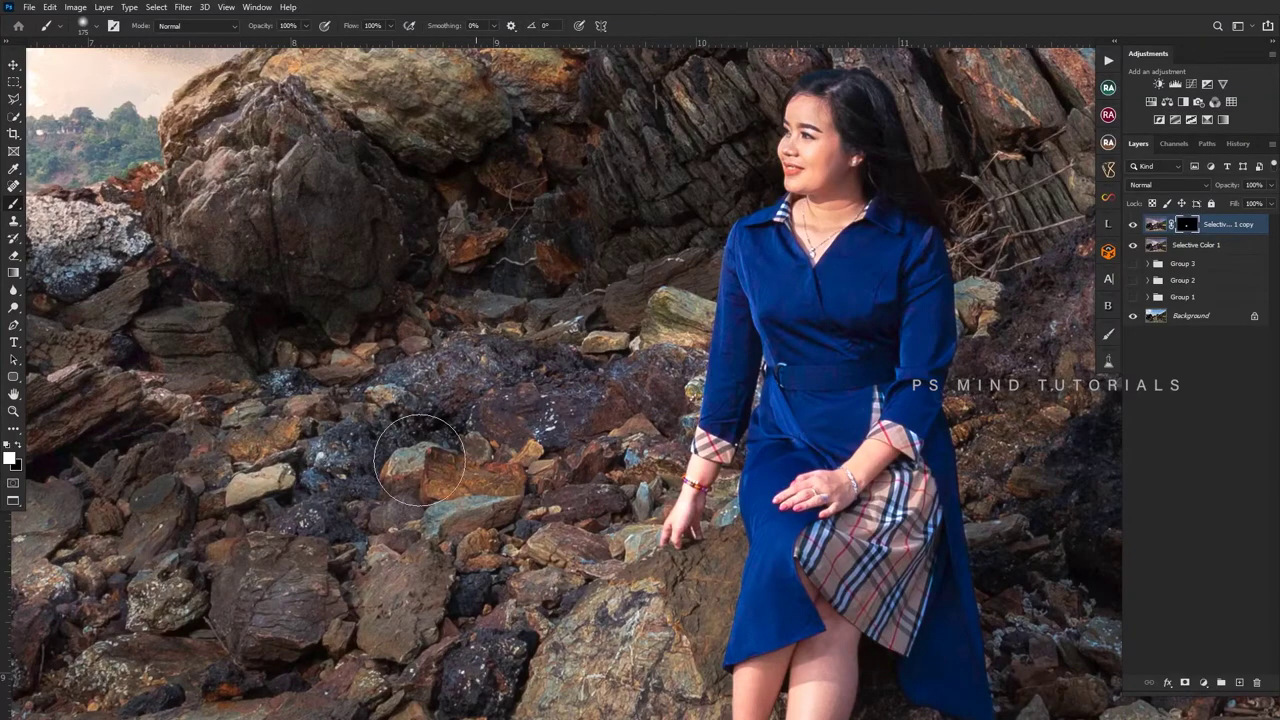
key(bracketleft)
key(bracketleft)
key(bracketleft)
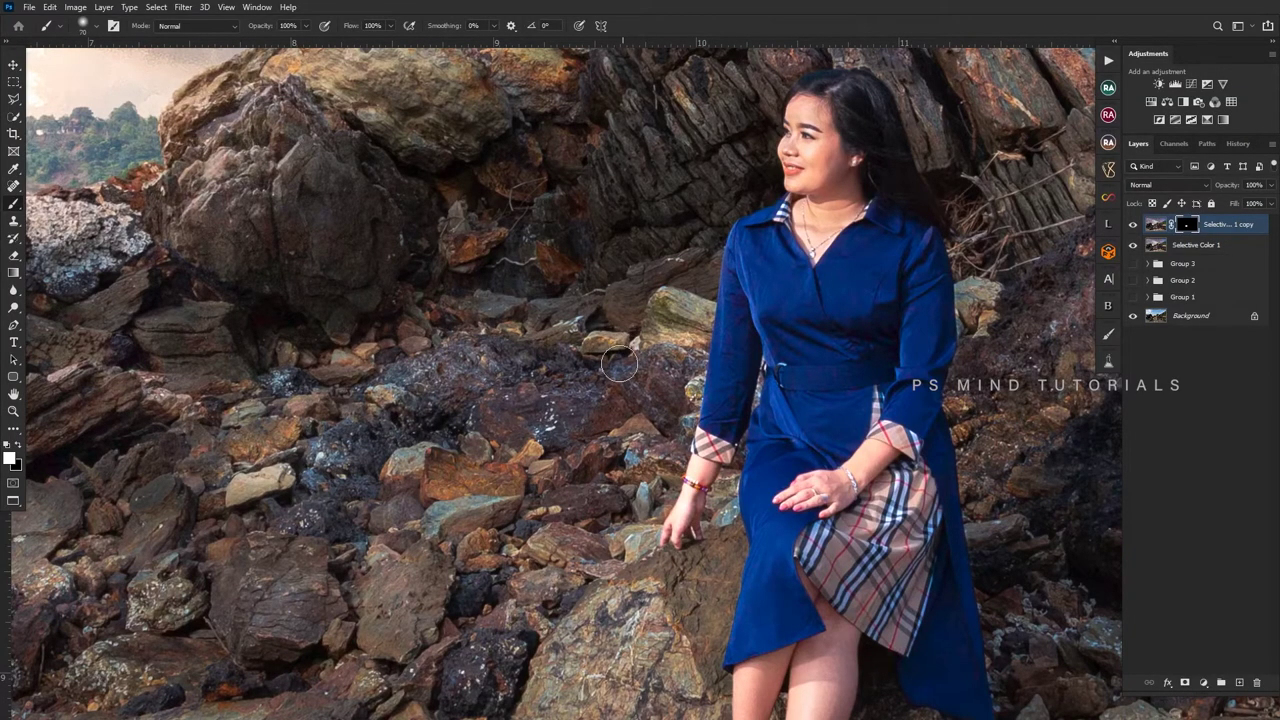
right_click(522, 357)
click(598, 475)
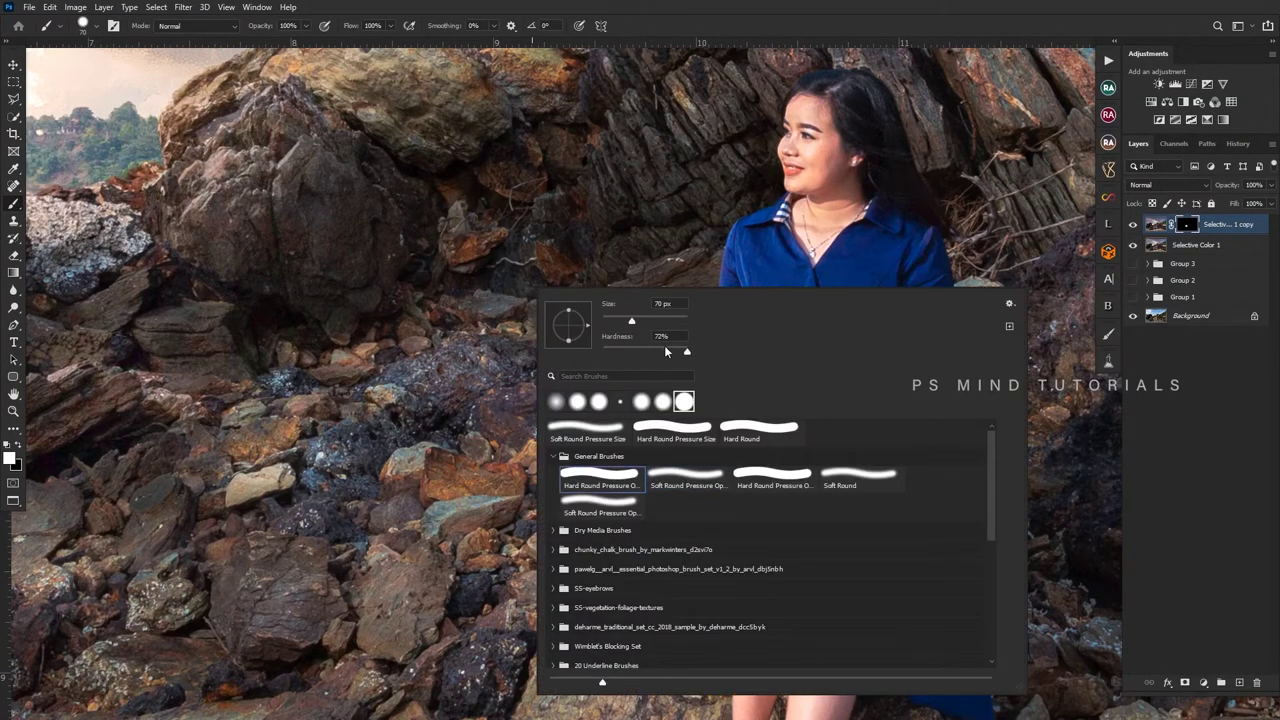
click(495, 365)
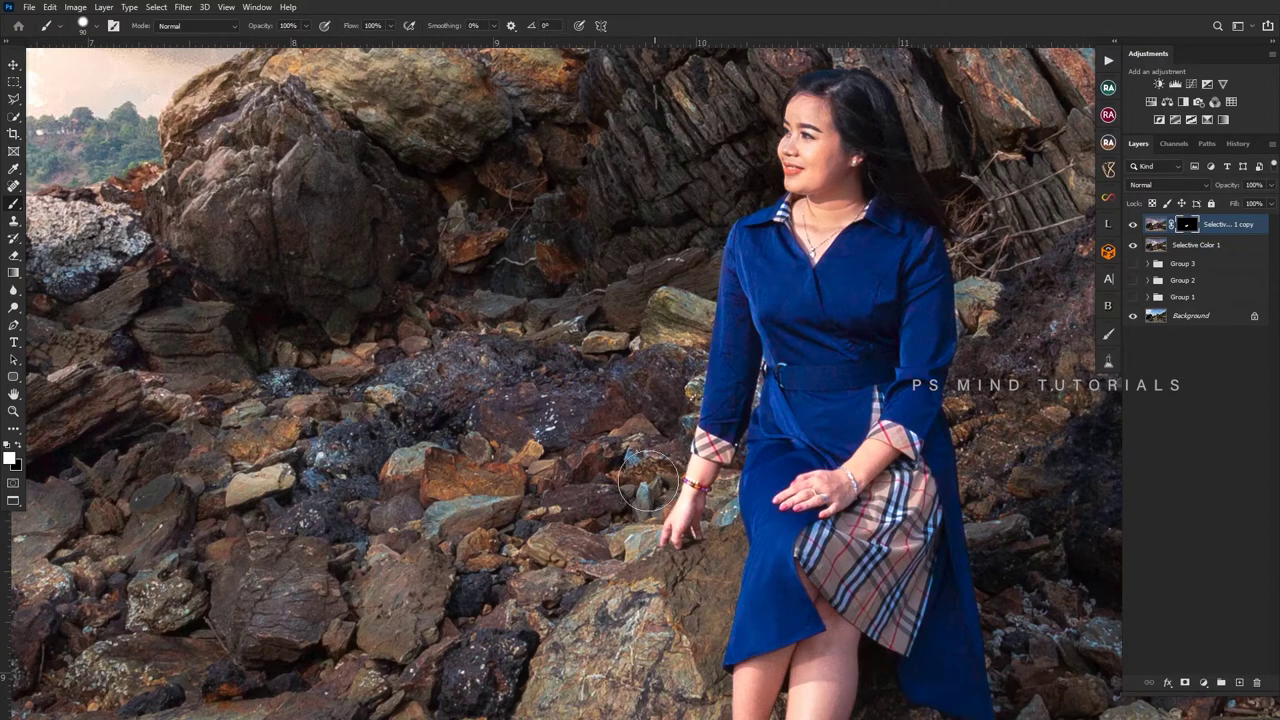
- Resize the brush to 70 and paint the brightening onto the rocks right of the woman
key(bracketright)
key(bracketright)
key(bracketleft)
key(bracketleft)
key(bracketleft)
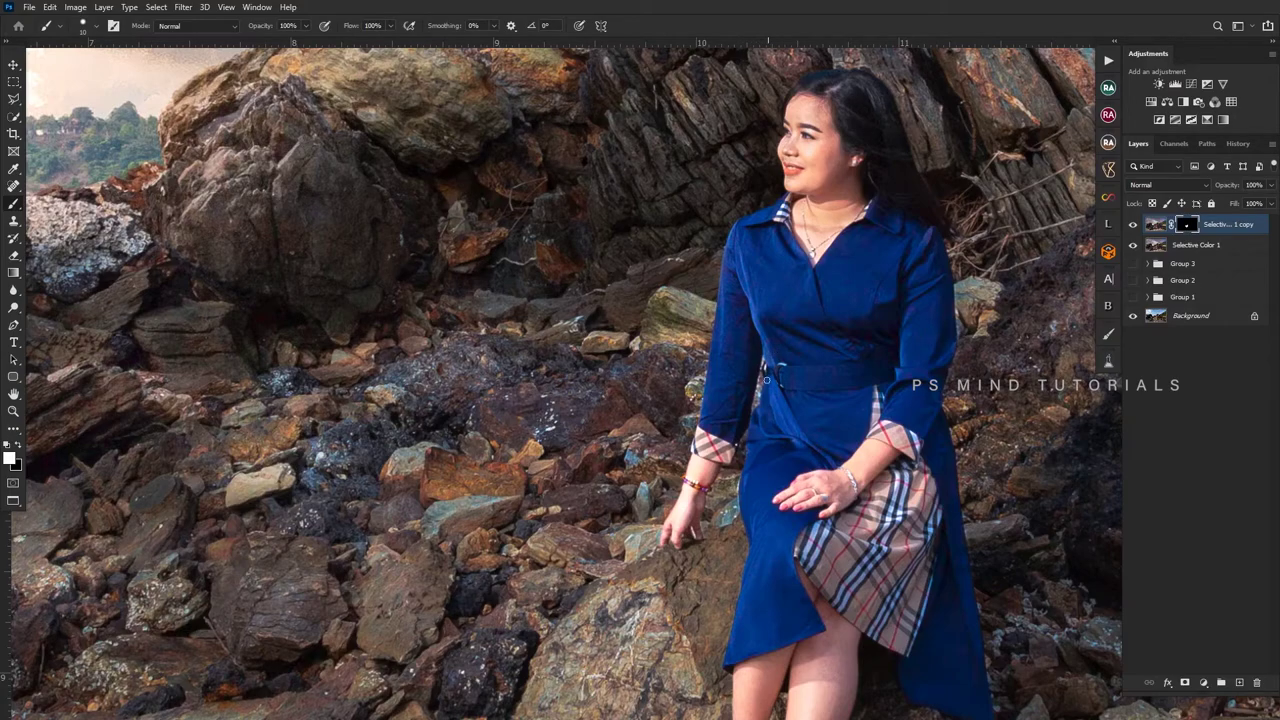
drag(830, 387, 605, 325)
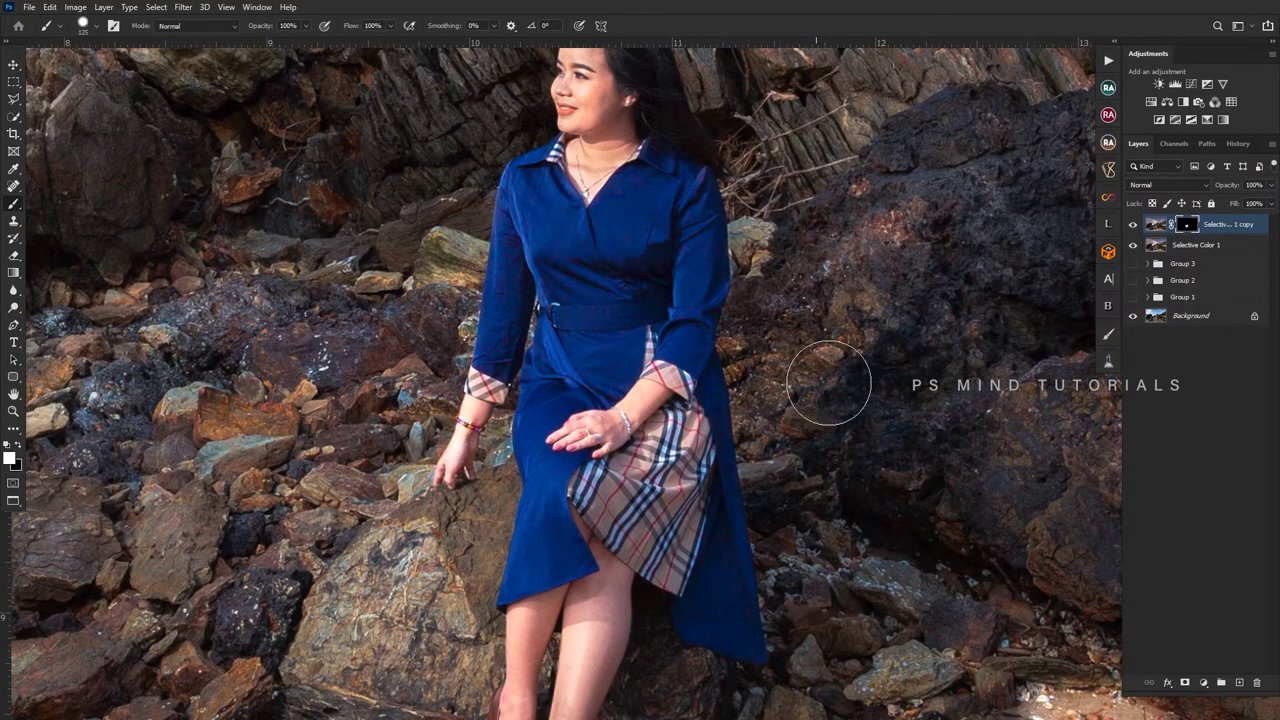
drag(828, 383, 786, 398)
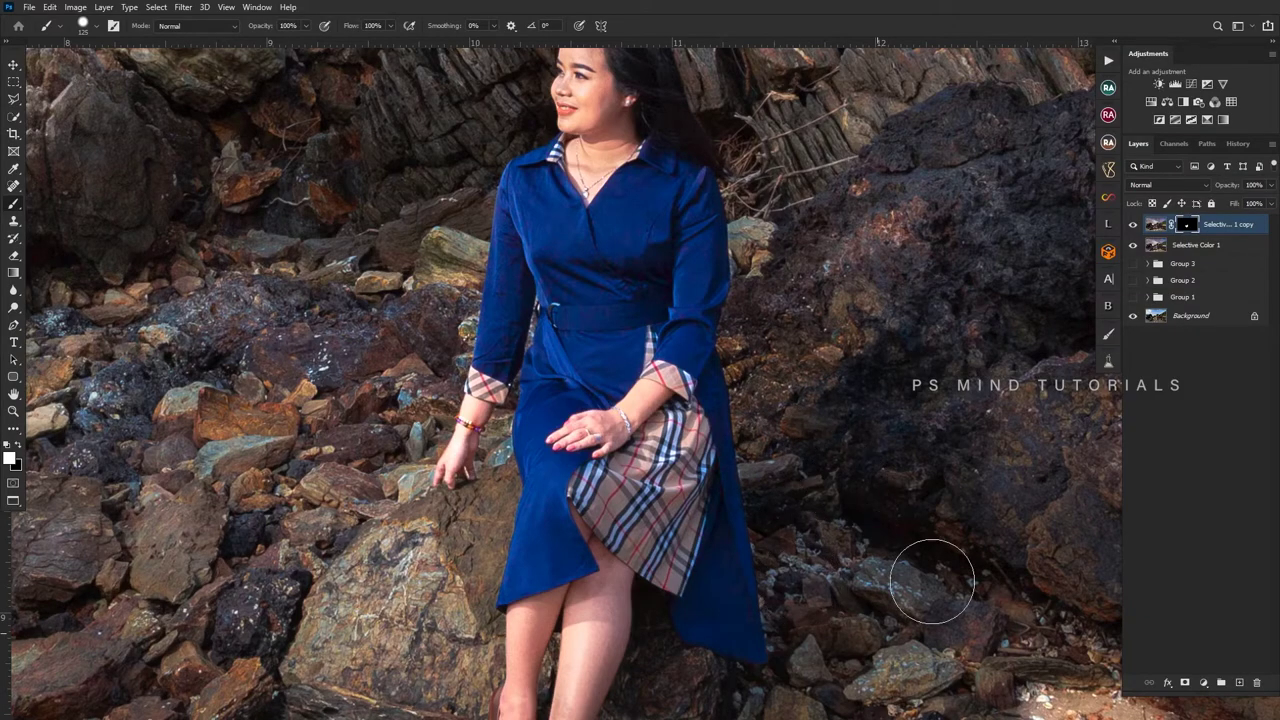
key(z)
key(ctrl+0)
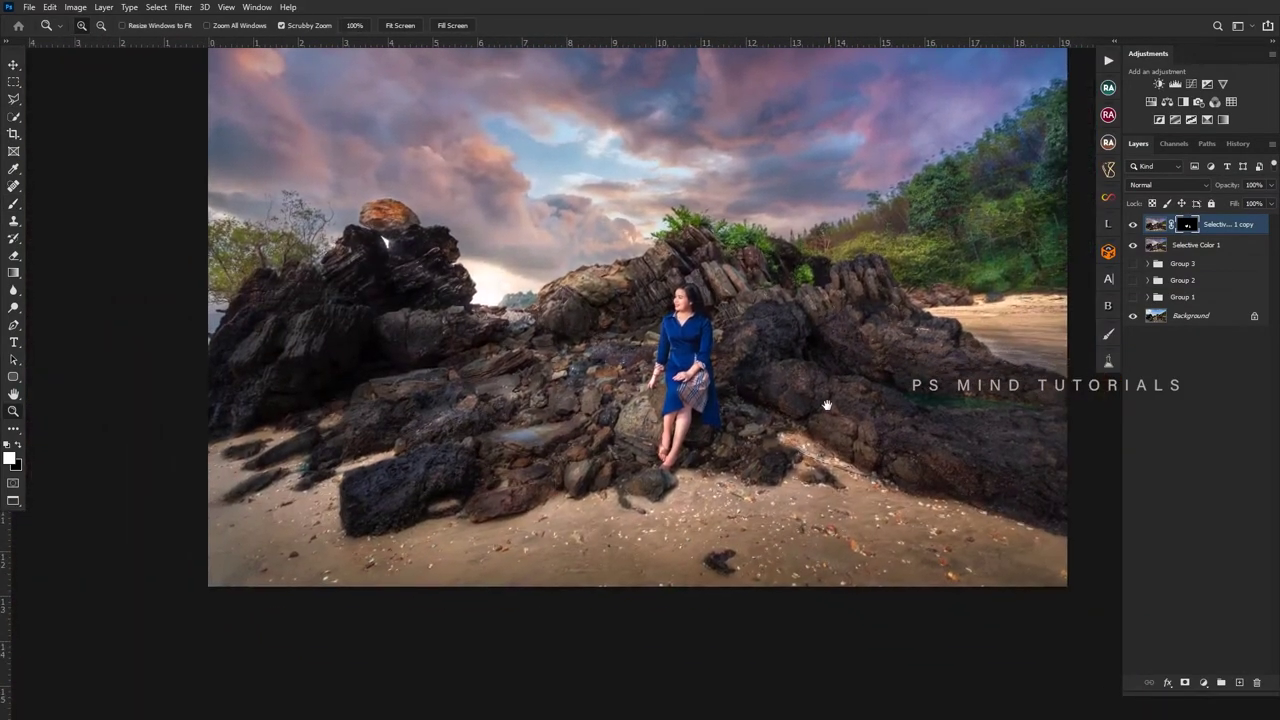
mouse_move(889, 428)
mouse_down()
mouse_move(826, 405)
mouse_move(868, 457)
mouse_move(782, 436)
mouse_up()
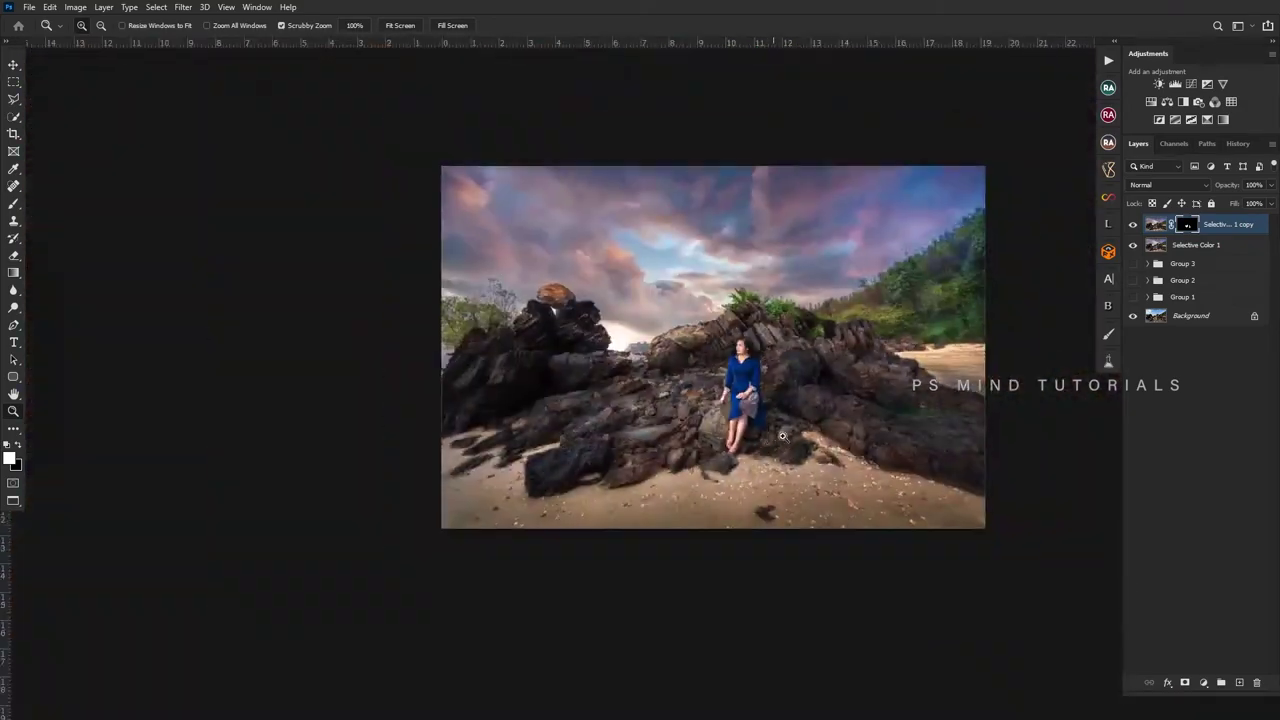
mouse_move(792, 347)
mouse_down()
mouse_move(843, 375)
mouse_move(816, 376)
mouse_up()
drag(697, 367, 745, 382)
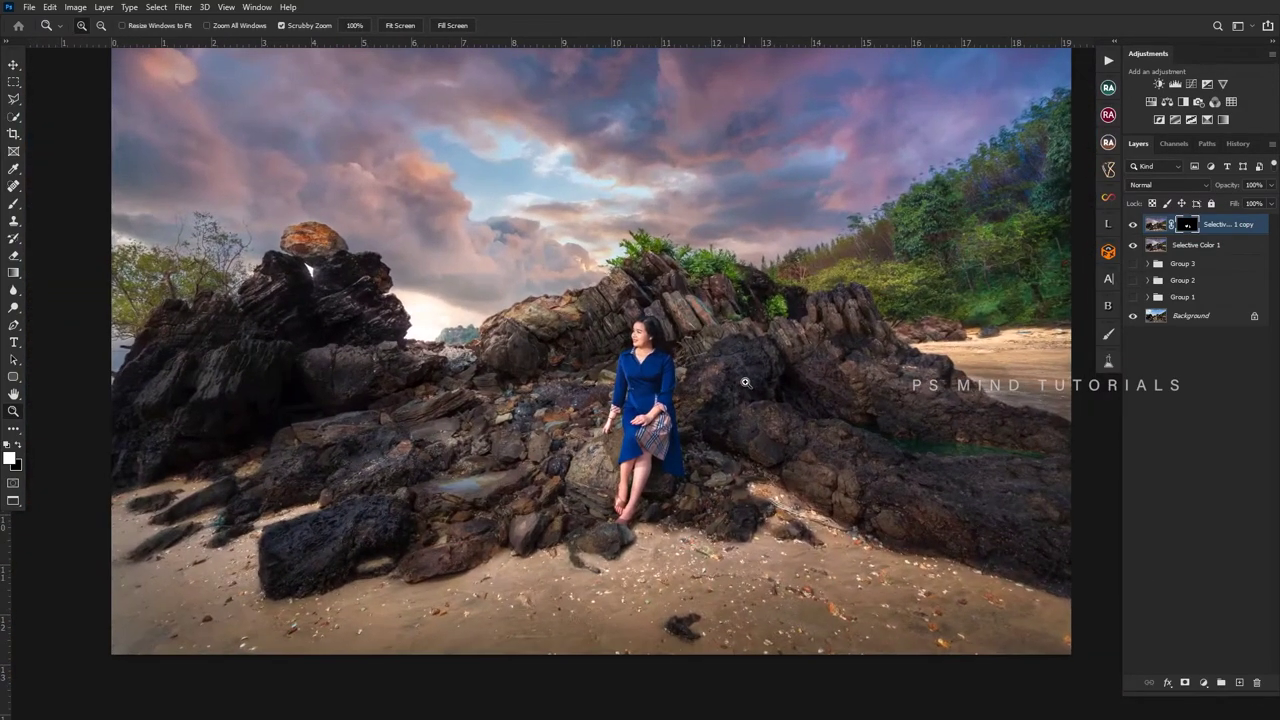
drag(733, 519, 736, 593)
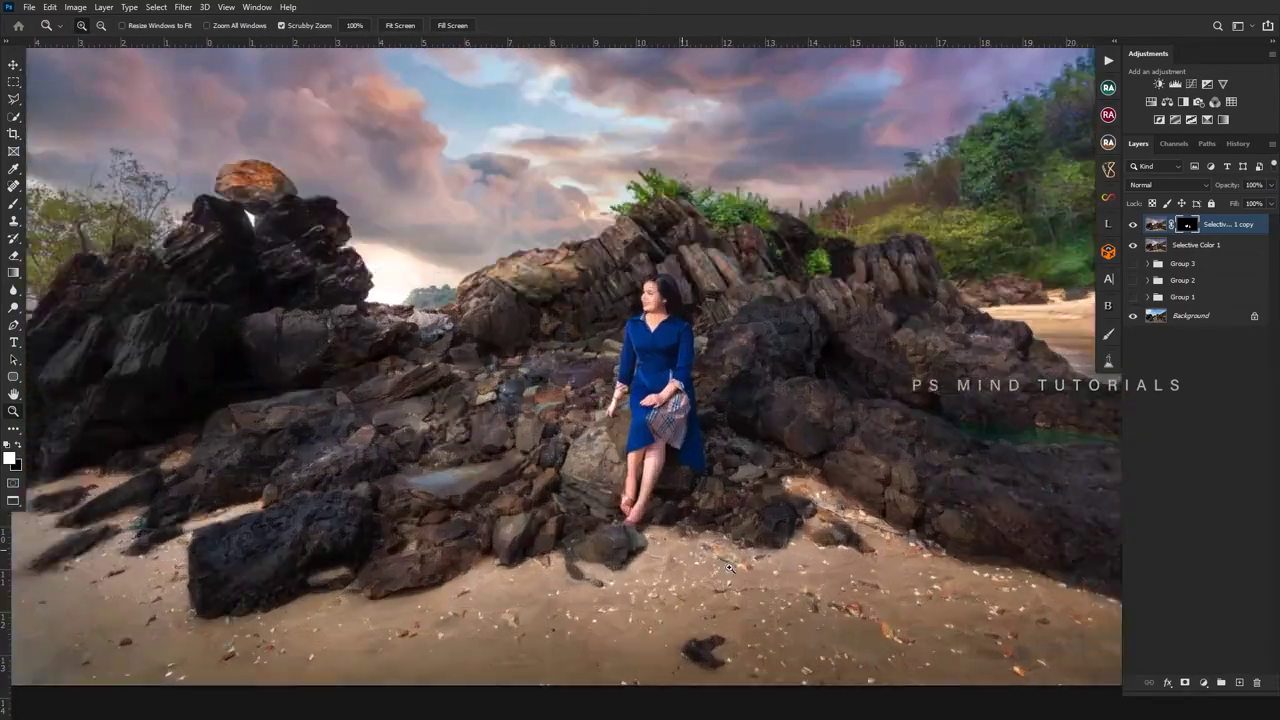
drag(667, 538, 730, 540)
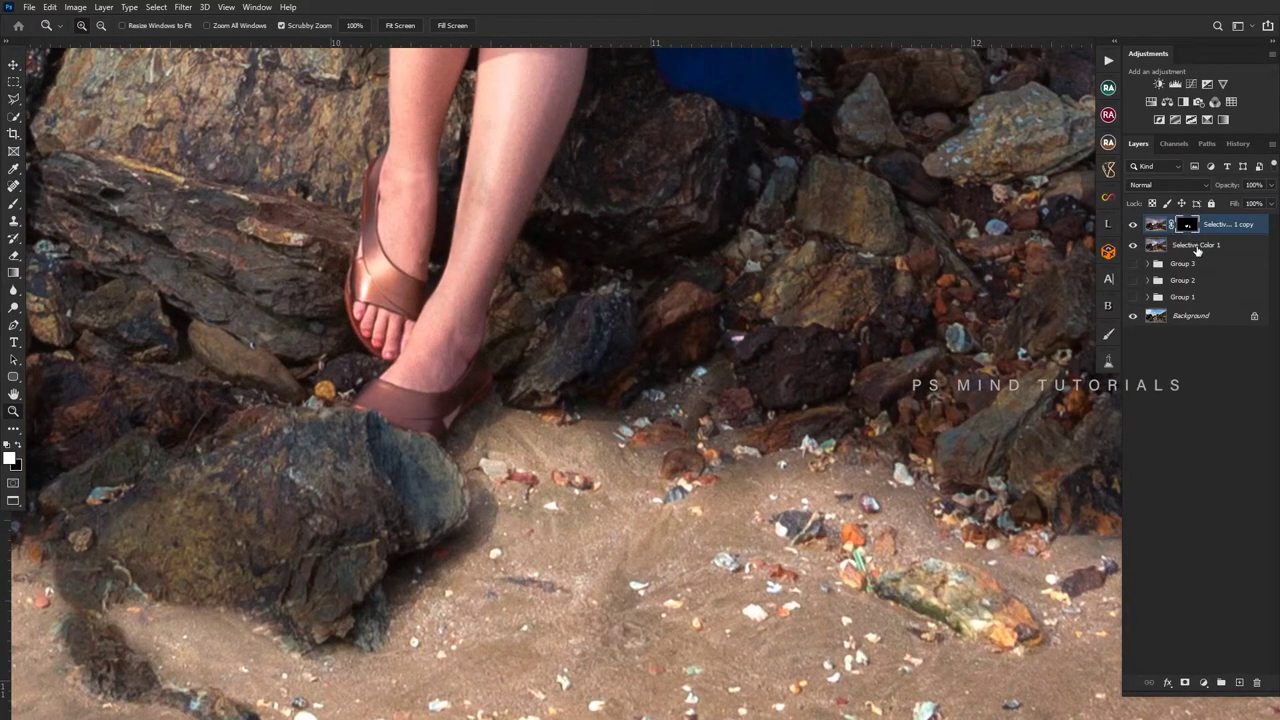
shift+click(1197, 247)
key(ctrl+e)
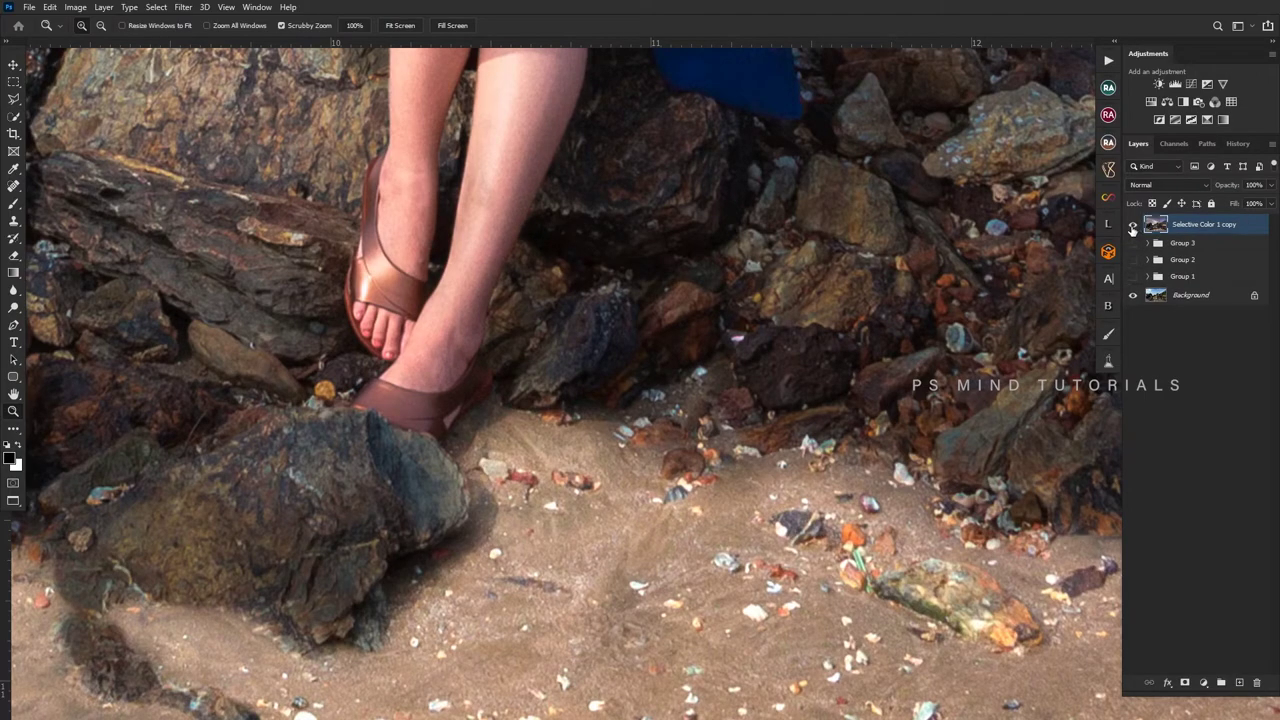
click(1133, 224)
click(1133, 224)
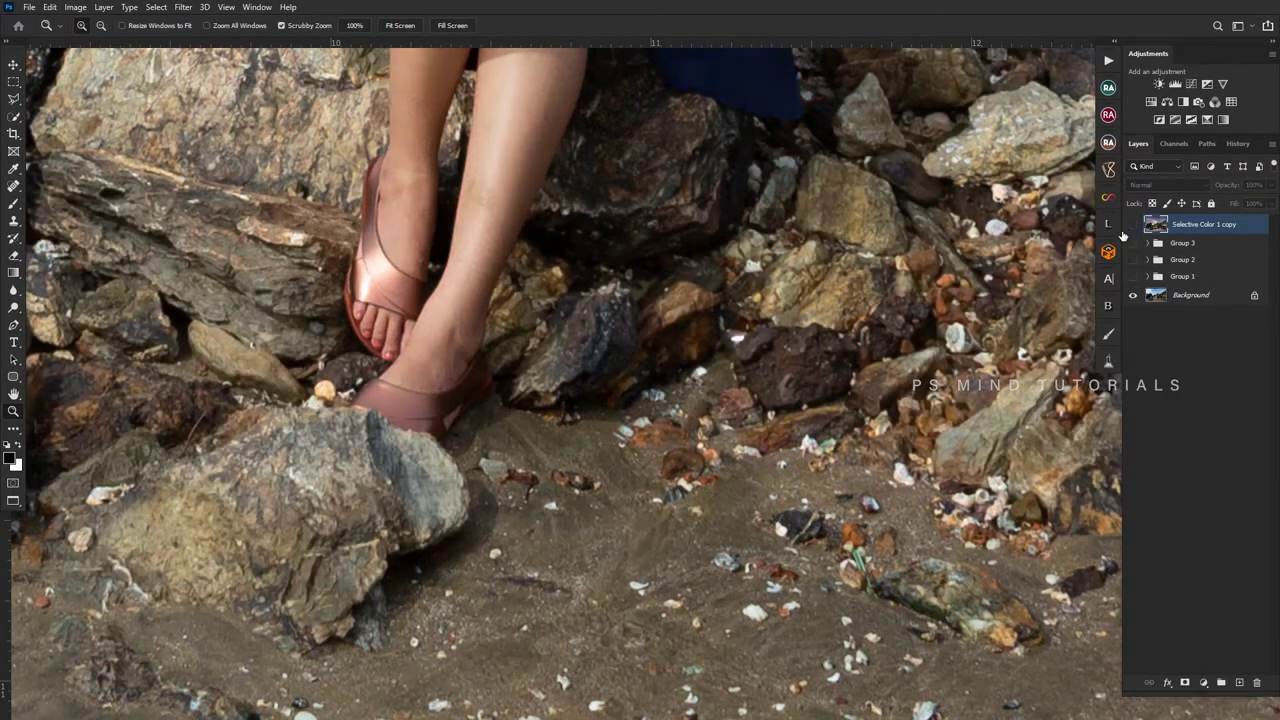
key(ctrl+0)
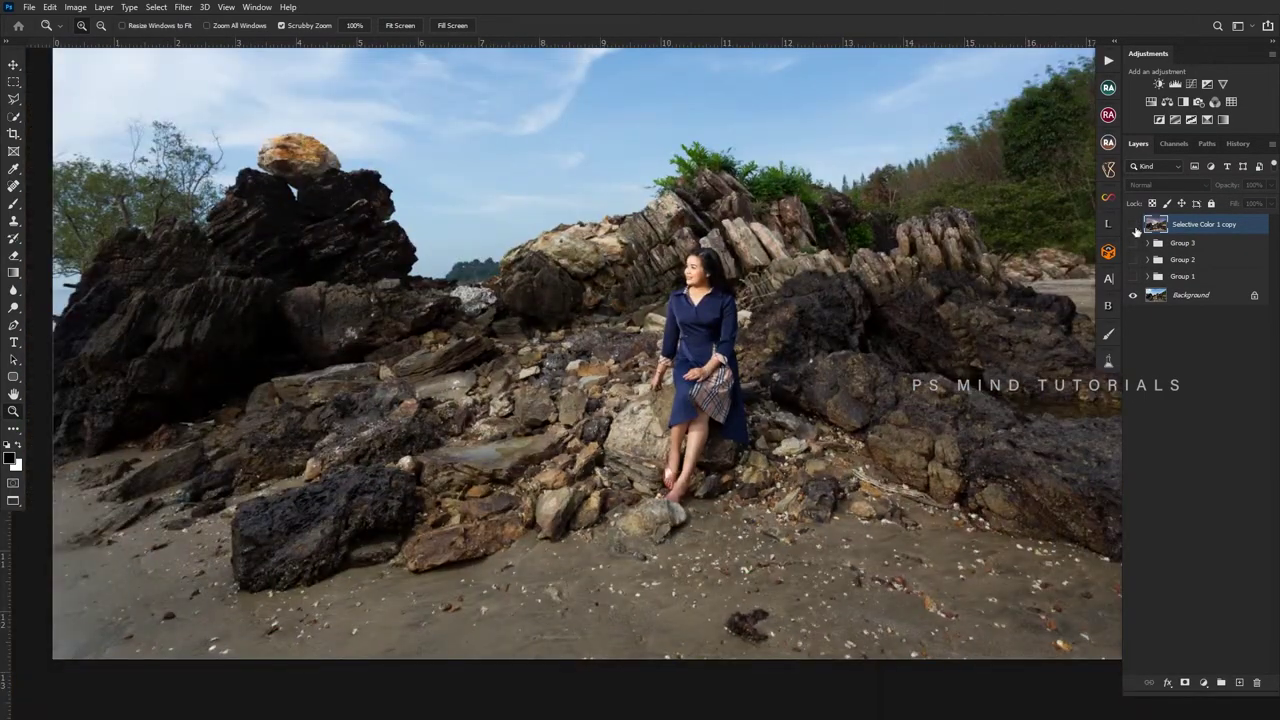
click(1133, 224)
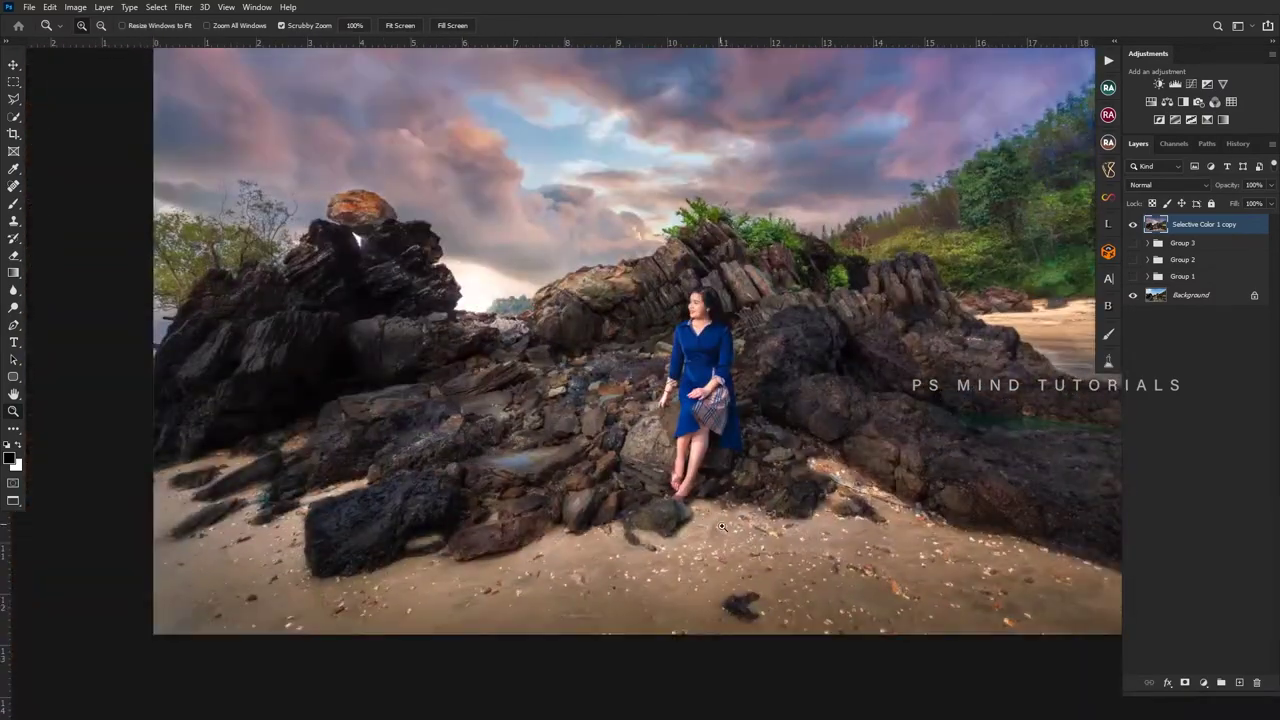
drag(752, 541, 773, 514)
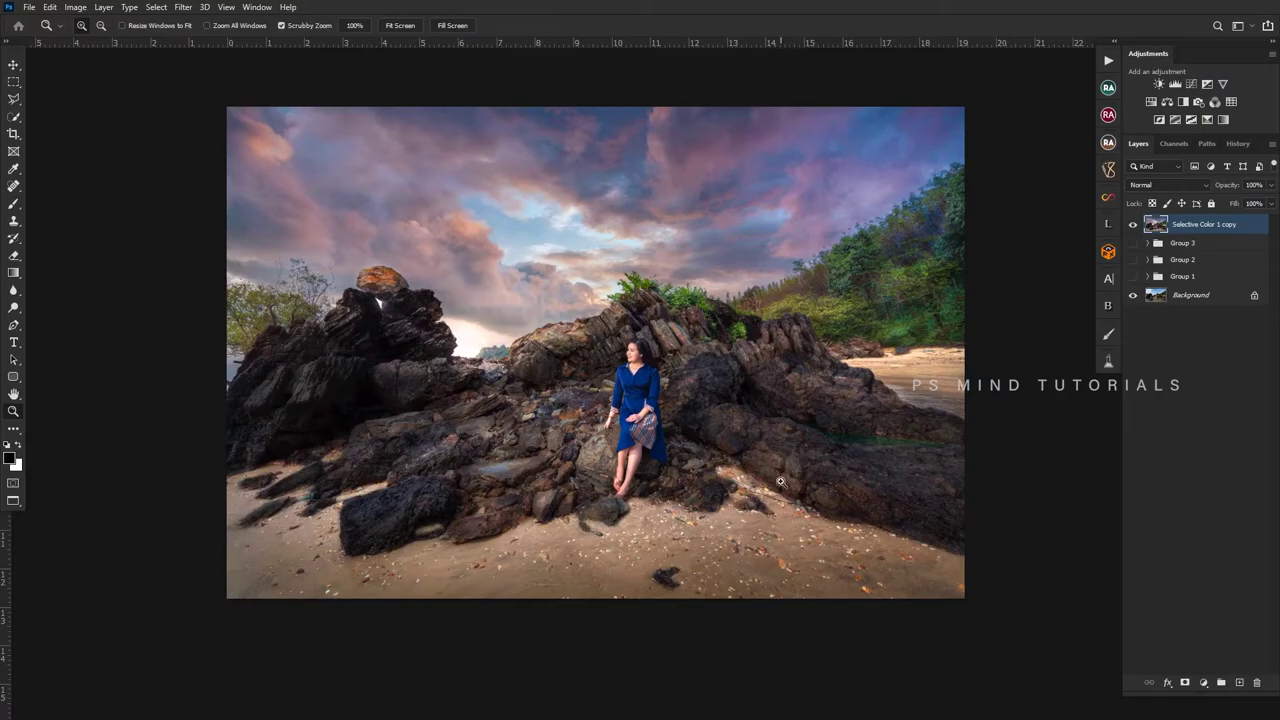
drag(783, 511, 755, 492)
mouse_move(829, 541)
mouse_down()
mouse_move(844, 539)
mouse_move(803, 484)
mouse_move(842, 538)
mouse_move(865, 467)
mouse_up()
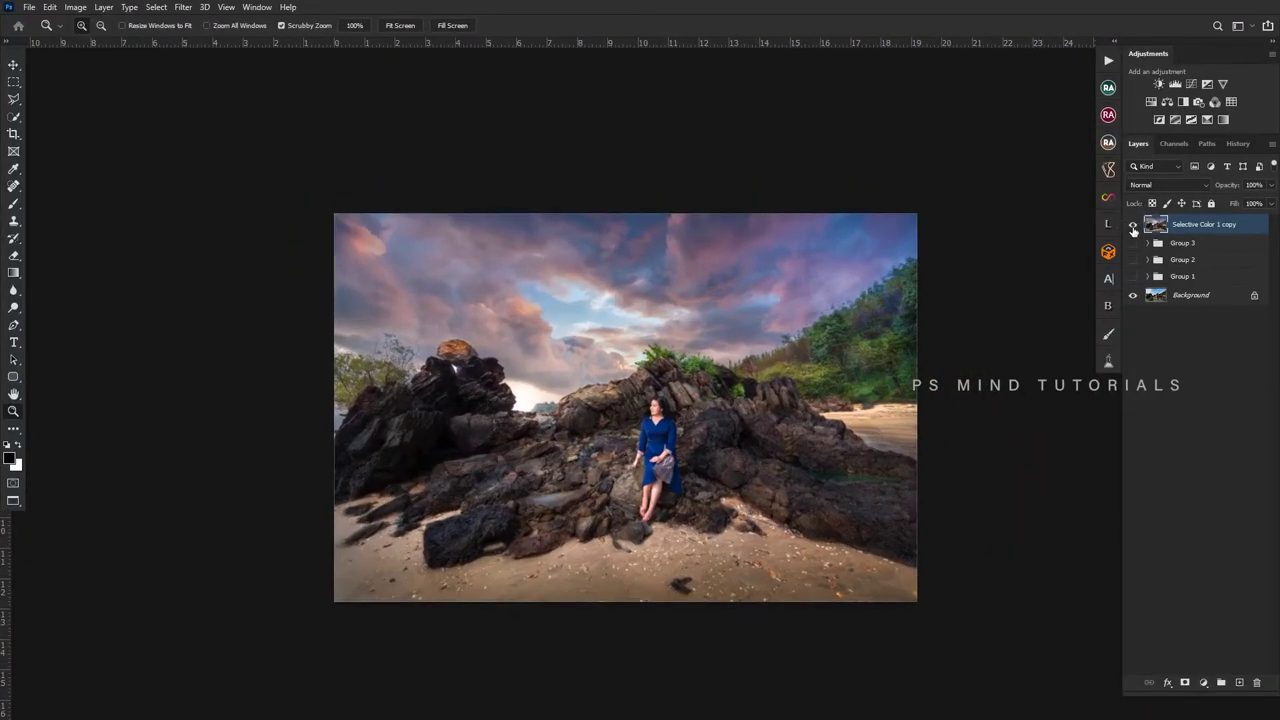
- Toggle the top layer's visibility repeatedly to compare the edit with the original photo
click(1133, 227)
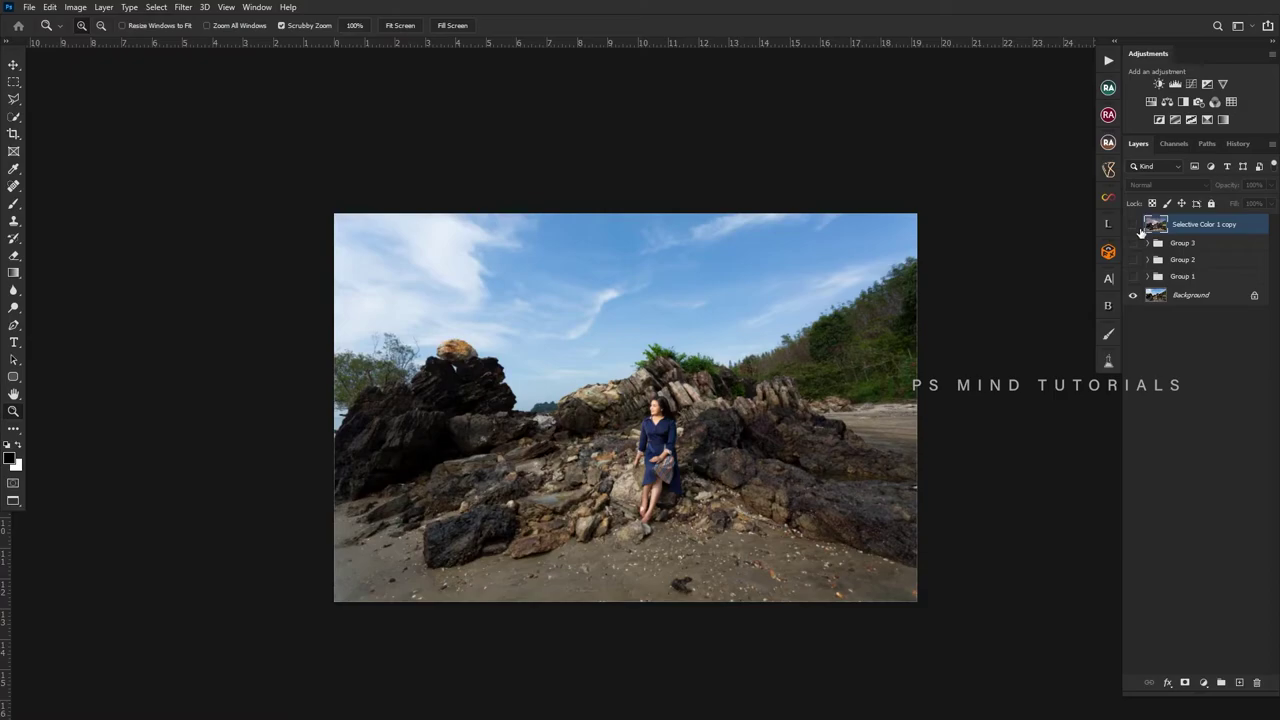
click(1137, 227)
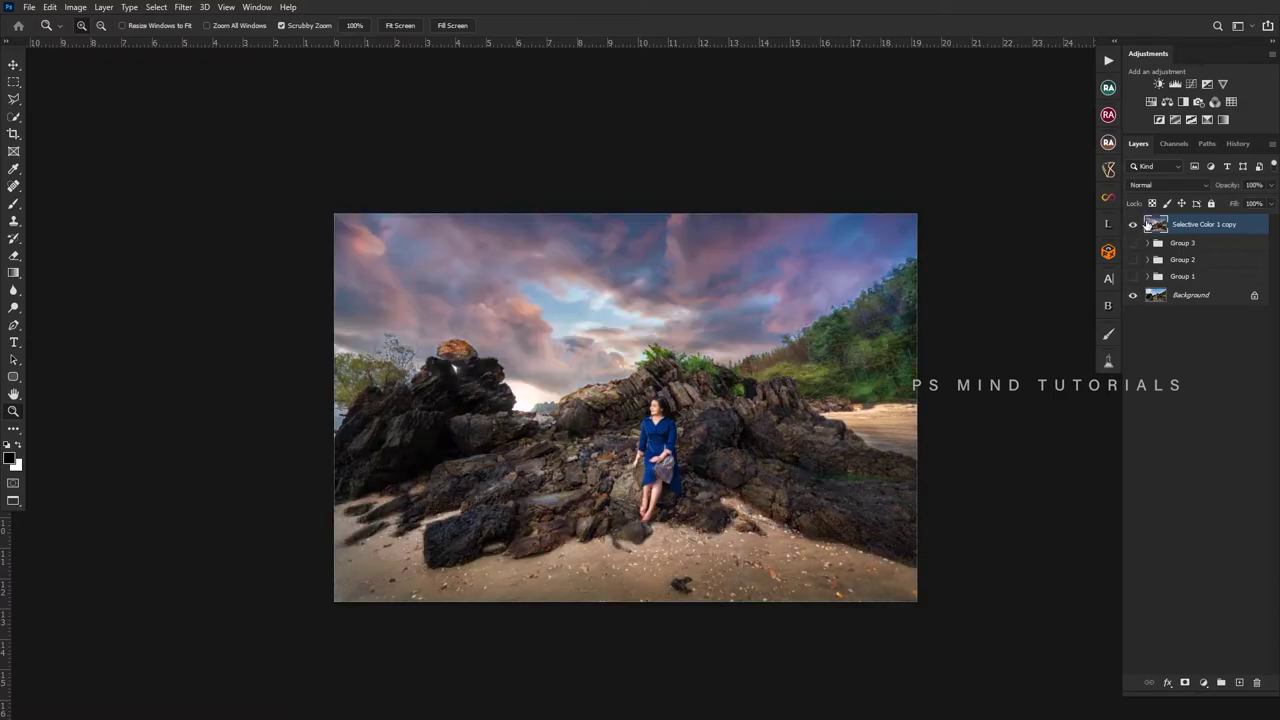
click(1134, 227)
click(1137, 227)
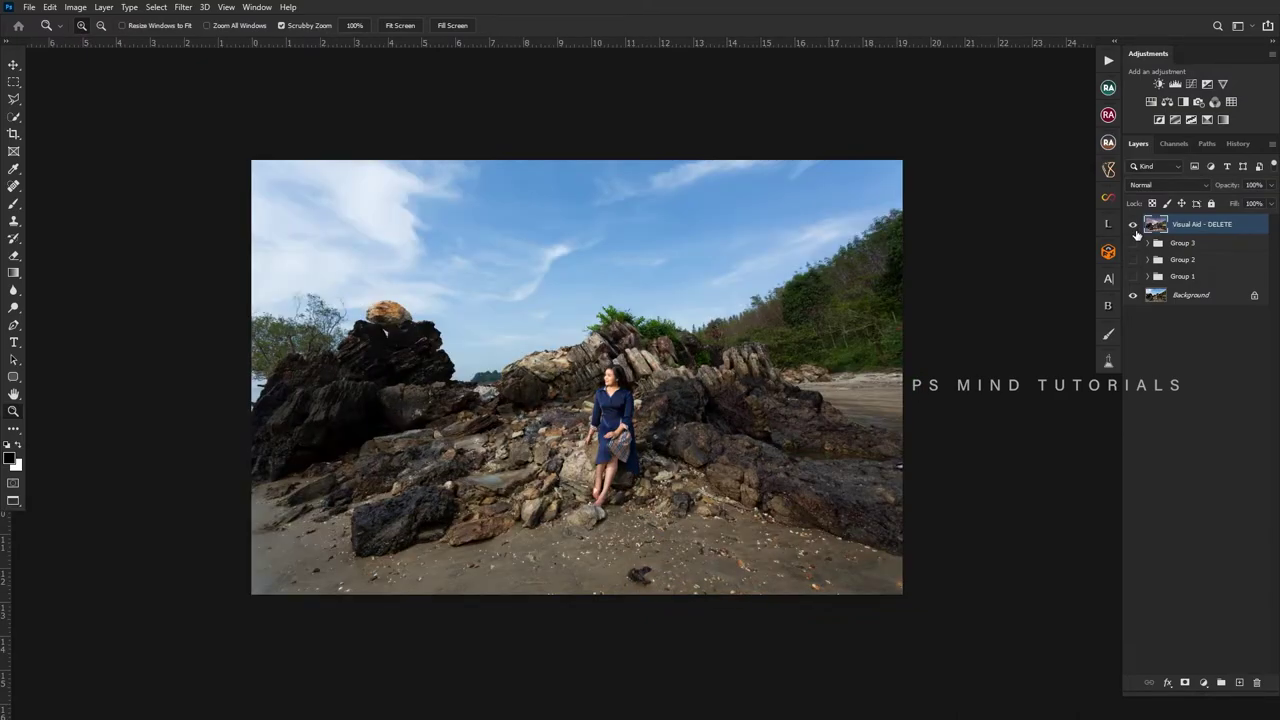
click(1136, 228)
click(1135, 228)
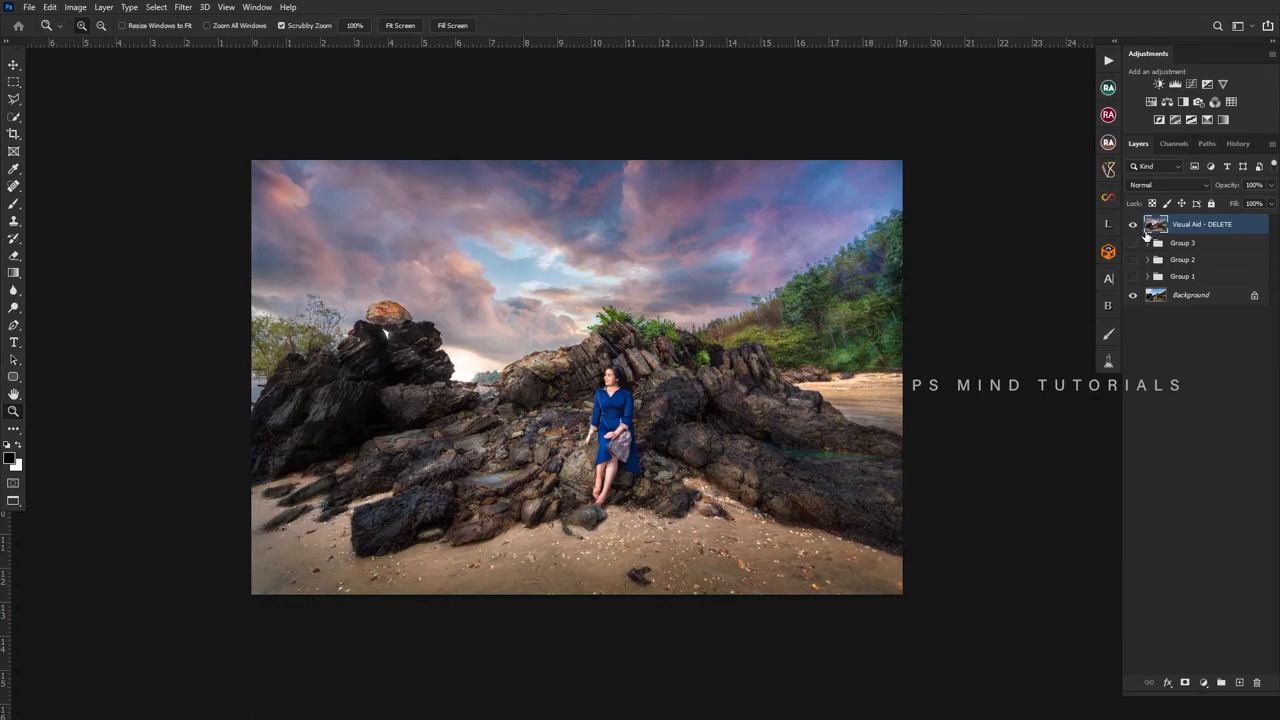
- Duplicate the 'Visual Aid - DELETE' layer and open the Camera Raw Filter on the copy
double_click(1146, 232)
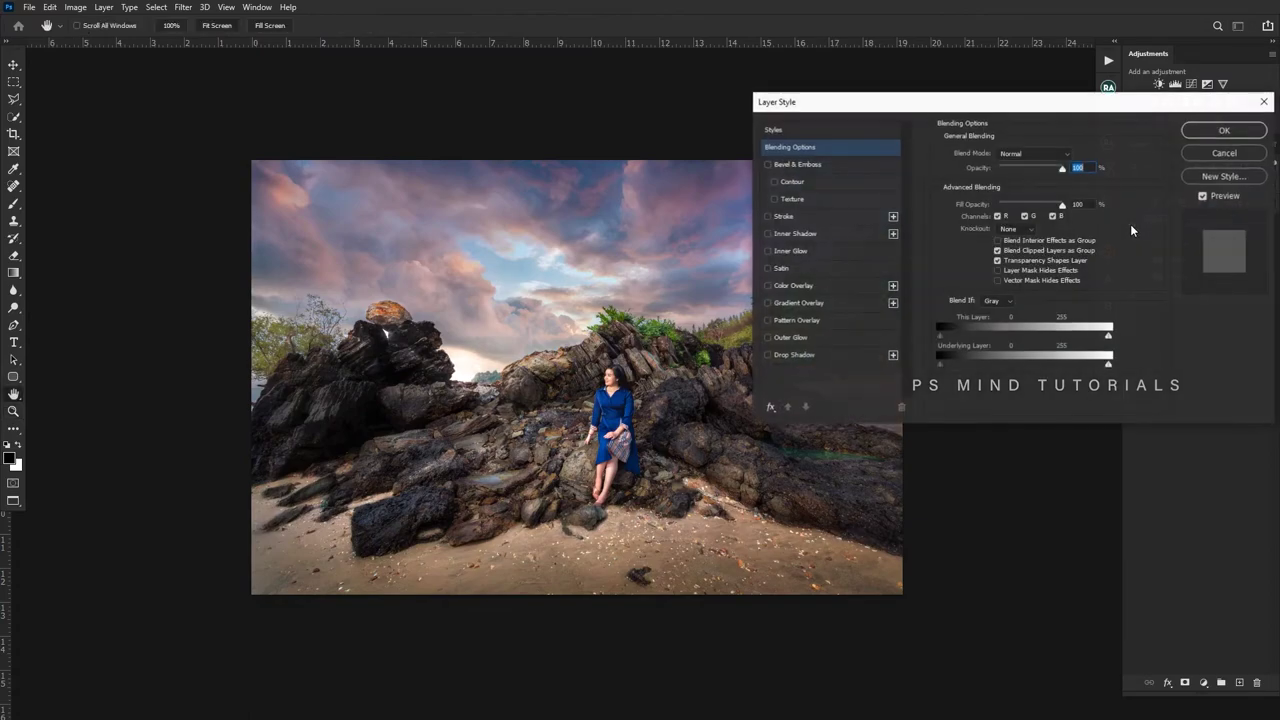
click(1192, 158)
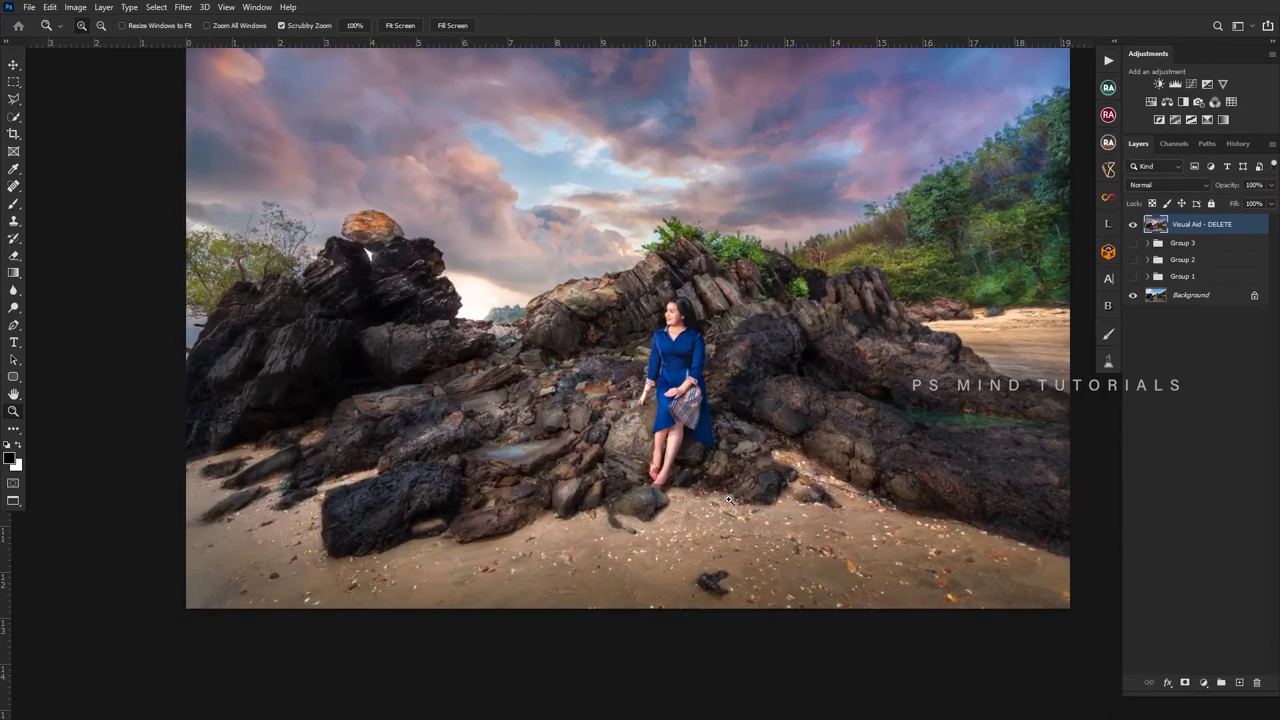
key(ctrl+j)
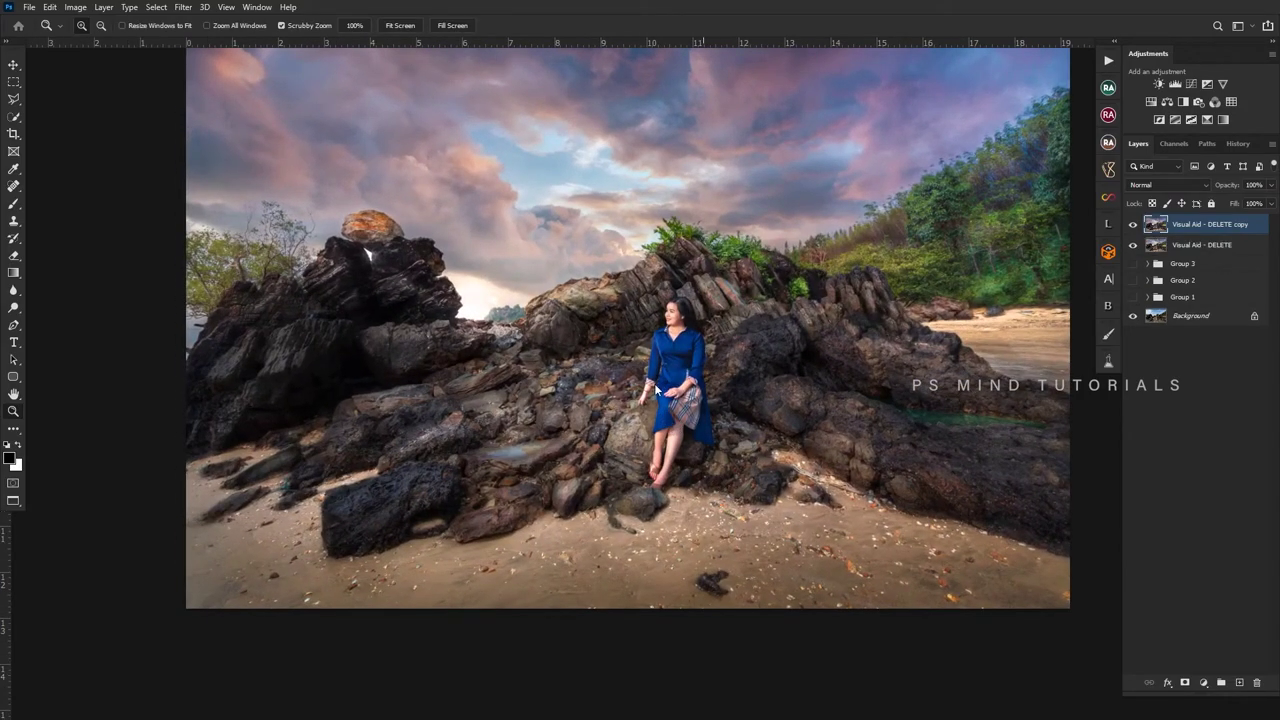
key(shift+ctrl+a)
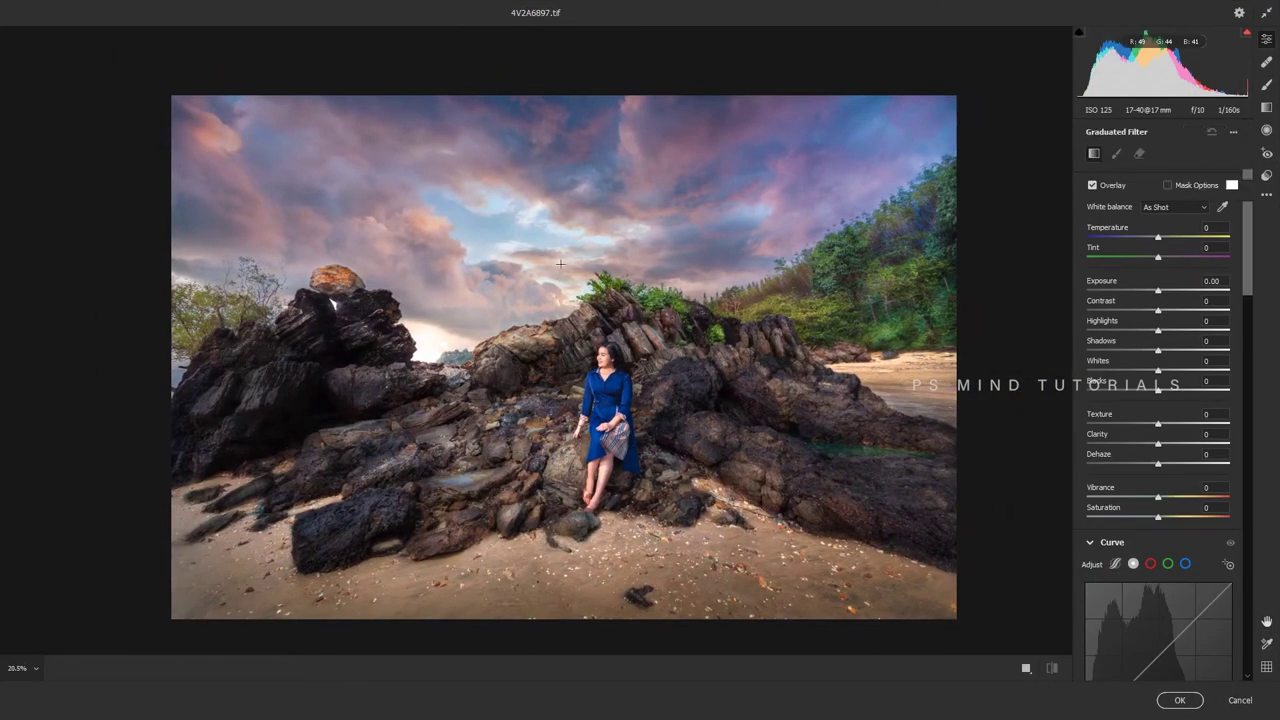
- Lay a graduated filter from the sky down to the woman and reset its adjustments
drag(590, 156, 550, 436)
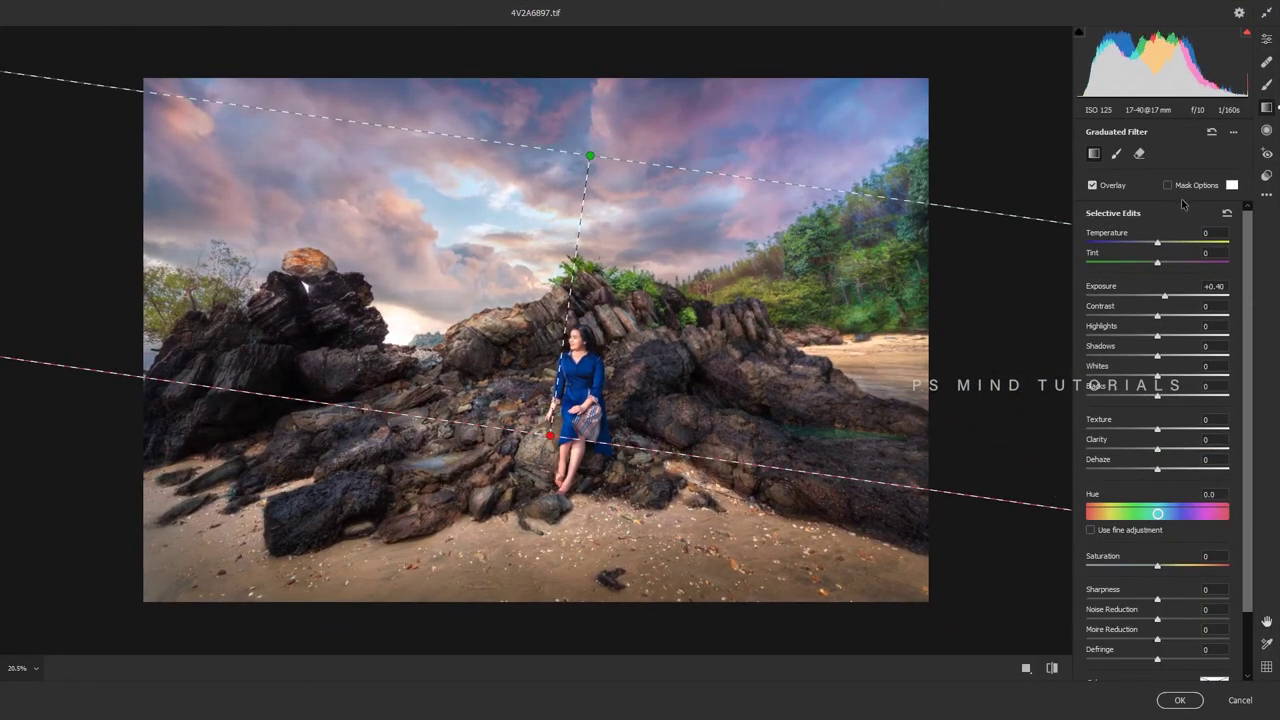
click(1227, 213)
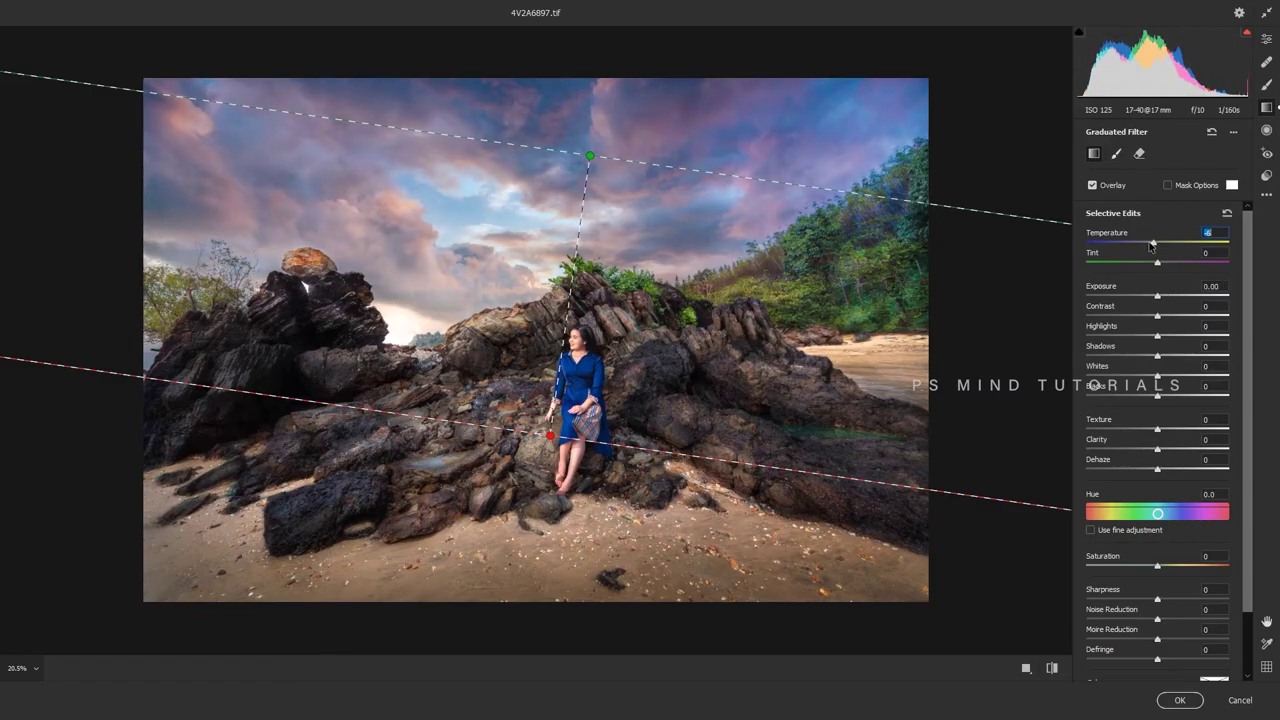
click(1139, 154)
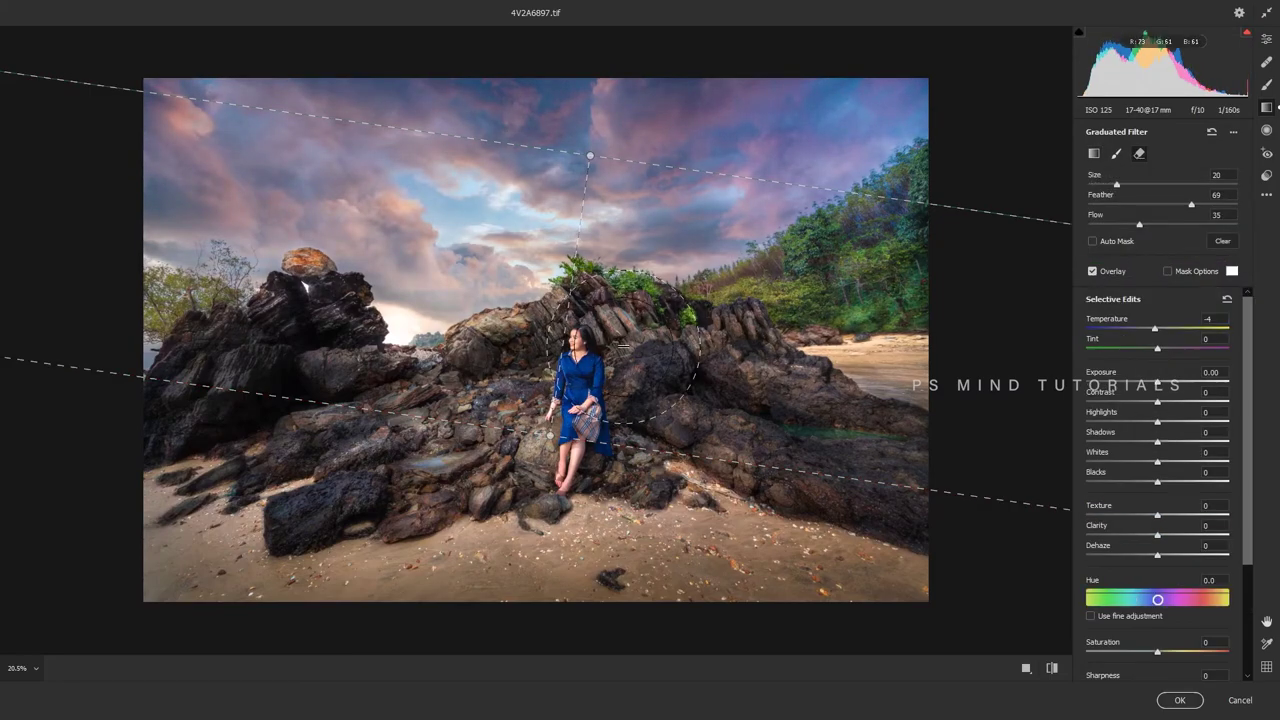
click(1266, 107)
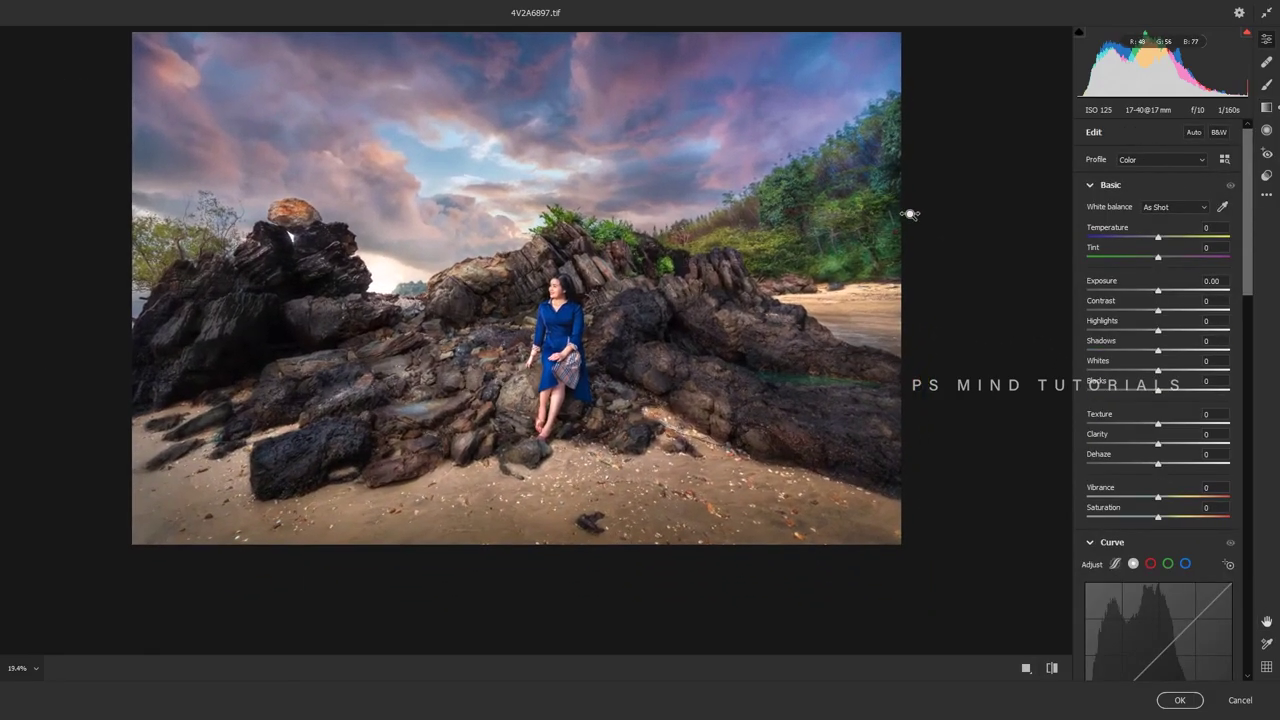
scroll(872, 240, down, 2)
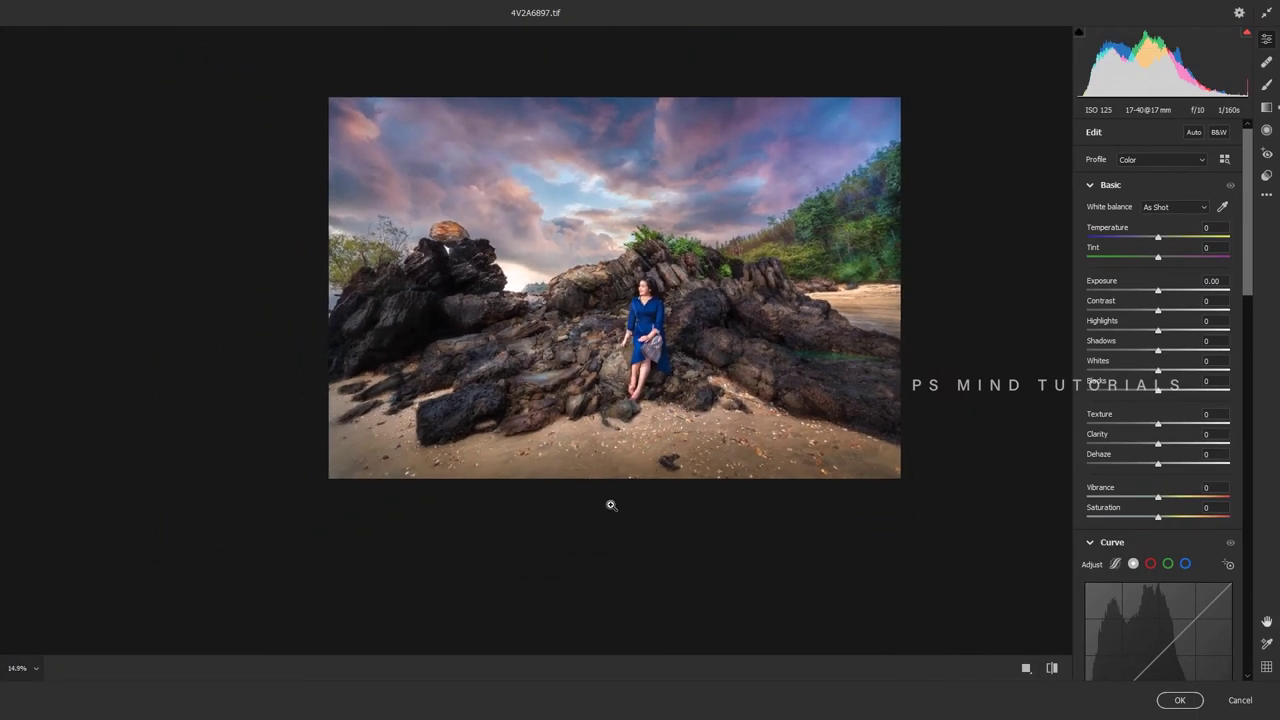
- Draw a large radial filter around the woman and rocks, darkening outside it to -0.30 exposure
key(j)
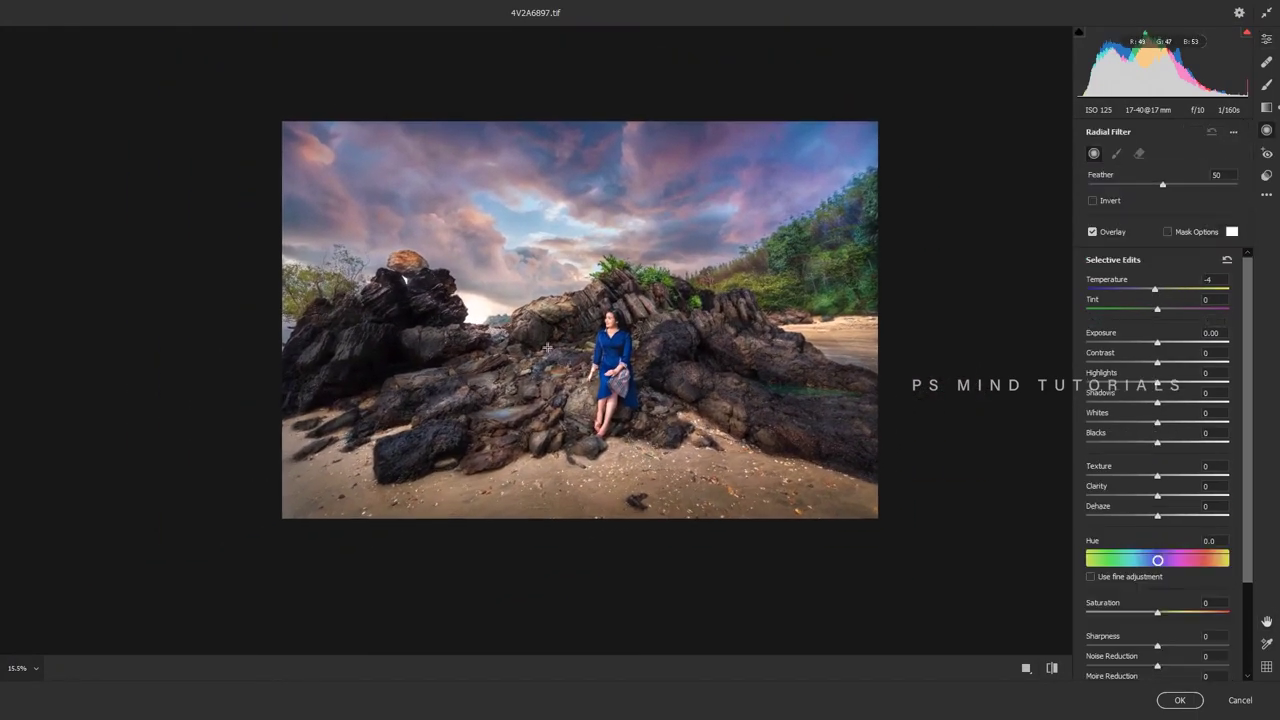
mouse_move(460, 331)
mouse_down()
mouse_move(777, 479)
mouse_move(766, 408)
mouse_up()
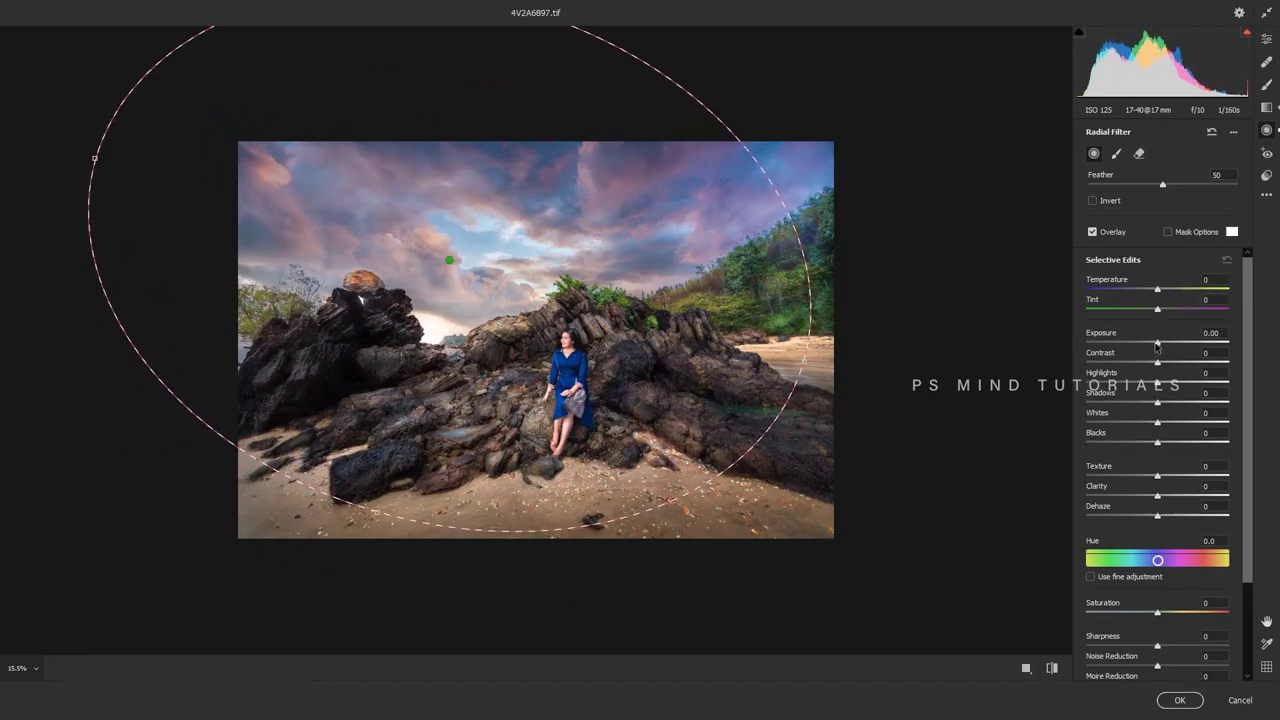
drag(1156, 343, 1152, 344)
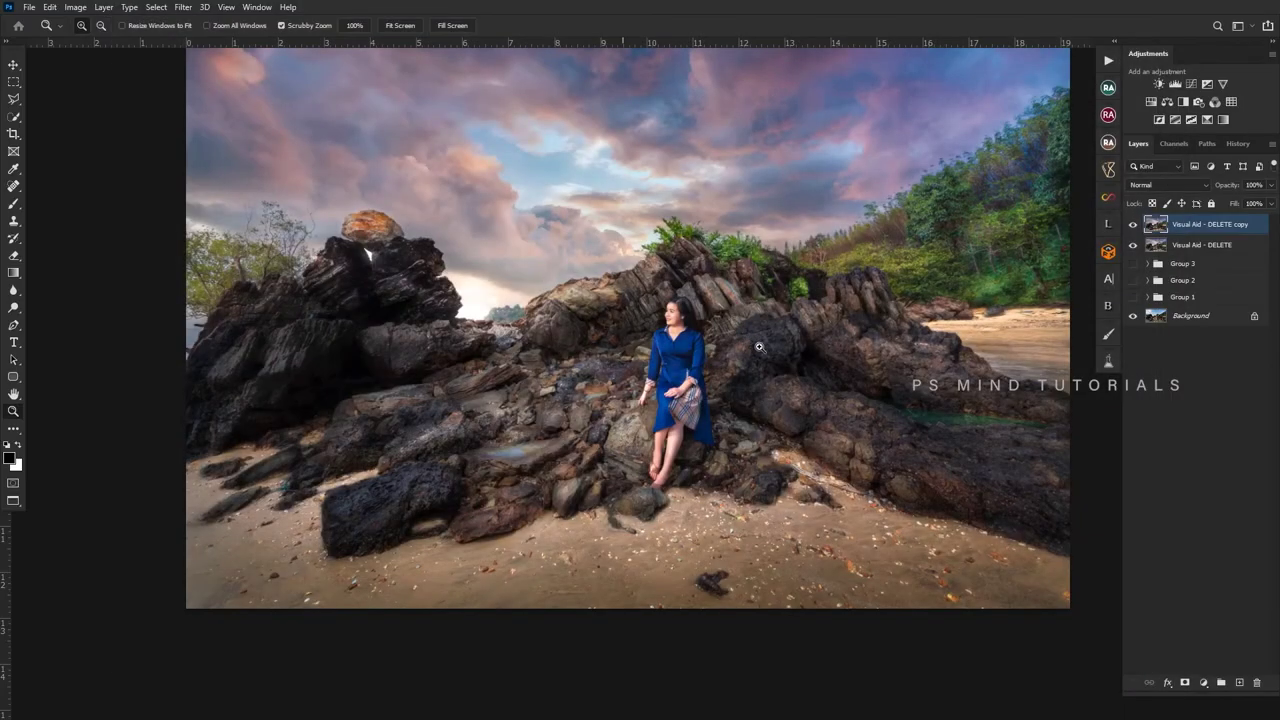
drag(759, 347, 719, 372)
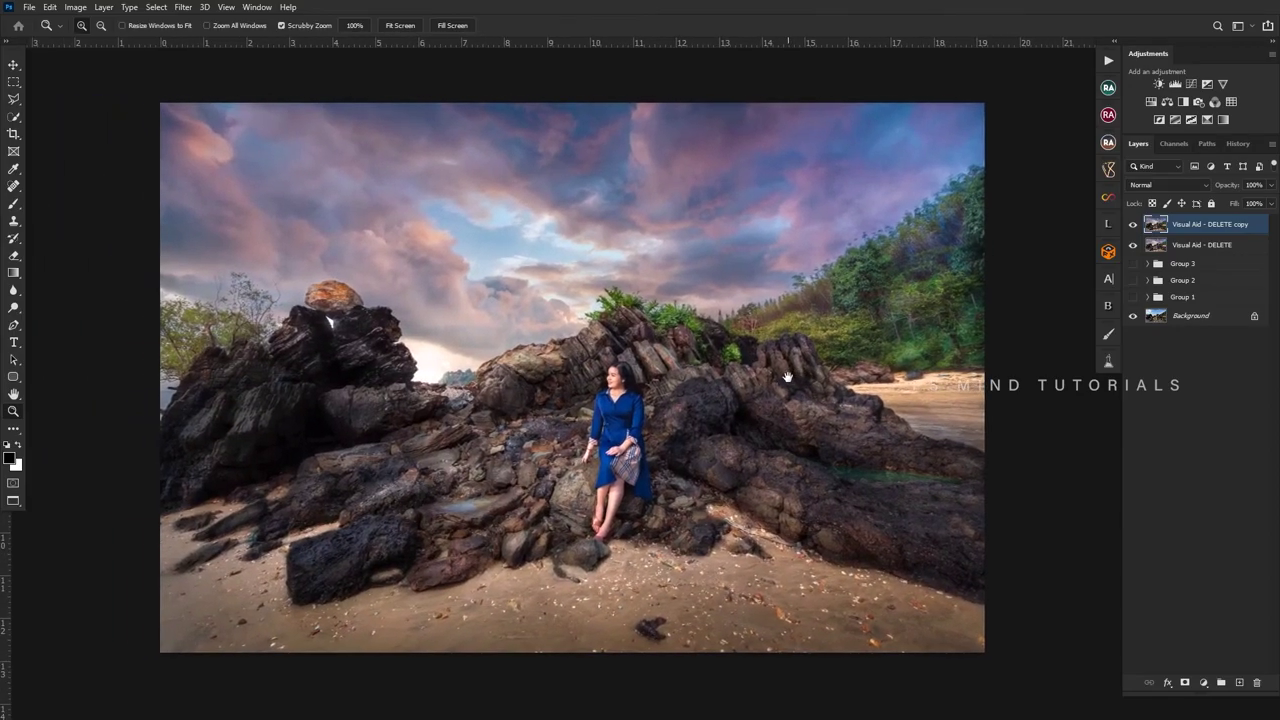
drag(660, 390, 768, 410)
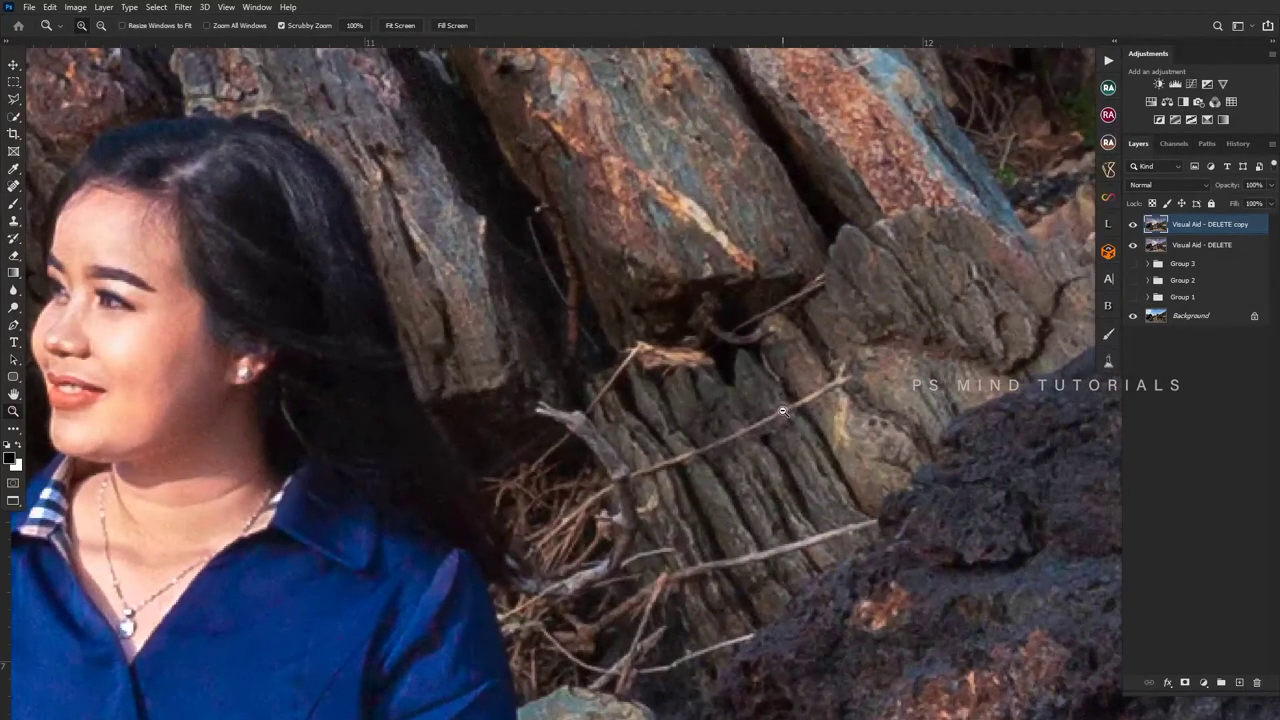
scroll(768, 410, up, 2)
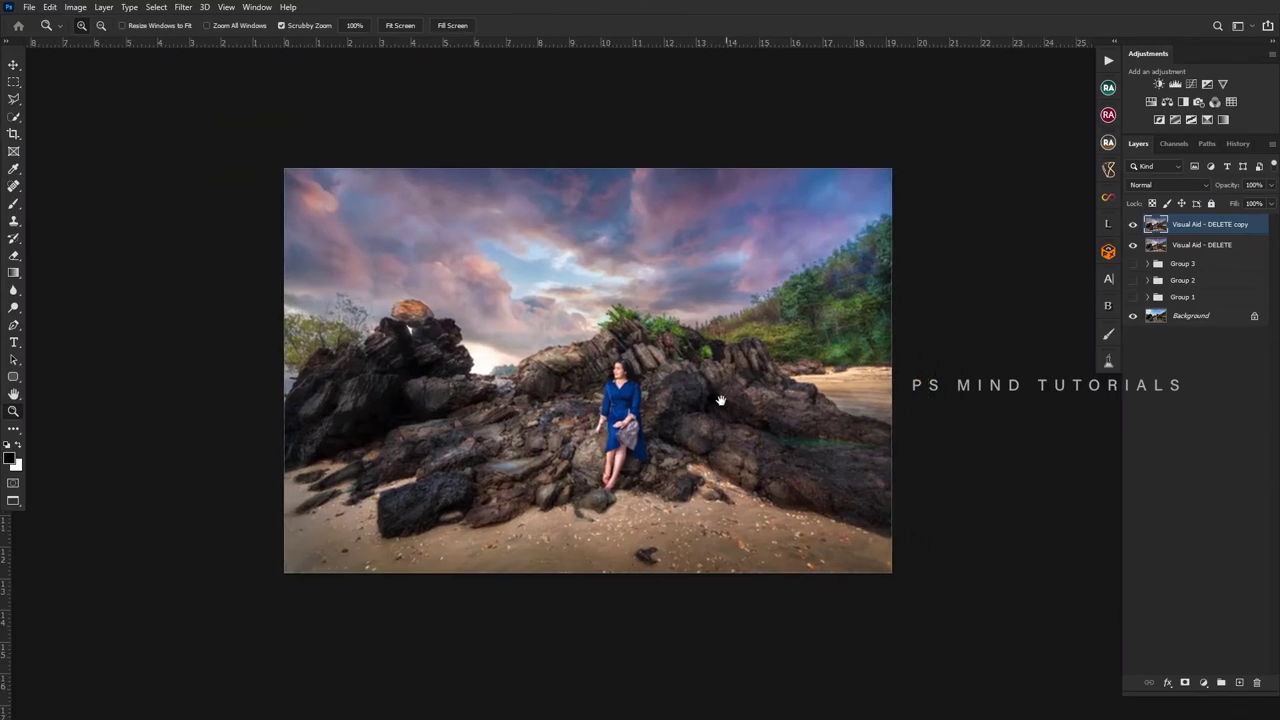
scroll(720, 403, up, 1)
scroll(697, 391, up, 1)
scroll(705, 403, up, 2)
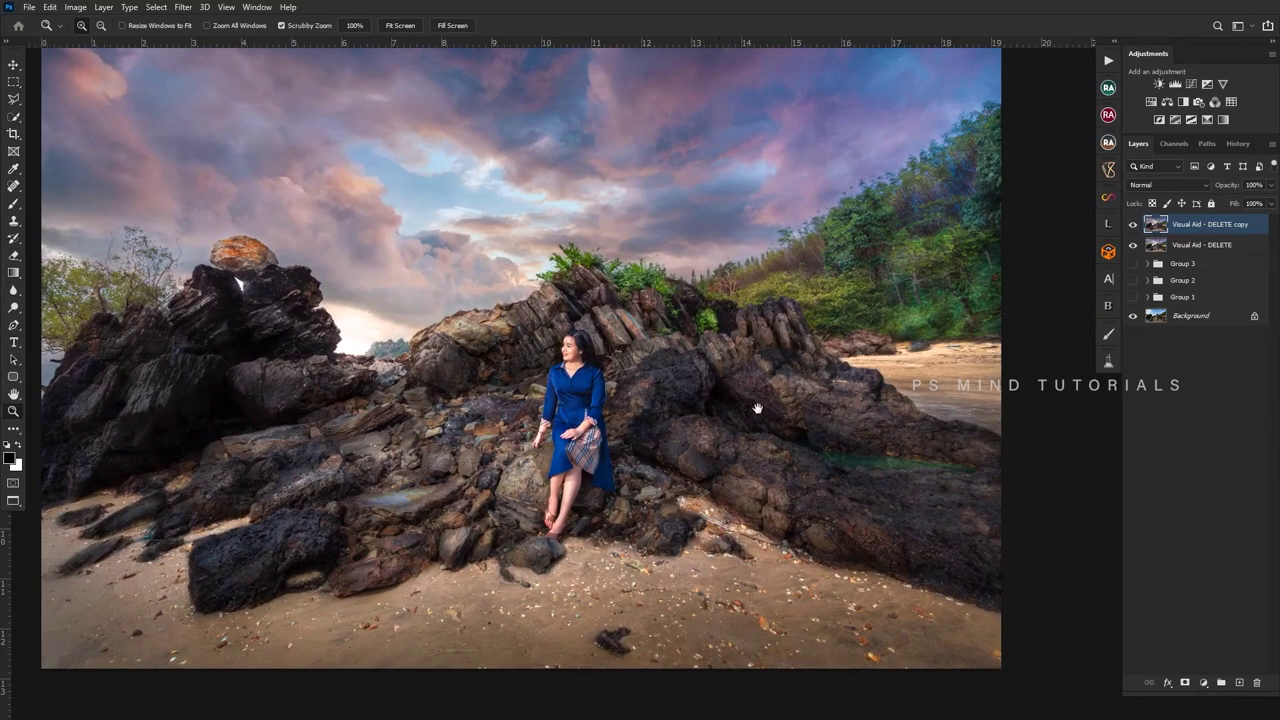
scroll(774, 409, down, 2)
scroll(797, 414, down, 1)
scroll(950, 462, up, 5)
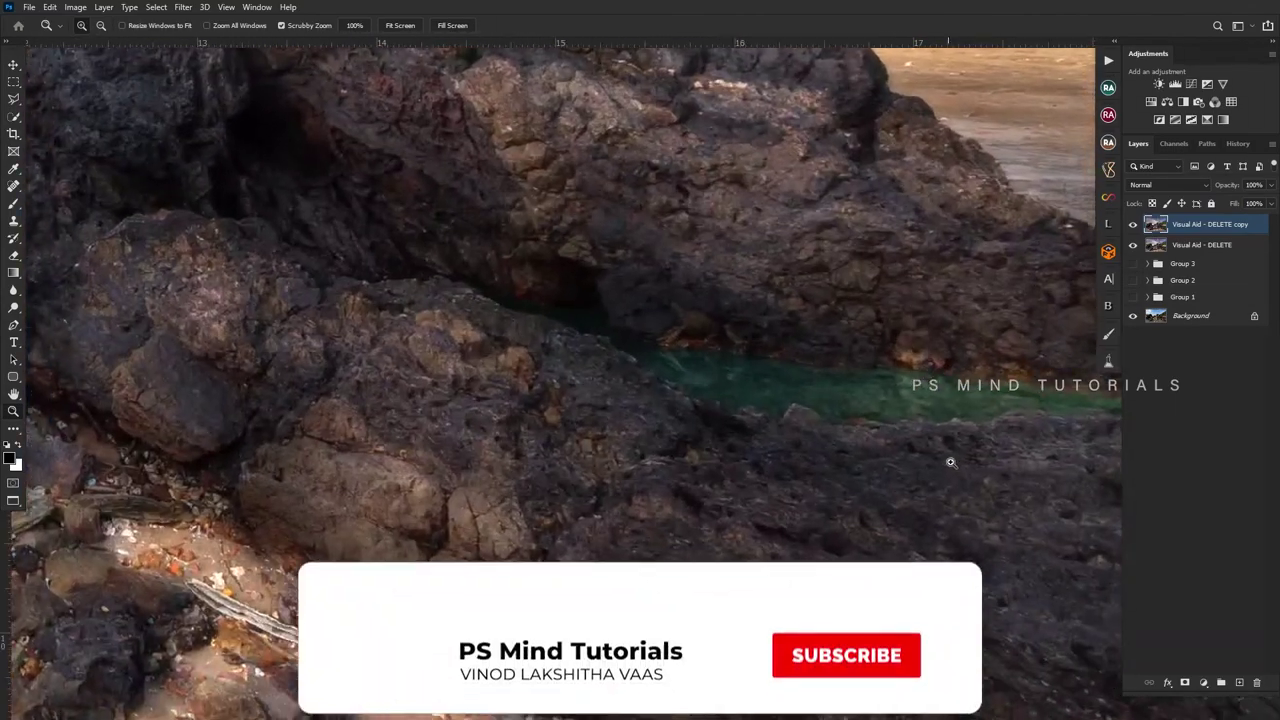
scroll(950, 462, down, 3)
scroll(920, 451, down, 3)
scroll(857, 449, up, 2)
drag(857, 449, 836, 441)
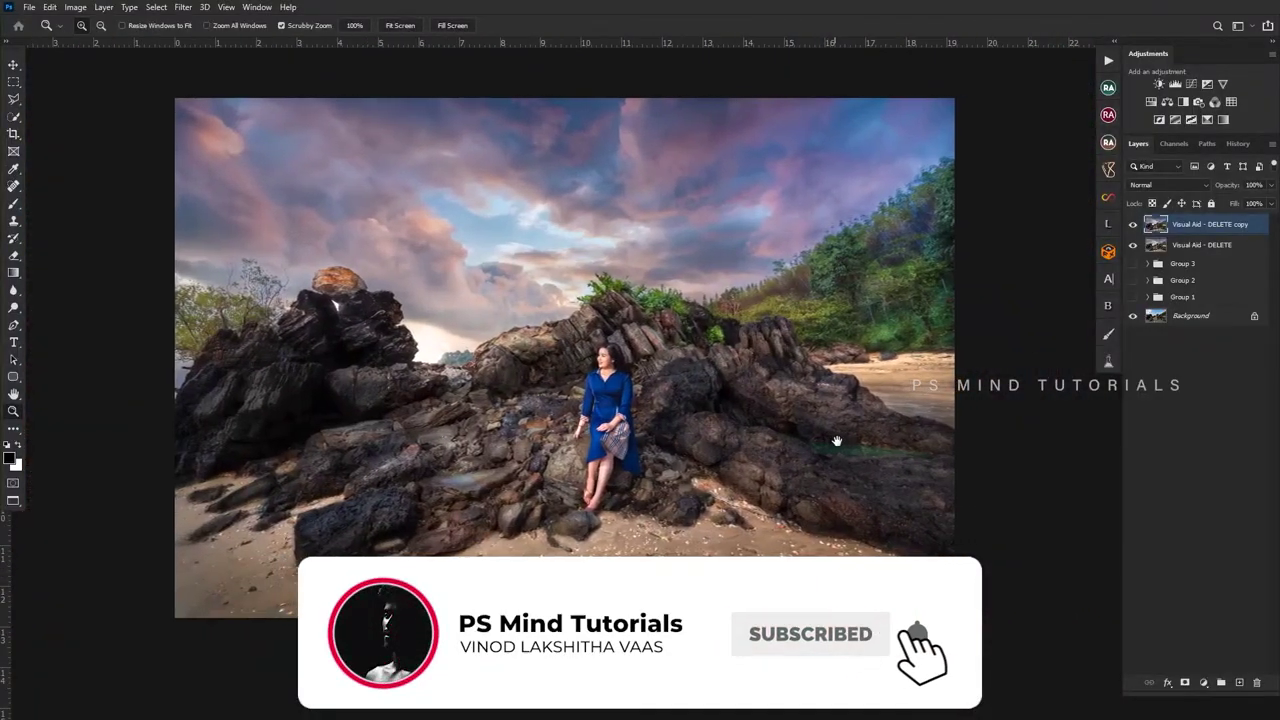